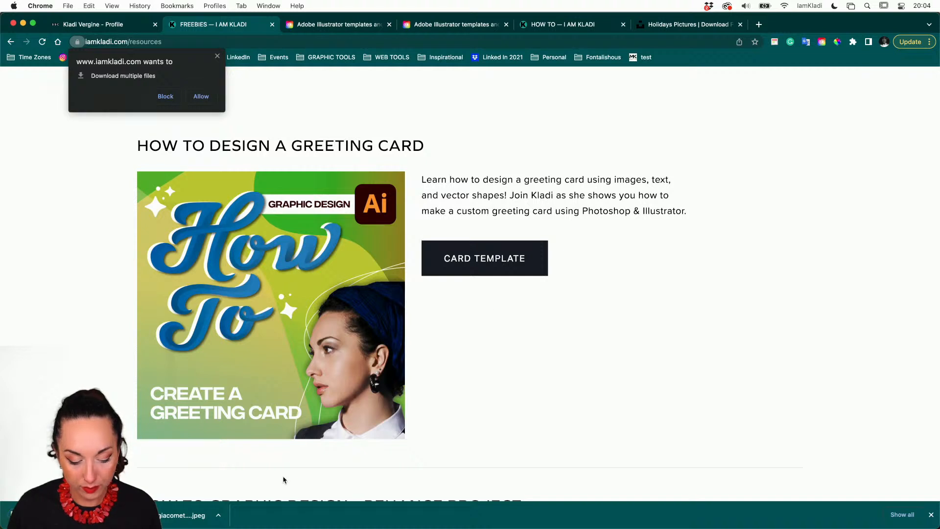
# Reveal the downloaded Greeting+Card.ait.ai template in Finder, then go back to the Greeting Card document in Illustrator.
pyautogui.click(218, 515)
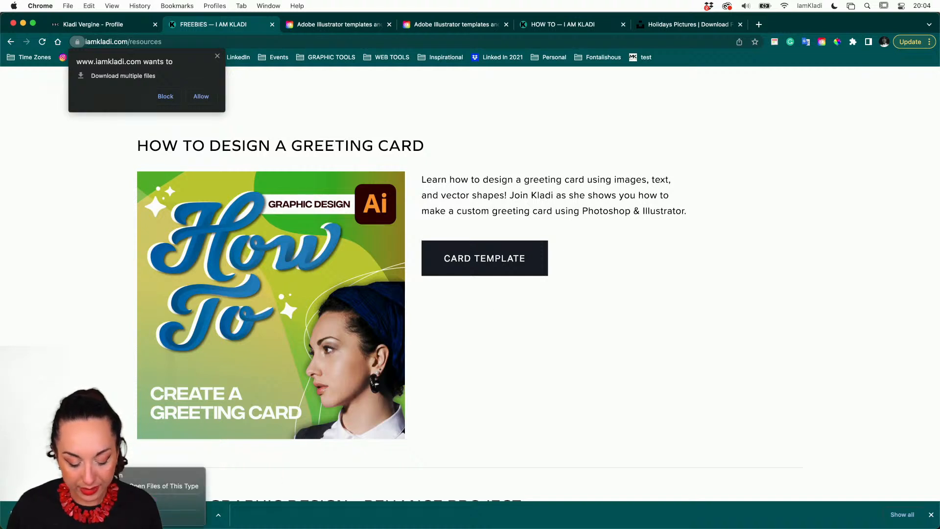
pyautogui.click(178, 502)
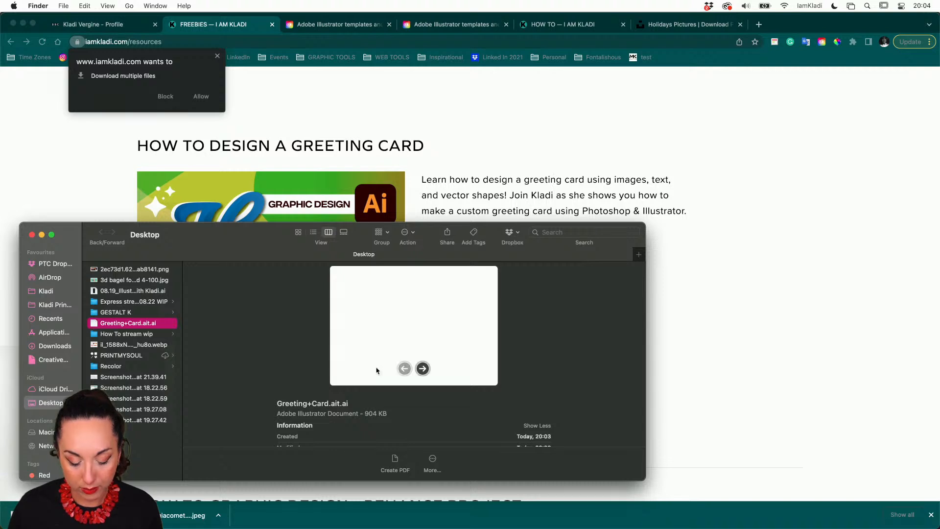
pyautogui.moveTo(360, 527)
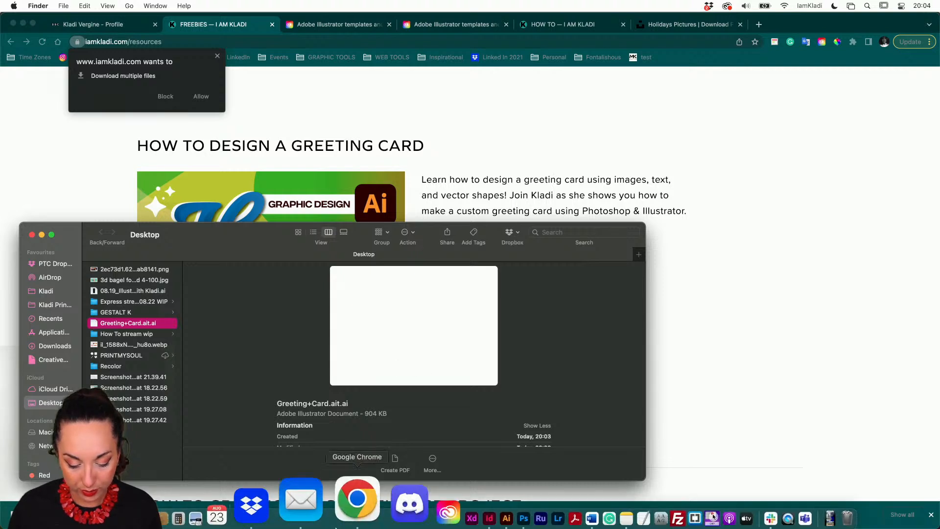
pyautogui.click(433, 516)
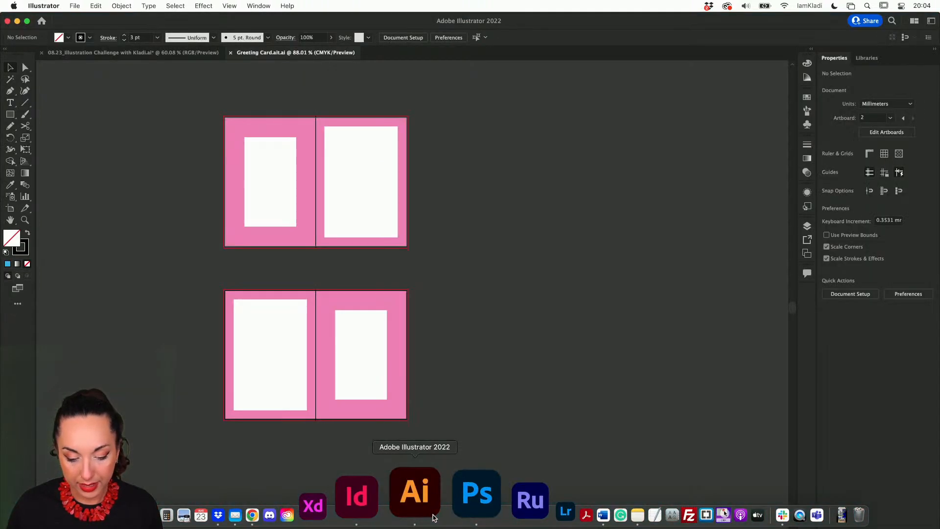
pyautogui.scroll(5, 480, 195)
pyautogui.hscroll(-6, 480, 195)
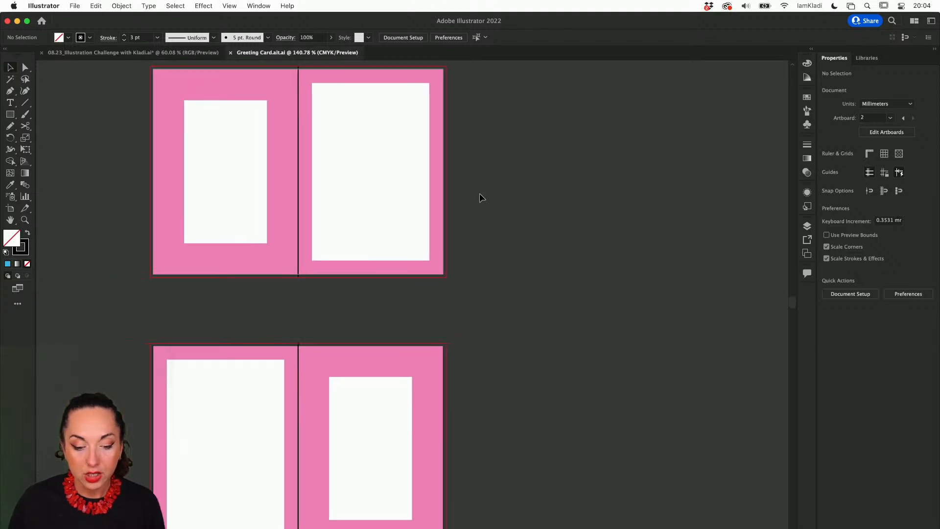
pyautogui.press('super+alt+0')
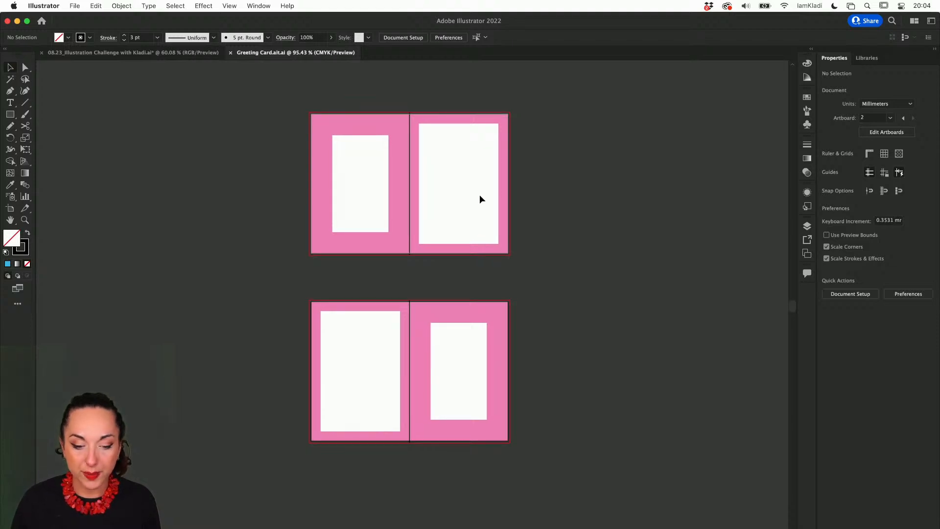
pyautogui.scroll(3, 479, 193)
pyautogui.hscroll(-2, 489, 193)
pyautogui.scroll(-1, 489, 193)
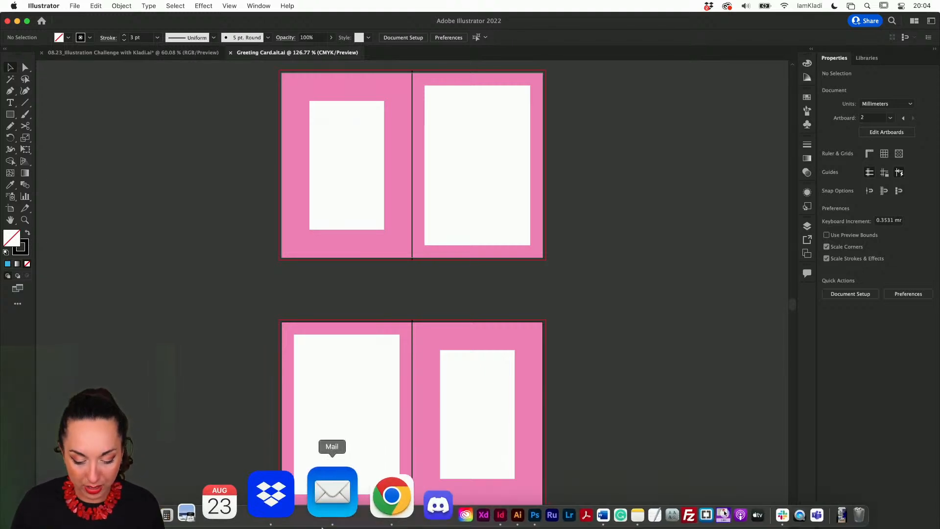
# On the resources page, block the multiple-file download and go to the How To page.
pyautogui.click(341, 523)
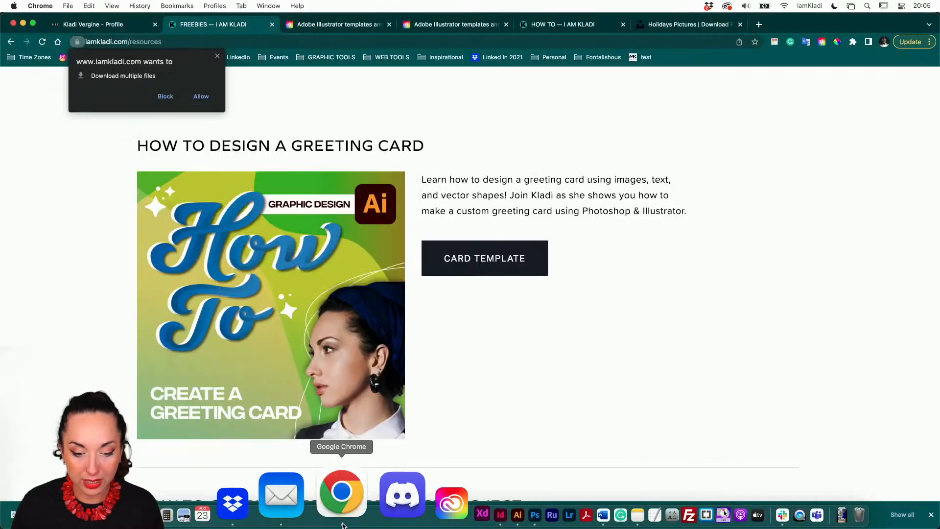
pyautogui.scroll(2, 388, 109)
pyautogui.click(225, 98)
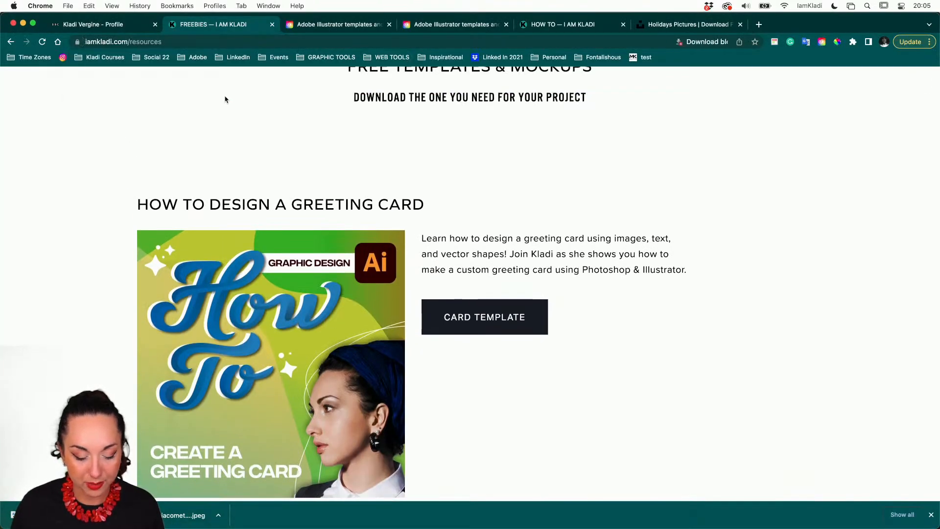
pyautogui.scroll(5, 226, 100)
pyautogui.click(262, 115)
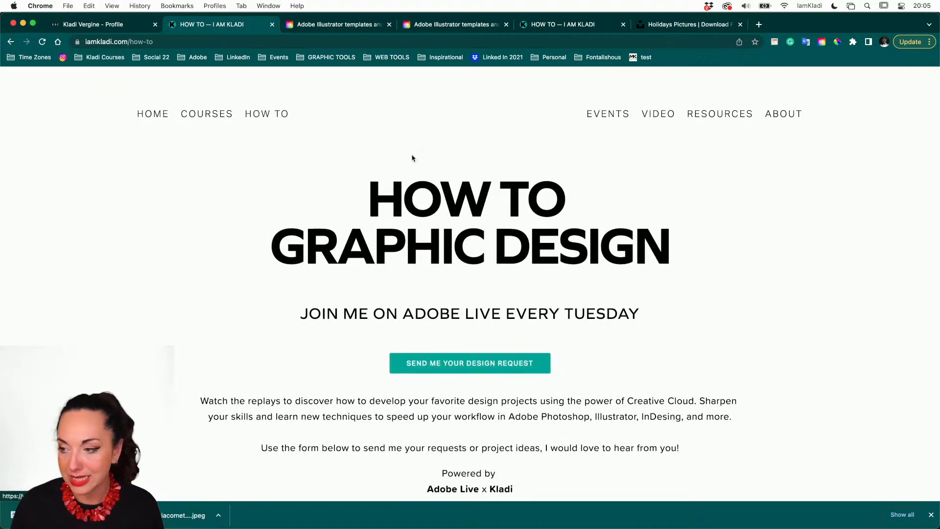
# Dismiss the design request form and open the How To Design a Mood Board episode.
pyautogui.click(408, 368)
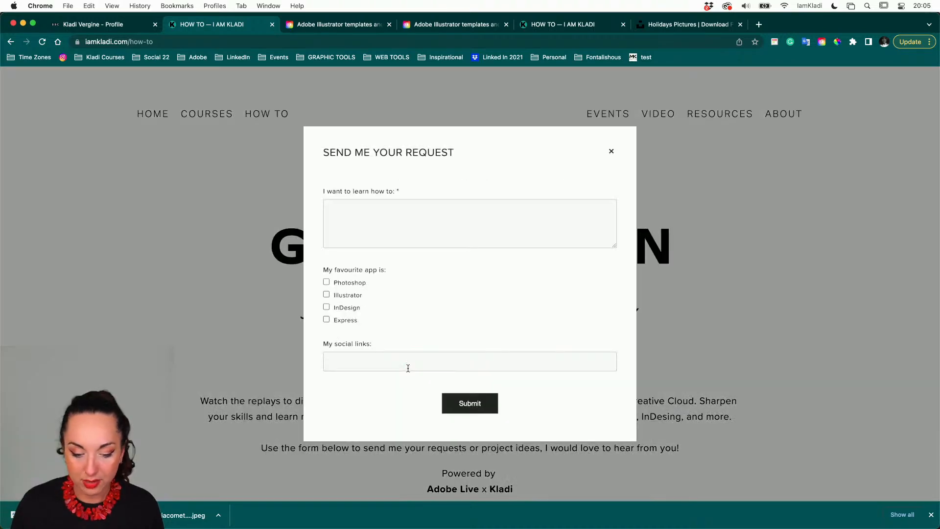
pyautogui.click(612, 151)
pyautogui.scroll(-10, 529, 351)
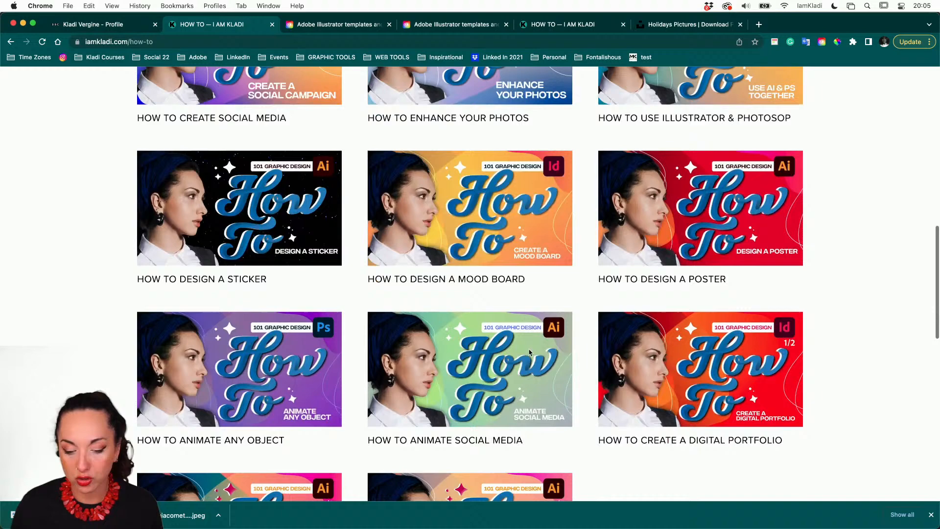
pyautogui.click(511, 235)
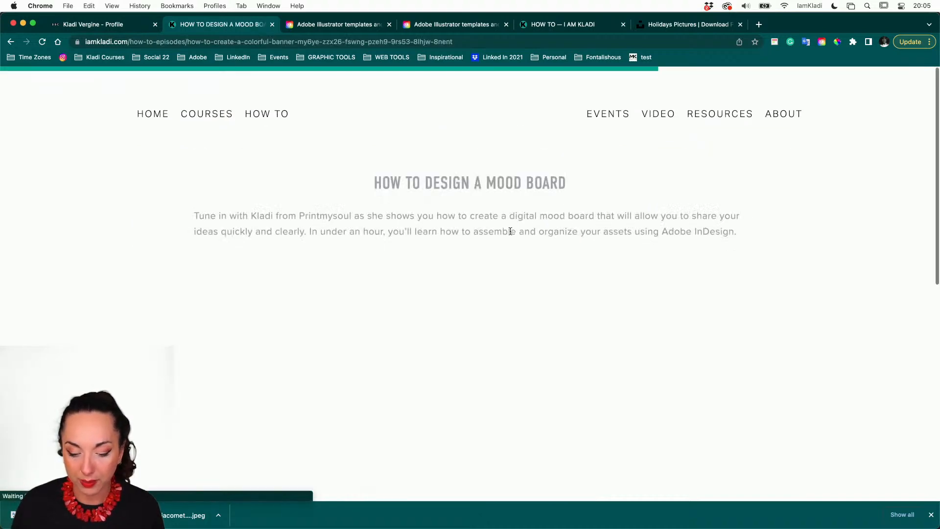
# Move on to the How To Design a Poster episode, then show all open windows.
pyautogui.scroll(-10, 466, 446)
pyautogui.scroll(10, 465, 446)
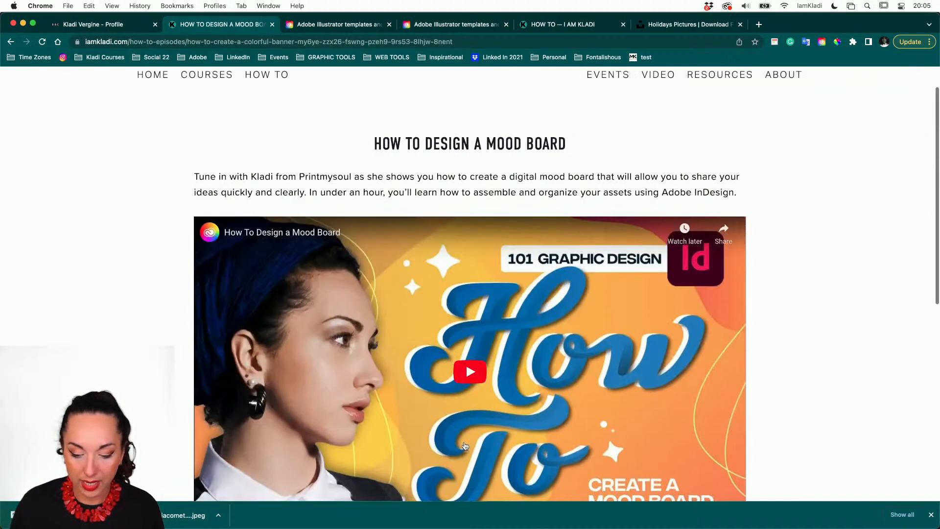
pyautogui.scroll(-5, 465, 446)
pyautogui.click(750, 419)
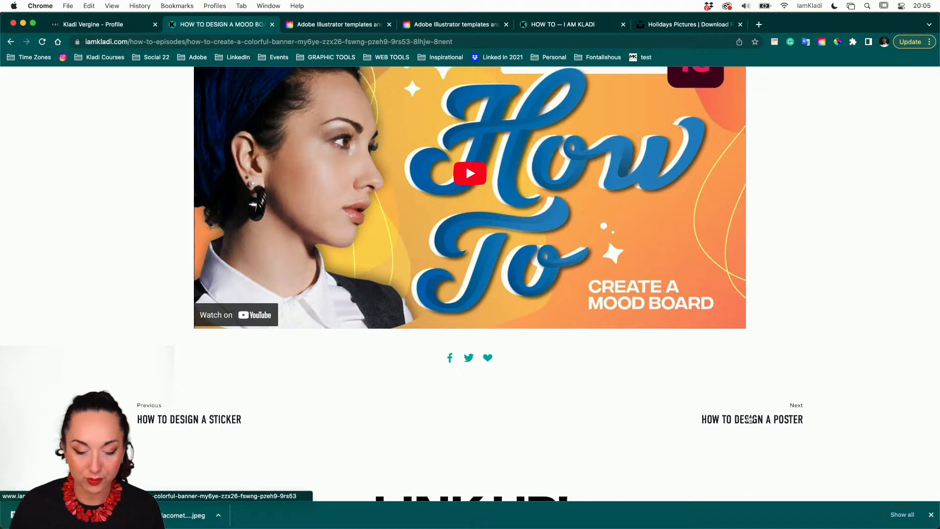
pyautogui.scroll(-3, 749, 416)
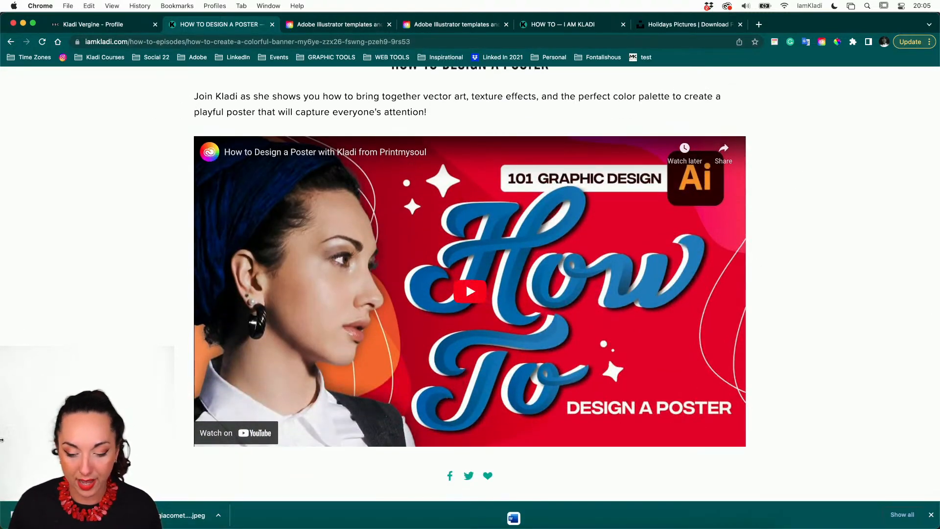
pyautogui.hotkey('ctrl', 'Up')
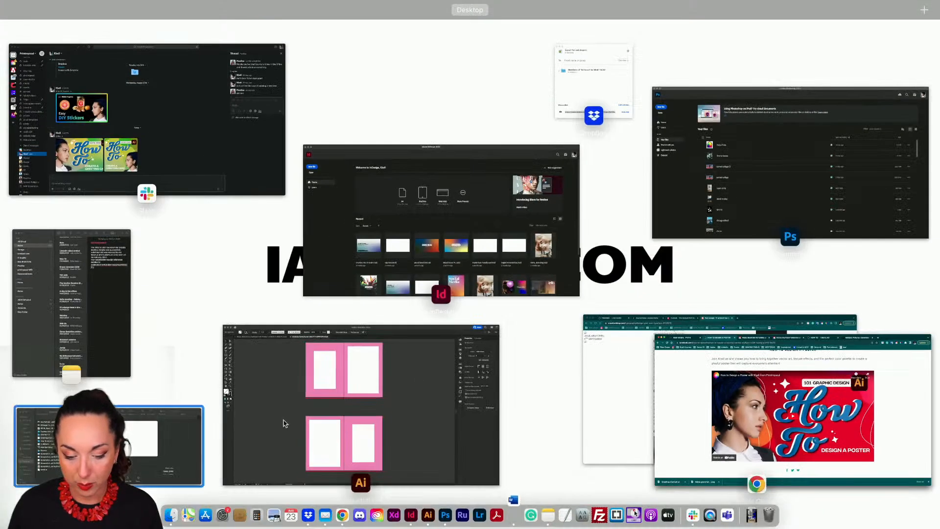
# Return to Illustrator and zoom in and out around the fold between the pink panels.
pyautogui.click(487, 382)
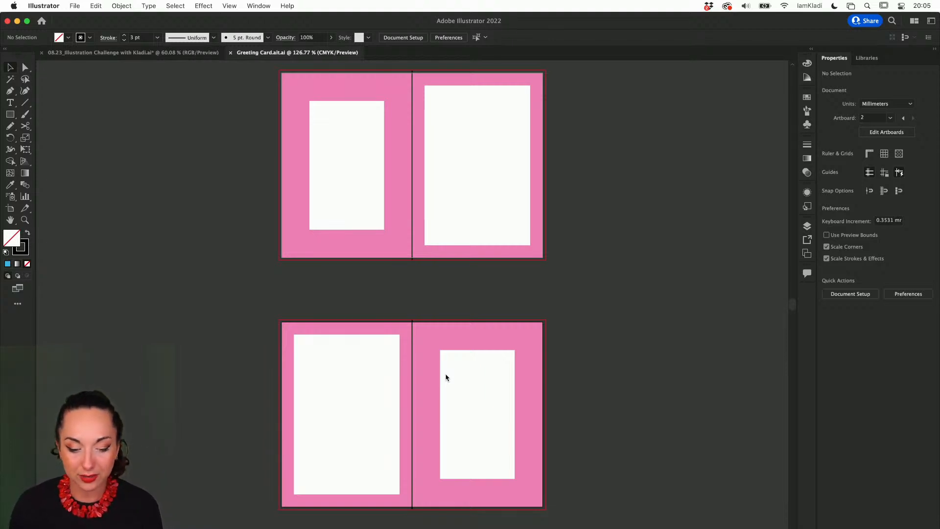
pyautogui.scroll(5, 252, 172)
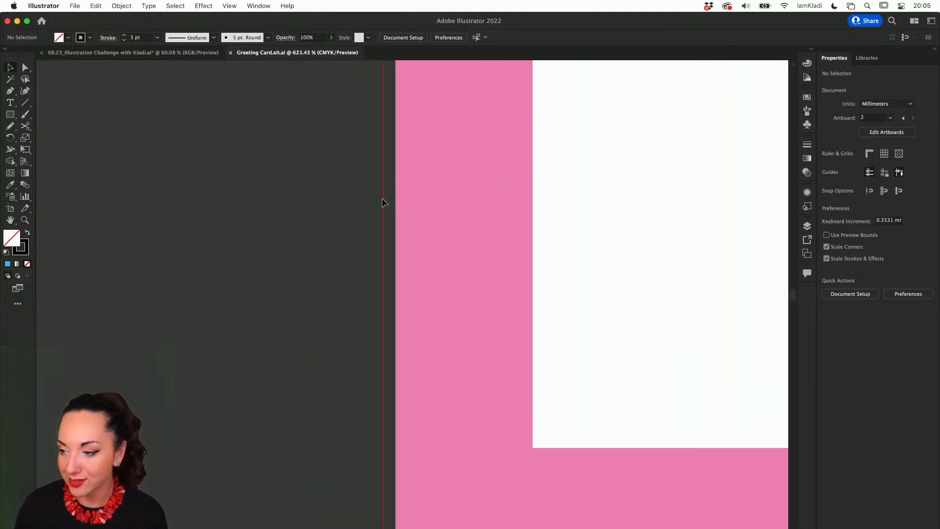
pyautogui.scroll(3, 382, 198)
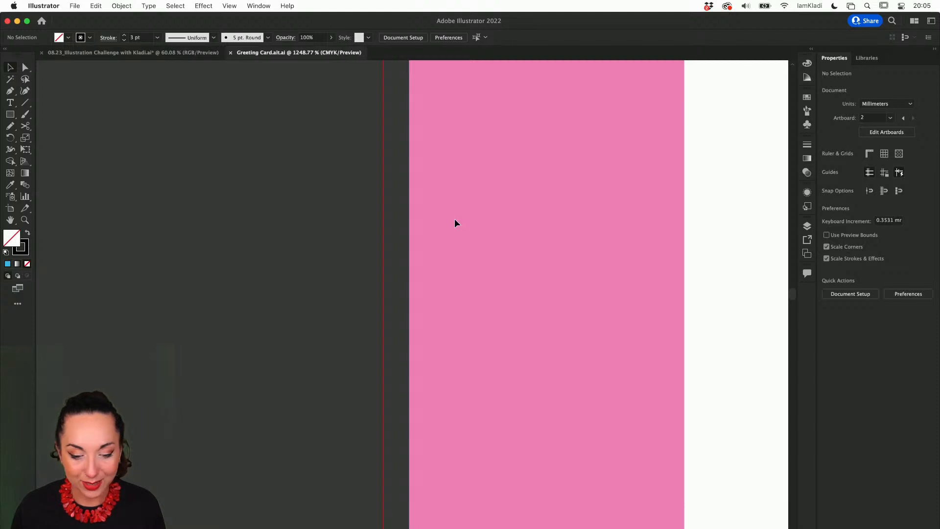
pyautogui.scroll(-5, 454, 218)
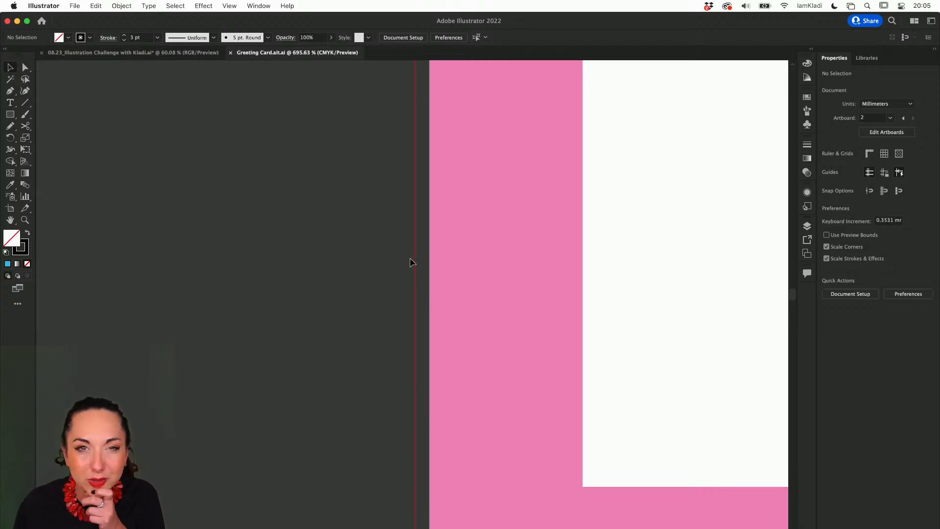
pyautogui.scroll(-5, 410, 258)
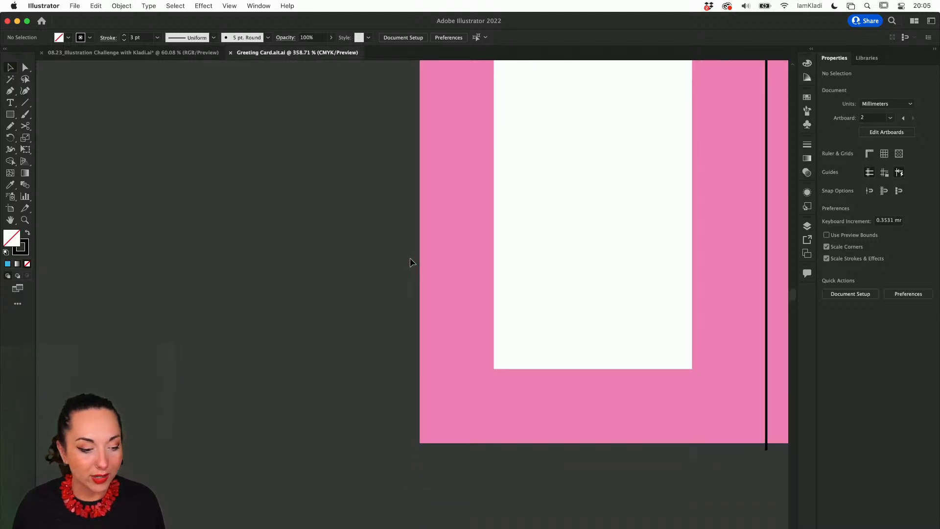
pyautogui.hscroll(5, 410, 257)
pyautogui.scroll(2, 410, 258)
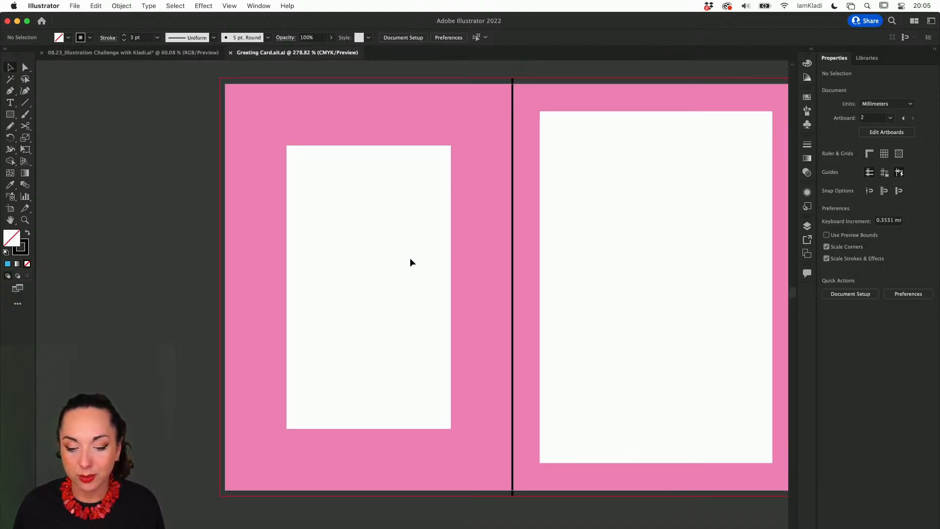
pyautogui.hscroll(3, 580, 221)
pyautogui.scroll(-1, 580, 221)
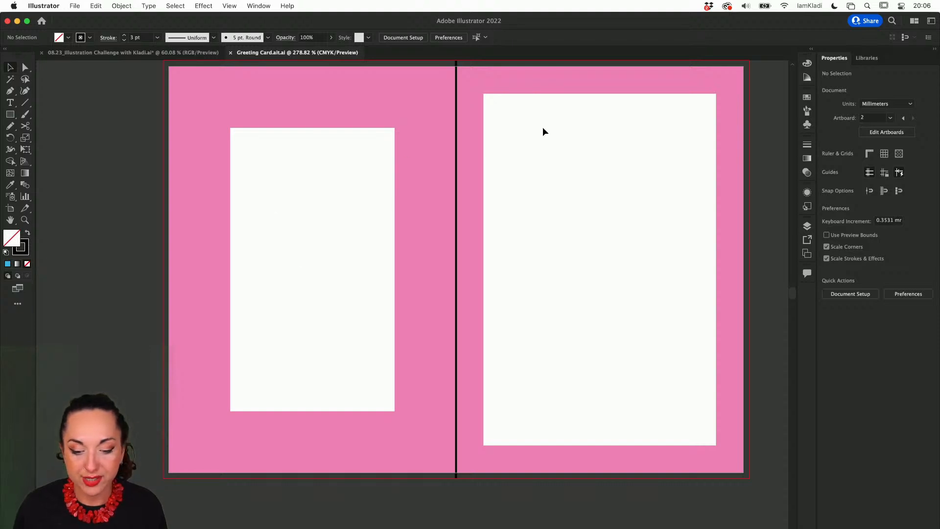
pyautogui.hscroll(3, 543, 128)
pyautogui.scroll(1, 543, 128)
pyautogui.scroll(-3, 543, 128)
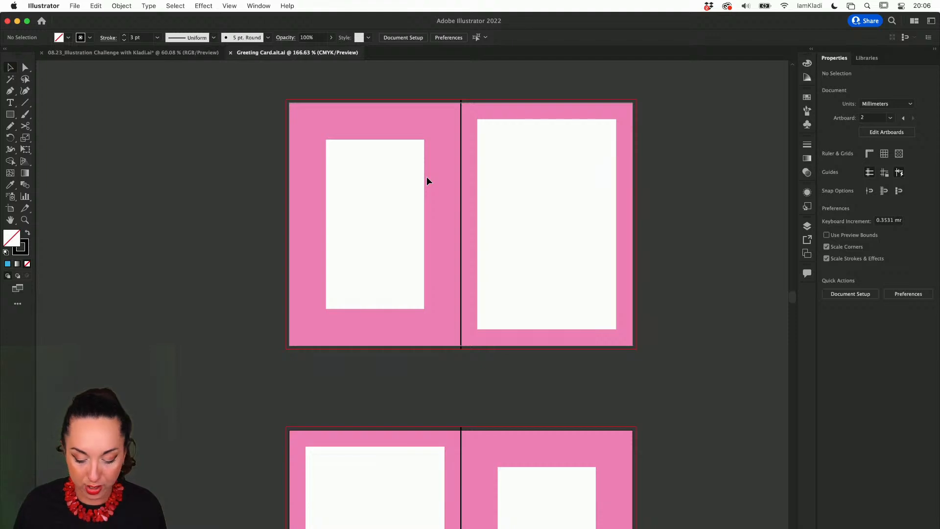
# Activate the Artboard tool to show the 01 - Outer face and 02 - Inner face labels.
pyautogui.hotkey('shift', 'o')
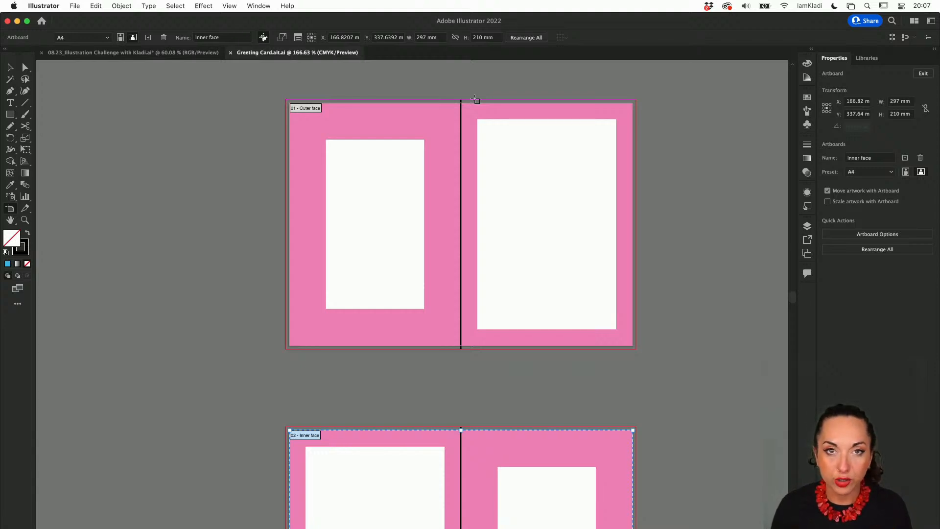
# Open the Layers panel listing To Hide, Text, Image, Graphics, Overlay and Background.
pyautogui.scroll(-5, 347, 288)
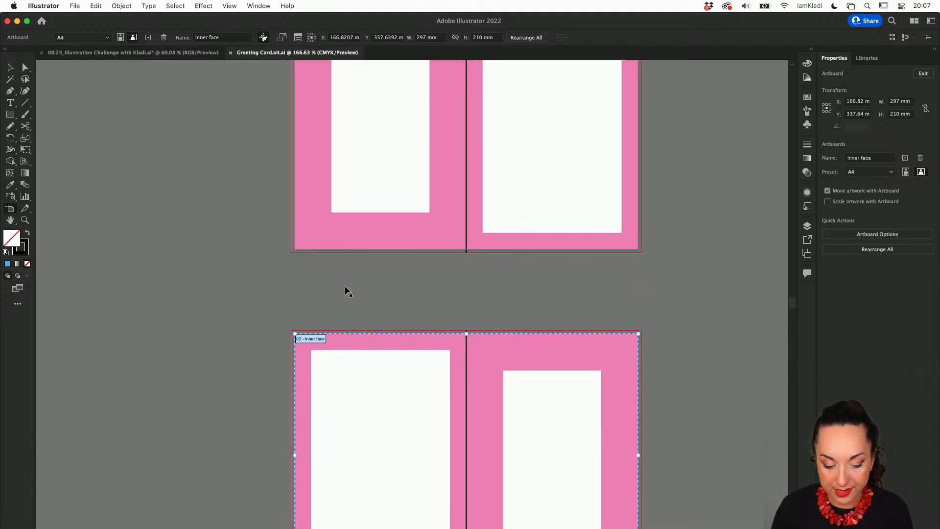
pyautogui.scroll(5, 331, 351)
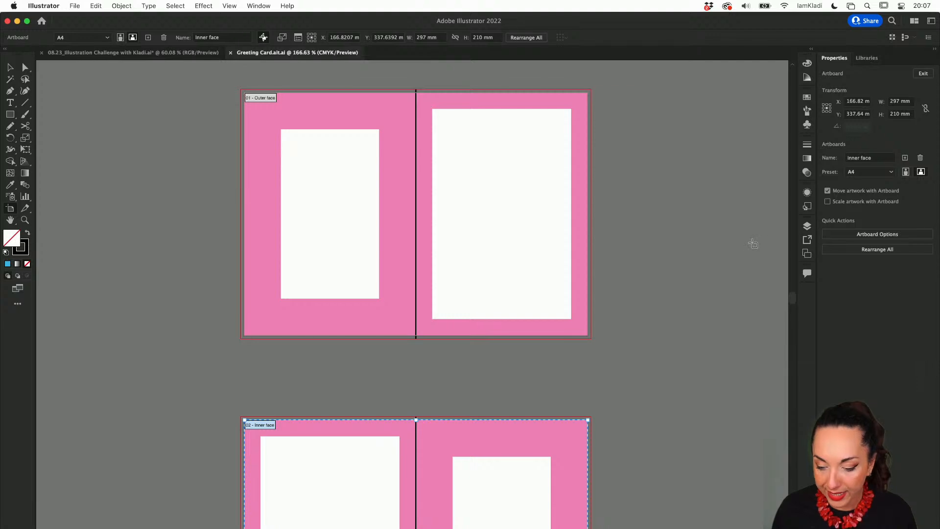
pyautogui.click(808, 226)
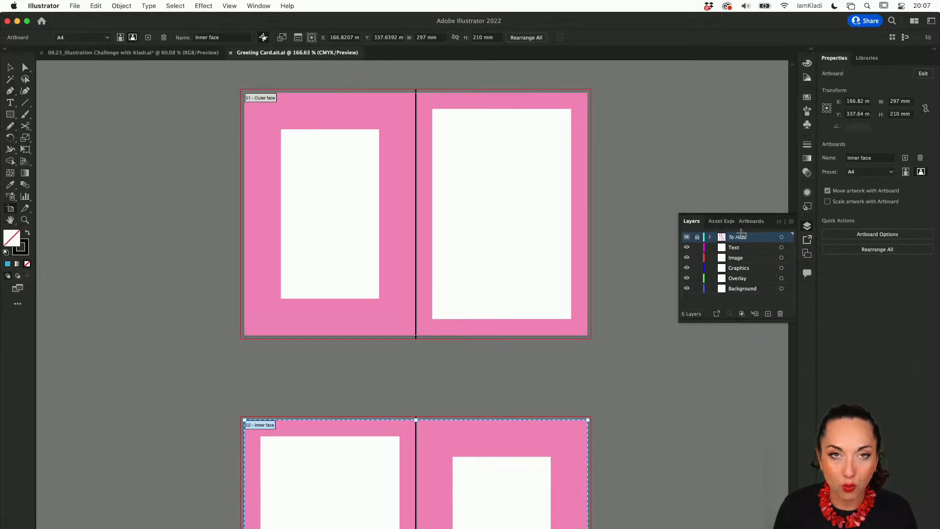
# Toggle the To Hide layer's visibility, select the Outer face artboard, and exit artboard editing.
pyautogui.click(688, 238)
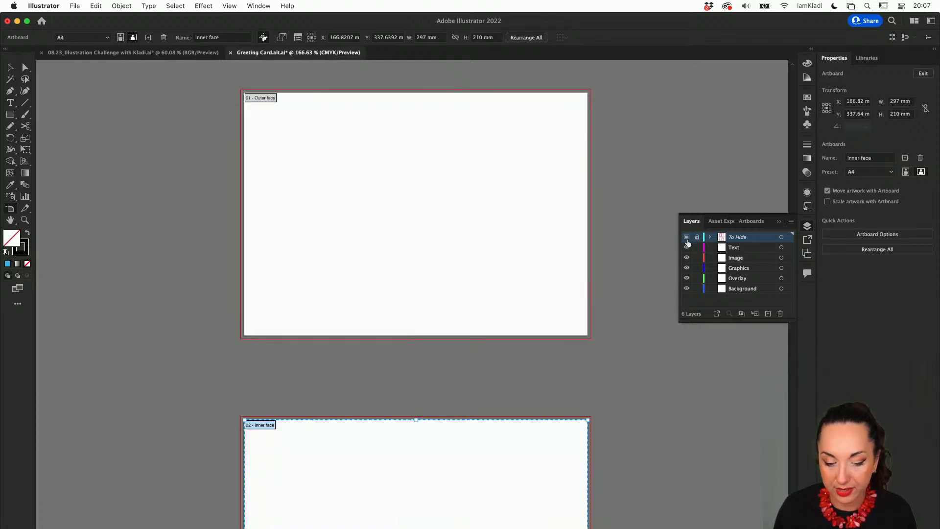
pyautogui.click(687, 238)
pyautogui.click(687, 238)
pyautogui.click(687, 238)
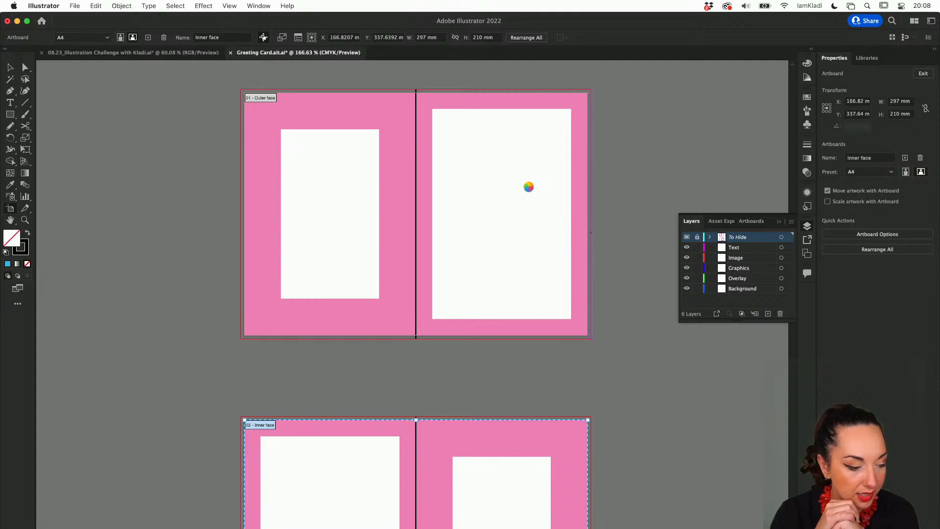
pyautogui.click(529, 187)
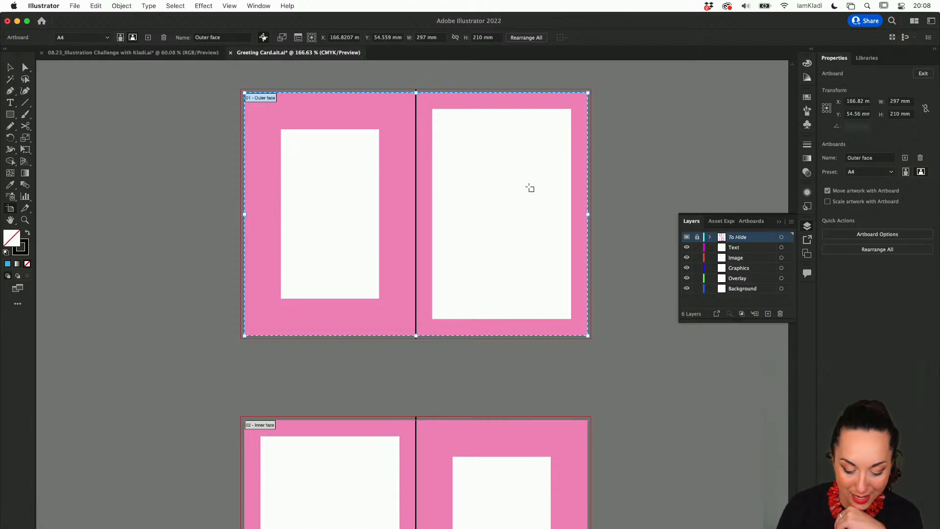
pyautogui.press('Escape')
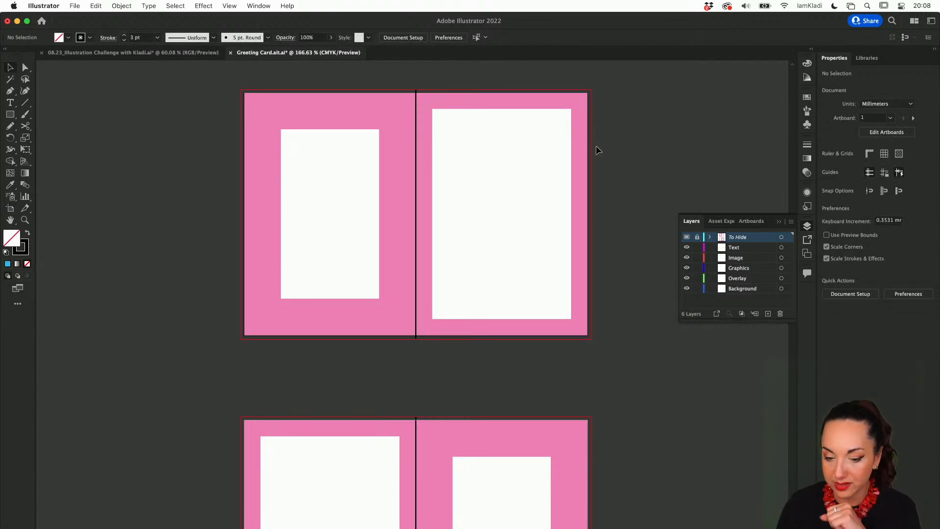
# Hide the To Hide layer's pink frames and zoom in on the plain white card pages.
pyautogui.click(686, 237)
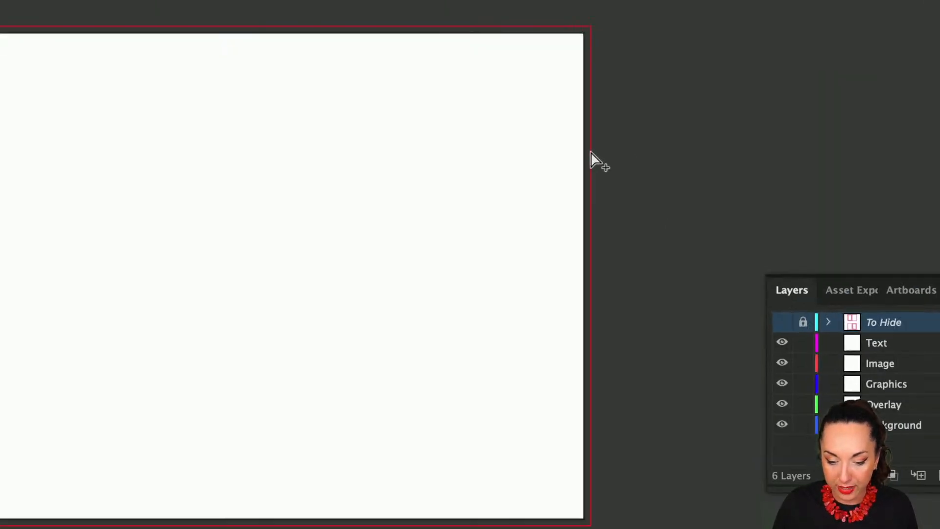
pyautogui.scroll(1, 589, 150)
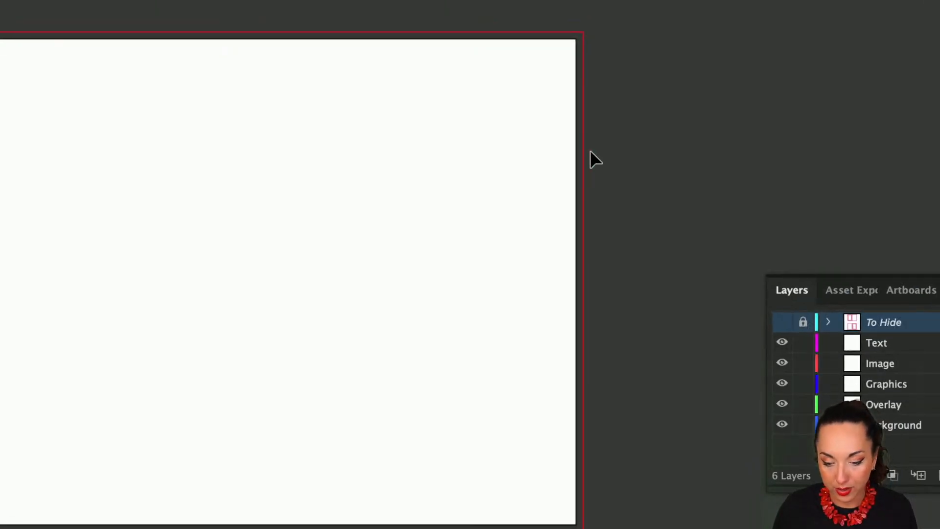
pyautogui.scroll(3, 561, 166)
pyautogui.hscroll(3, 561, 174)
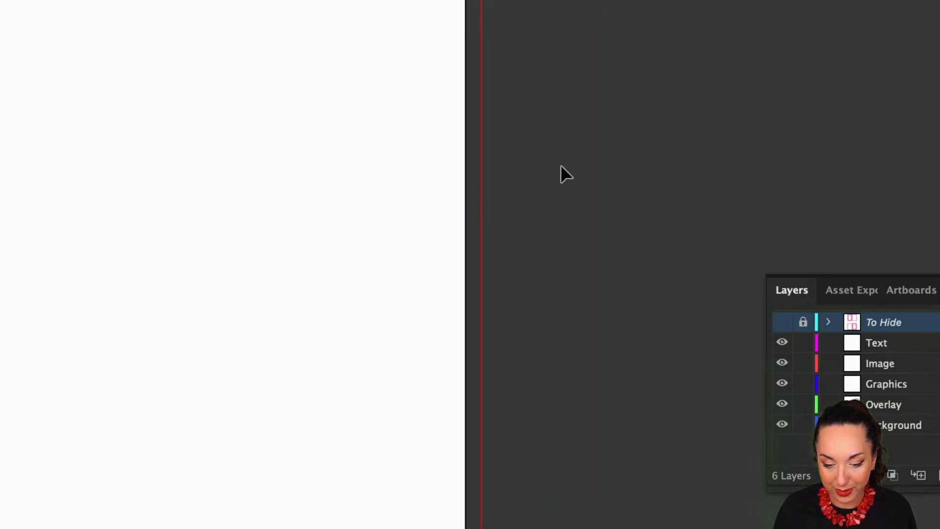
pyautogui.hscroll(1, 561, 166)
pyautogui.hscroll(-2, 562, 166)
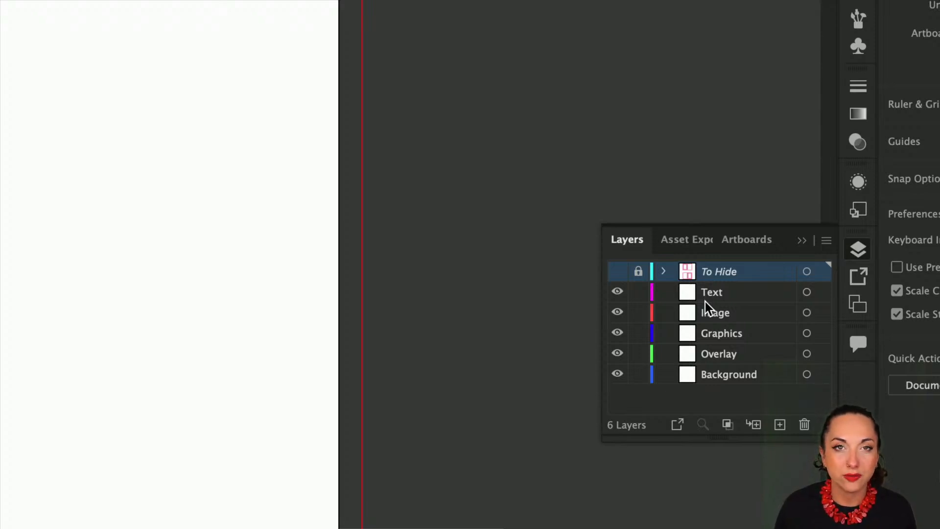
pyautogui.click(728, 338)
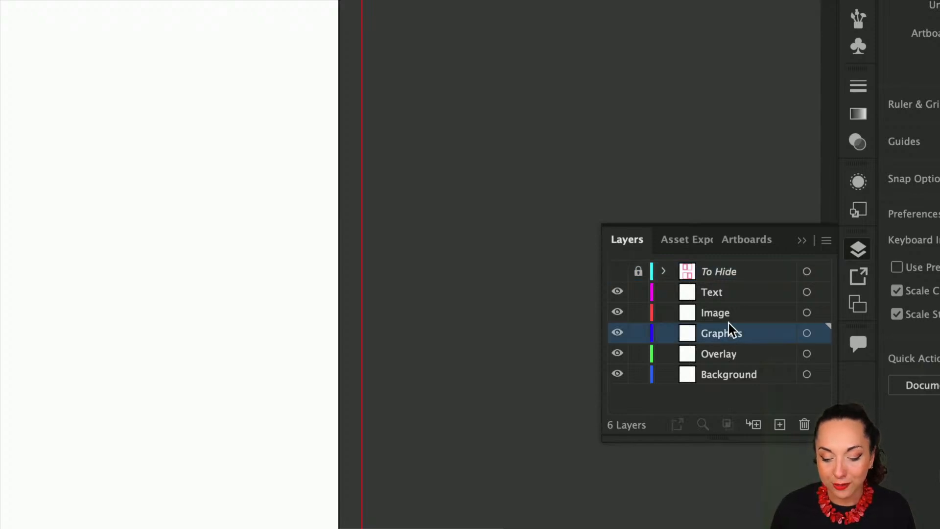
pyautogui.click(729, 319)
pyautogui.click(720, 299)
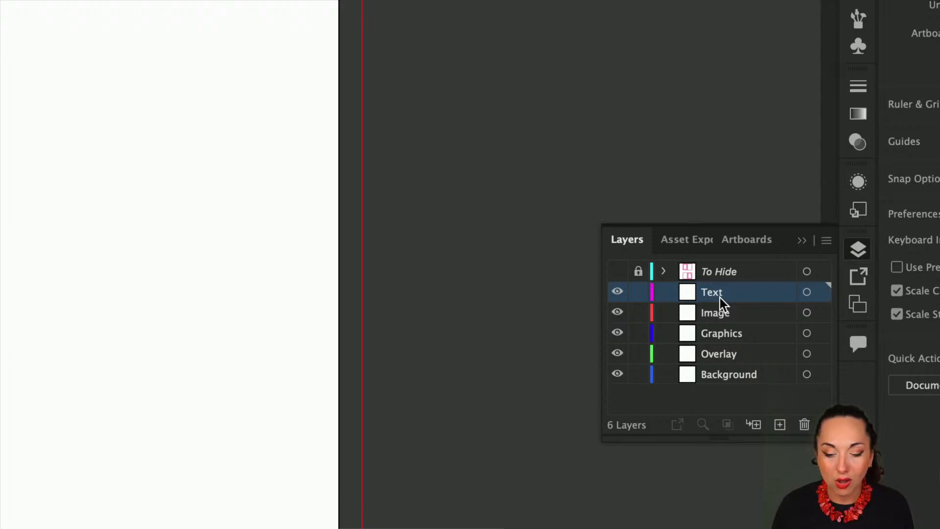
pyautogui.moveTo(720, 300); pyautogui.dragTo(719, 280)
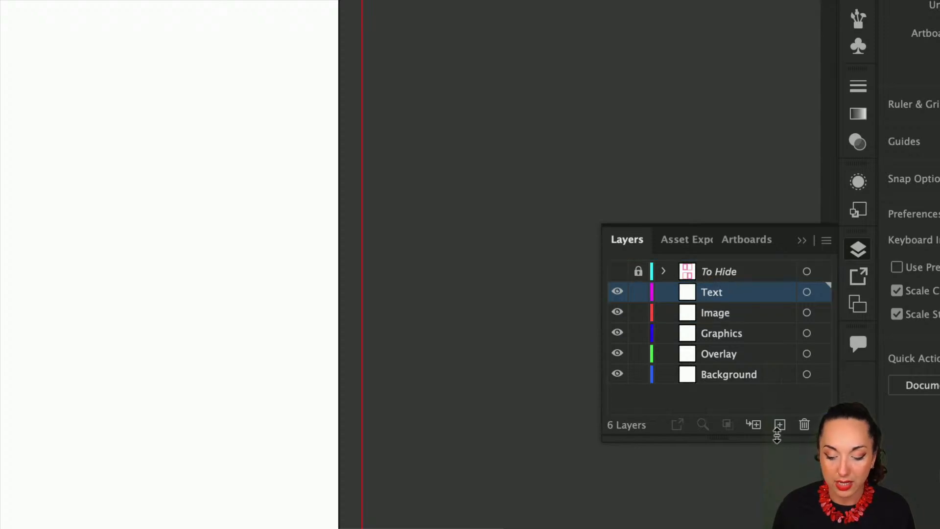
pyautogui.click(780, 424)
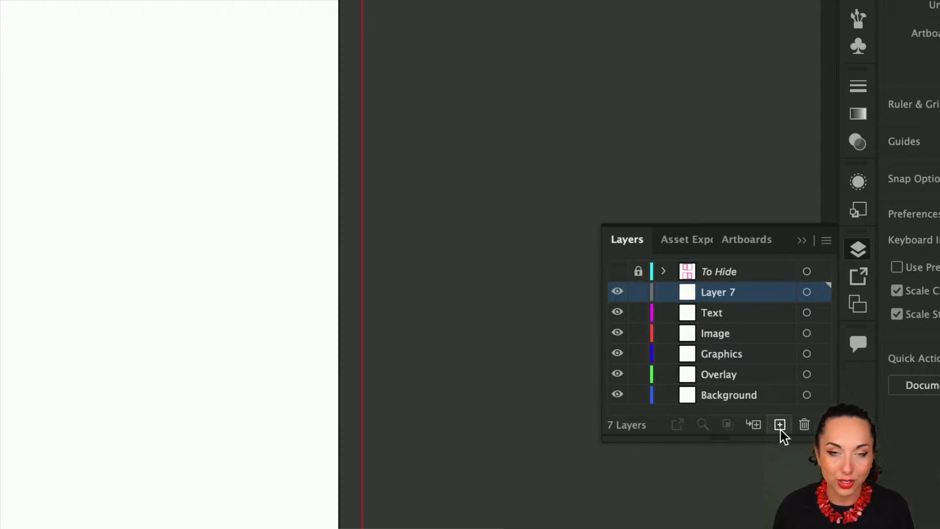
pyautogui.doubleClick(722, 293)
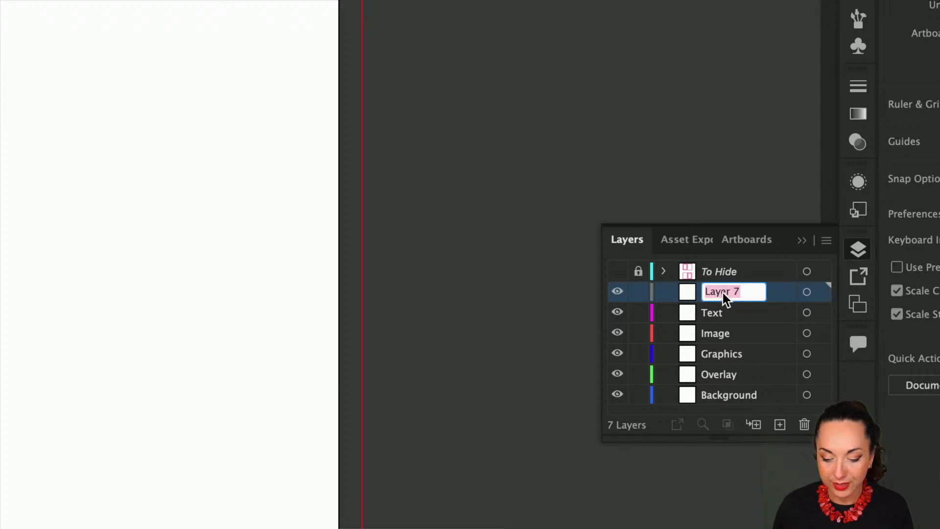
pyautogui.click(731, 385)
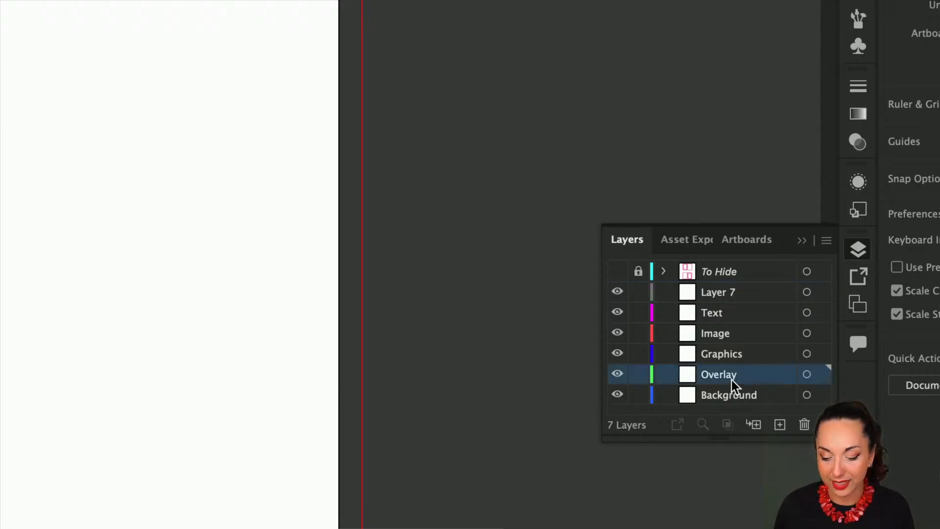
pyautogui.click(740, 295)
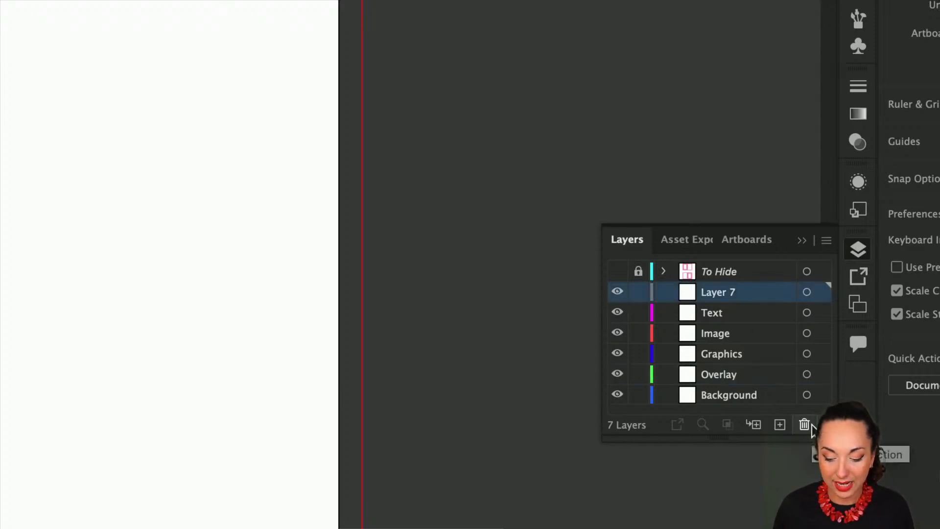
pyautogui.click(808, 425)
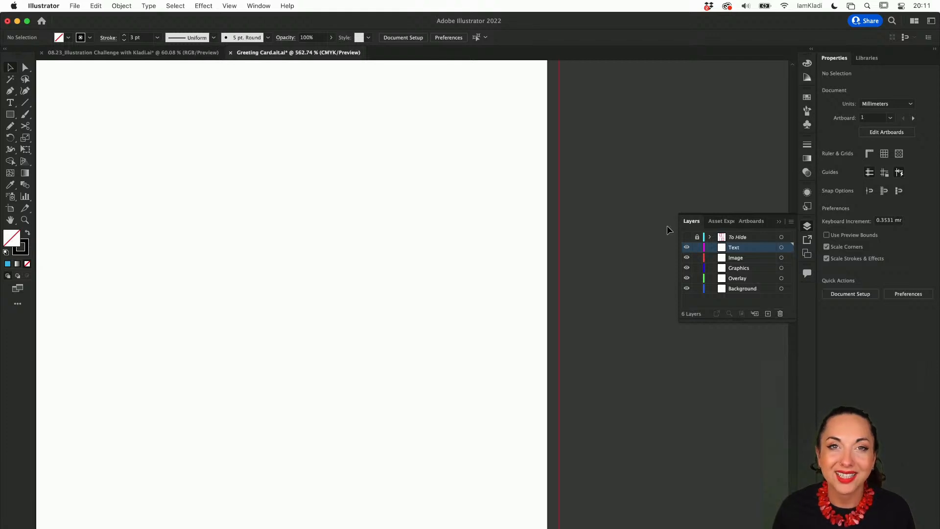
# Show the Libraries panel, save the greeting card, and go to the Home screen's Learn page.
pyautogui.click(257, 5)
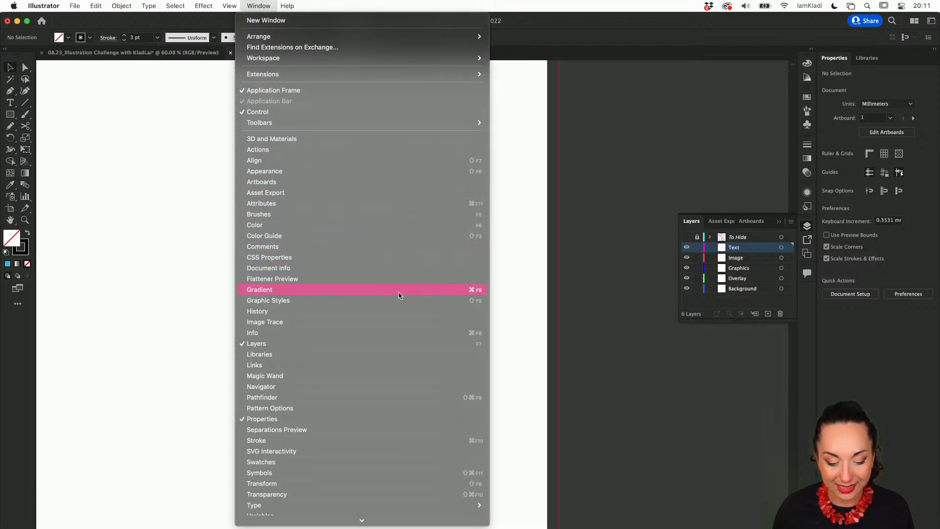
pyautogui.click(373, 356)
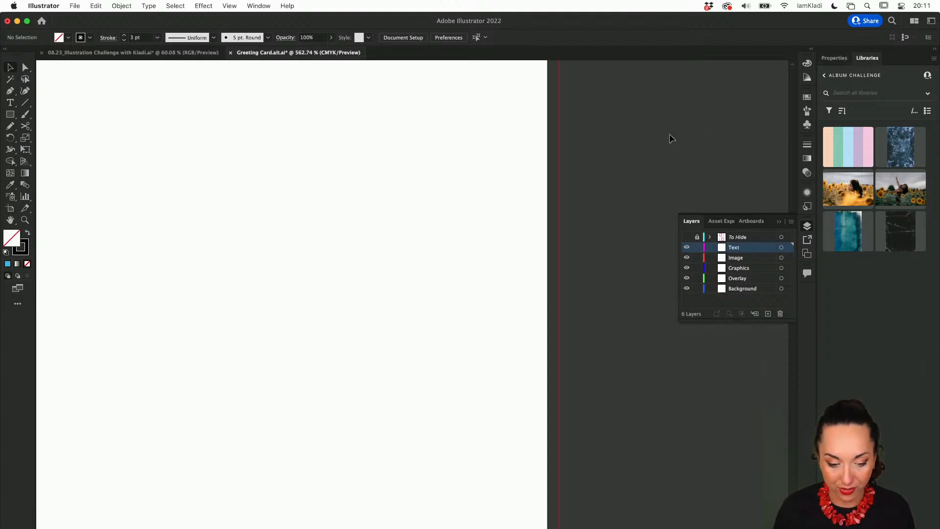
pyautogui.hscroll(-3, 595, 151)
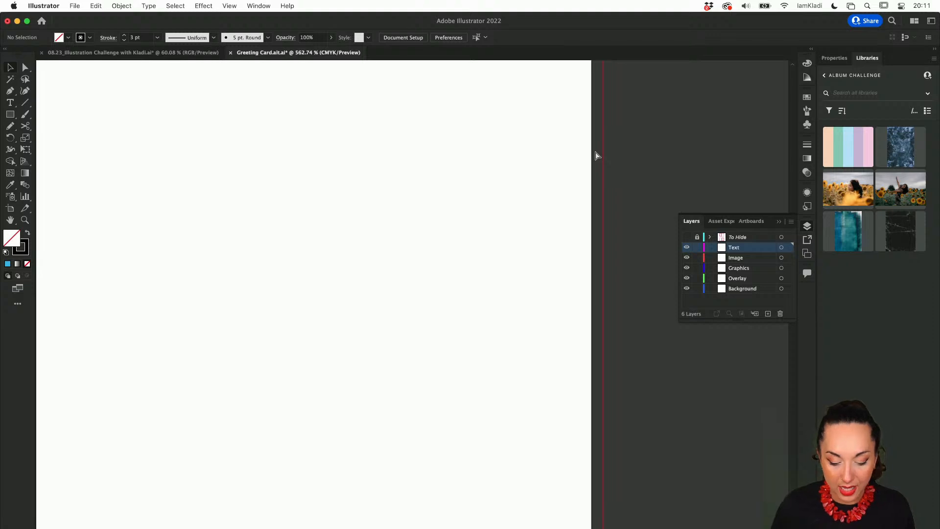
pyautogui.press('super+s')
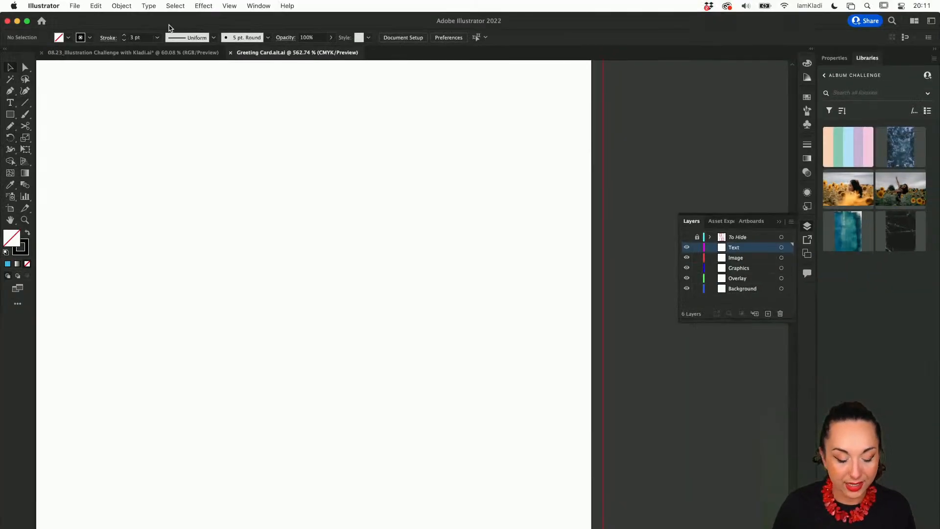
pyautogui.click(43, 22)
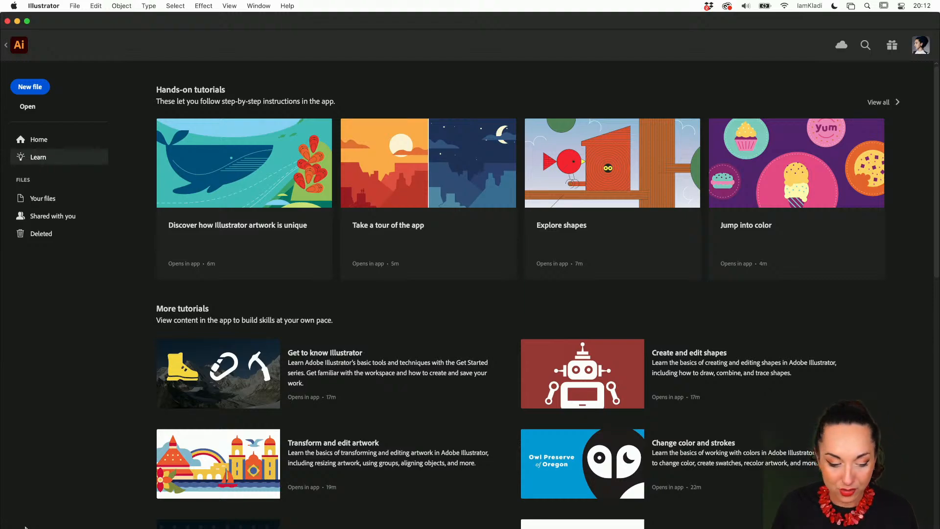
# Leave Home for the greeting card document and fit the whole artboard in the window.
pyautogui.moveTo(0, 527)
pyautogui.click(438, 483)
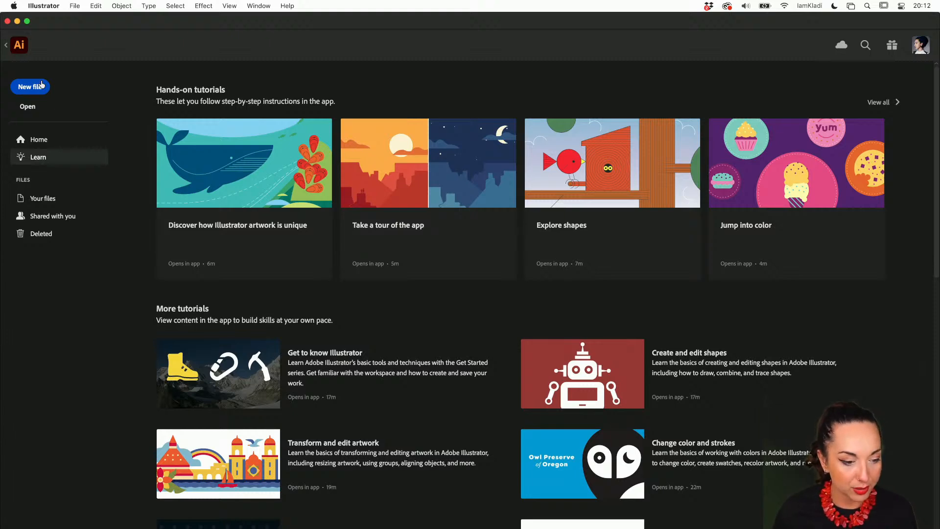
pyautogui.moveTo(1, 1)
pyautogui.click(1, 201)
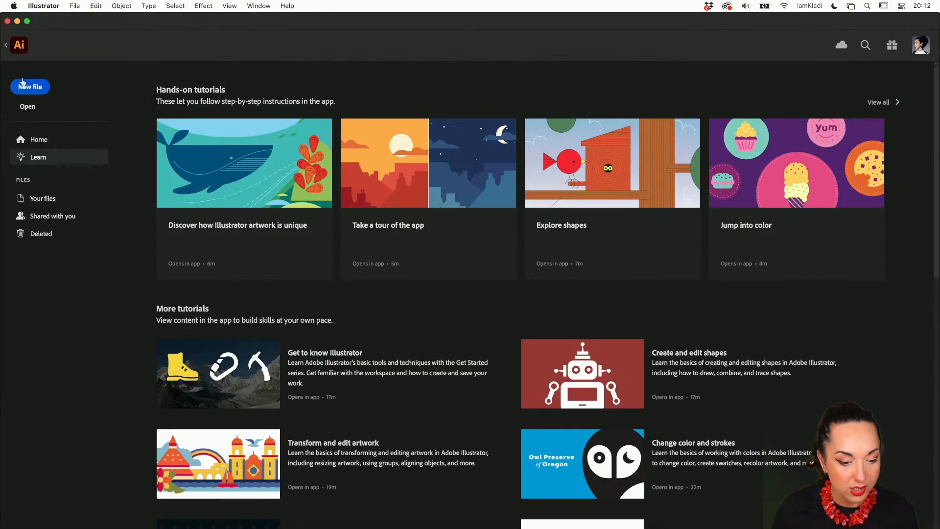
pyautogui.click(5, 47)
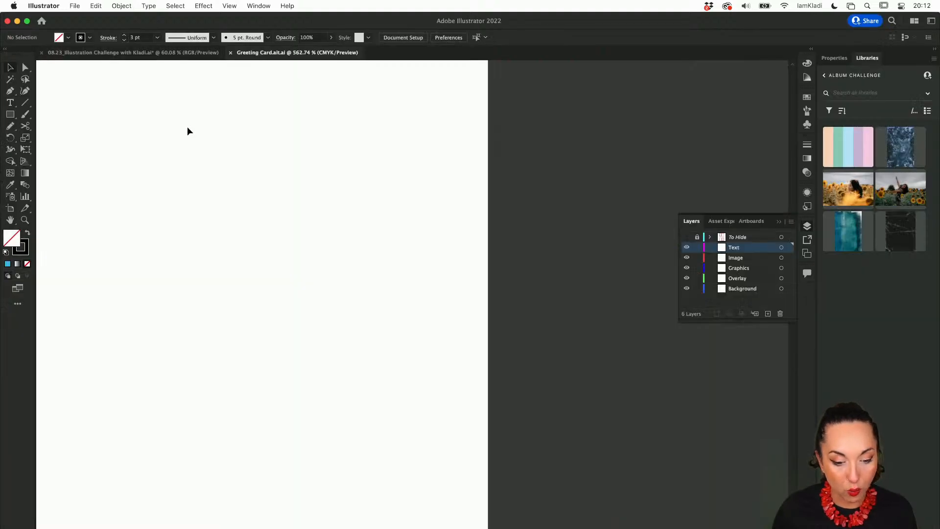
pyautogui.press('super+0')
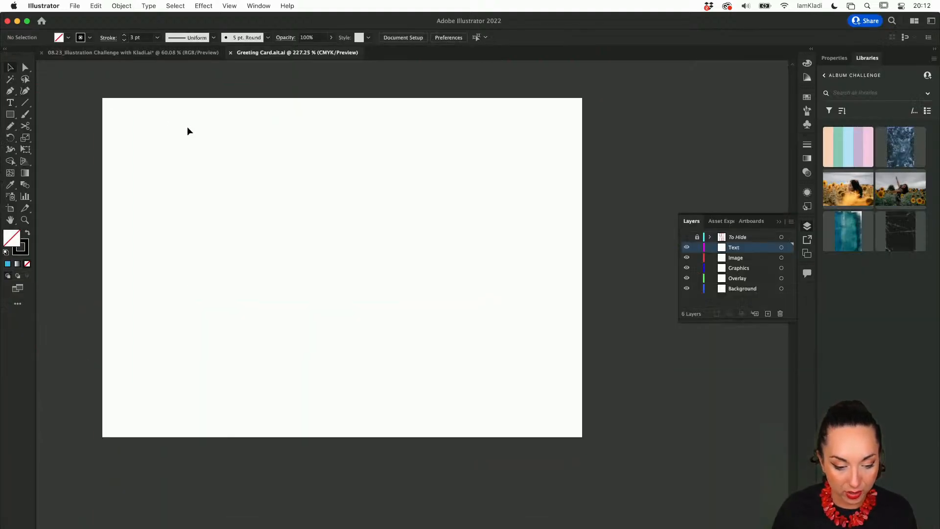
# Show the To Hide layer's pink frames again and select the Outer face artboard.
pyautogui.click(686, 238)
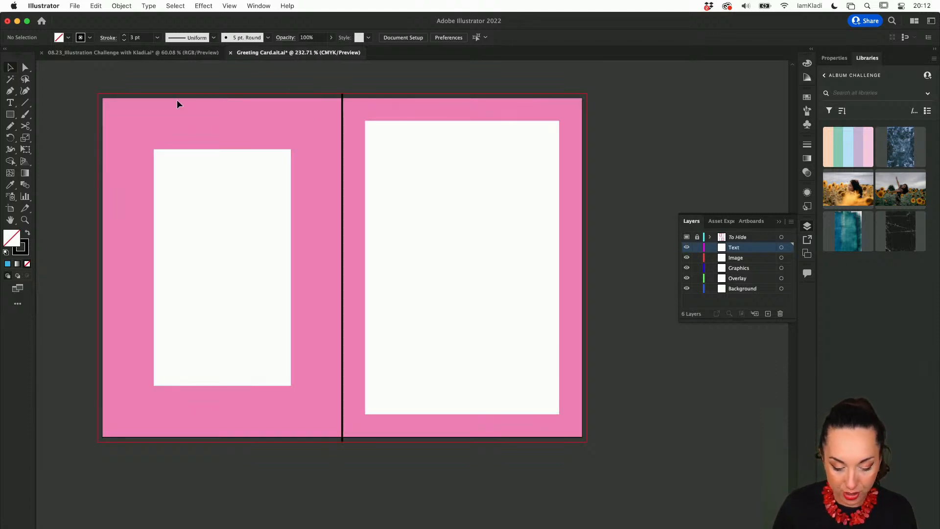
pyautogui.hotkey('shift', 'o')
pyautogui.scroll(3, 111, 113)
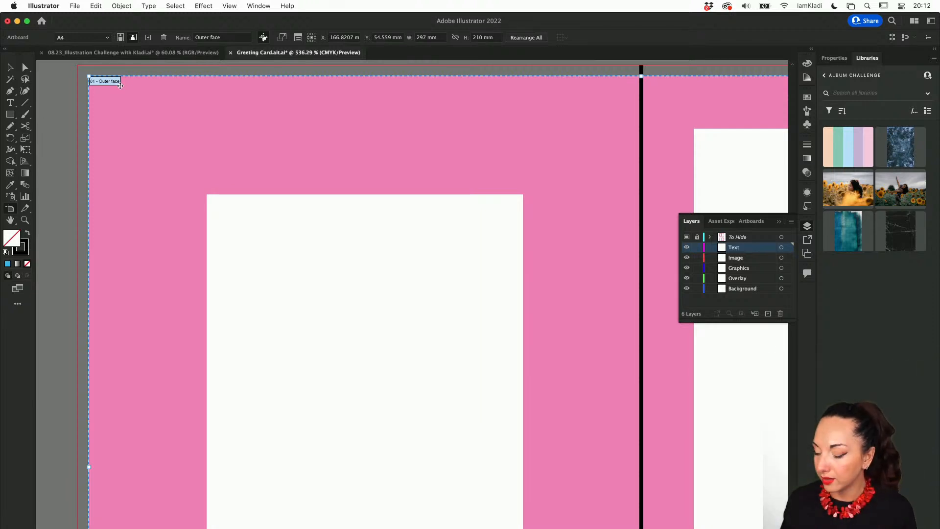
pyautogui.scroll(-1, 120, 85)
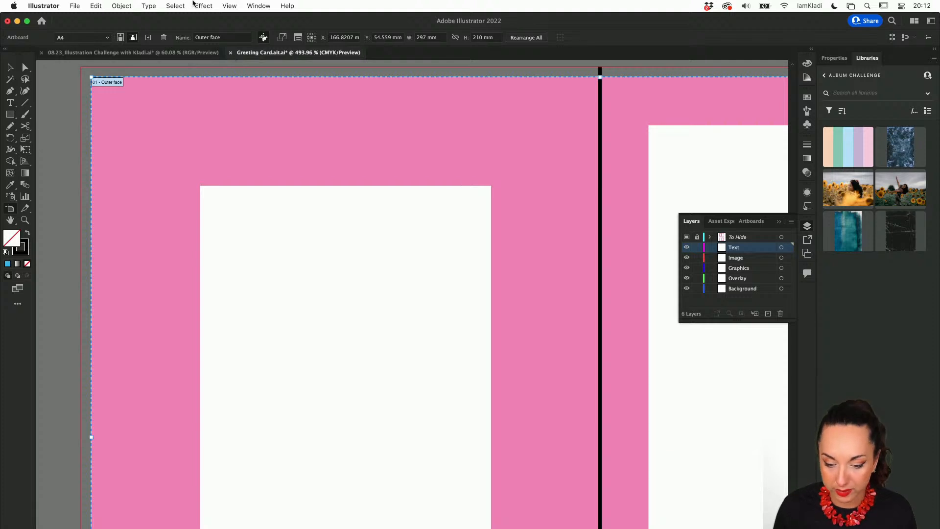
pyautogui.scroll(-5, 234, 71)
pyautogui.click(234, 72)
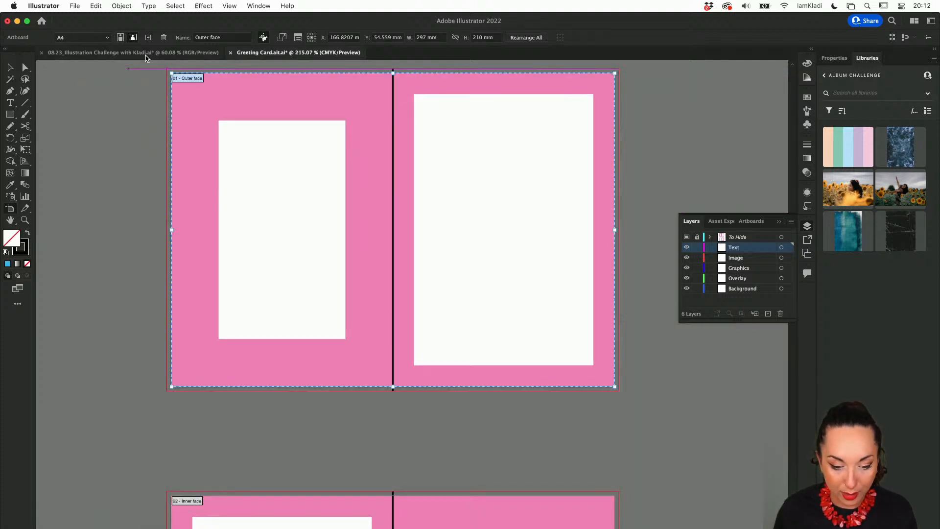
# Start a new document from Home and choose the A4 210 × 297 mm print preset.
pyautogui.click(42, 20)
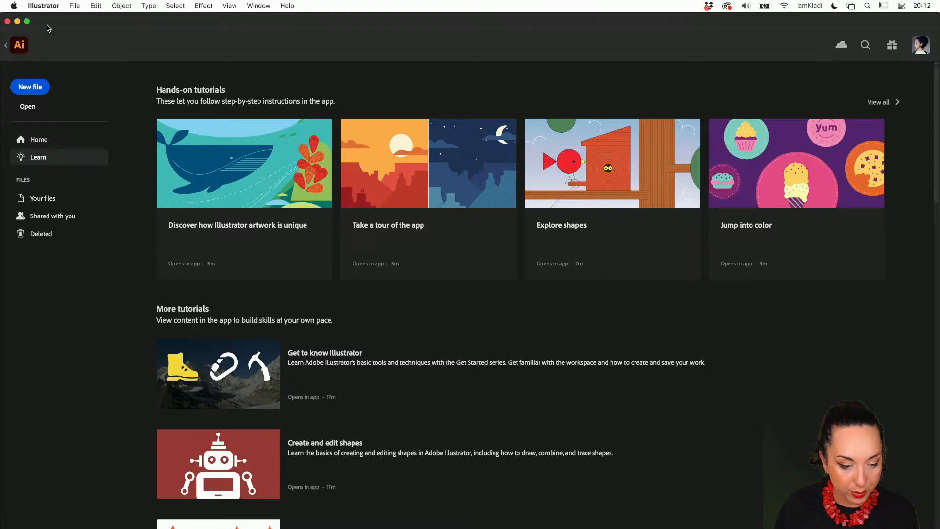
pyautogui.click(38, 86)
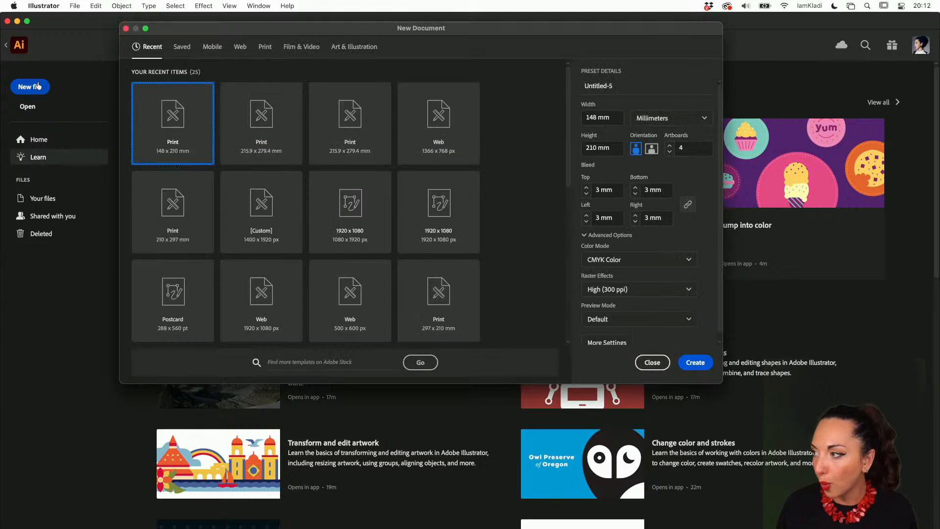
pyautogui.click(269, 53)
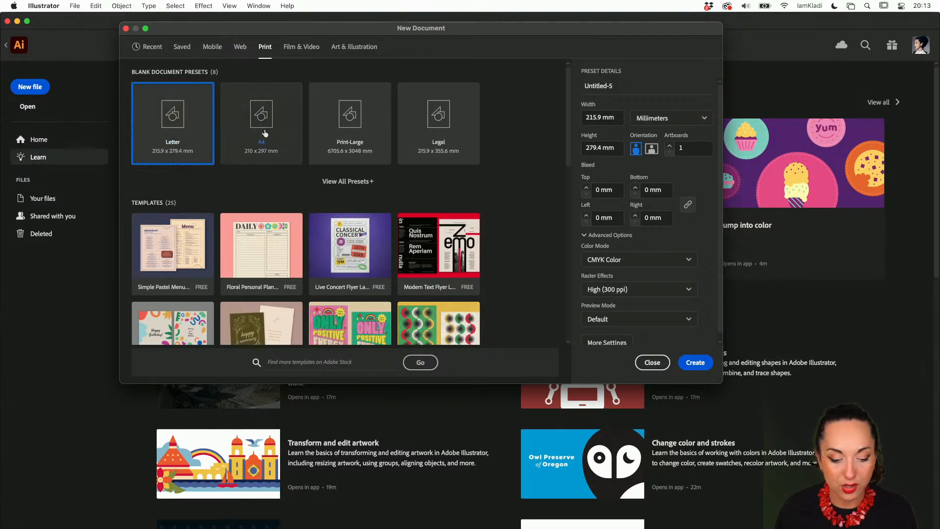
pyautogui.click(274, 159)
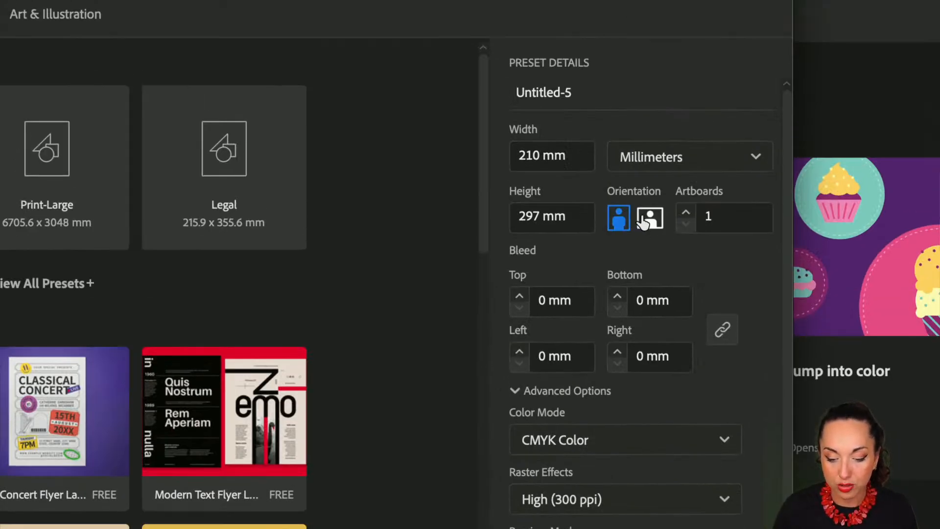
# Set the page to landscape 297 × 210 mm, title it 'Greeting Card How to', and add 3 mm bleed.
pyautogui.click(650, 221)
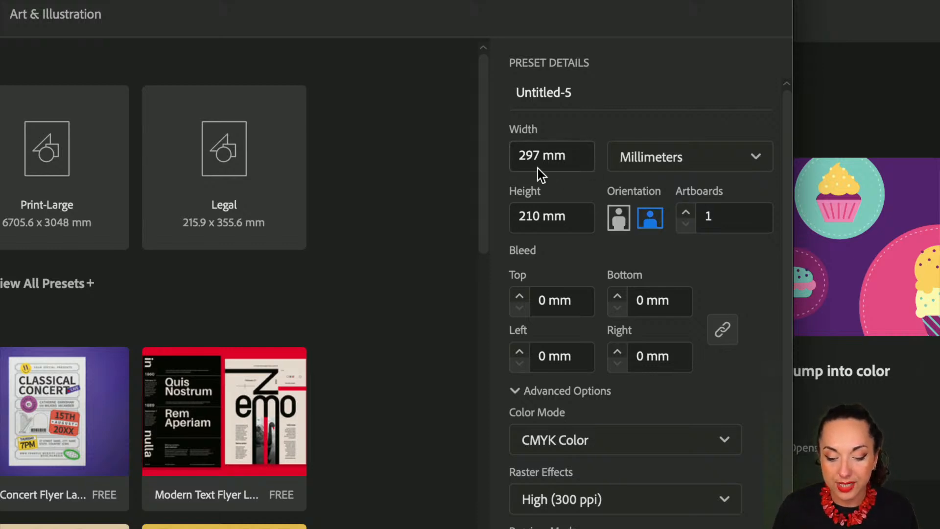
pyautogui.click(617, 217)
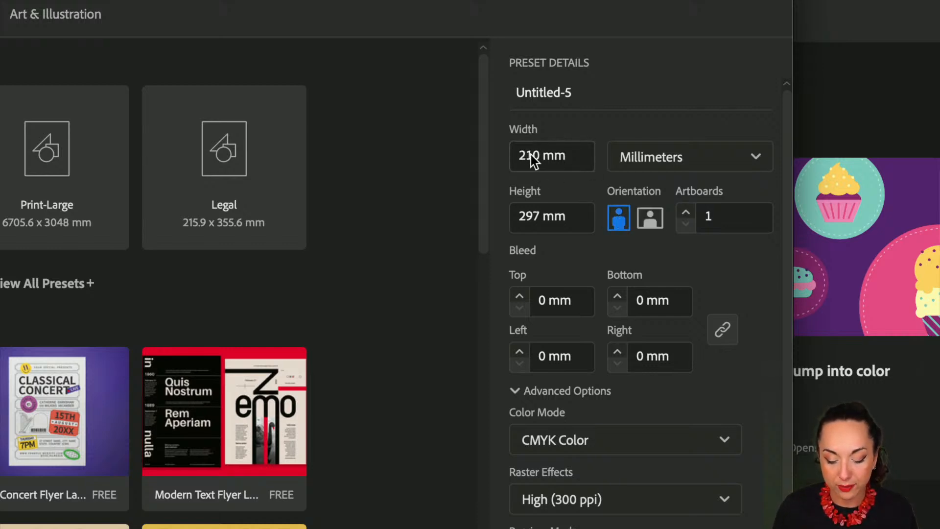
pyautogui.click(651, 218)
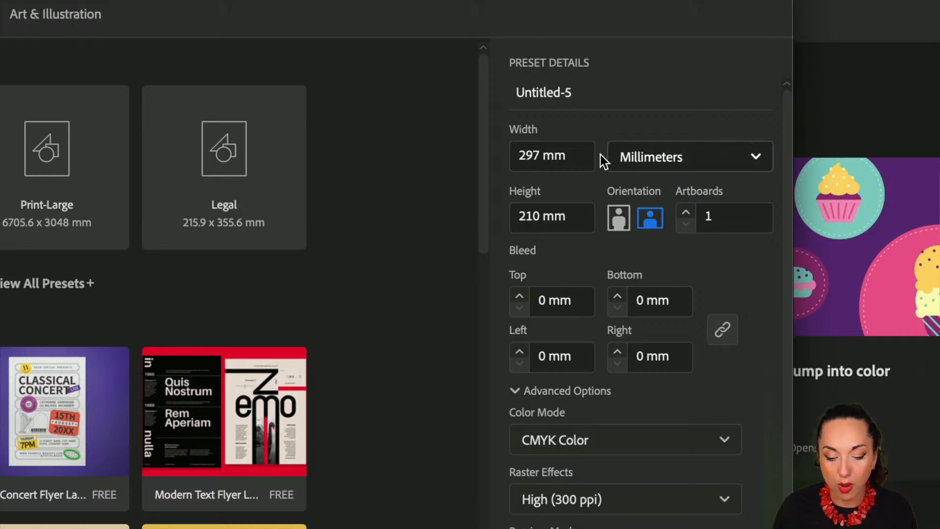
pyautogui.click(570, 230)
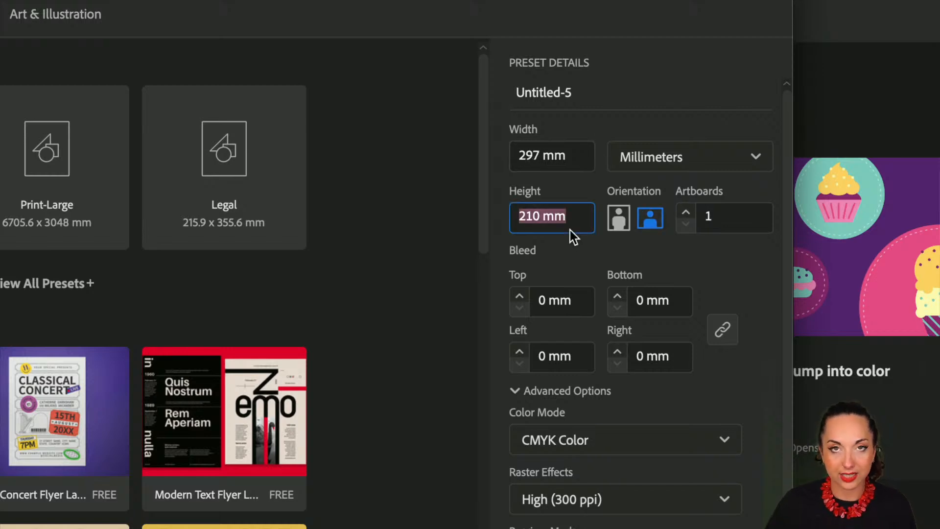
pyautogui.doubleClick(568, 94)
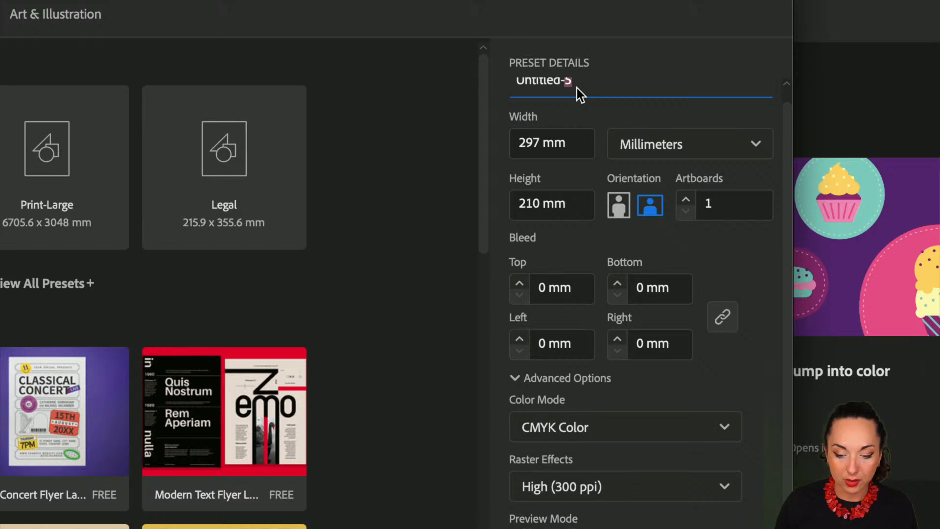
pyautogui.tripleClick(555, 87)
pyautogui.write('Gre')
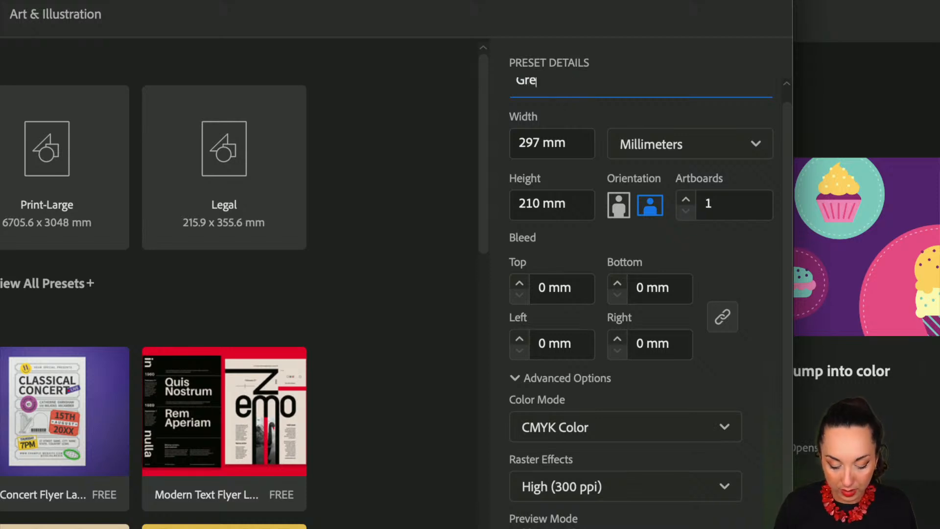
pyautogui.write('eting Card How to')
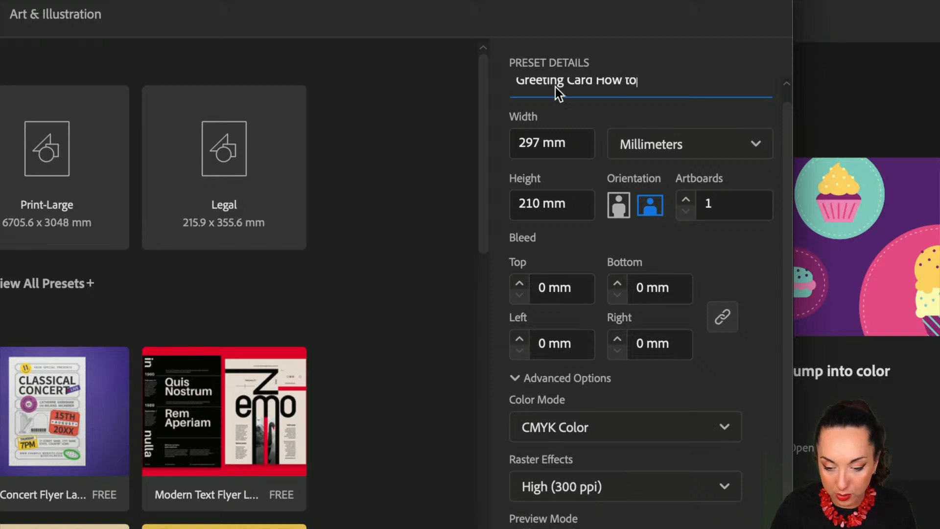
pyautogui.scroll(1, 551, 112)
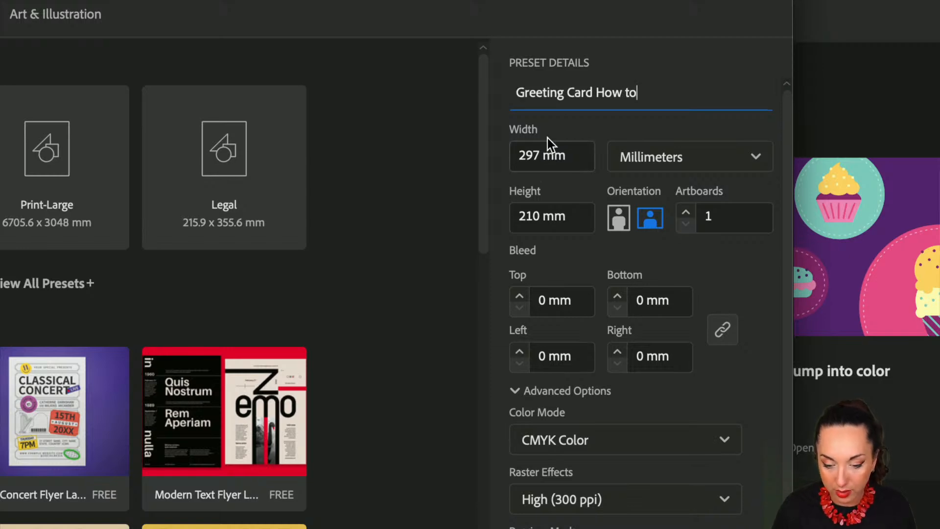
pyautogui.click(520, 297)
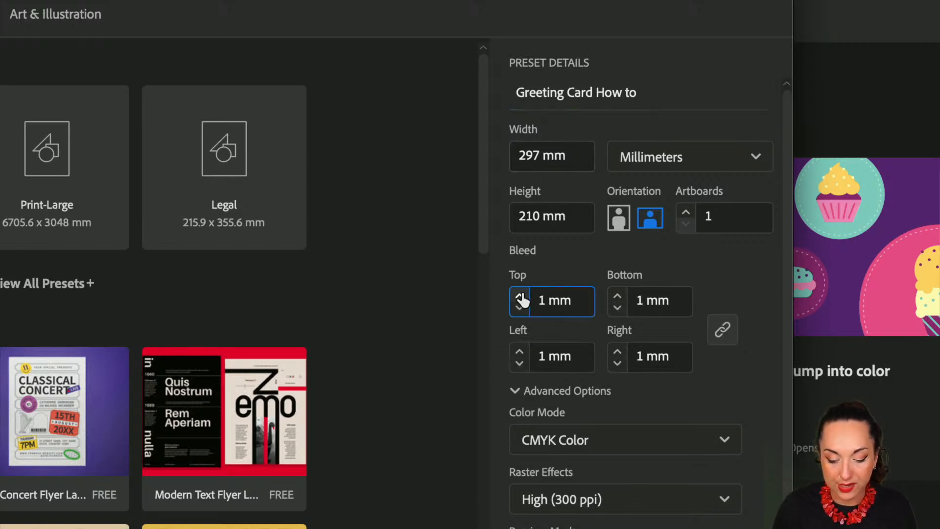
pyautogui.click(520, 296)
pyautogui.click(519, 297)
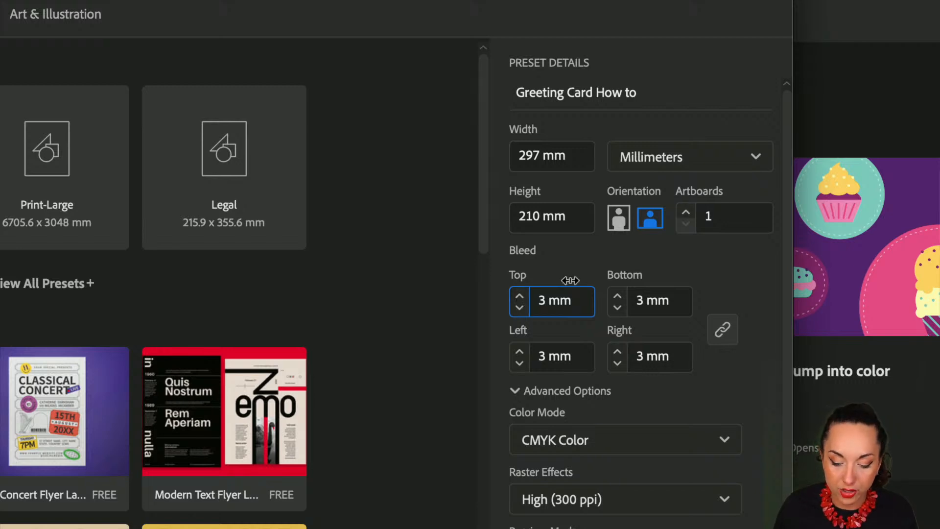
pyautogui.scroll(-1, 578, 368)
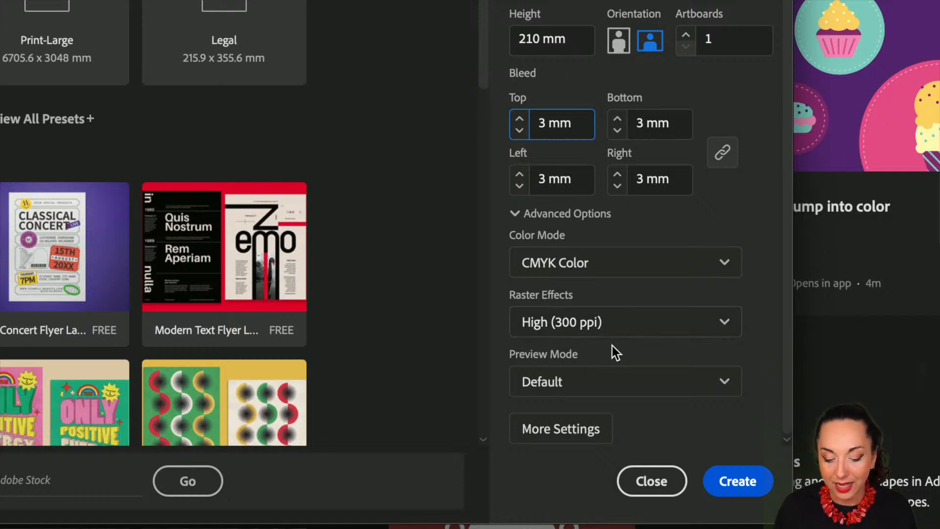
# Create the document and add a second artboard below the first.
pyautogui.click(733, 481)
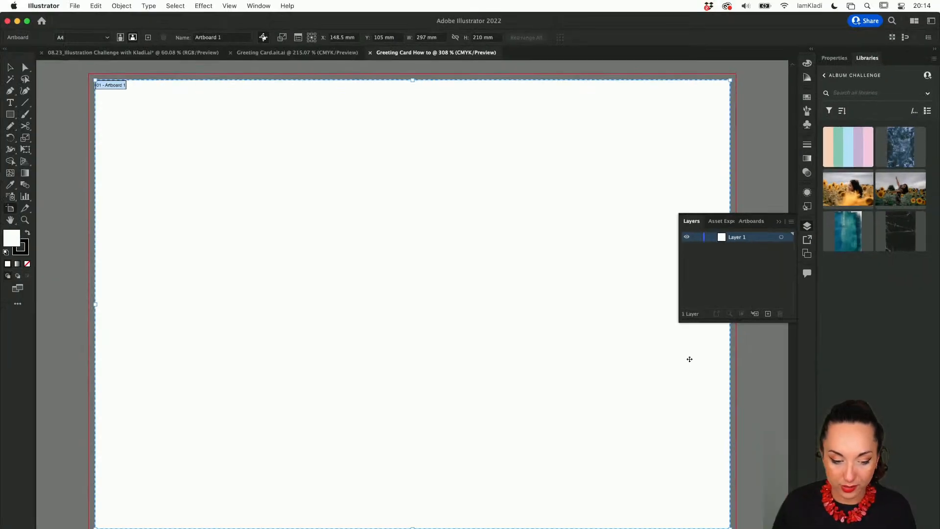
pyautogui.scroll(-5, 513, 297)
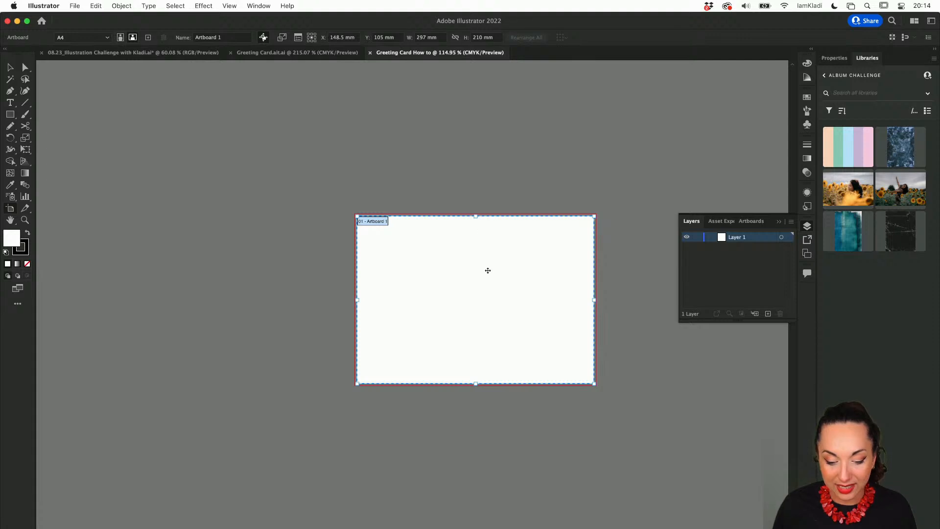
pyautogui.scroll(-2, 487, 270)
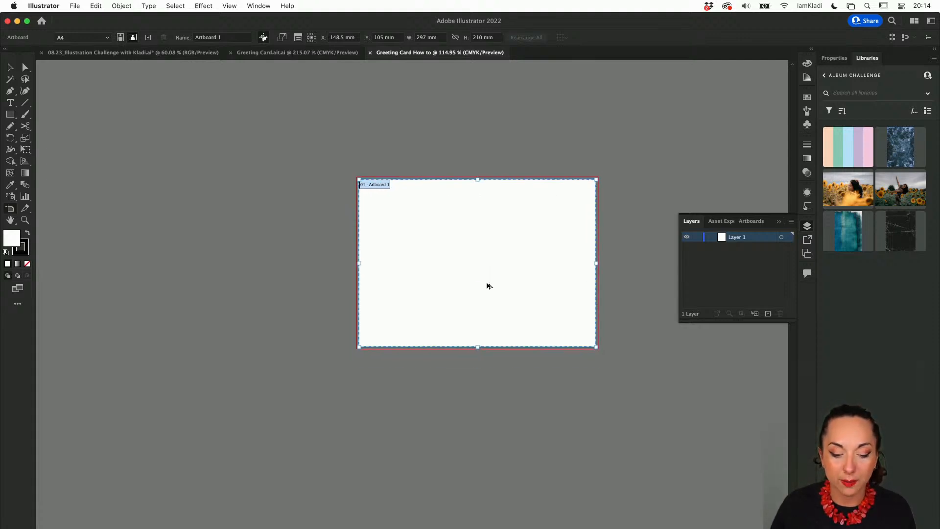
pyautogui.moveTo(488, 286); pyautogui.dragTo(489, 474)
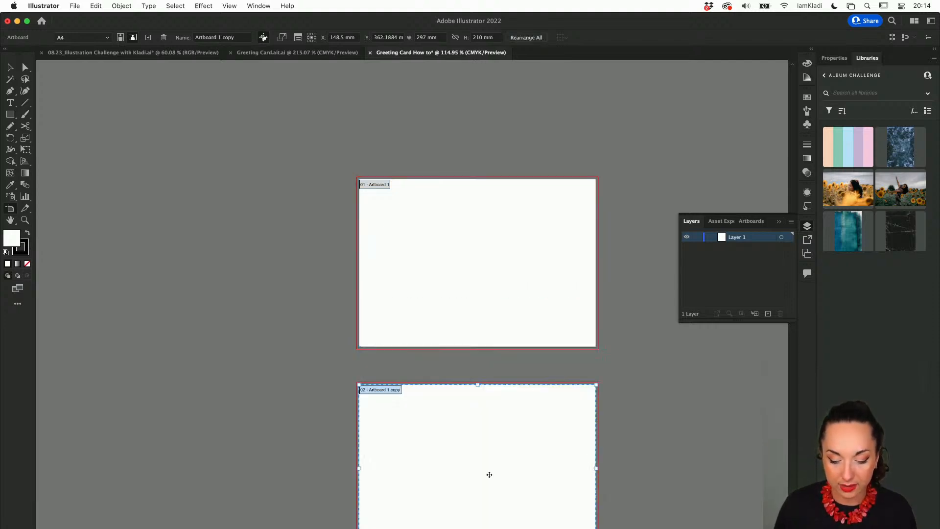
# Rename the first artboard to OUTER FACE.
pyautogui.click(374, 186)
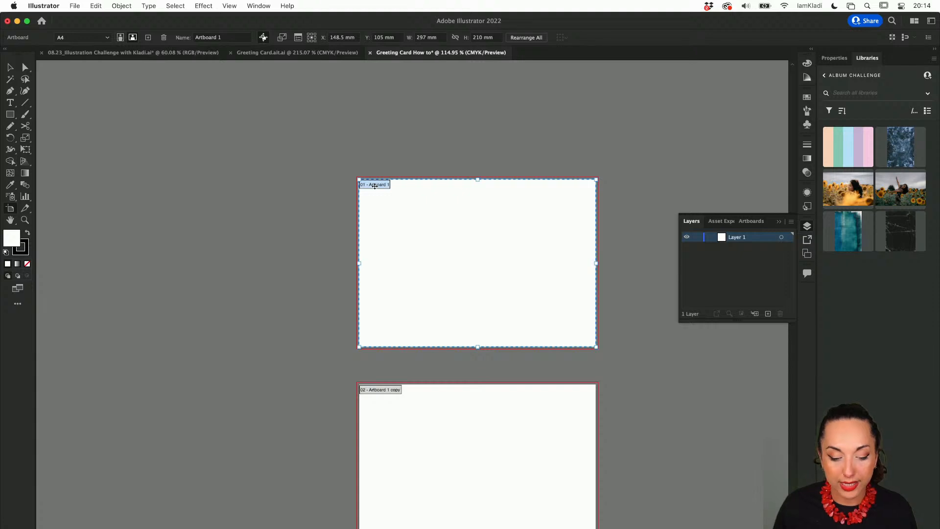
pyautogui.doubleClick(375, 186)
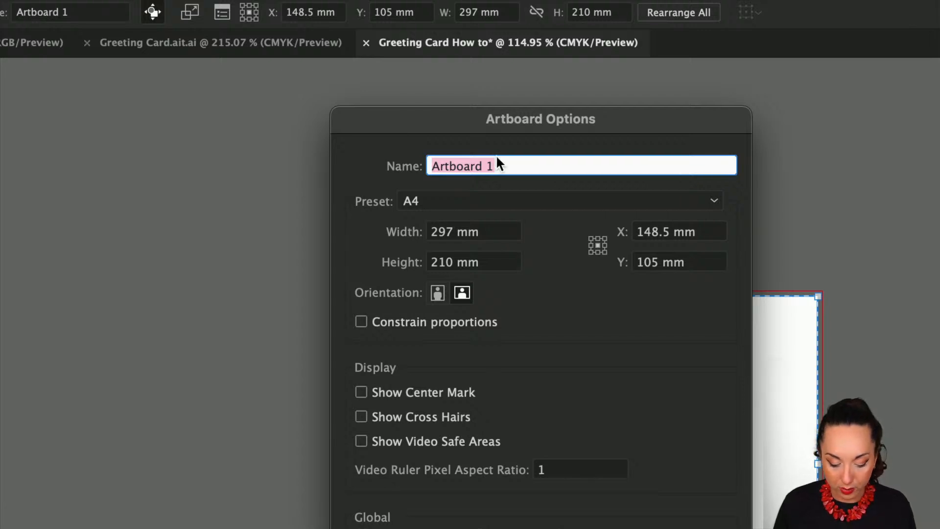
pyautogui.write('UTE')
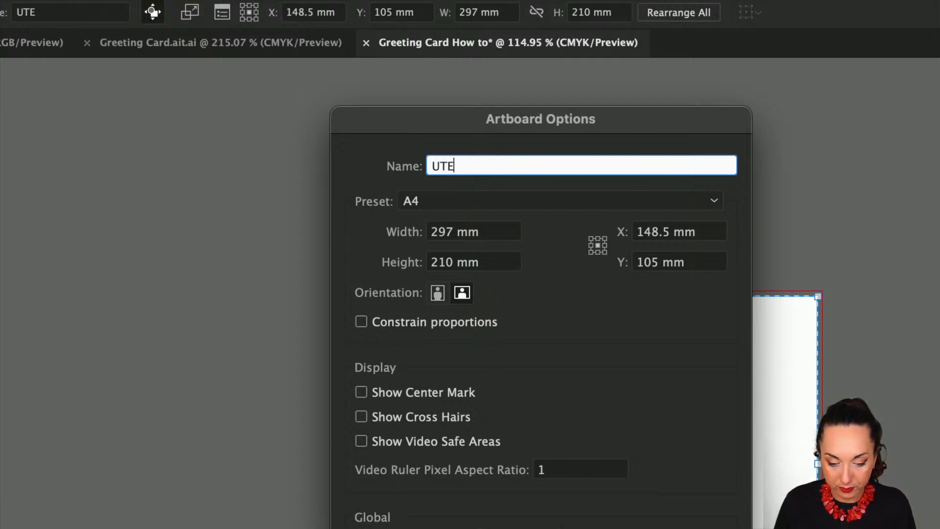
pyautogui.press('BackSpace')
pyautogui.press('BackSpace')
pyautogui.press('BackSpace')
pyautogui.write('OUTER ')
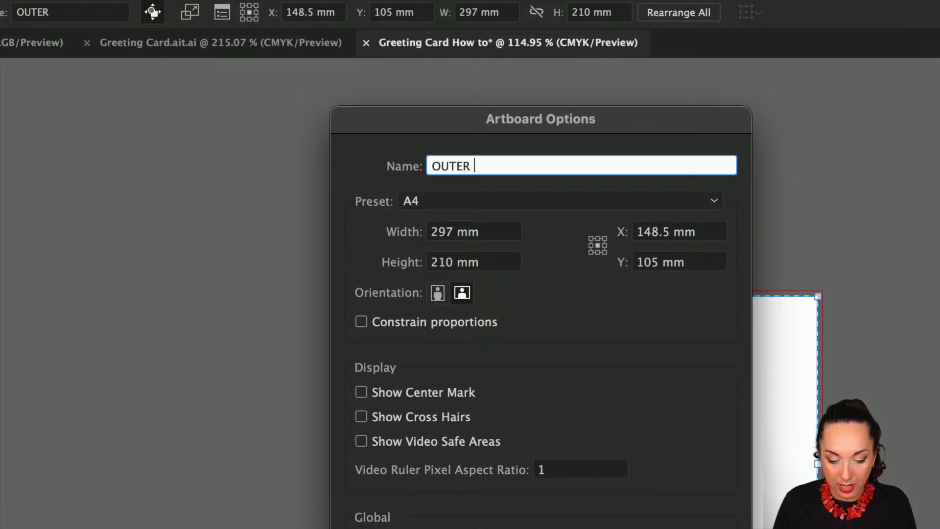
pyautogui.write('FACE')
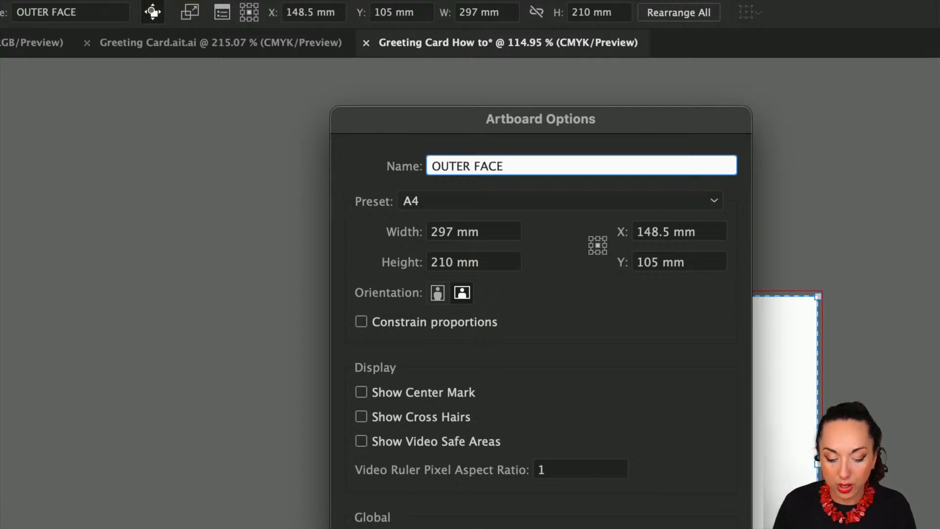
pyautogui.press('Return')
# Rename the second artboard to INNER FACE.
pyautogui.scroll(-10, 537, 304)
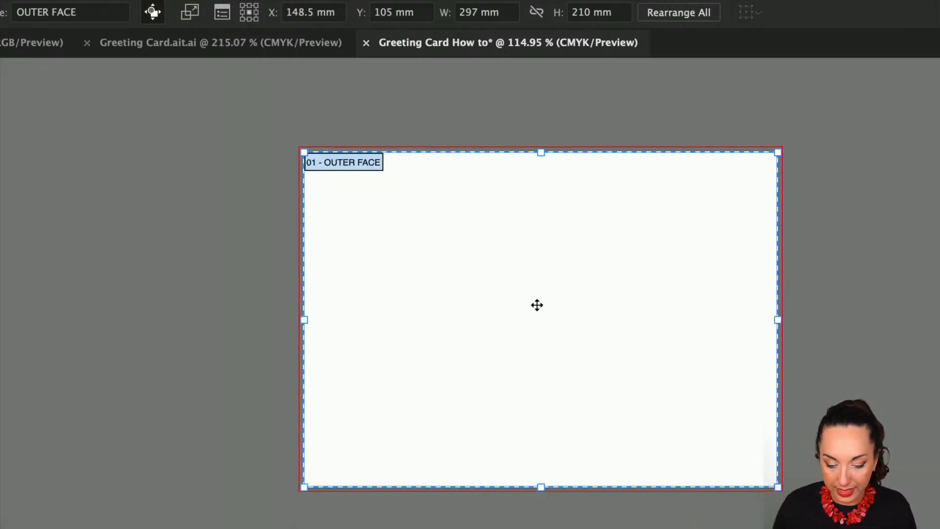
pyautogui.doubleClick(534, 310)
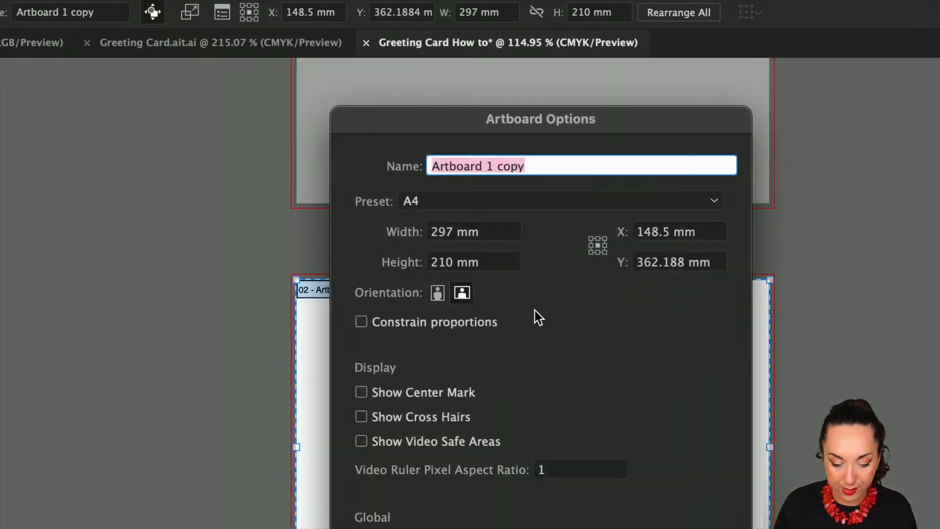
pyautogui.write('INNER F')
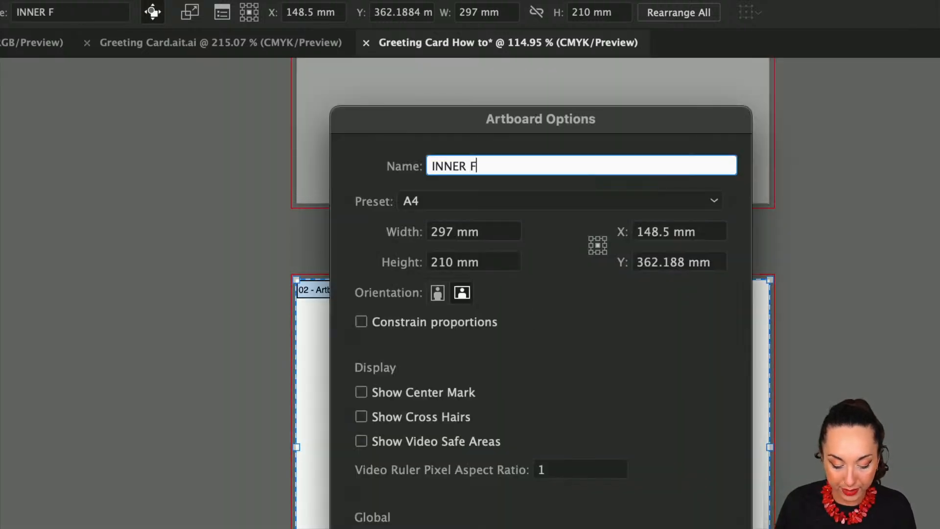
pyautogui.write('ACW')
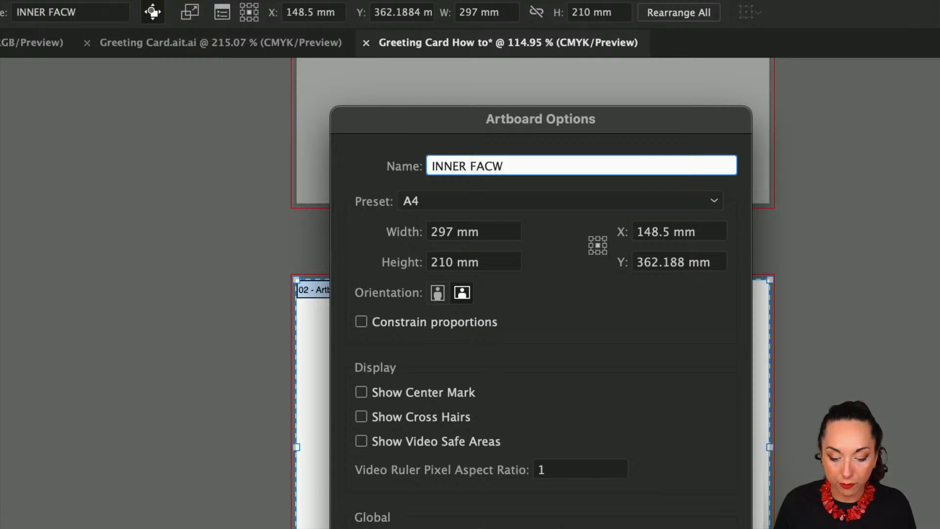
pyautogui.press('BackSpace')
pyautogui.write('E')
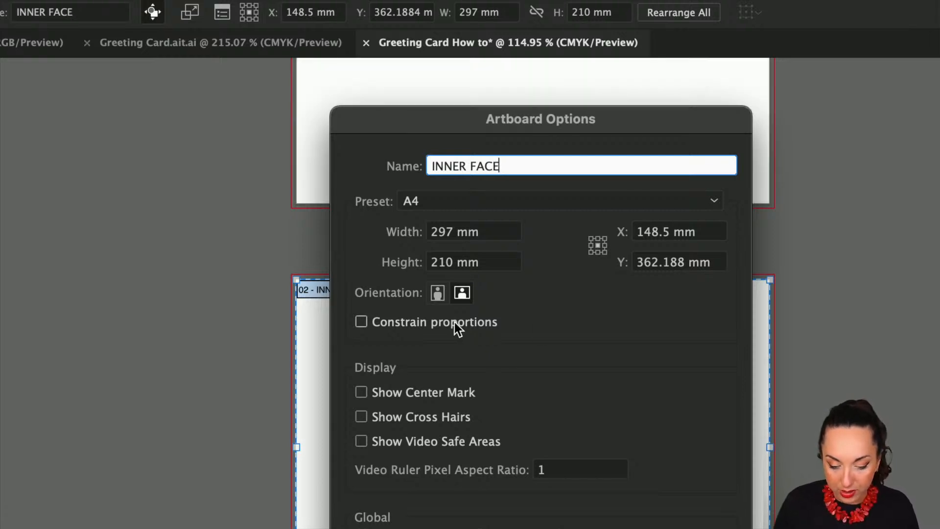
pyautogui.press('Return')
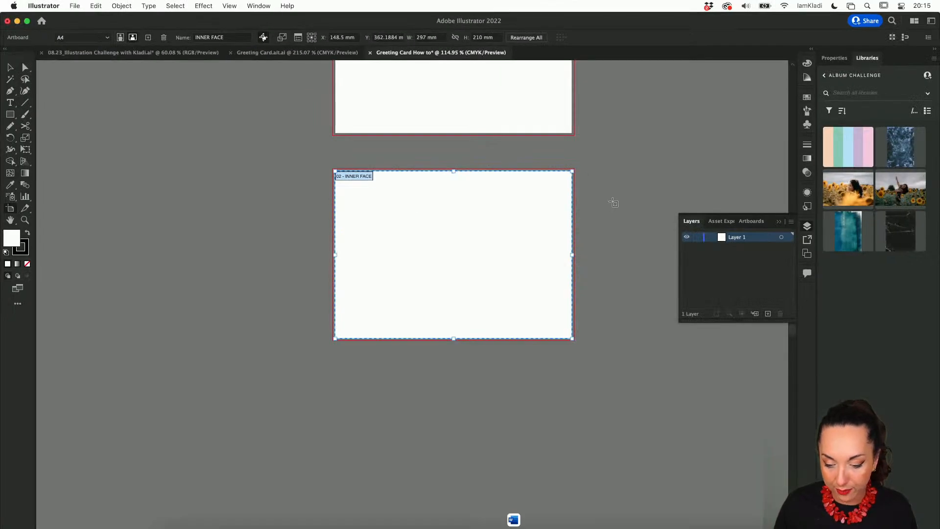
pyautogui.scroll(3, 550, 216)
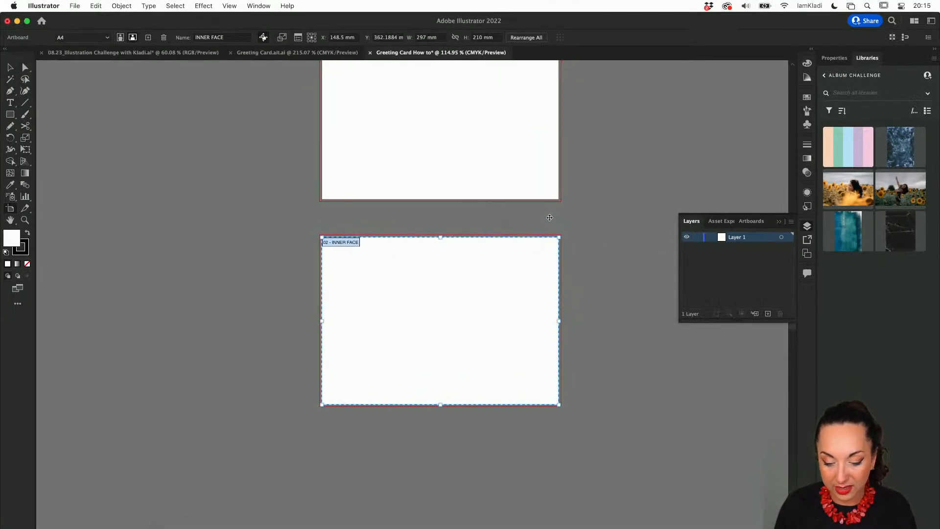
pyautogui.scroll(5, 550, 218)
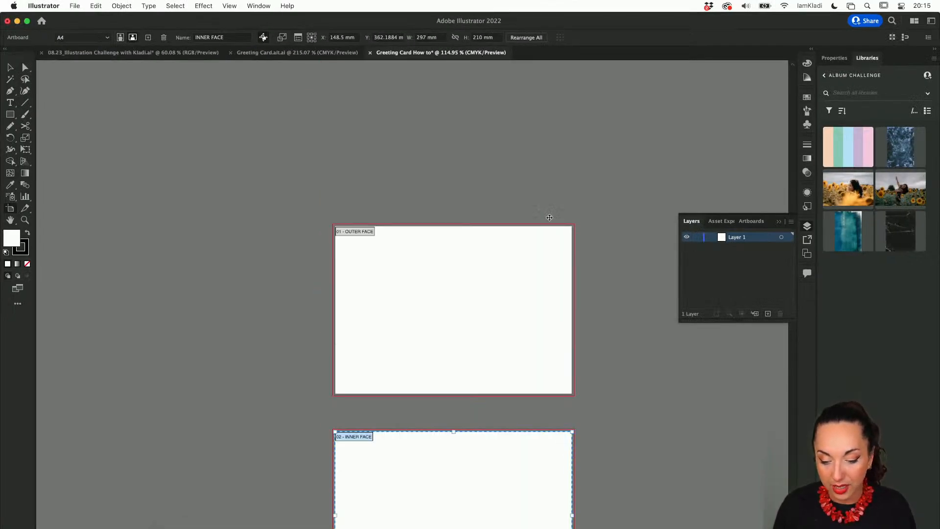
pyautogui.click(768, 314)
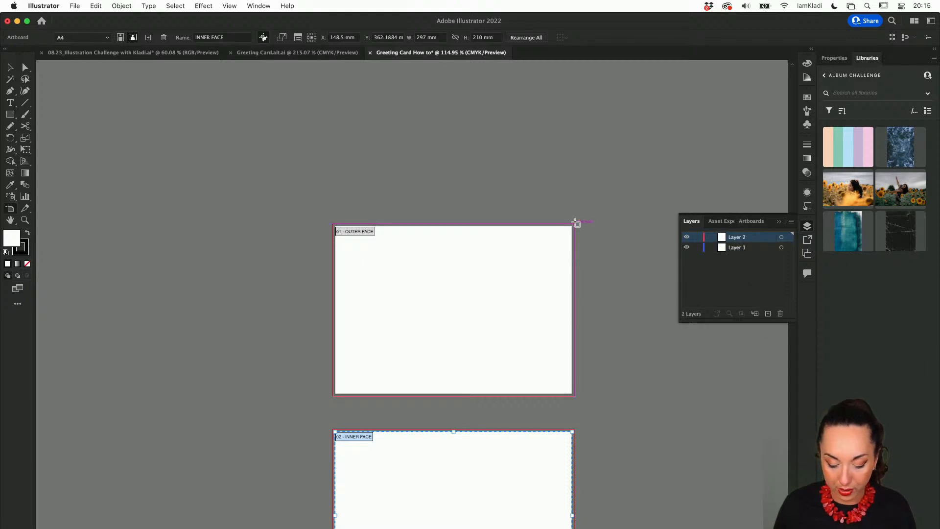
pyautogui.press('m')
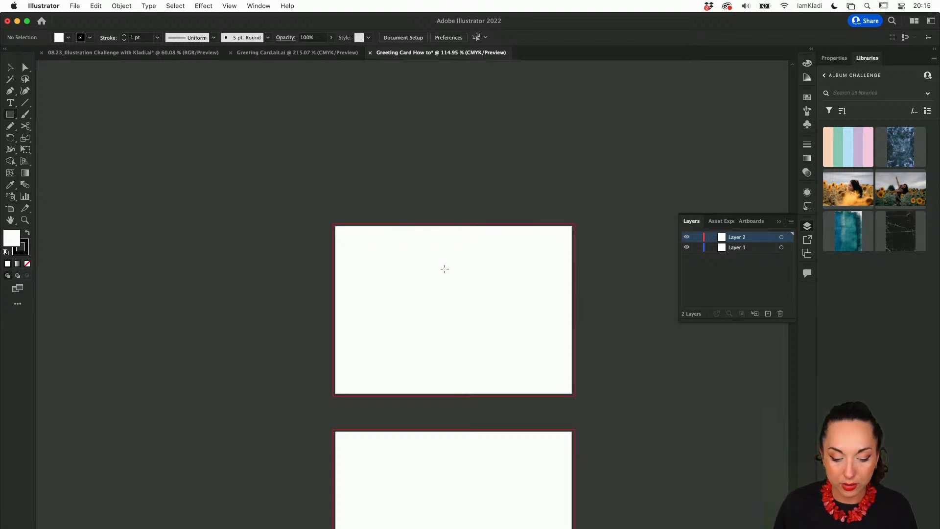
pyautogui.click(229, 5)
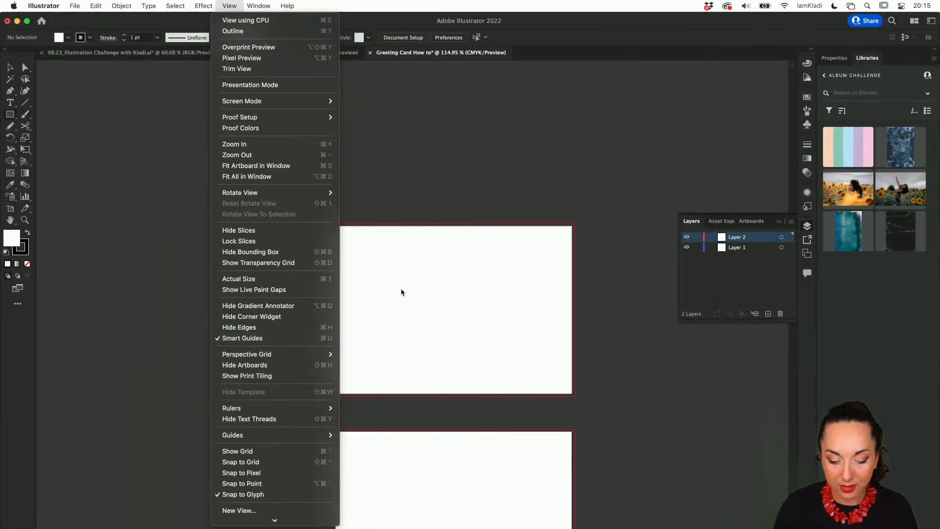
pyautogui.click(547, 217)
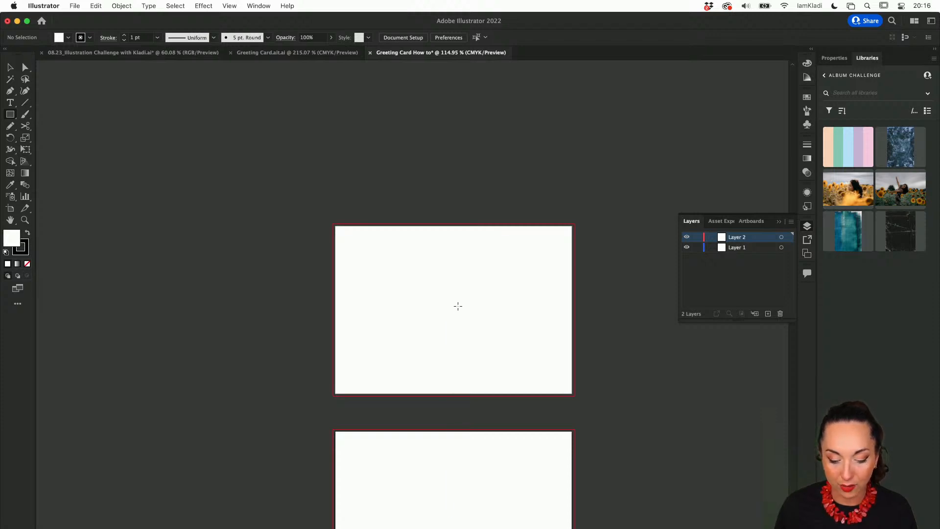
# Draw a rectangle on the right half and stretch it to the artboard top, making 148.5 × 210 mm.
pyautogui.moveTo(452, 304); pyautogui.dragTo(571, 393)
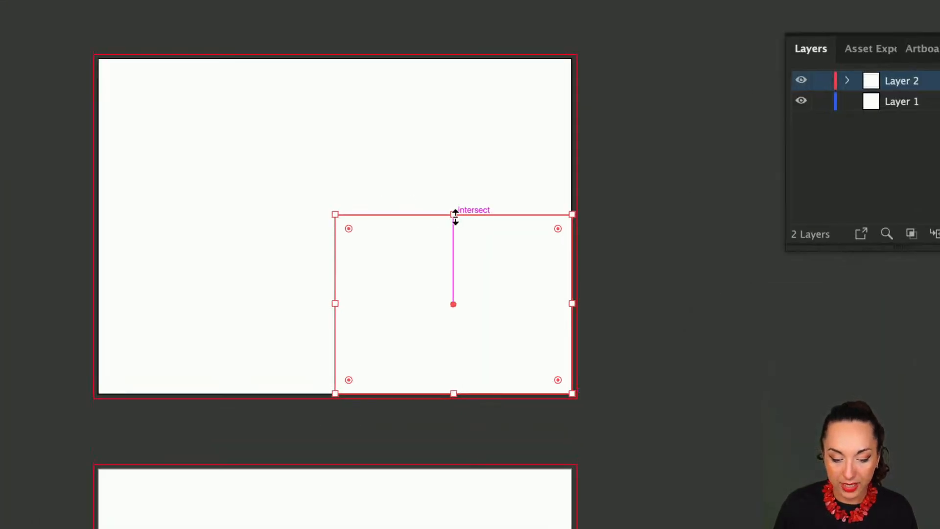
pyautogui.moveTo(456, 212); pyautogui.dragTo(456, 59)
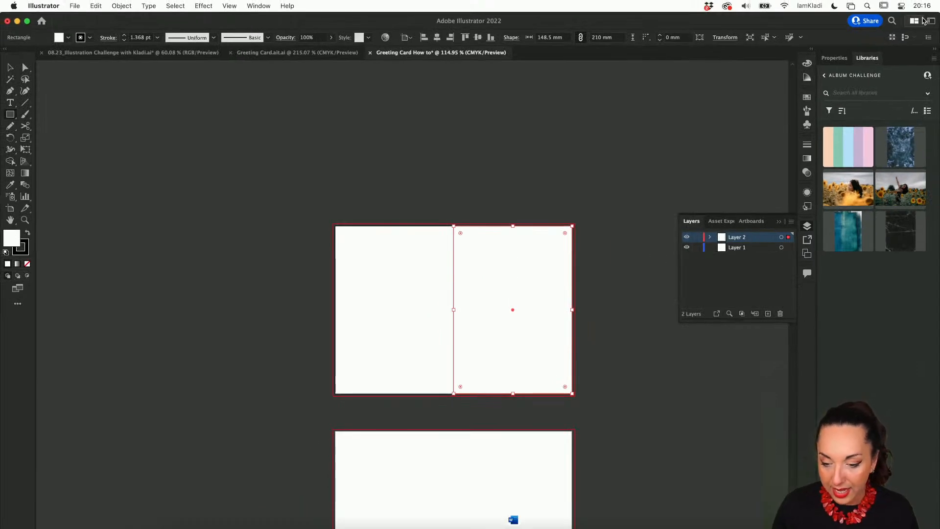
# Thicken the right rectangle's black stroke in Properties.
pyautogui.click(834, 57)
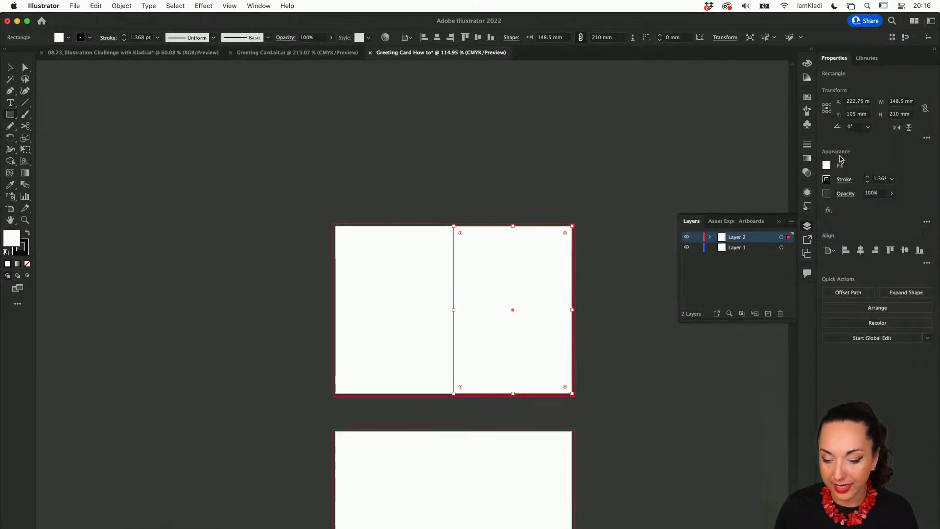
pyautogui.click(867, 177)
pyautogui.click(868, 177)
pyautogui.click(868, 177)
pyautogui.click(867, 177)
pyautogui.click(867, 176)
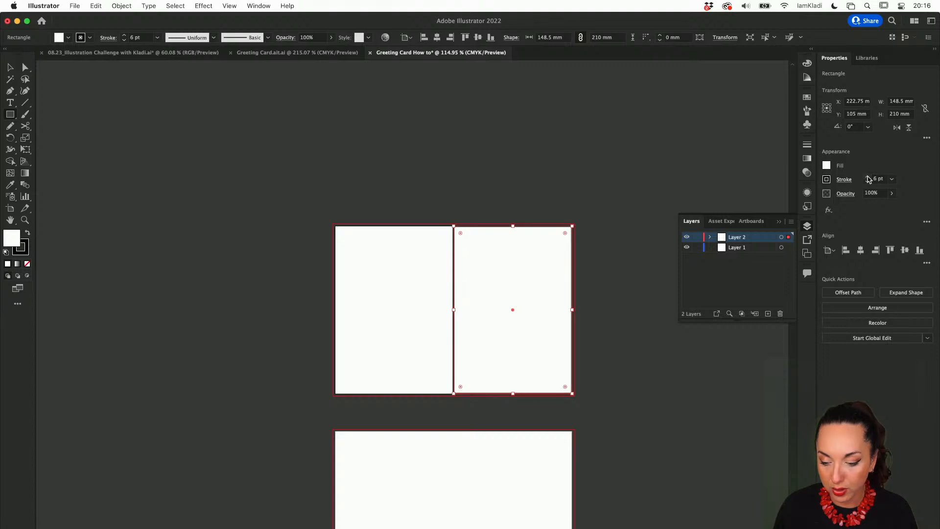
pyautogui.click(867, 176)
pyautogui.click(867, 176)
pyautogui.click(868, 177)
pyautogui.click(867, 177)
pyautogui.click(868, 177)
# Align the stroke to the inside and increase its weight further.
pyautogui.click(850, 179)
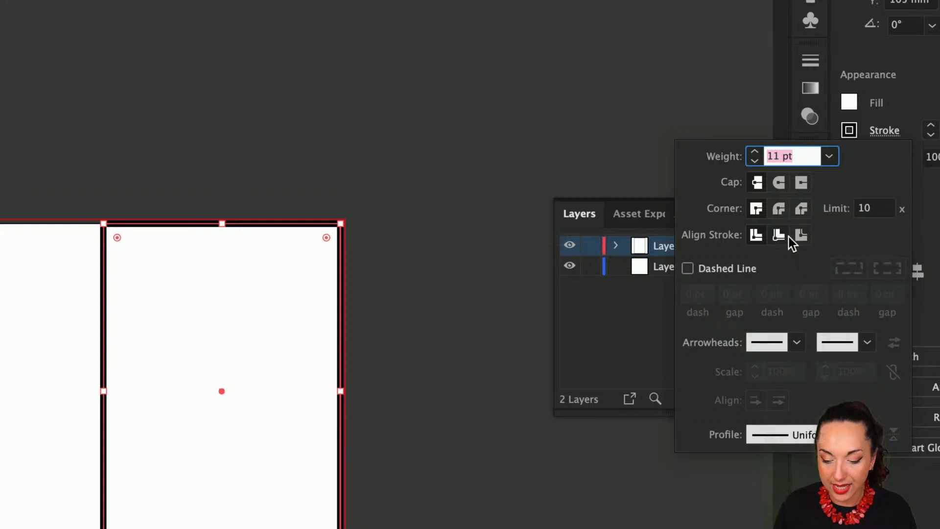
pyautogui.click(779, 236)
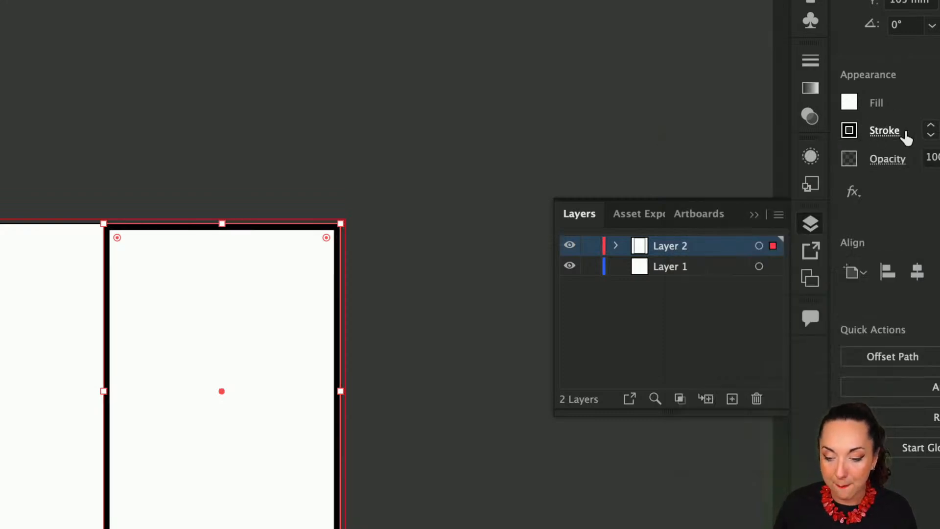
pyautogui.click(932, 126)
pyautogui.click(932, 126)
pyautogui.click(932, 127)
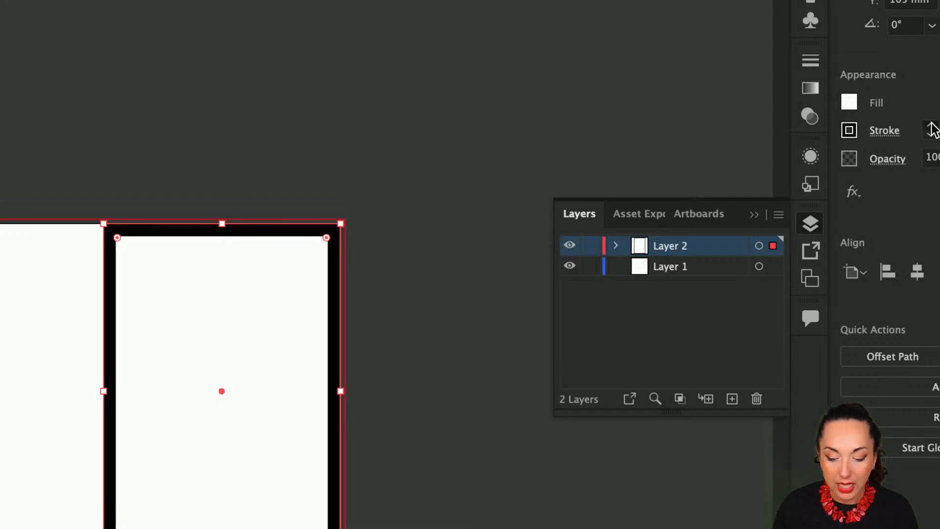
pyautogui.click(932, 126)
pyautogui.click(932, 127)
pyautogui.click(932, 126)
pyautogui.click(932, 126)
pyautogui.click(932, 126)
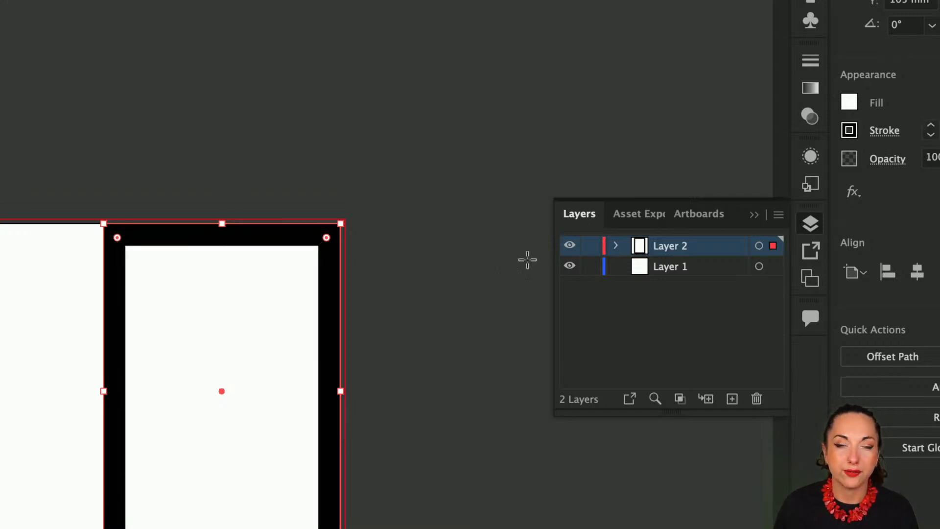
# Alt-drag a copy of the rectangle 148.5 mm left onto the artboard's left half.
pyautogui.scroll(-5, 504, 288)
pyautogui.hscroll(-5, 504, 287)
pyautogui.scroll(2, 505, 289)
pyautogui.hscroll(-1, 505, 289)
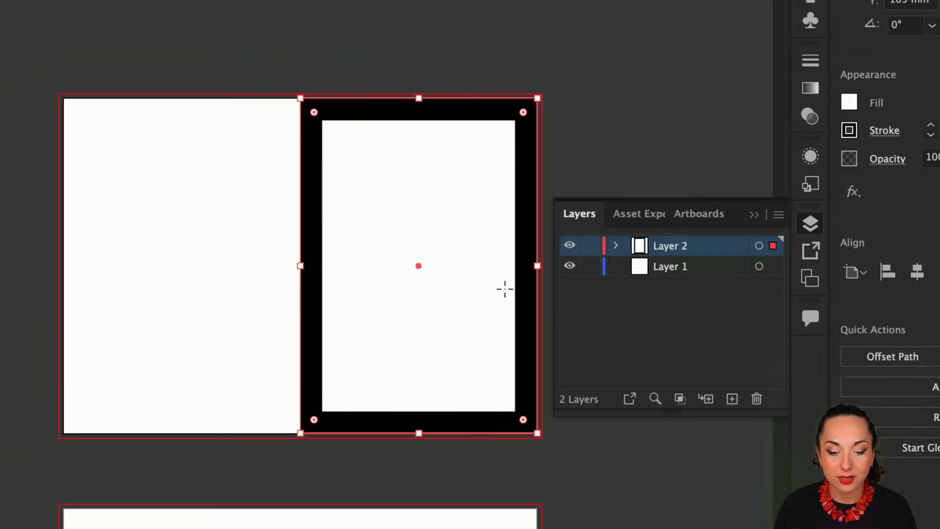
pyautogui.scroll(-1, 505, 289)
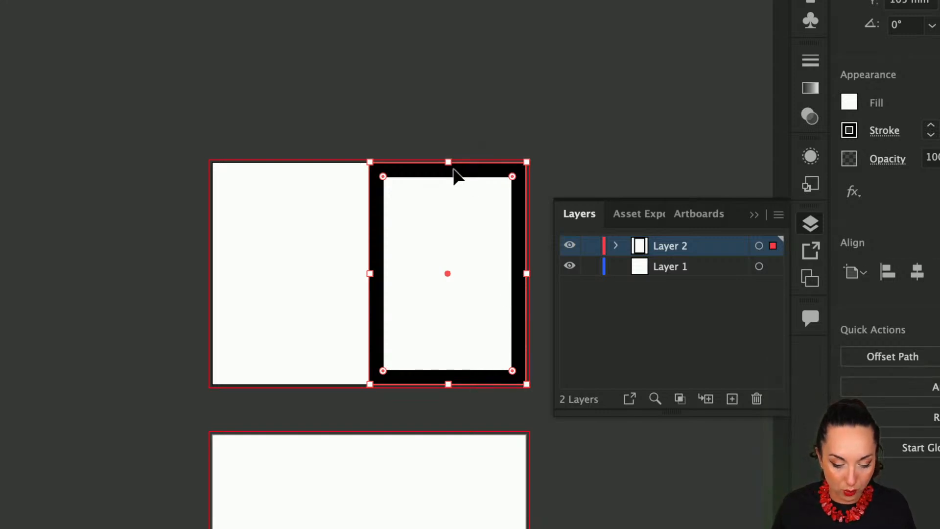
pyautogui.moveTo(454, 172); pyautogui.dragTo(296, 180)
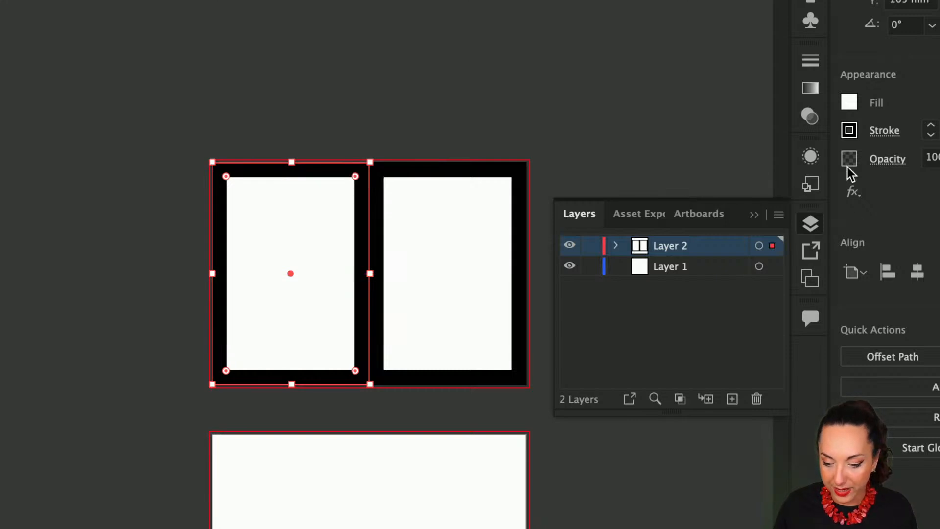
# Set the copy's stroke weight to 100 pt and deselect.
pyautogui.click(932, 126)
pyautogui.click(931, 126)
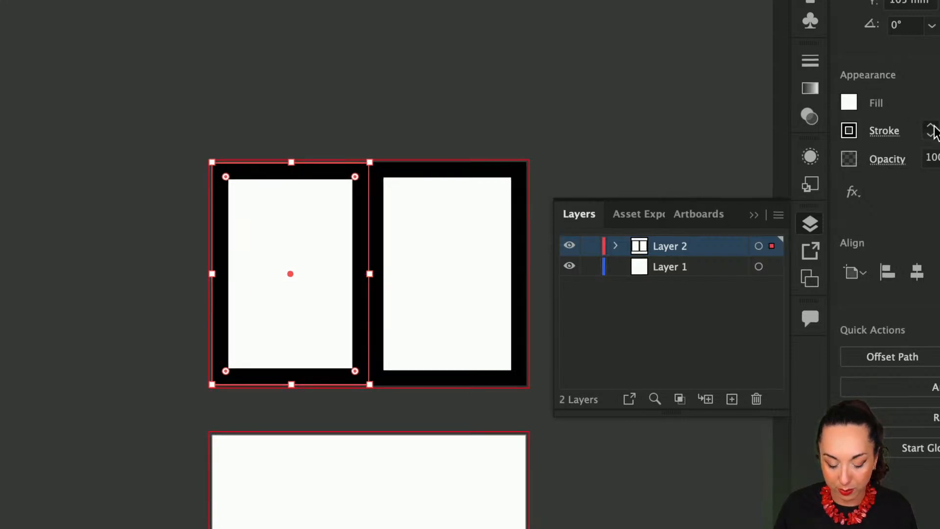
pyautogui.click(931, 126)
pyautogui.click(931, 126)
pyautogui.click(932, 126)
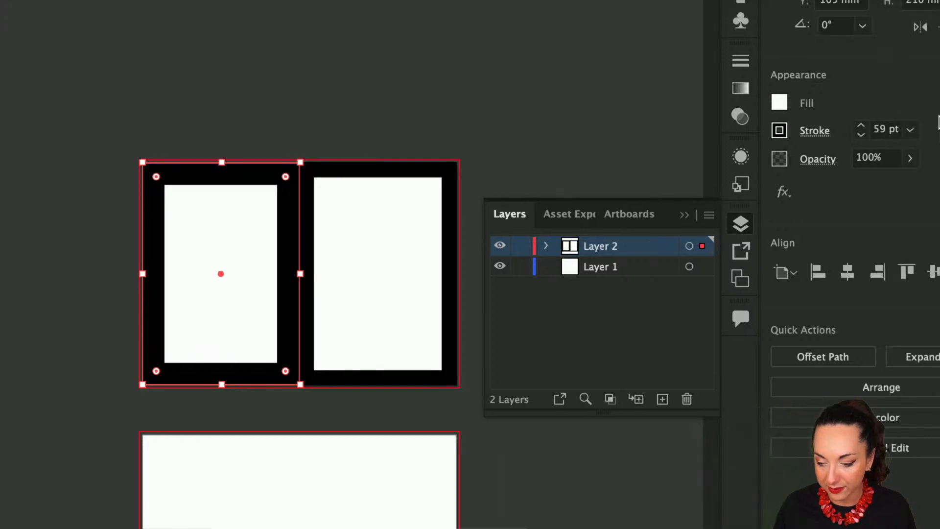
pyautogui.click(880, 131)
pyautogui.write('100 p')
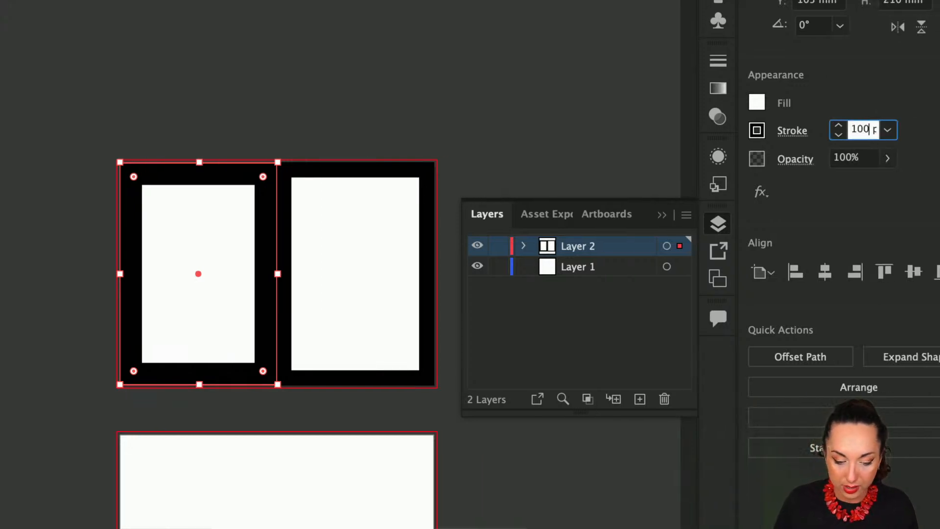
pyautogui.press('Return')
pyautogui.click(446, 162)
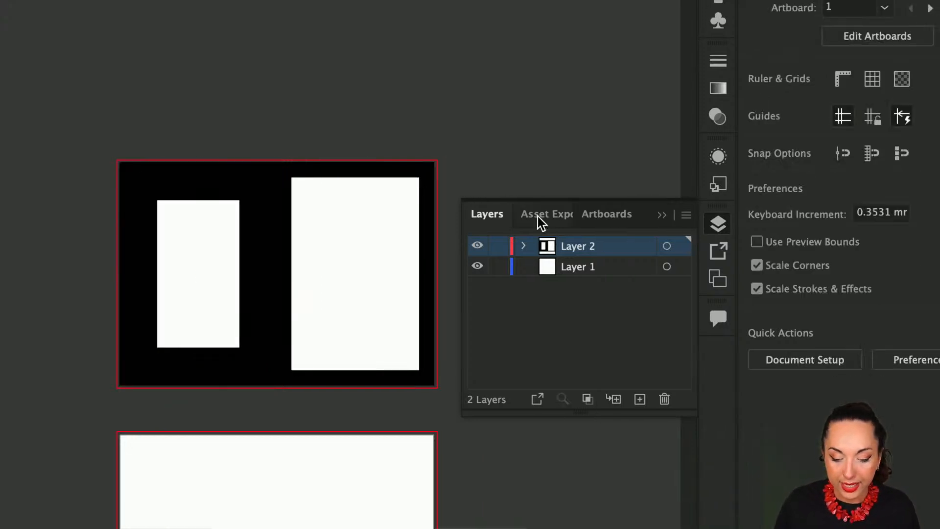
# Select both rectangles and colour their strokes magenta.
pyautogui.click(288, 244)
pyautogui.keyDown('shift'); pyautogui.click(264, 243); pyautogui.keyUp('shift')
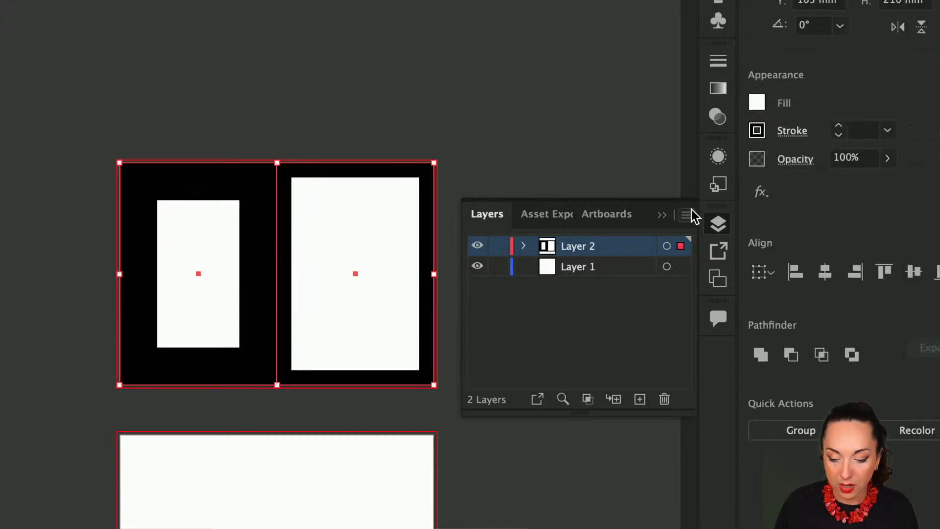
pyautogui.click(758, 131)
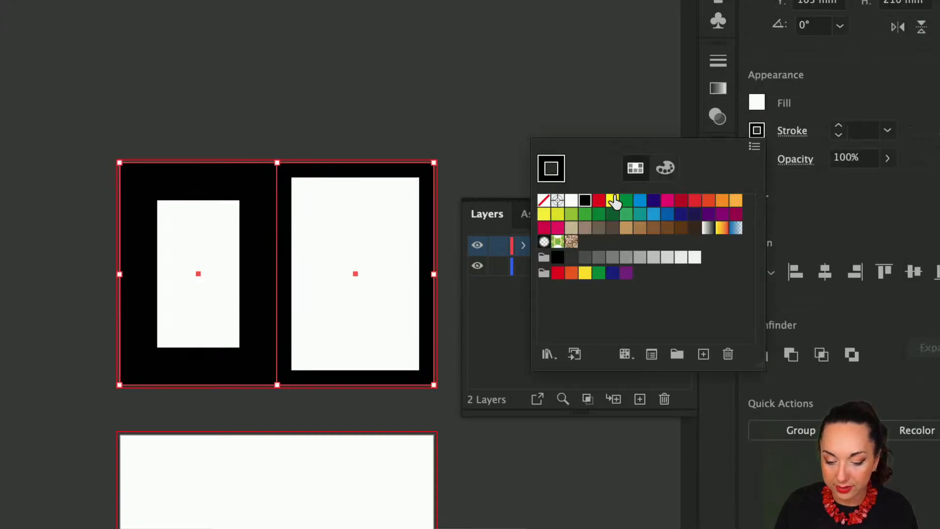
pyautogui.click(668, 200)
pyautogui.click(563, 118)
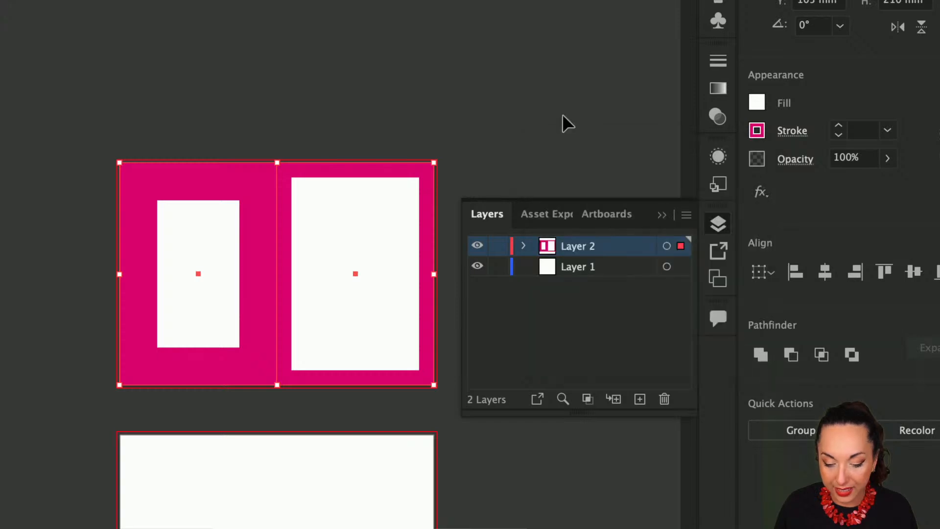
# Make Layer 2 a template layer from the Layers panel menu.
pyautogui.click(686, 216)
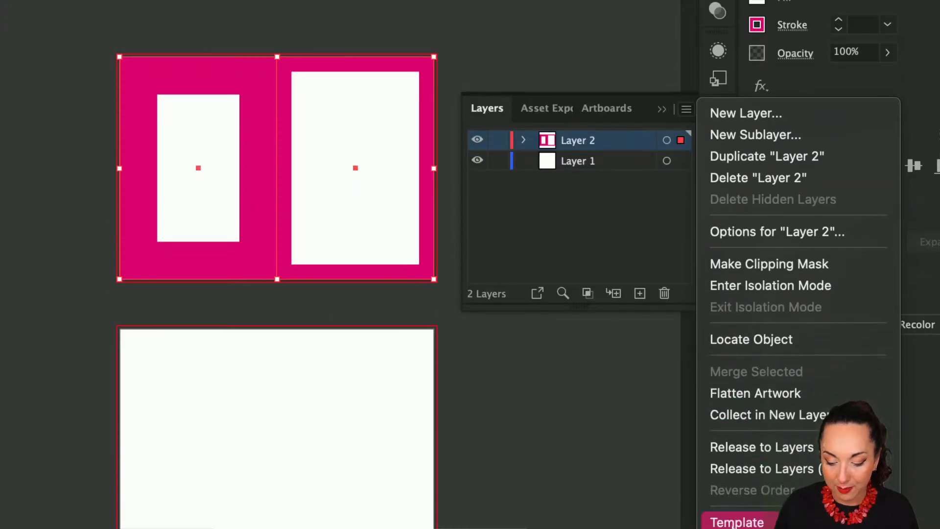
pyautogui.click(737, 522)
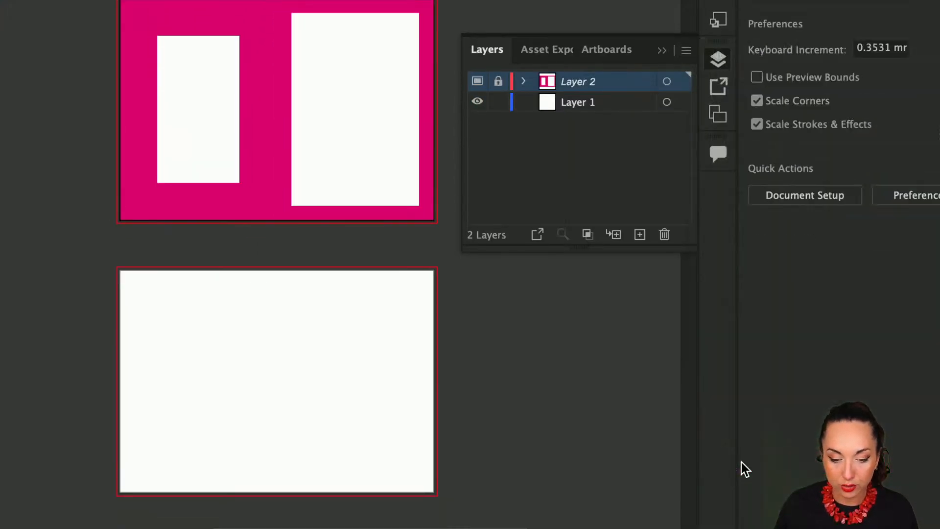
pyautogui.scroll(3, 546, 366)
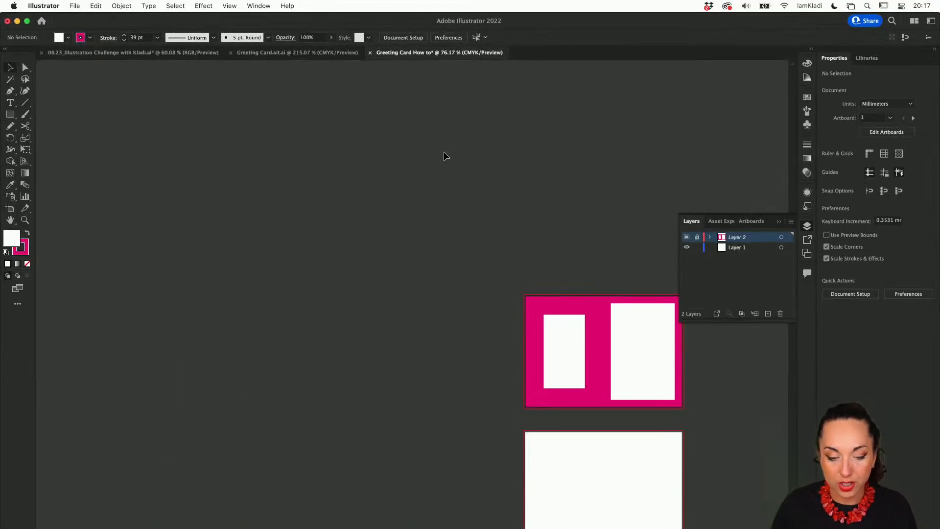
# Bring the original Greeting Card.ait.ai template document to the front.
pyautogui.click(291, 52)
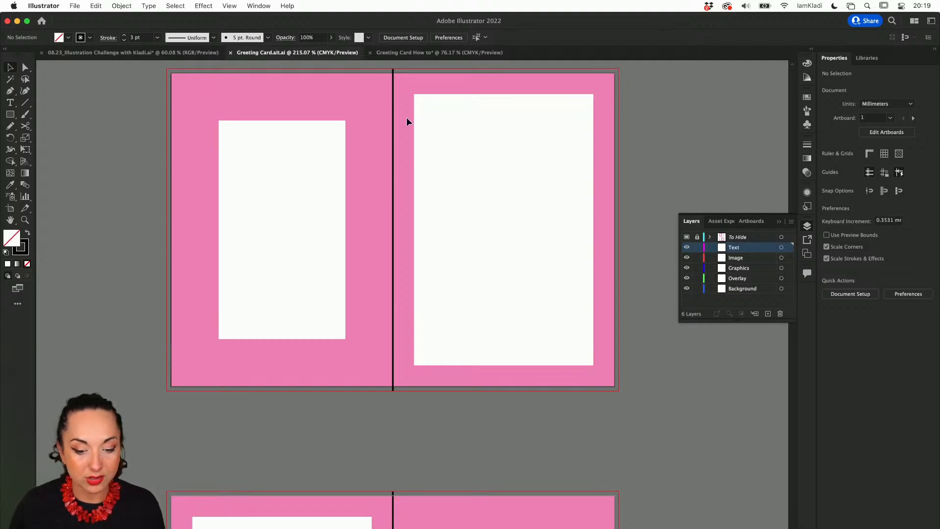
# Hide the To Hide template layer.
pyautogui.click(687, 236)
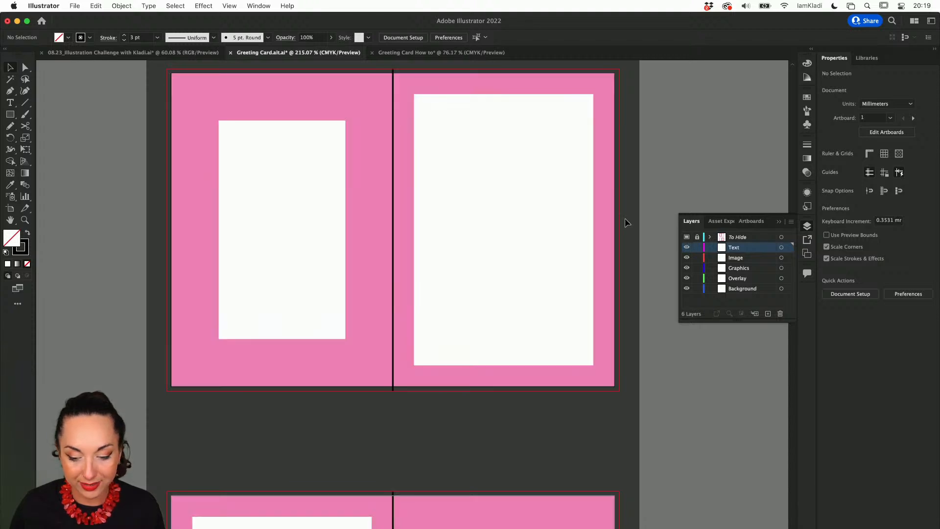
pyautogui.scroll(3, 624, 218)
pyautogui.click(686, 236)
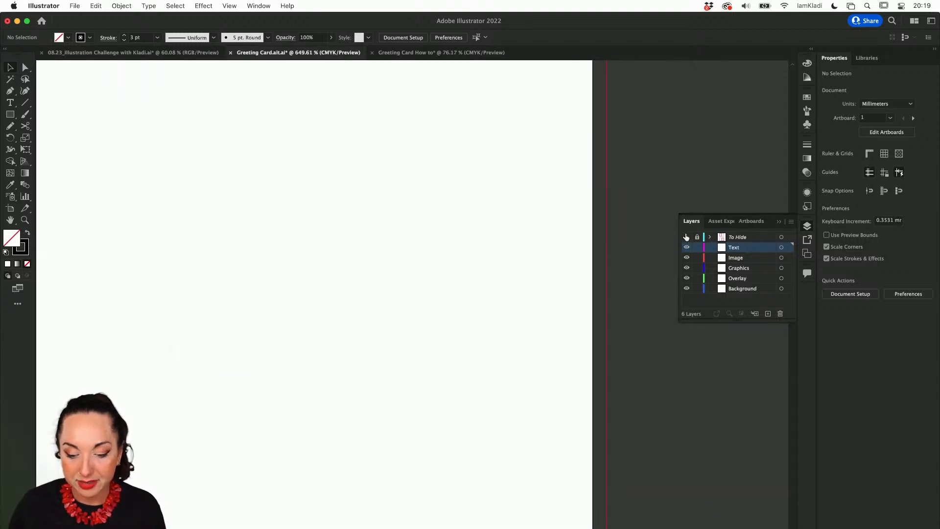
pyautogui.scroll(4, 619, 231)
# Draw a small rectangle at the page edge with a yellow fill and no stroke.
pyautogui.press('m')
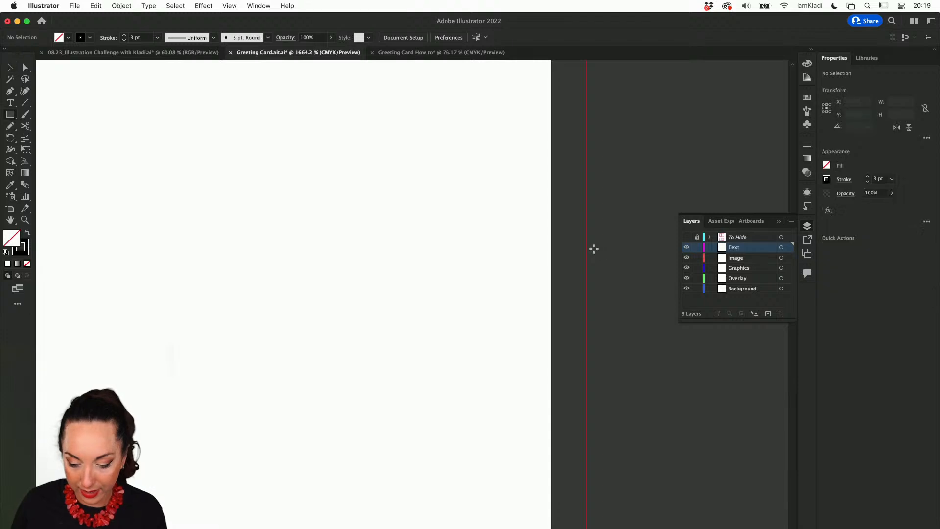
pyautogui.moveTo(550, 213); pyautogui.dragTo(588, 289)
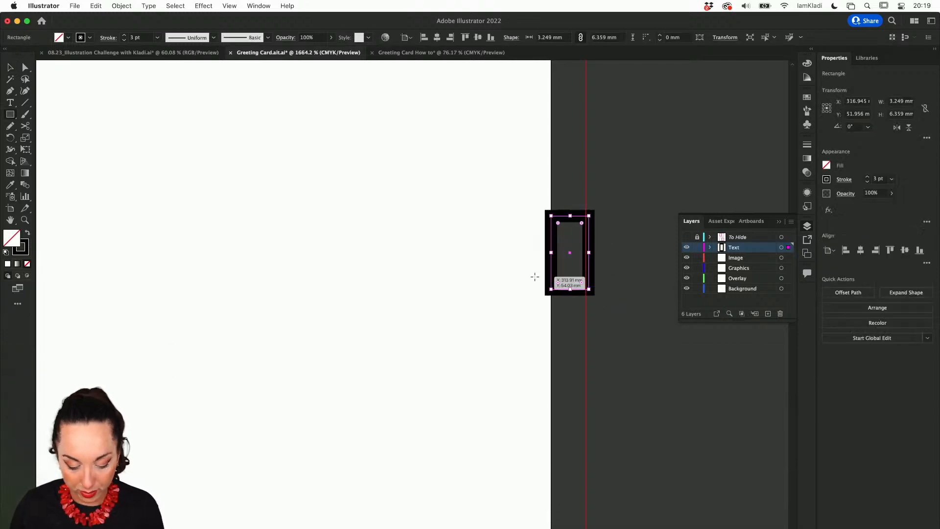
pyautogui.hotkey('shift', 'x')
pyautogui.click(827, 166)
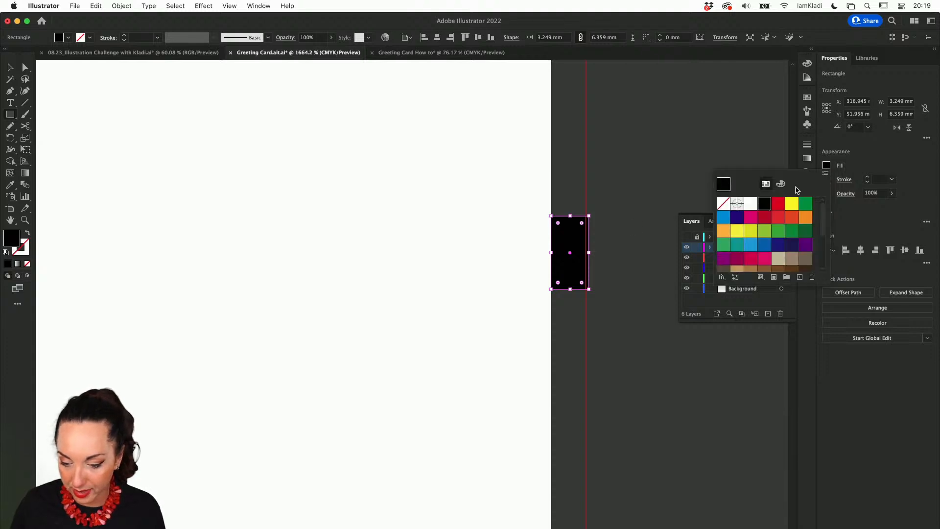
pyautogui.click(792, 203)
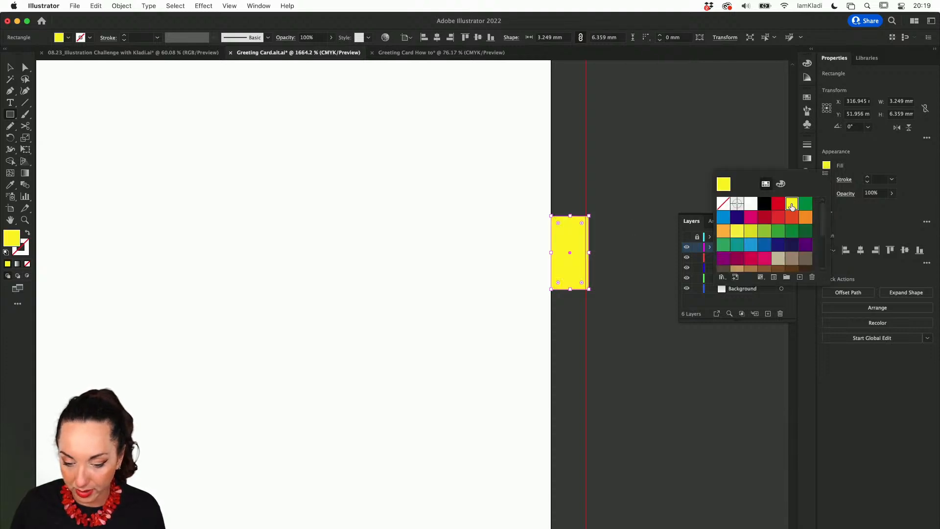
pyautogui.click(619, 254)
# Resize it into a 3 mm wide strip running the full artboard height.
pyautogui.moveTo(589, 253); pyautogui.dragTo(587, 253)
pyautogui.moveTo(568, 216); pyautogui.dragTo(572, 97)
pyautogui.scroll(-8, 584, 304)
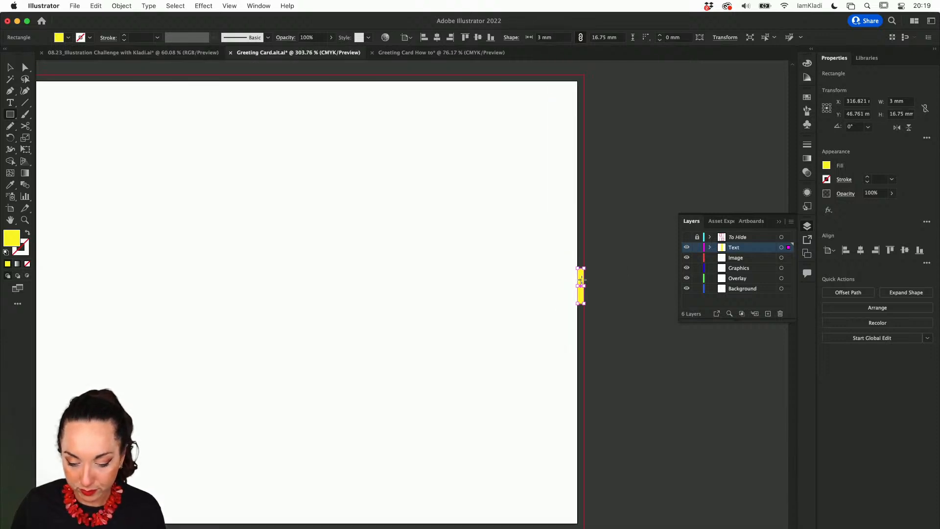
pyautogui.moveTo(580, 269); pyautogui.dragTo(587, 75)
pyautogui.moveTo(583, 304); pyautogui.dragTo(584, 501)
pyautogui.scroll(-5, 585, 465)
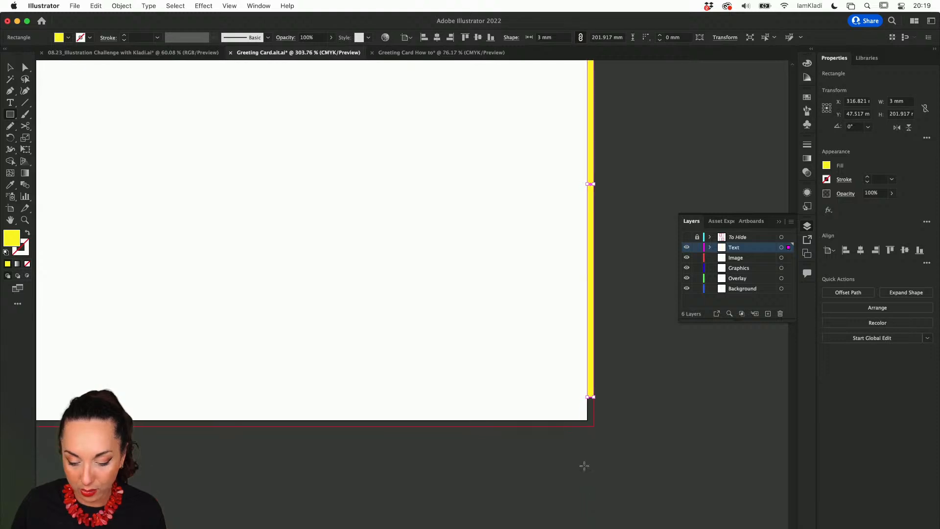
pyautogui.moveTo(593, 398); pyautogui.dragTo(594, 426)
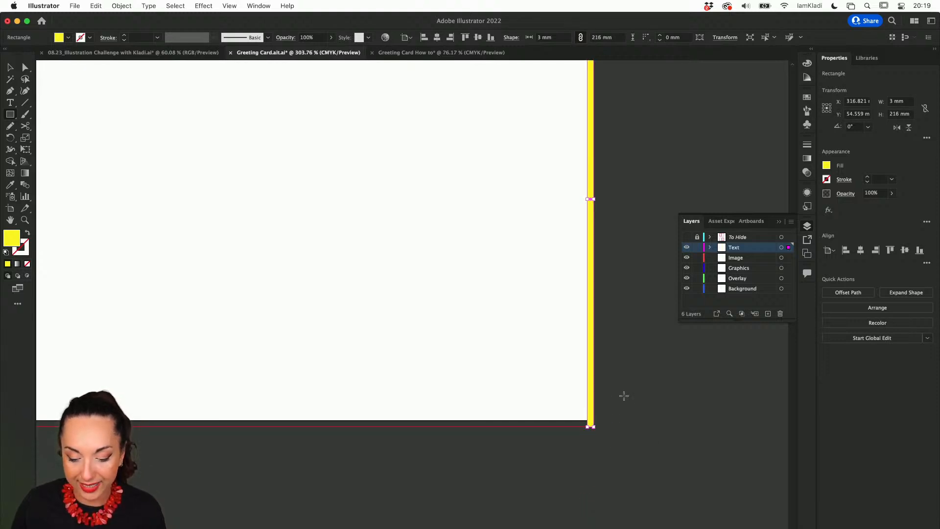
# Delete the thin yellow strip and fit the whole artboard in view.
pyautogui.press('v')
pyautogui.click(617, 394)
pyautogui.click(594, 381)
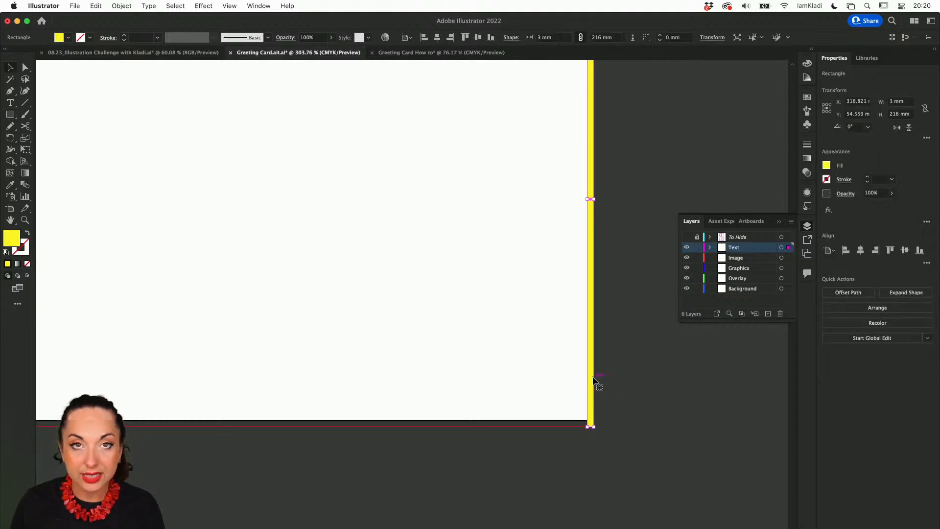
pyautogui.press('BackSpace')
pyautogui.press('super+0')
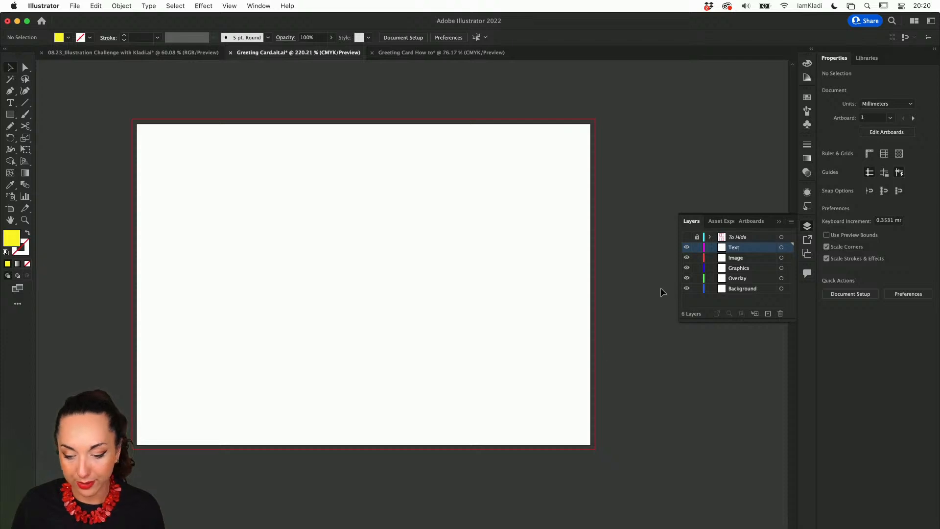
pyautogui.click(686, 237)
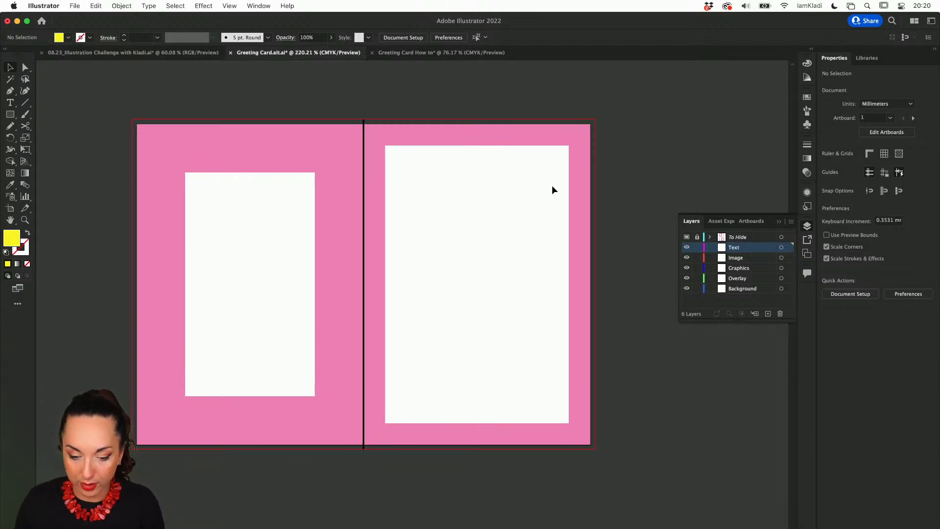
pyautogui.click(687, 237)
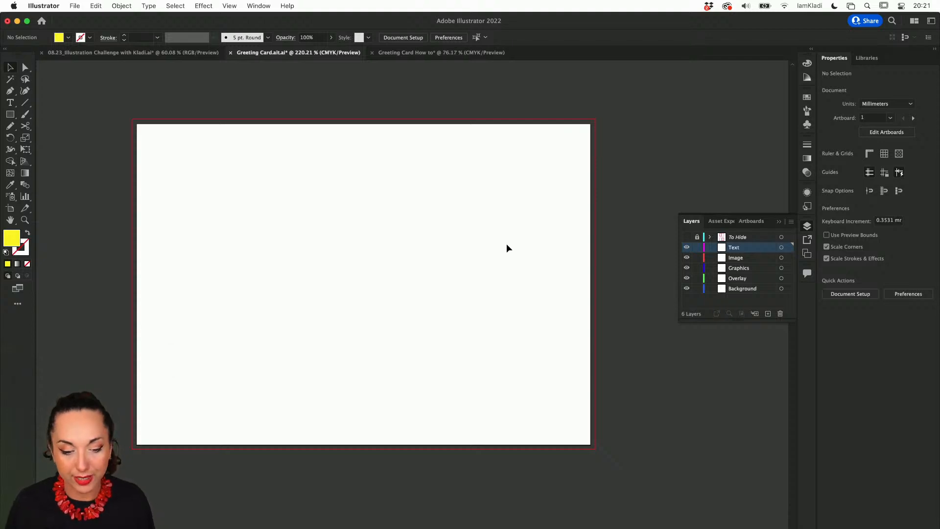
pyautogui.scroll(3, 506, 243)
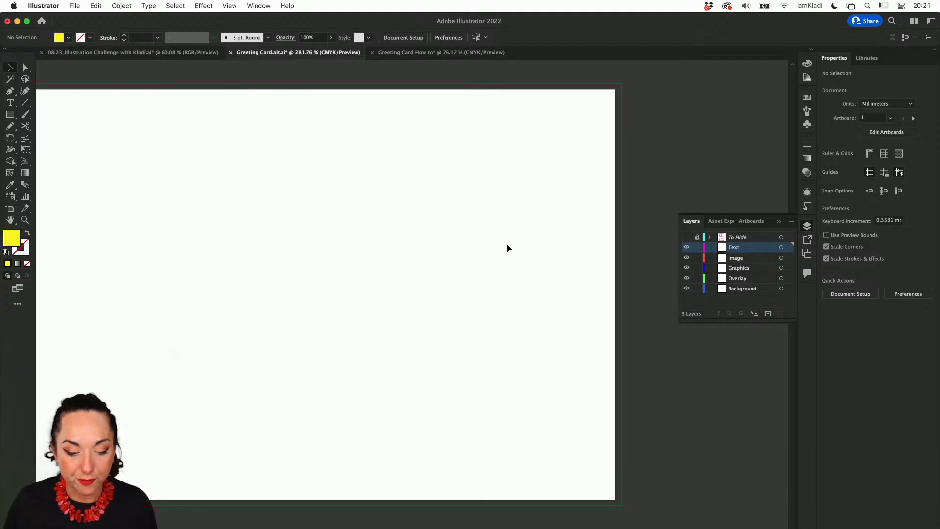
pyautogui.hscroll(-1, 506, 243)
pyautogui.scroll(-1, 506, 243)
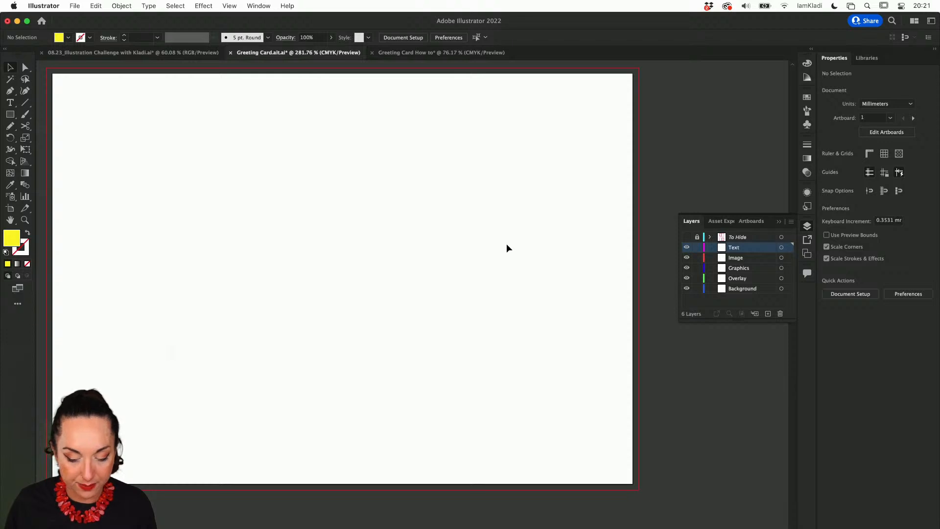
pyautogui.hscroll(2, 507, 243)
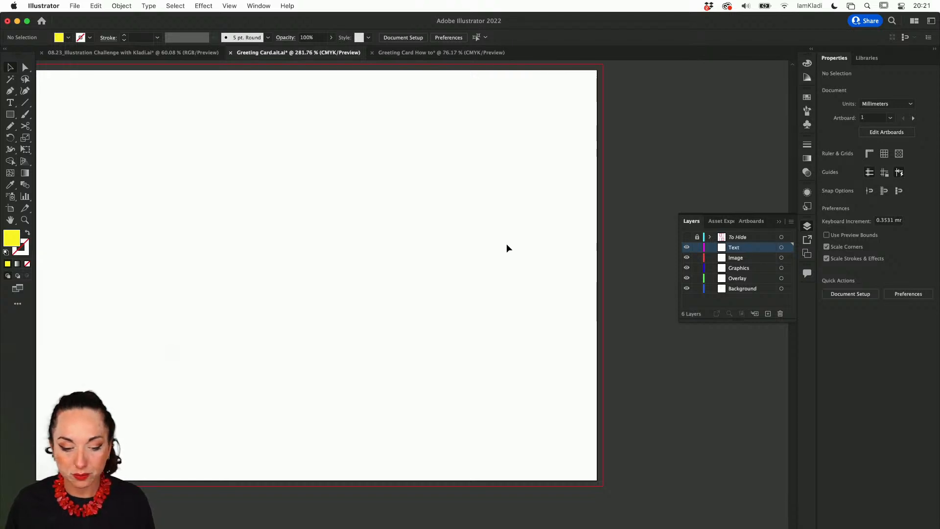
pyautogui.hscroll(-2, 506, 248)
pyautogui.scroll(1, 507, 248)
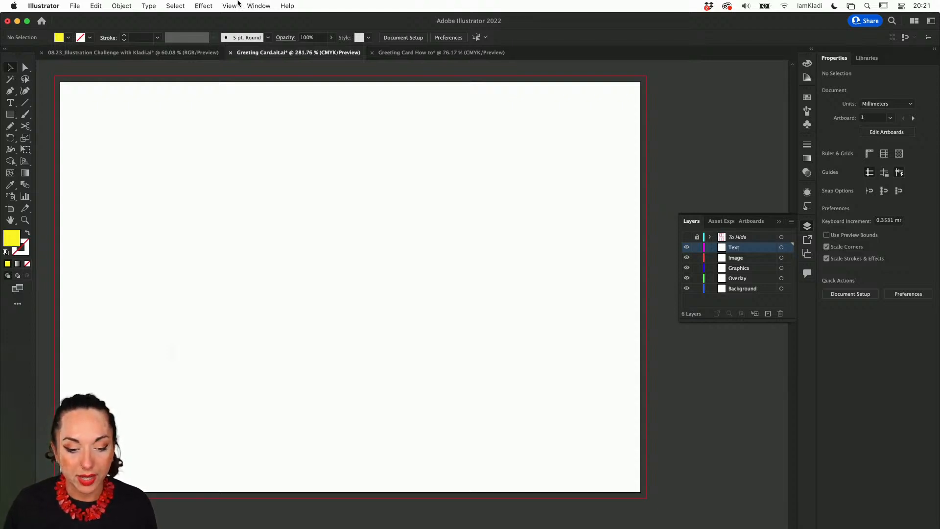
# Open the Swatches panel from the Window menu, float it, and enlarge it.
pyautogui.click(256, 5)
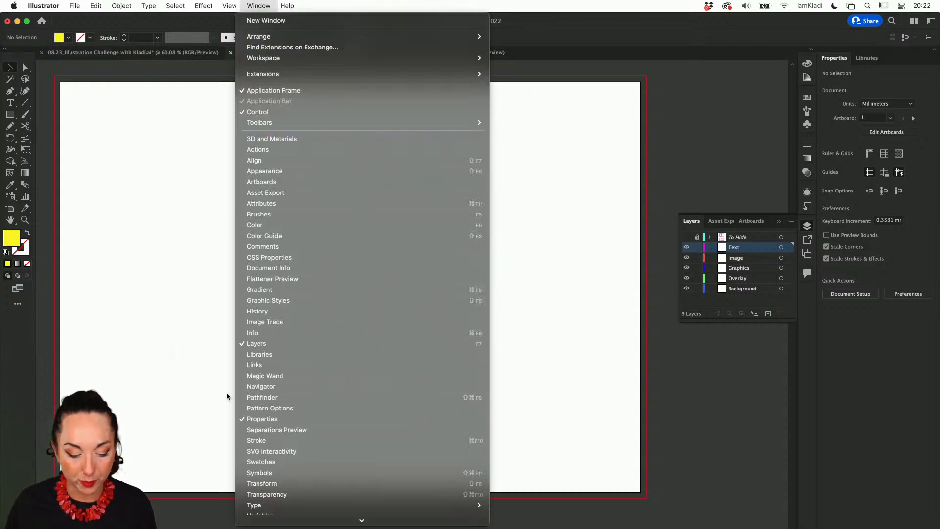
pyautogui.click(259, 462)
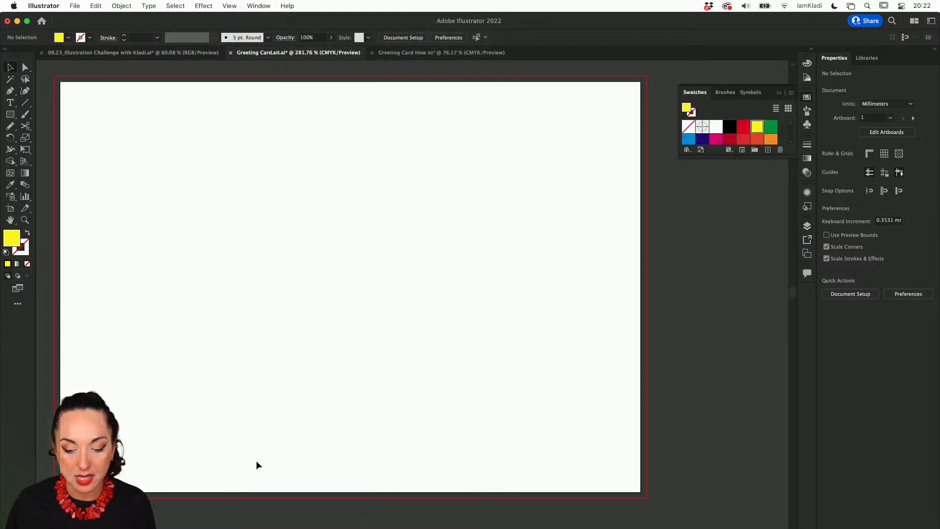
pyautogui.moveTo(695, 92); pyautogui.dragTo(583, 84)
pyautogui.moveTo(613, 153); pyautogui.dragTo(616, 261)
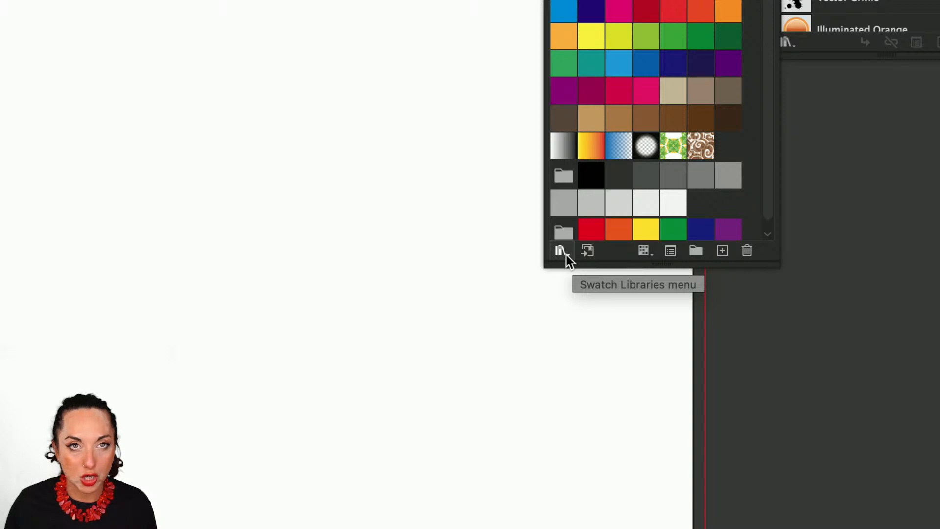
# Open Patterns > Basic Graphics > Basic Graphics_Textures, enlarge it, and set thumbnail view.
pyautogui.click(561, 251)
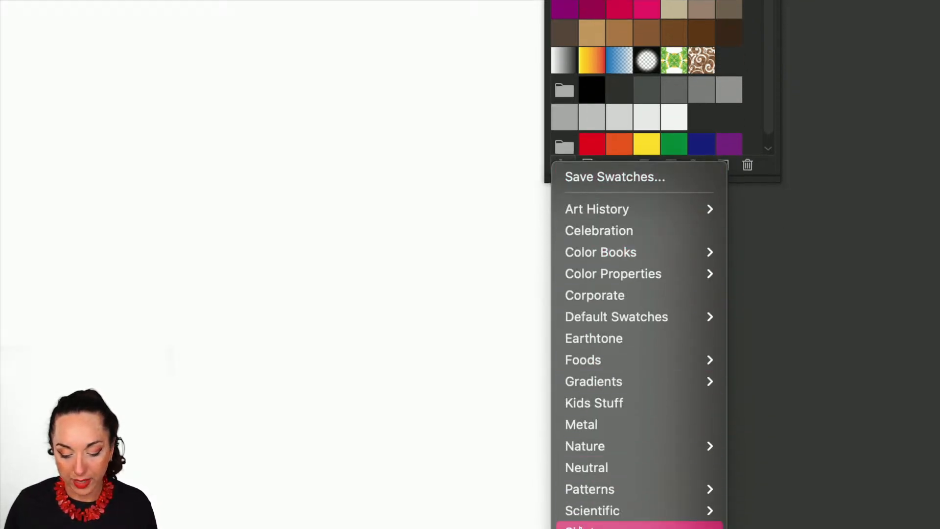
pyautogui.moveTo(611, 445)
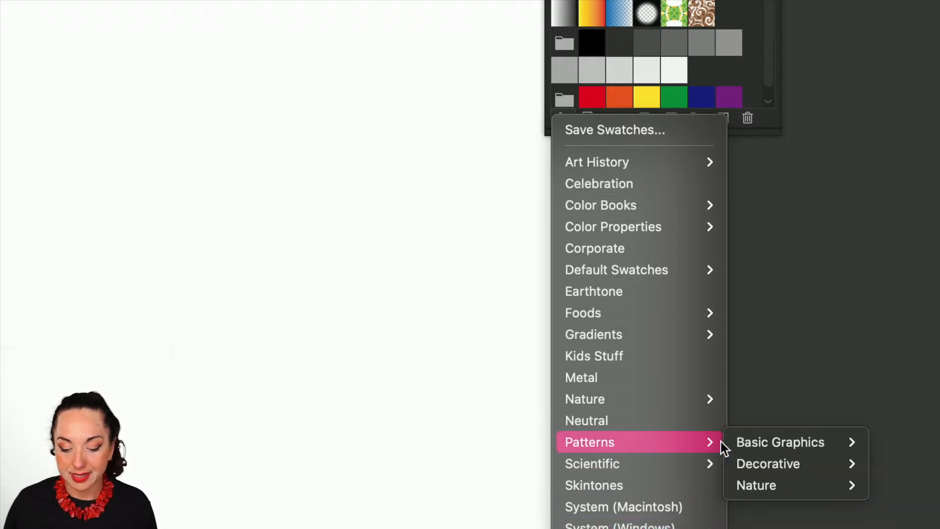
pyautogui.moveTo(749, 444)
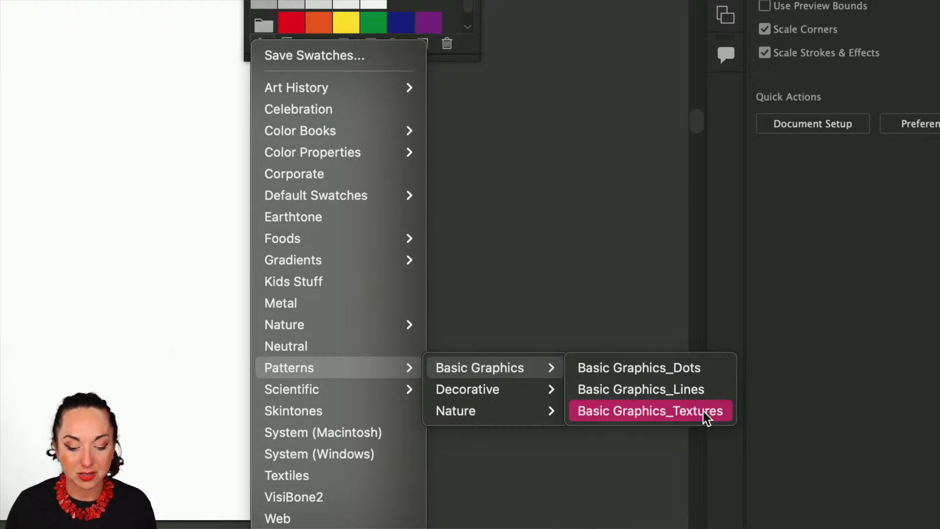
pyautogui.click(706, 417)
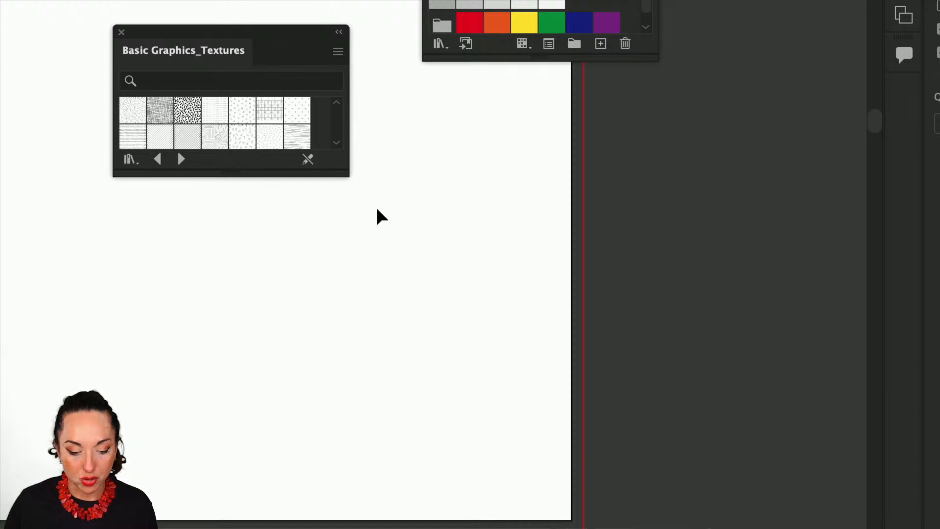
pyautogui.moveTo(342, 173); pyautogui.dragTo(496, 323)
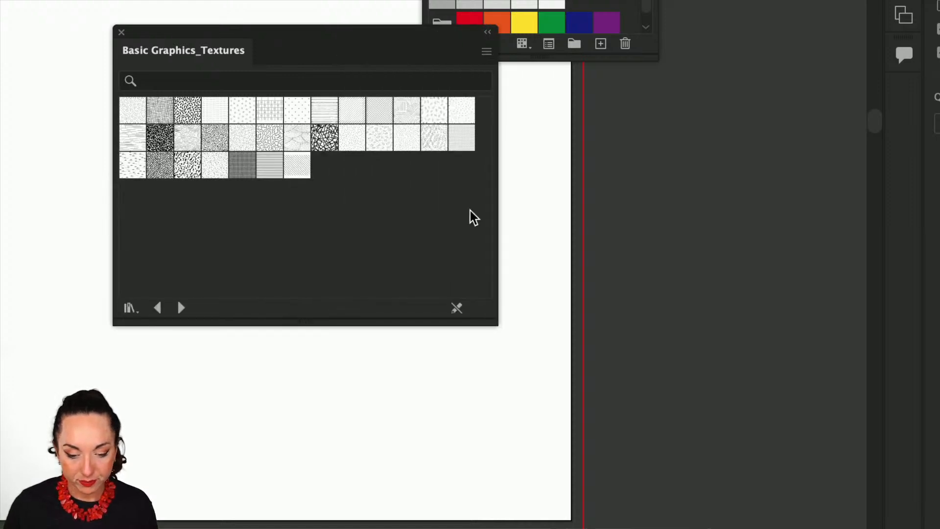
pyautogui.click(487, 52)
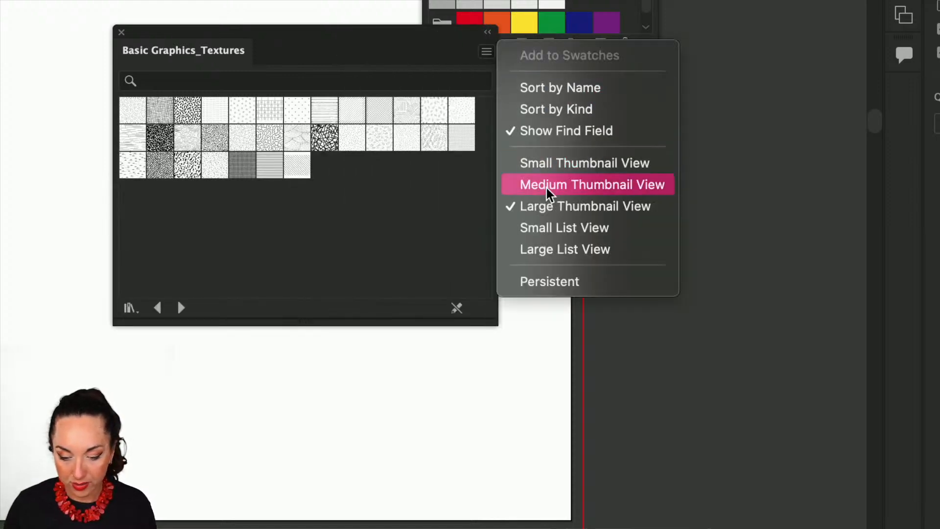
pyautogui.click(516, 206)
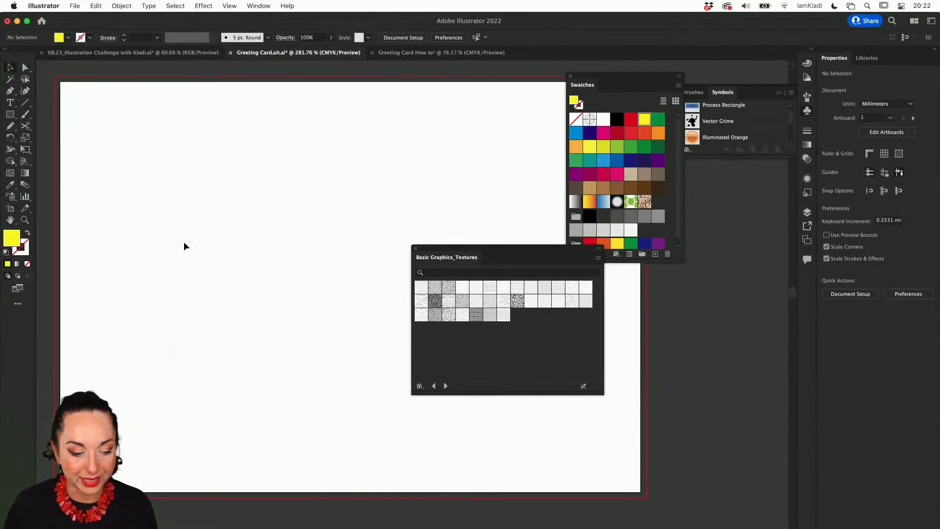
# Draw a 149.392 × 216 mm yellow rectangle over the right half and make its stroke active.
pyautogui.click(9, 114)
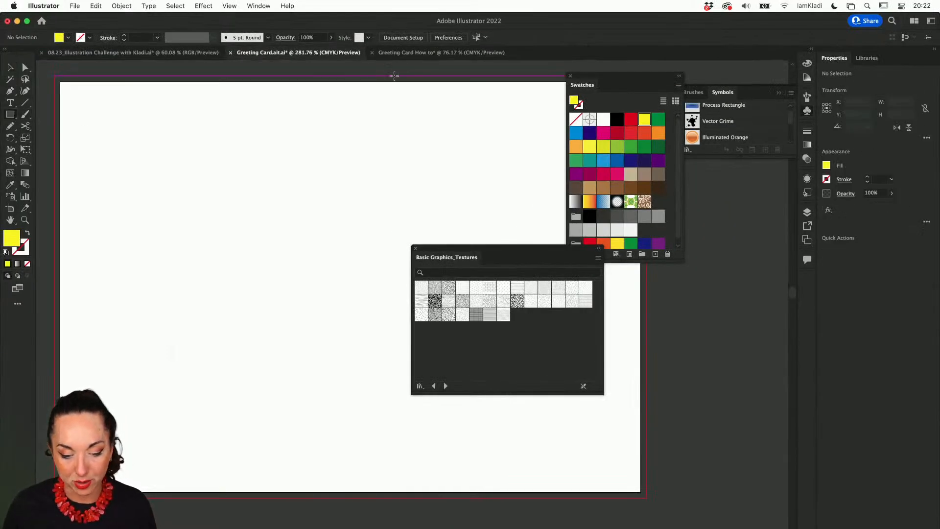
pyautogui.moveTo(355, 76); pyautogui.dragTo(646, 497)
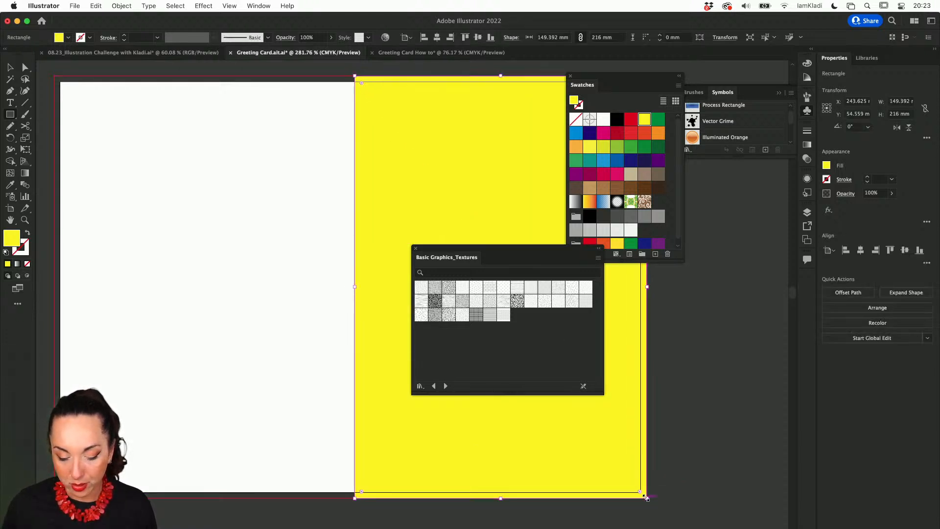
pyautogui.scroll(4, 646, 497)
pyautogui.scroll(2, 646, 498)
pyautogui.scroll(-4, 646, 498)
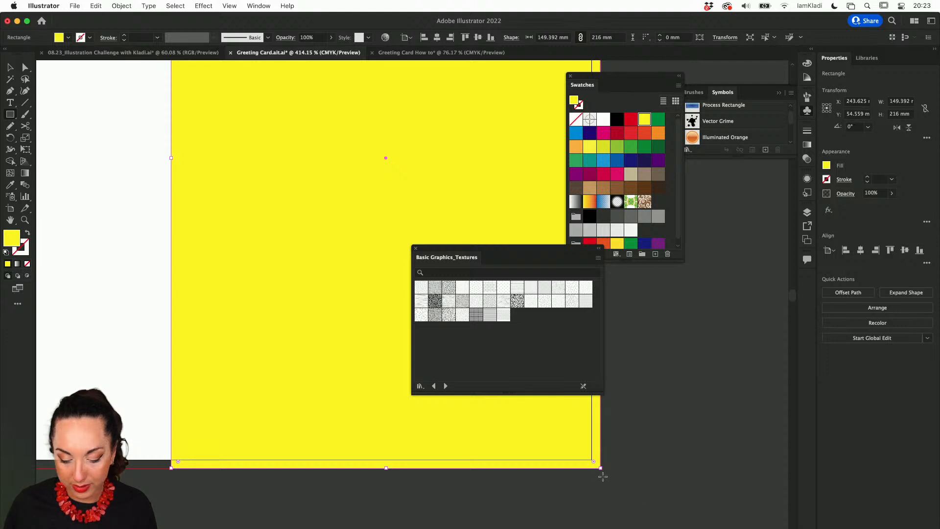
pyautogui.scroll(10, 602, 476)
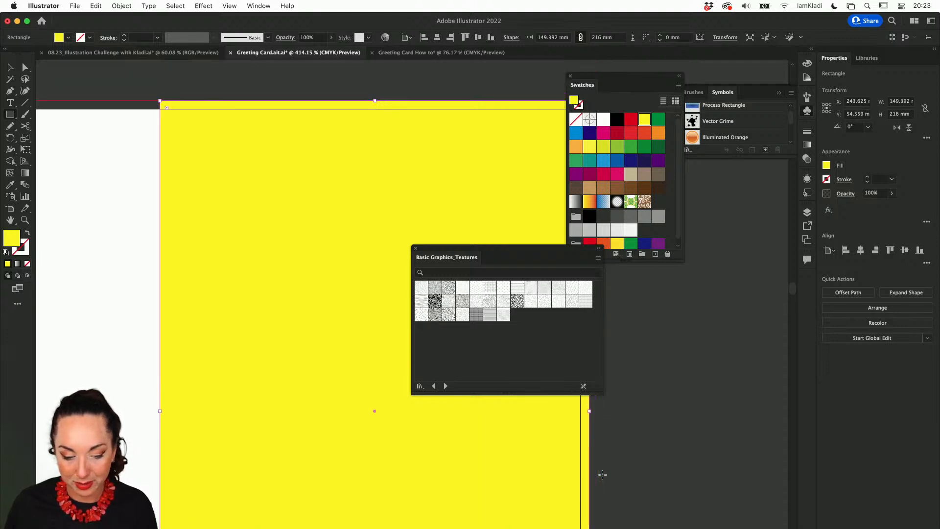
pyautogui.scroll(-2, 602, 476)
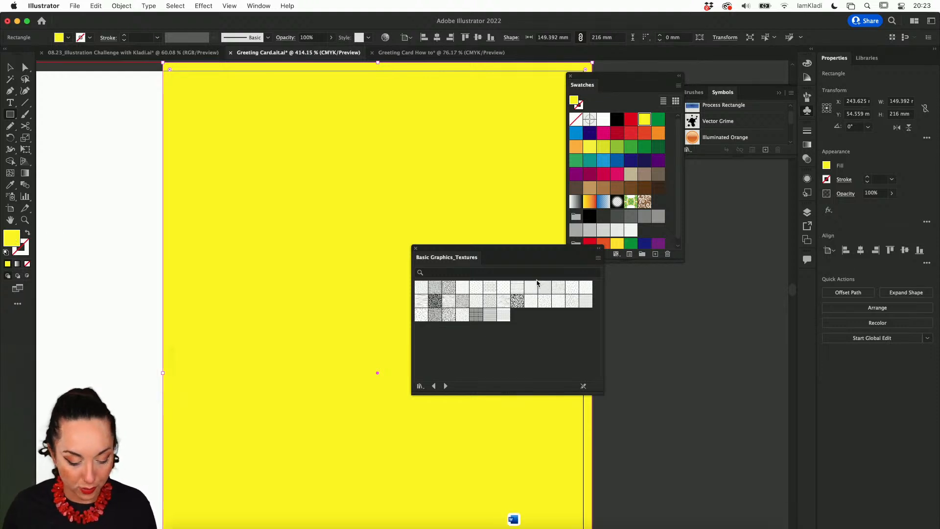
pyautogui.press('x')
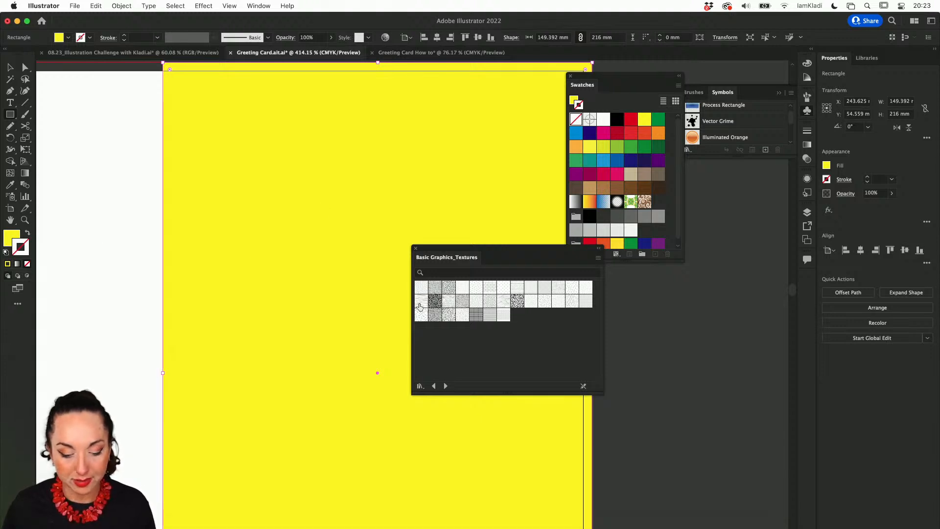
# Apply the Mezzotint Irregular texture and swap it into the rectangle's fill.
pyautogui.click(448, 299)
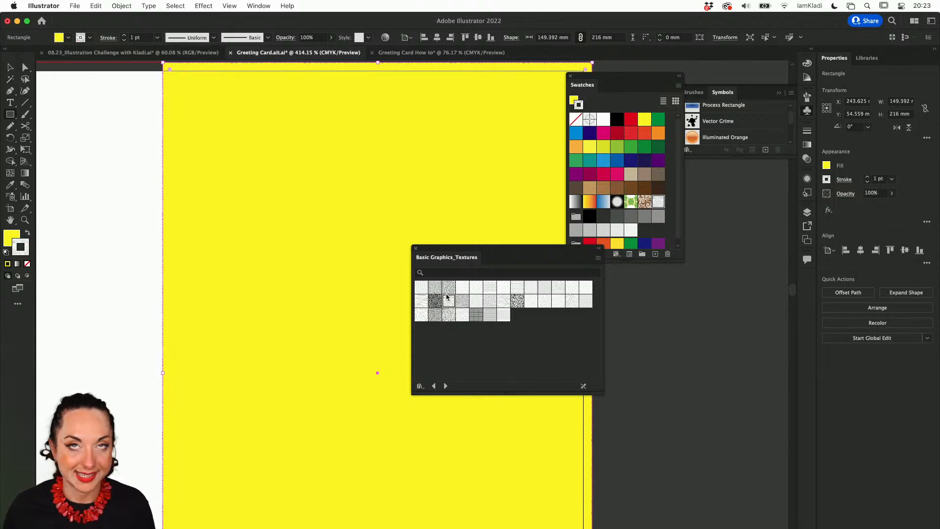
pyautogui.scroll(5, 139, 235)
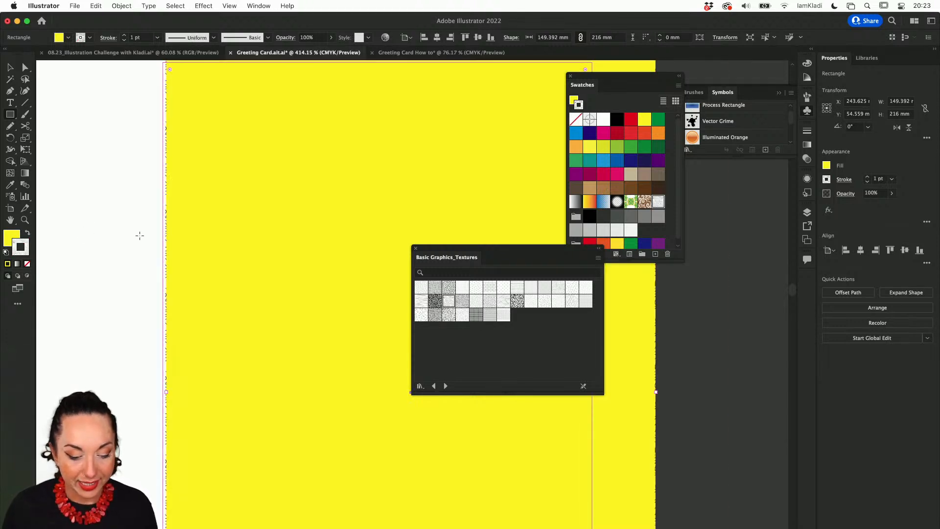
pyautogui.scroll(-6, 189, 232)
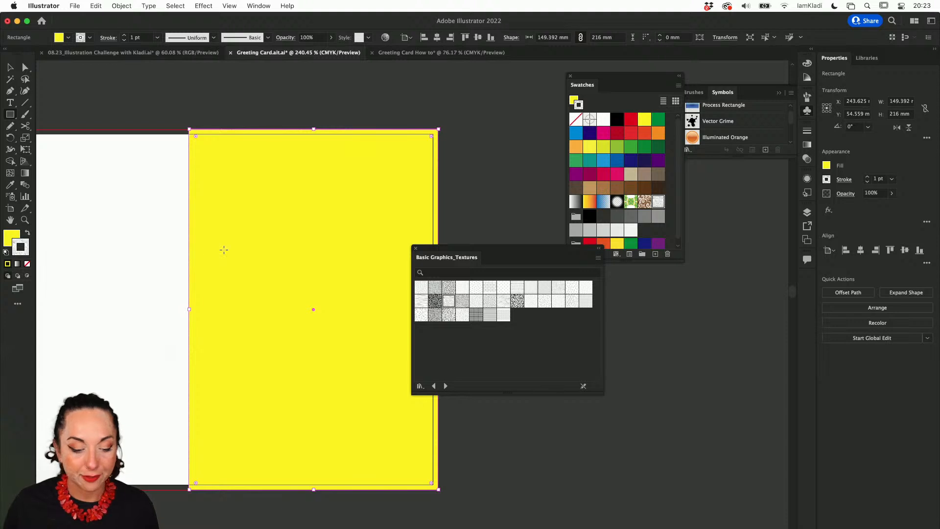
pyautogui.scroll(3, 224, 250)
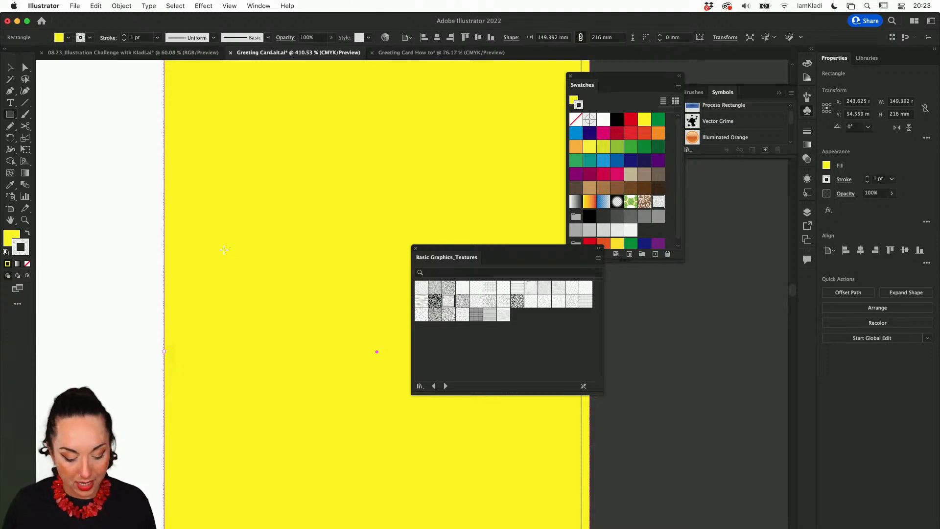
pyautogui.hotkey('shift', 'x')
pyautogui.hotkey('shift', 'x')
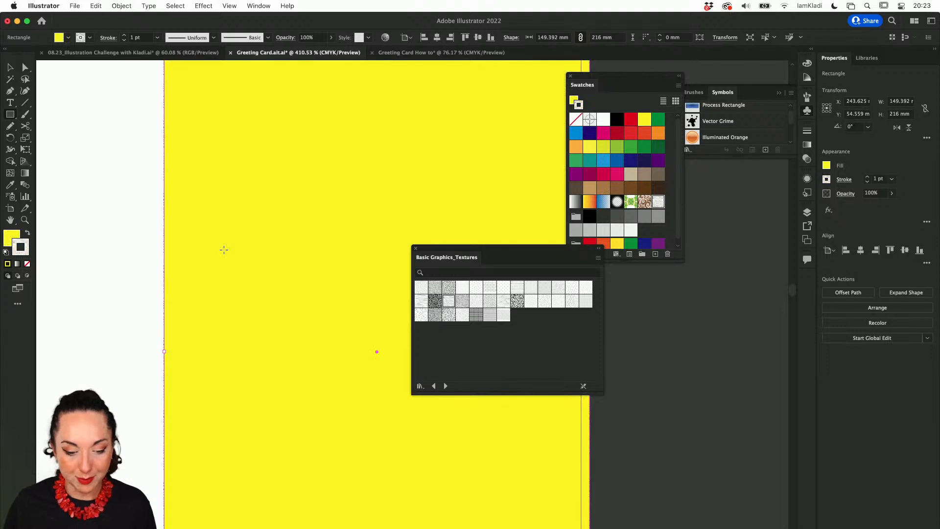
pyautogui.hotkey('shift', 'x')
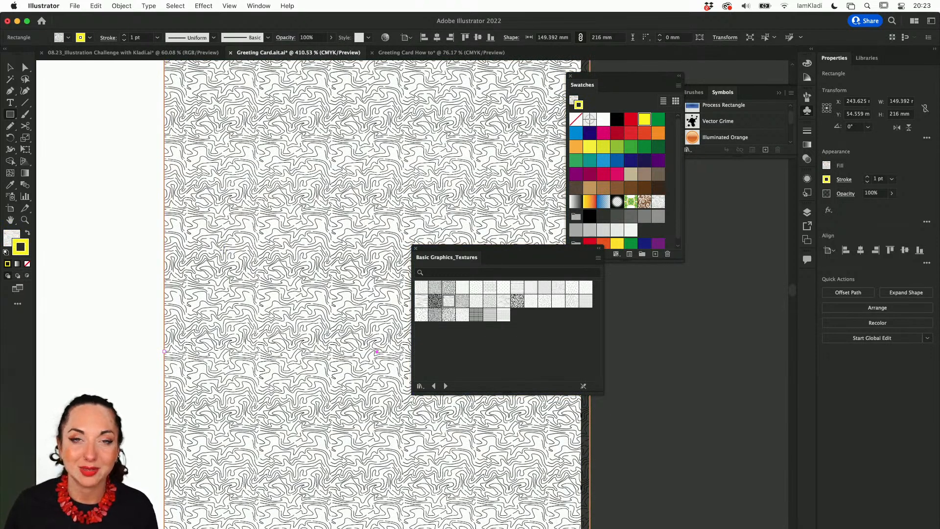
pyautogui.hotkey('shift', 'x')
pyautogui.hotkey('shift', 'x')
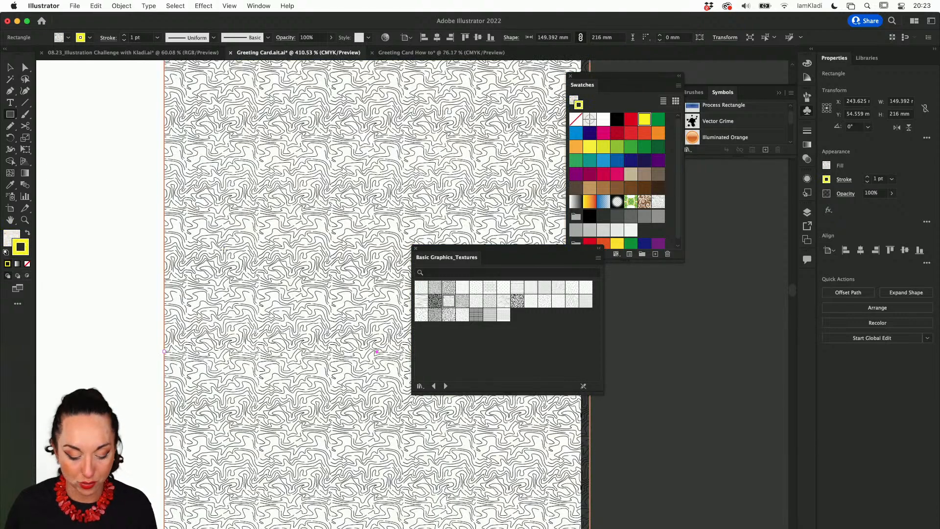
pyautogui.hotkey('shift', 'x')
pyautogui.hotkey('shift', 'x')
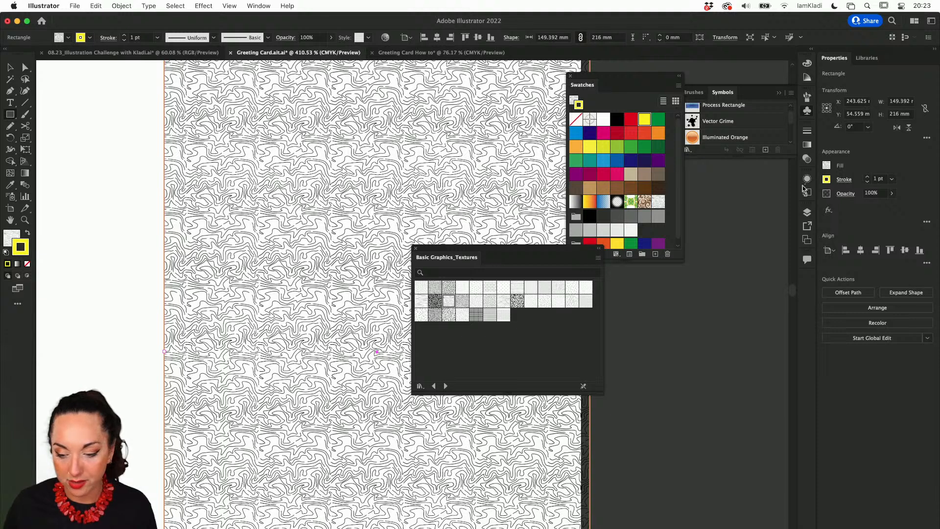
# Raise the rectangle's yellow outline weight to 5 pt and beyond.
pyautogui.click(867, 177)
pyautogui.click(868, 178)
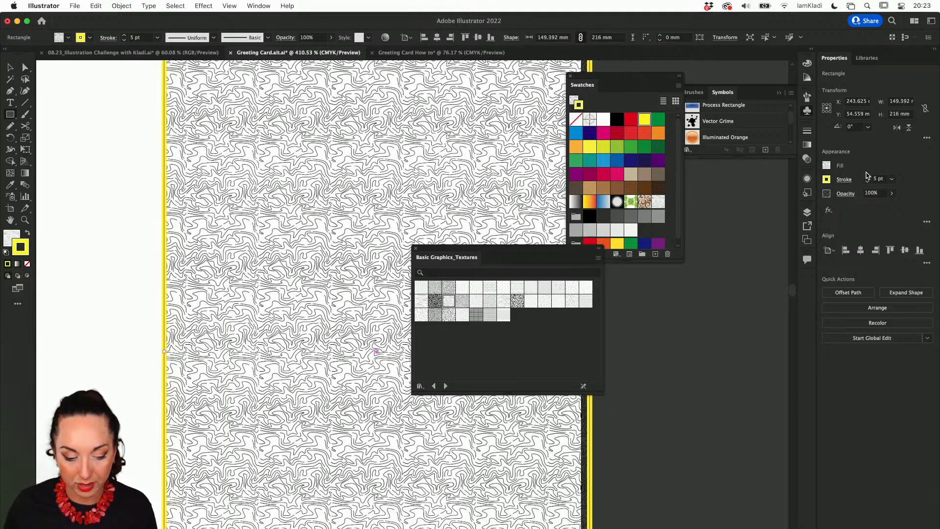
pyautogui.click(867, 178)
pyautogui.click(865, 177)
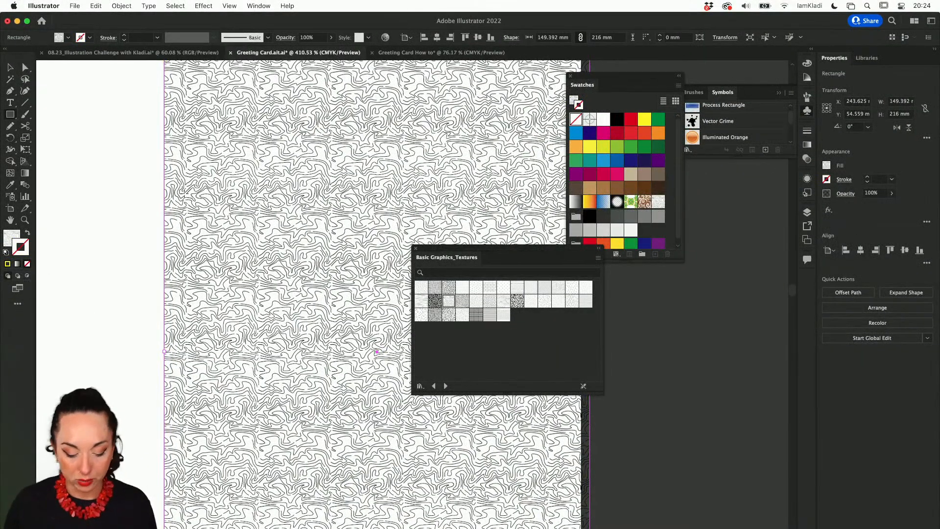
pyautogui.press('v')
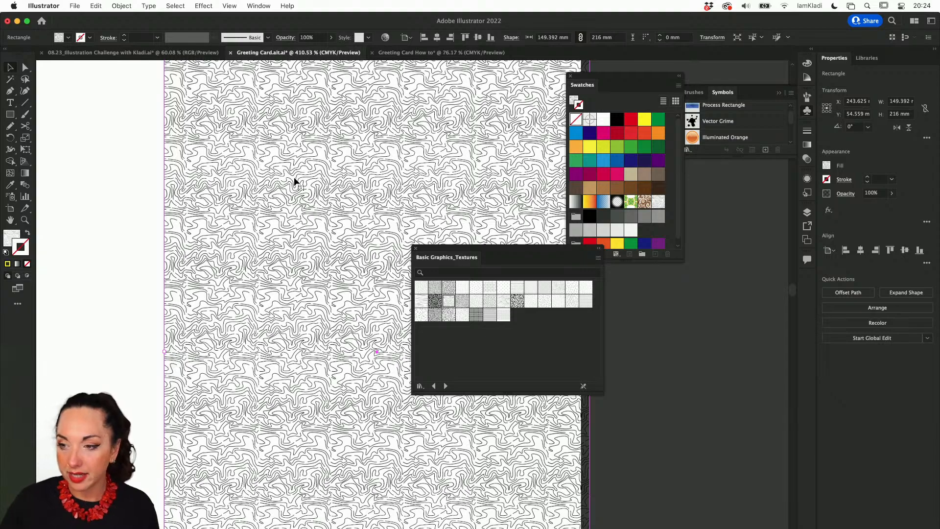
pyautogui.press('super+space')
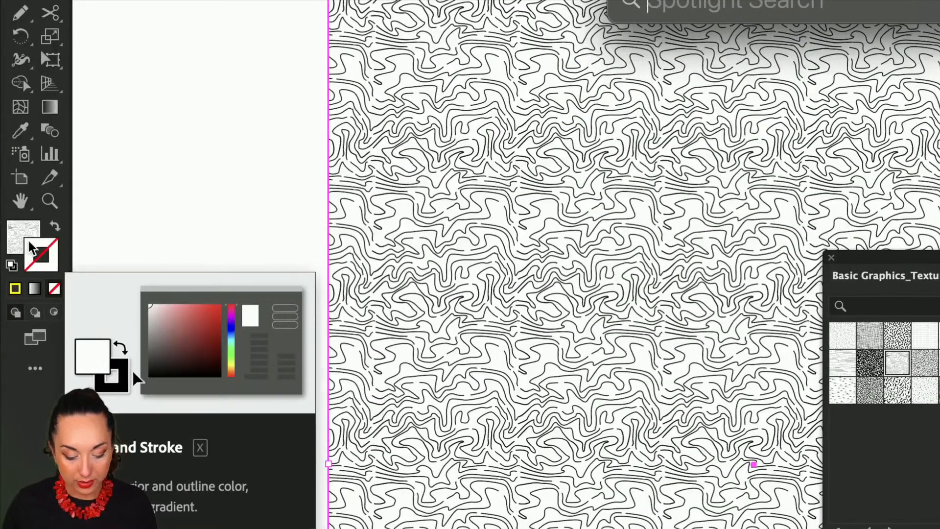
pyautogui.write('X')
pyautogui.click(106, 245)
pyautogui.press('x')
pyautogui.press('x')
pyautogui.press('x')
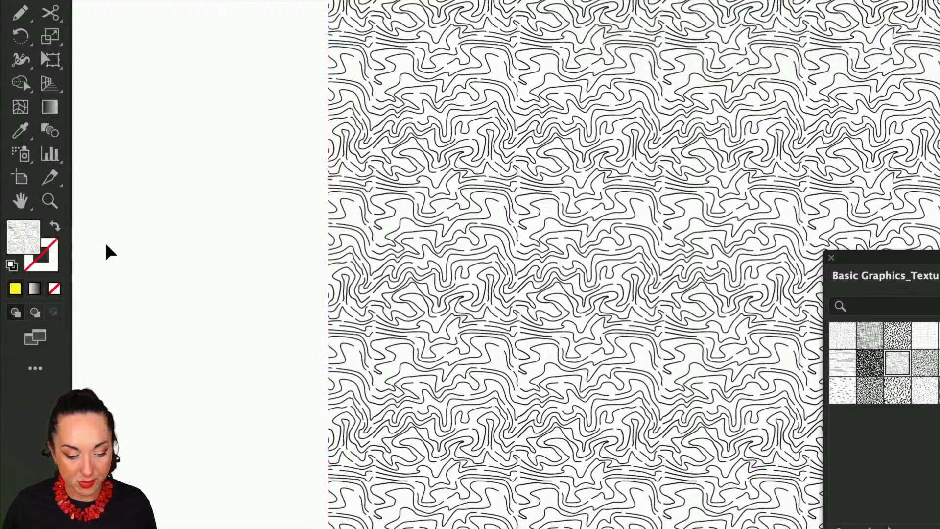
pyautogui.press('x')
pyautogui.press('x')
pyautogui.press('x')
pyautogui.press('x')
pyautogui.press('x')
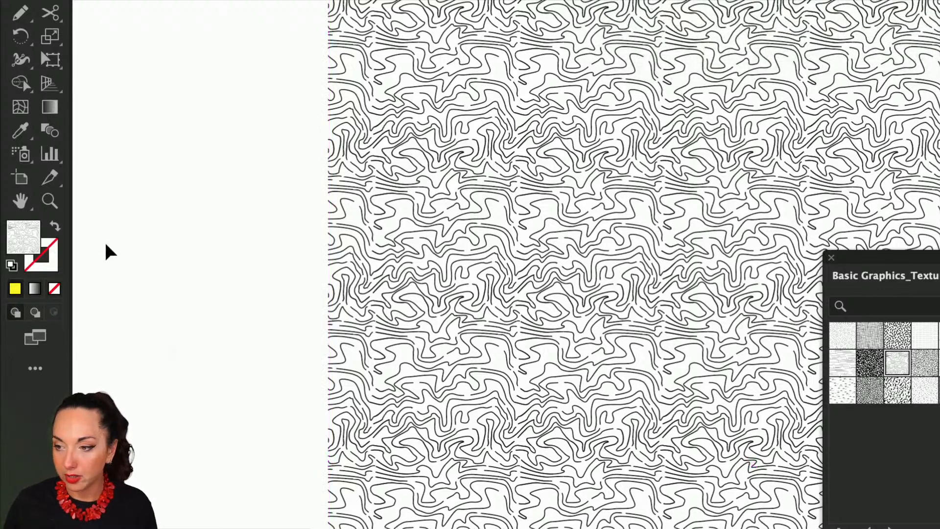
pyautogui.press('x')
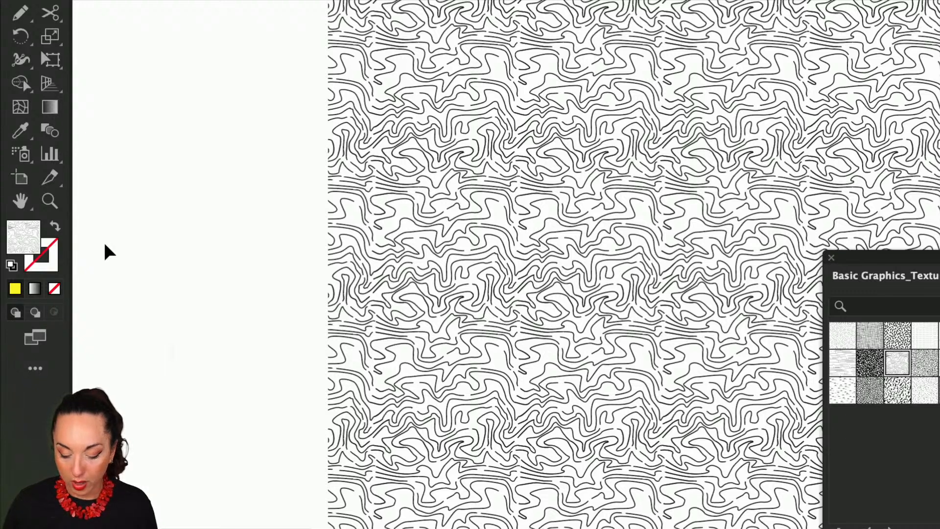
pyautogui.press('/')
pyautogui.press('x')
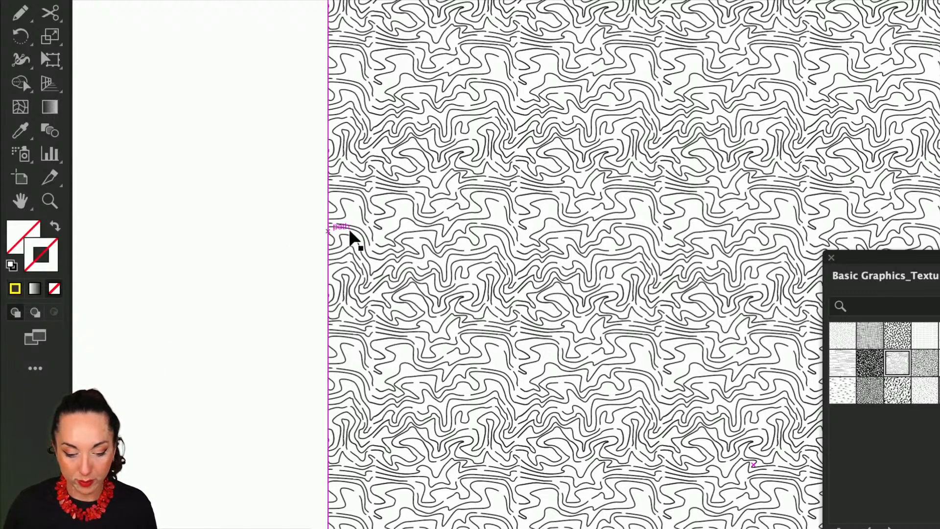
pyautogui.click(391, 228)
pyautogui.click(34, 225)
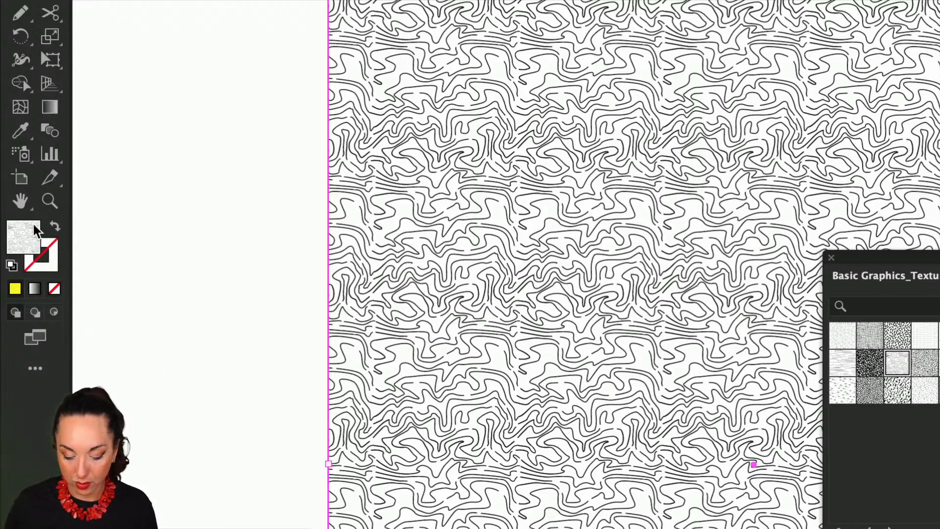
pyautogui.press('/')
pyautogui.hotkey('ctrl', 'z')
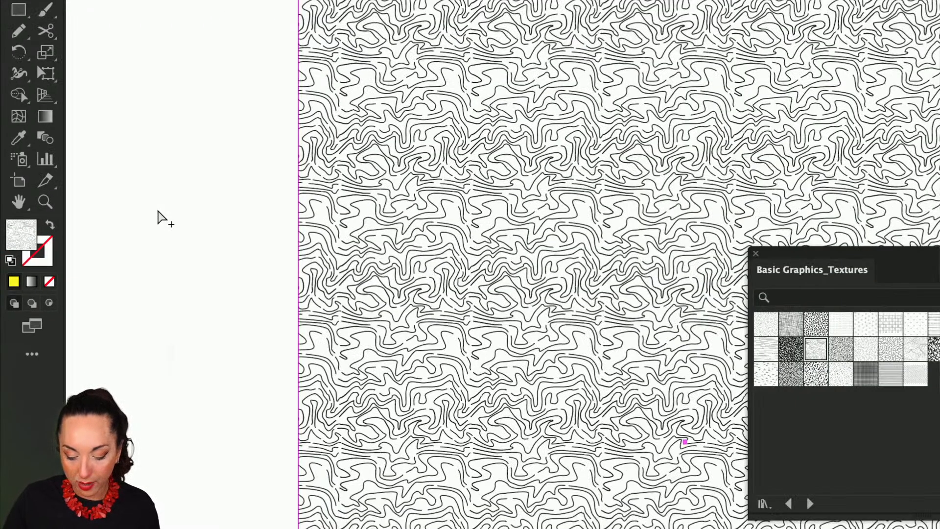
pyautogui.hotkey('ctrl', '-')
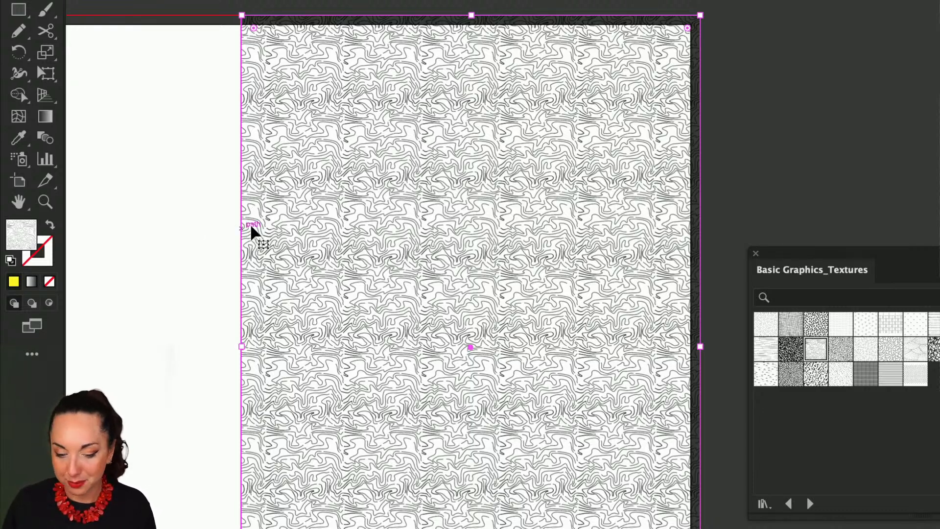
# Try crosshatch, squiggle and circle-grid texture swatches as the panel rectangle's fill.
pyautogui.scroll(-4, 361, 232)
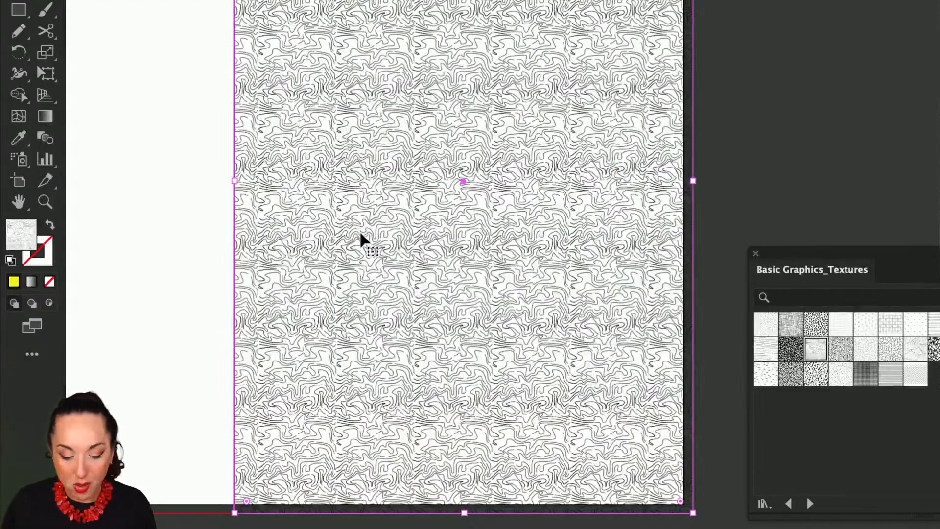
pyautogui.hscroll(3, 361, 232)
pyautogui.scroll(1, 361, 232)
pyautogui.scroll(2, 361, 237)
pyautogui.hscroll(-1, 361, 237)
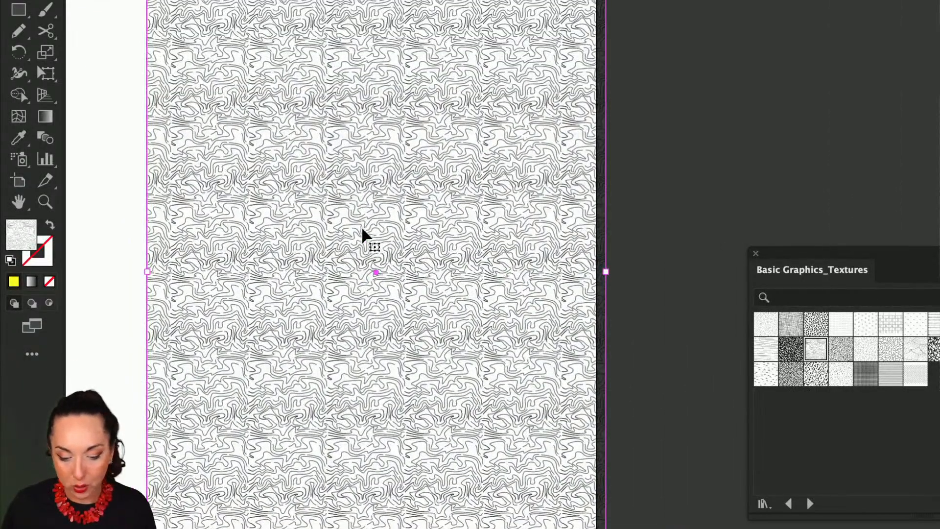
pyautogui.click(815, 323)
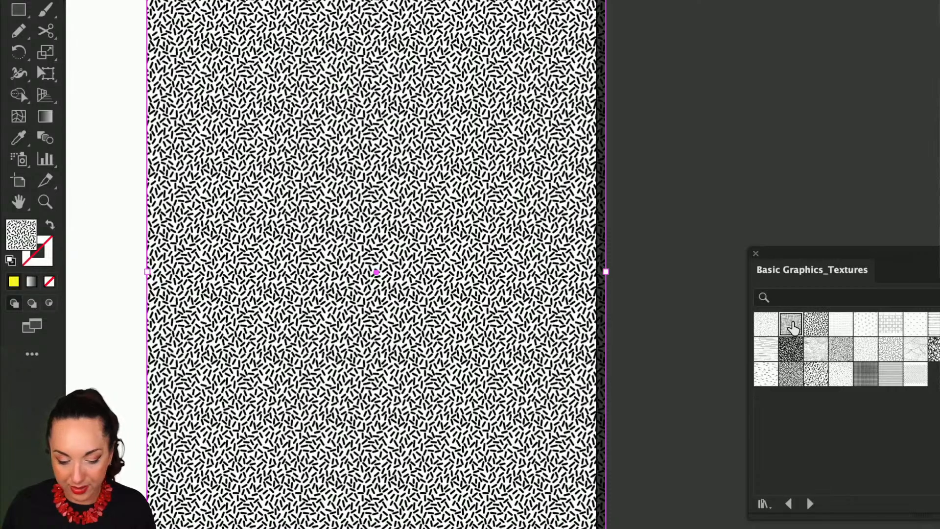
pyautogui.click(791, 325)
pyautogui.click(815, 324)
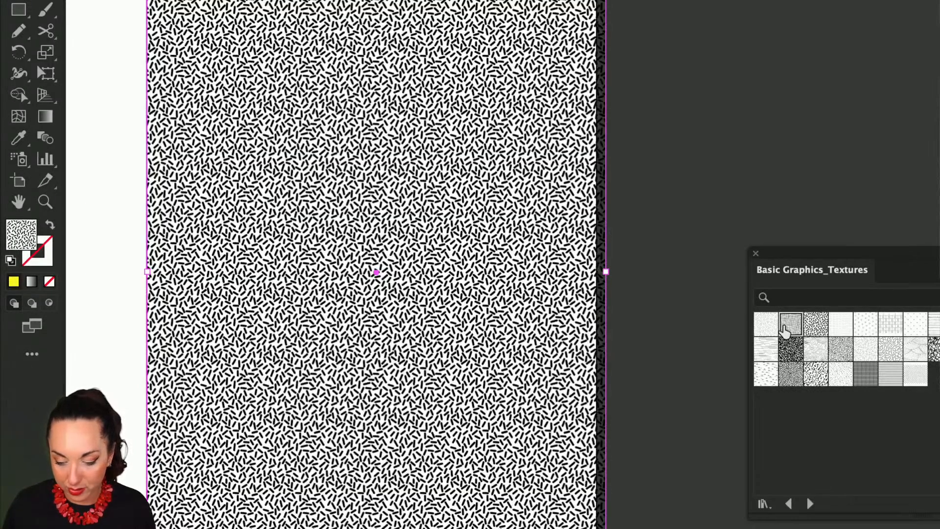
pyautogui.click(790, 325)
pyautogui.click(766, 329)
pyautogui.click(887, 327)
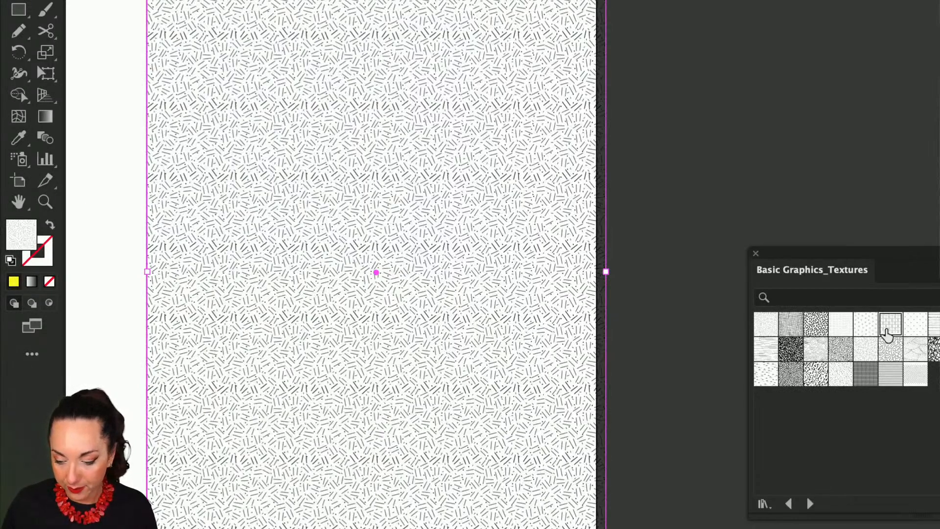
# Try diagonal-stroke, dash, grid and dotted textures, then apply a short-dash texture.
pyautogui.moveTo(827, 256); pyautogui.dragTo(684, 80)
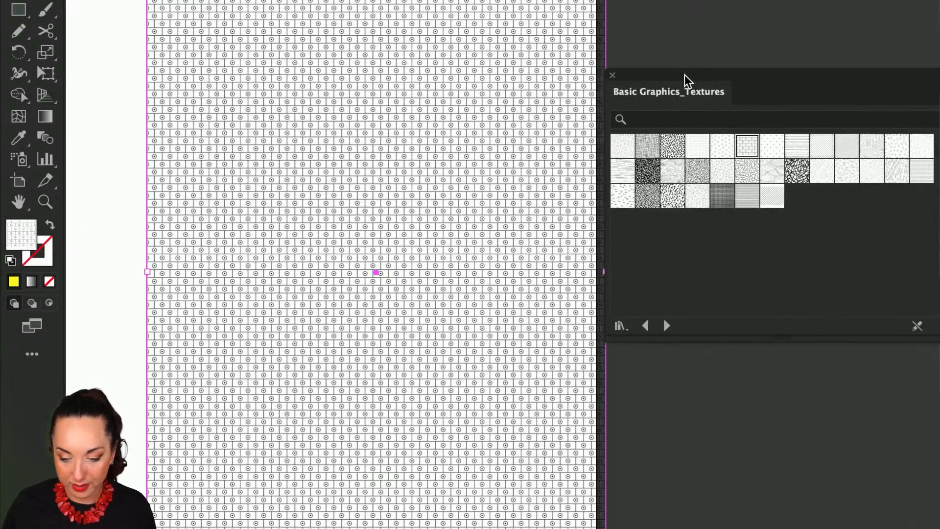
pyautogui.click(874, 149)
pyautogui.click(898, 150)
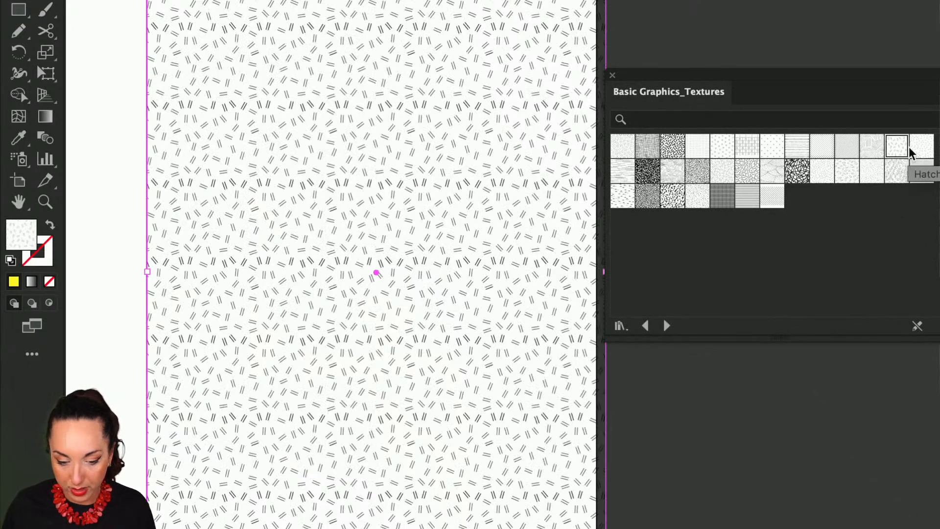
pyautogui.click(911, 150)
pyautogui.click(899, 174)
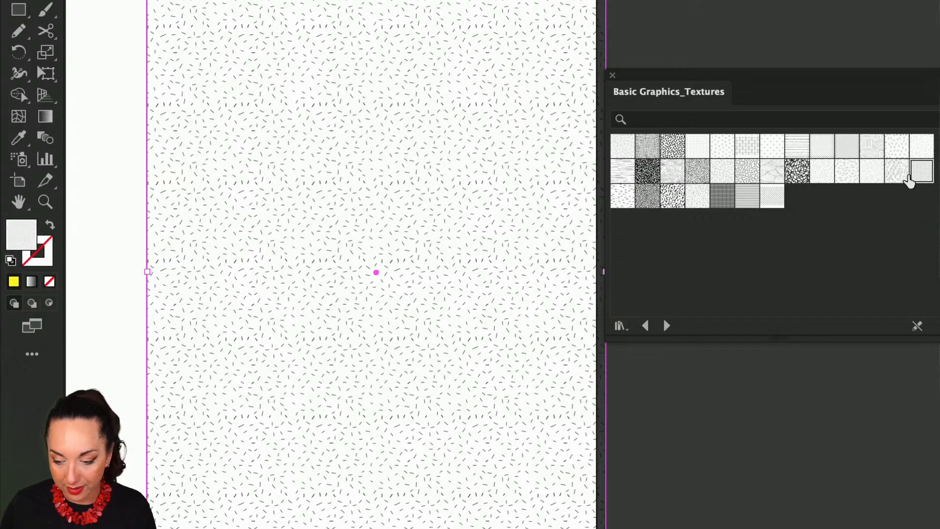
pyautogui.click(749, 182)
pyautogui.click(727, 196)
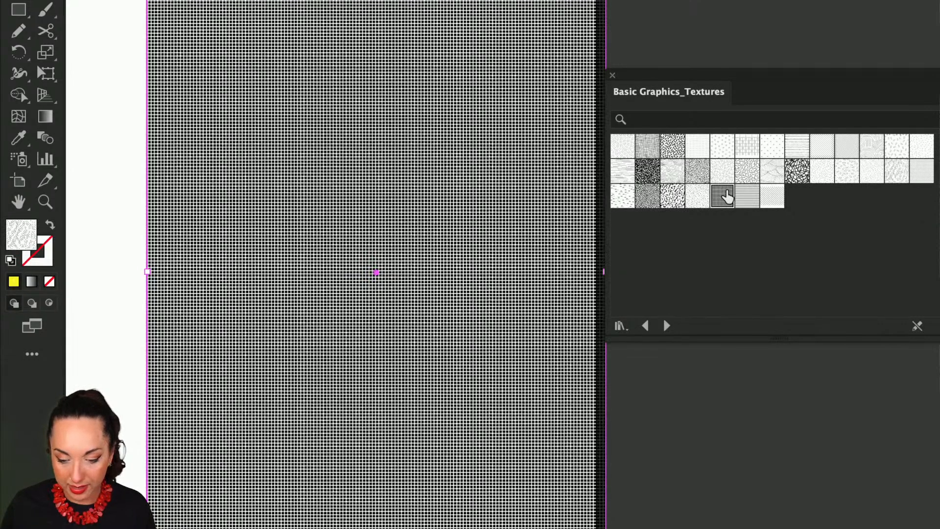
pyautogui.click(699, 200)
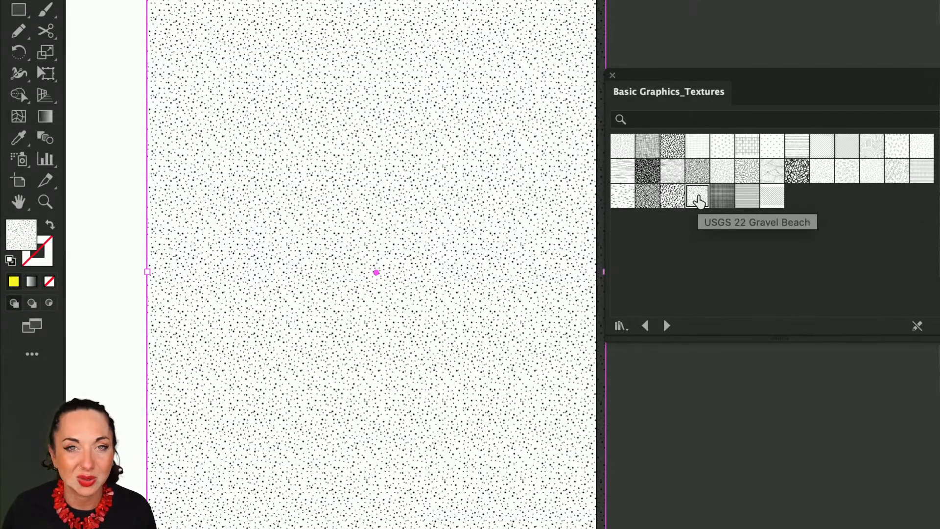
pyautogui.click(924, 148)
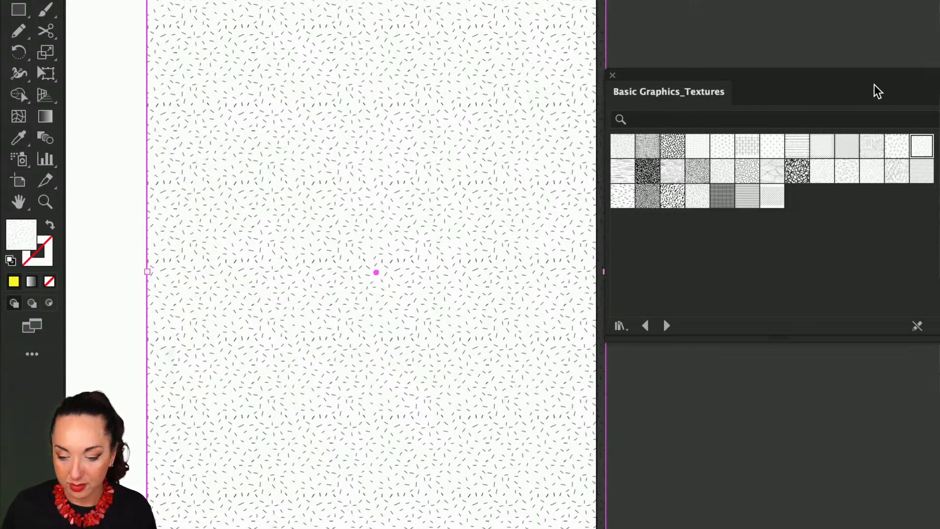
# Compare a few more textures and settle on the Hatching short-dash swatch.
pyautogui.moveTo(875, 90); pyautogui.dragTo(778, 84)
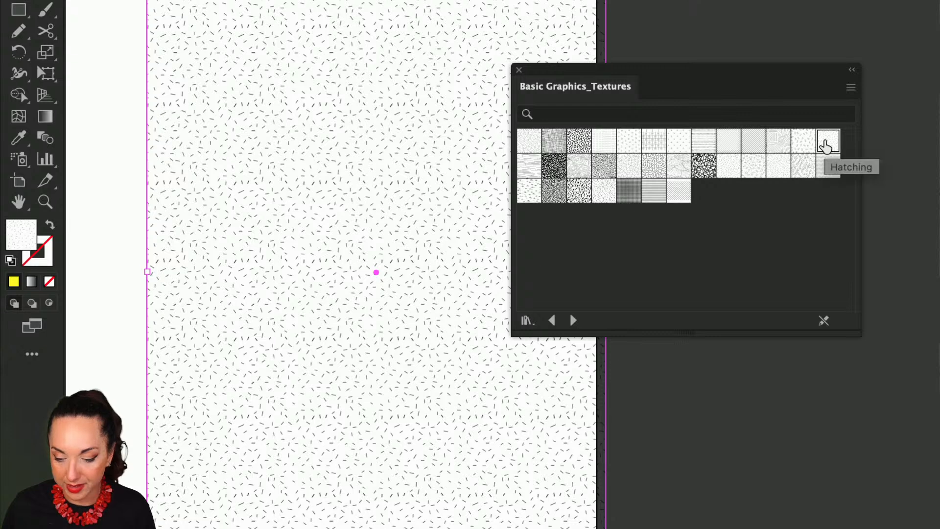
pyautogui.click(607, 192)
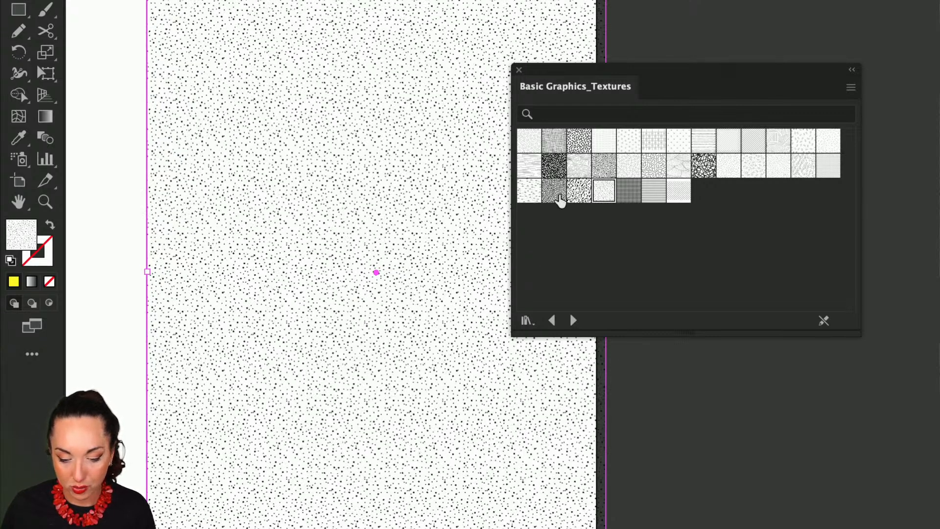
pyautogui.click(559, 199)
pyautogui.click(527, 140)
pyautogui.click(829, 142)
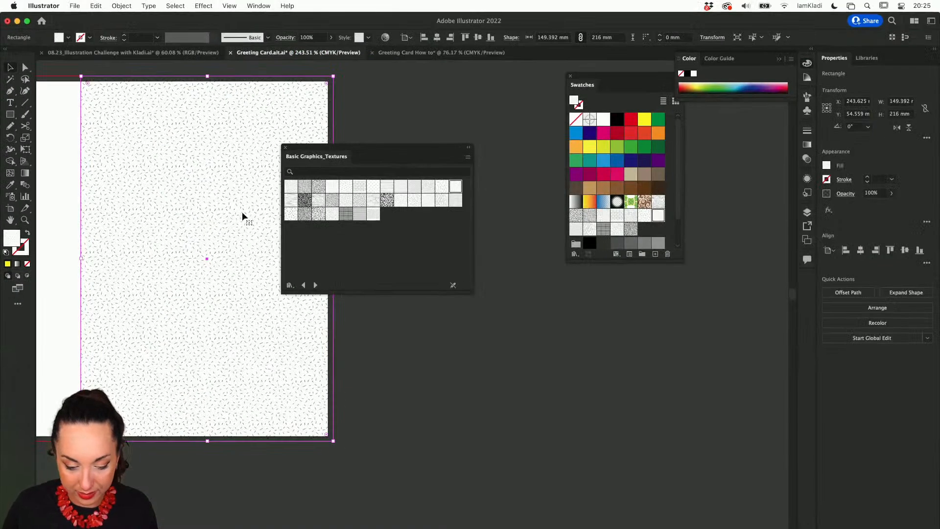
# Test a full-artboard stretch and a denser dash fill, then undo back to the 149.392 mm rectangle.
pyautogui.moveTo(321, 144); pyautogui.dragTo(449, 137)
pyautogui.hscroll(-5, 367, 201)
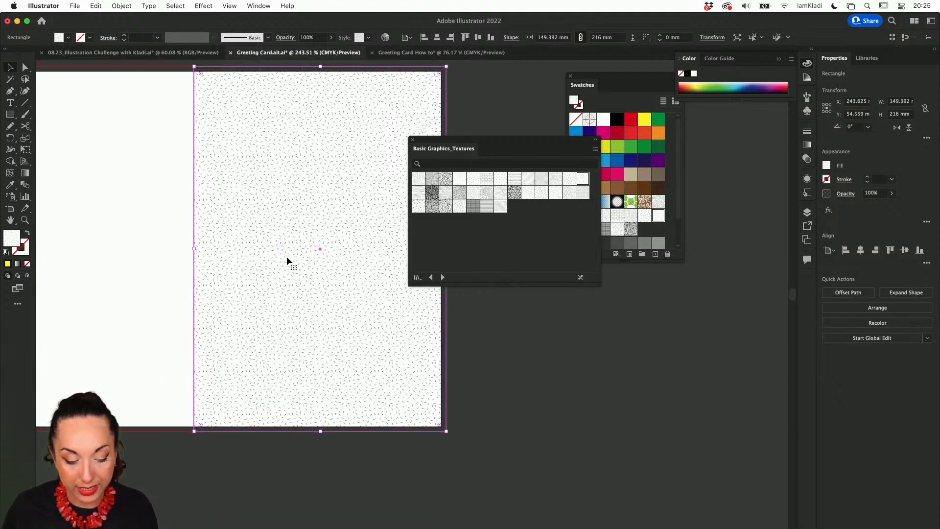
pyautogui.scroll(-3, 285, 256)
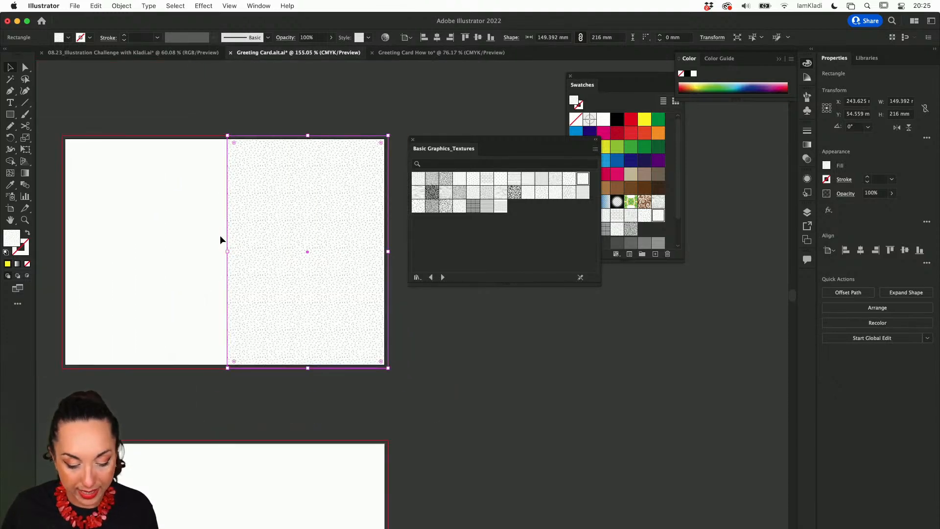
pyautogui.moveTo(228, 253); pyautogui.dragTo(61, 239)
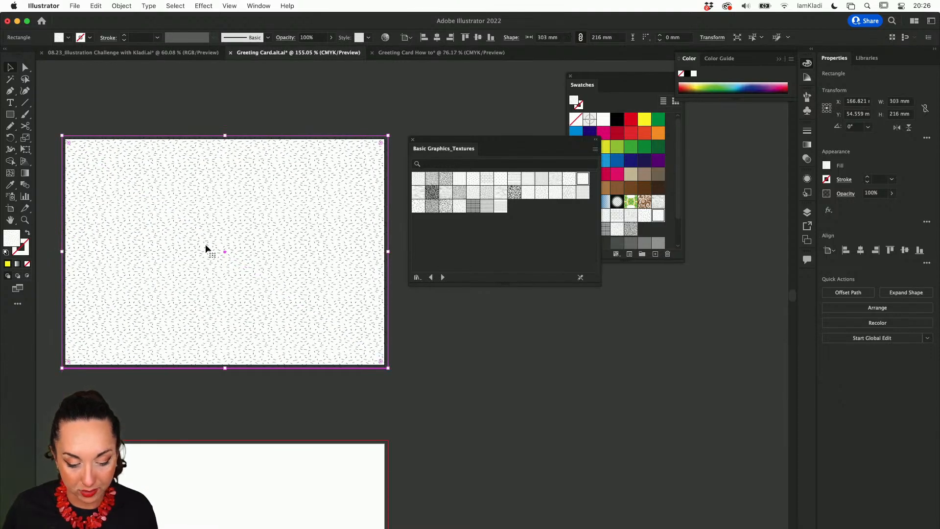
pyautogui.scroll(4, 205, 244)
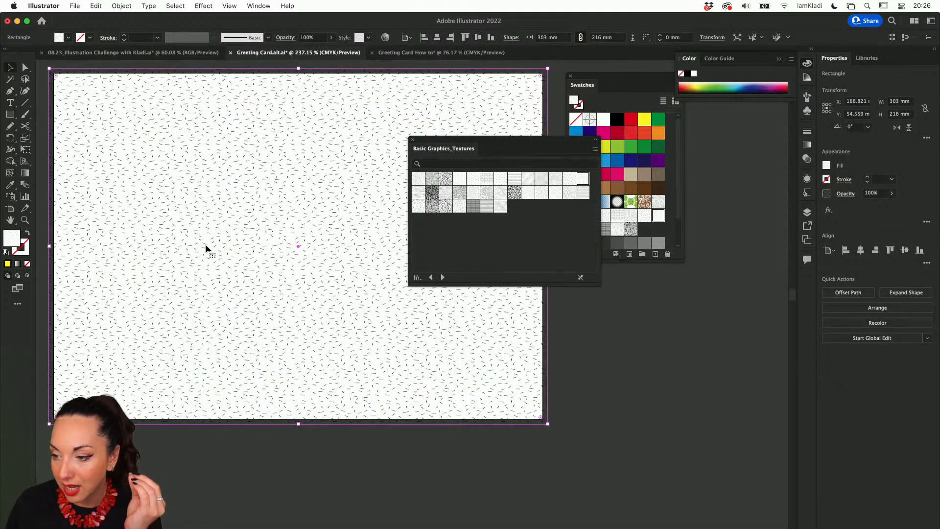
pyautogui.scroll(8, 204, 244)
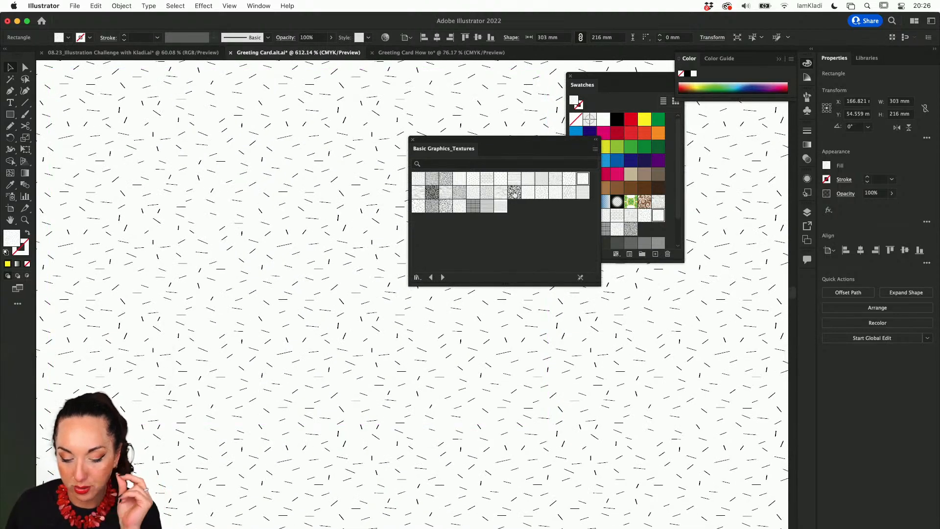
pyautogui.click(584, 180)
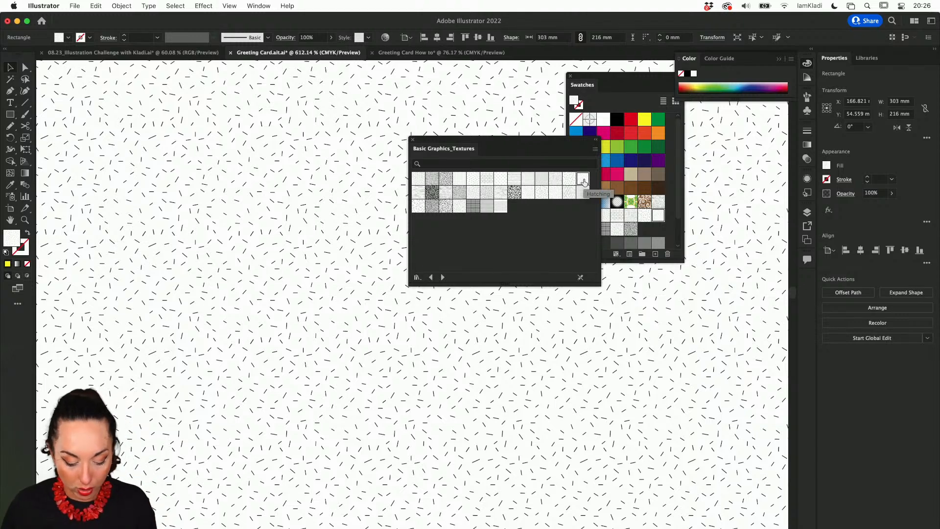
pyautogui.press('super+z')
pyautogui.press('super+z')
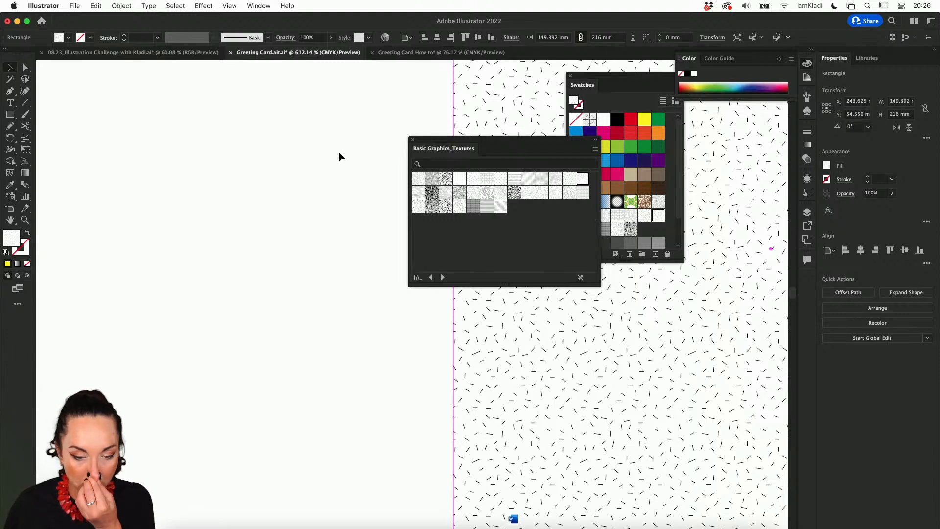
# Show the Transform panel, turn off Scale Strokes & Effects, and test-widen the rectangle before undoing.
pyautogui.click(258, 6)
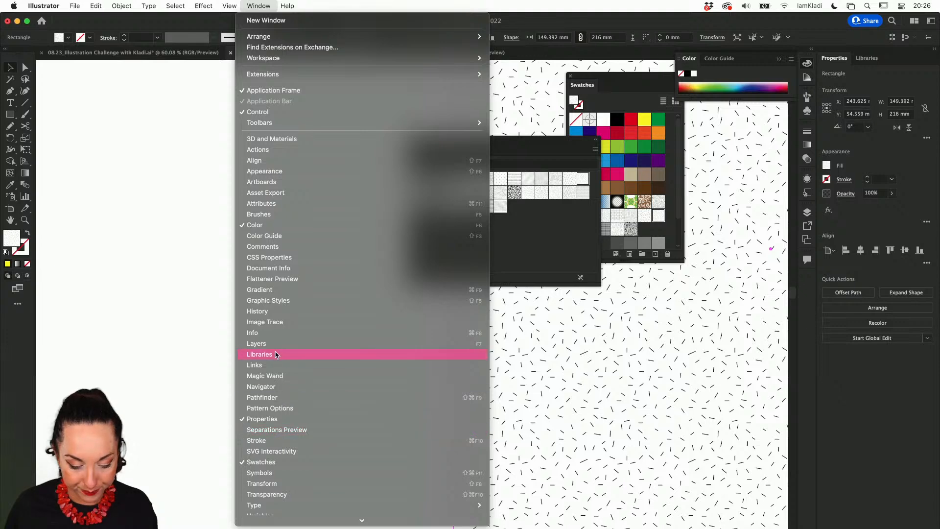
pyautogui.click(273, 484)
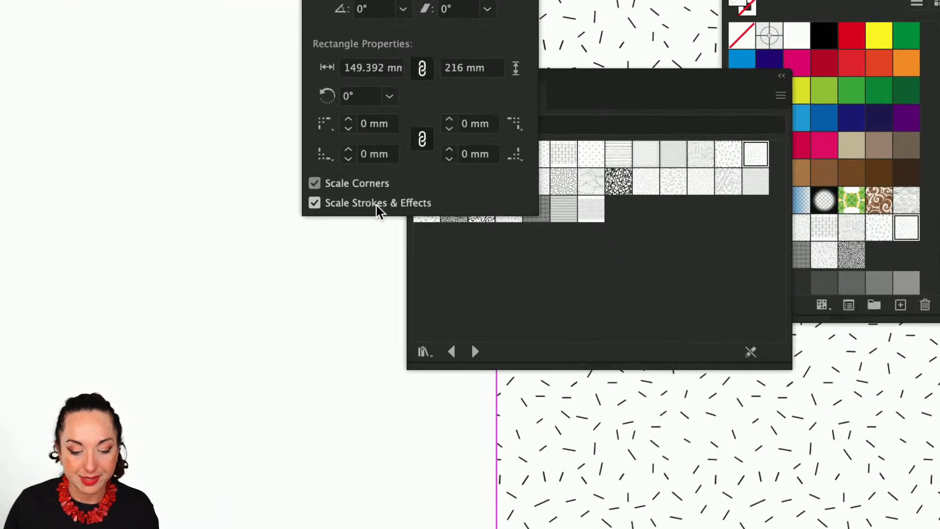
pyautogui.click(376, 206)
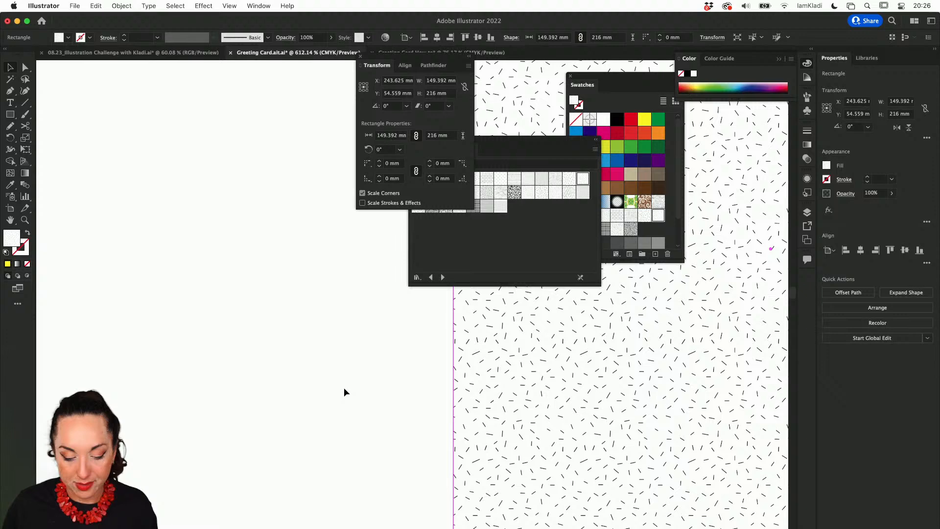
pyautogui.scroll(-5, 344, 388)
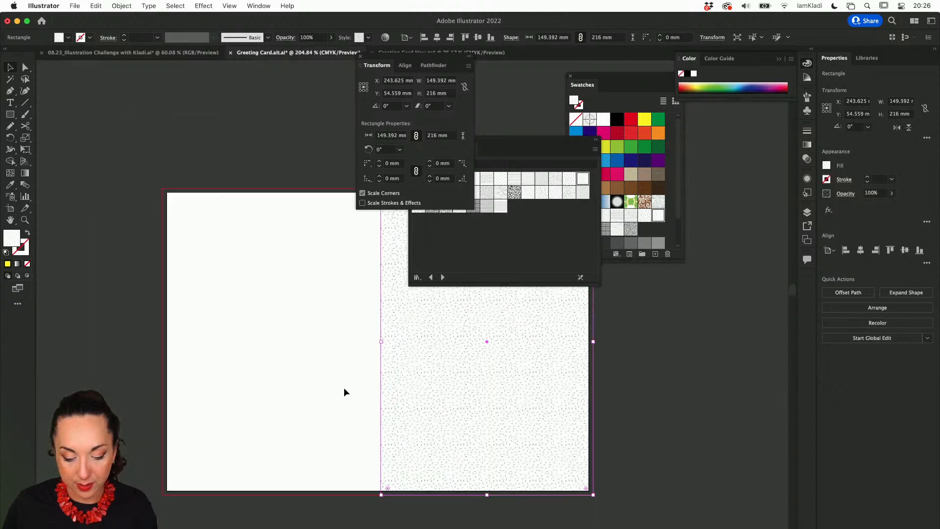
pyautogui.moveTo(381, 342); pyautogui.dragTo(285, 333)
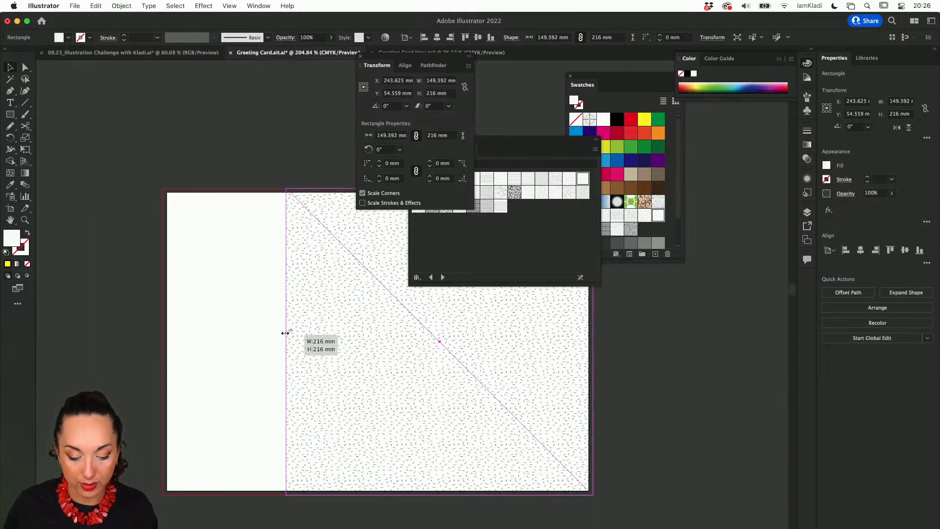
pyautogui.press('super+z')
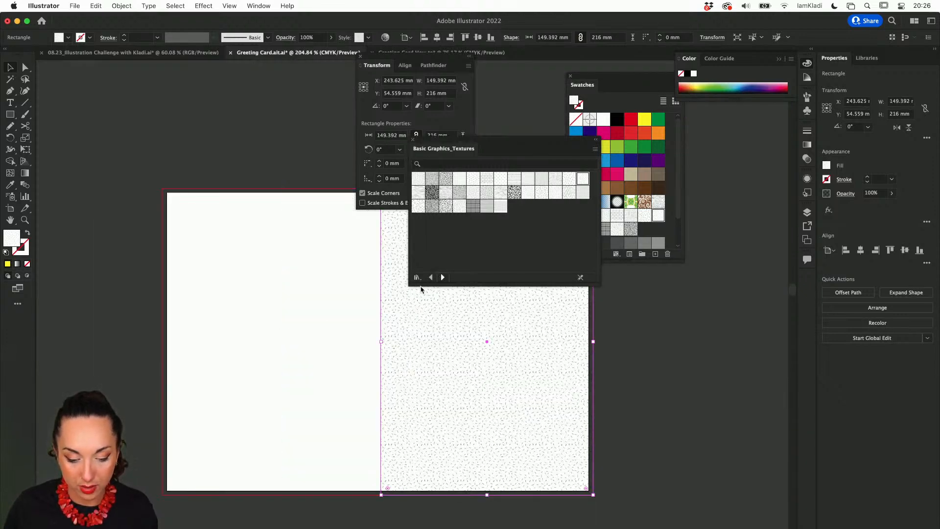
# Close the pattern library panel and turn Scale Strokes & Effects back on.
pyautogui.click(443, 277)
pyautogui.click(596, 141)
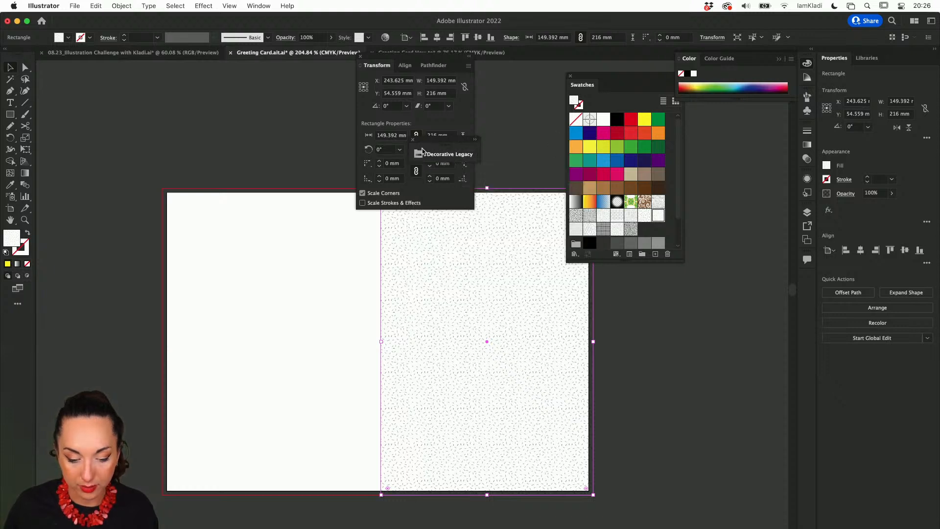
pyautogui.click(407, 204)
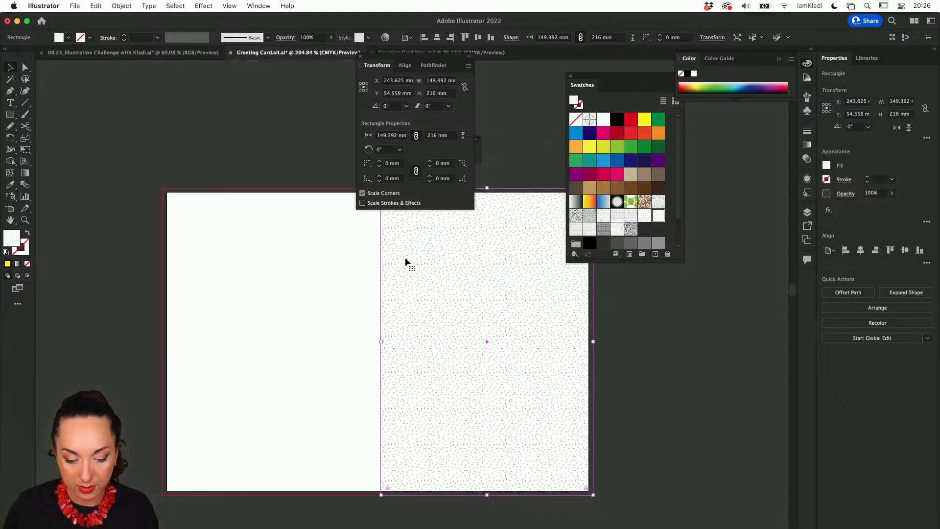
# Test resizing and moving the patterned rectangle, undoing back to 149.392 mm wide.
pyautogui.moveTo(381, 341)
pyautogui.mouseDown()
pyautogui.moveTo(163, 341)
pyautogui.moveTo(374, 346)
pyautogui.mouseUp()
pyautogui.press('super+z')
pyautogui.press('super+z')
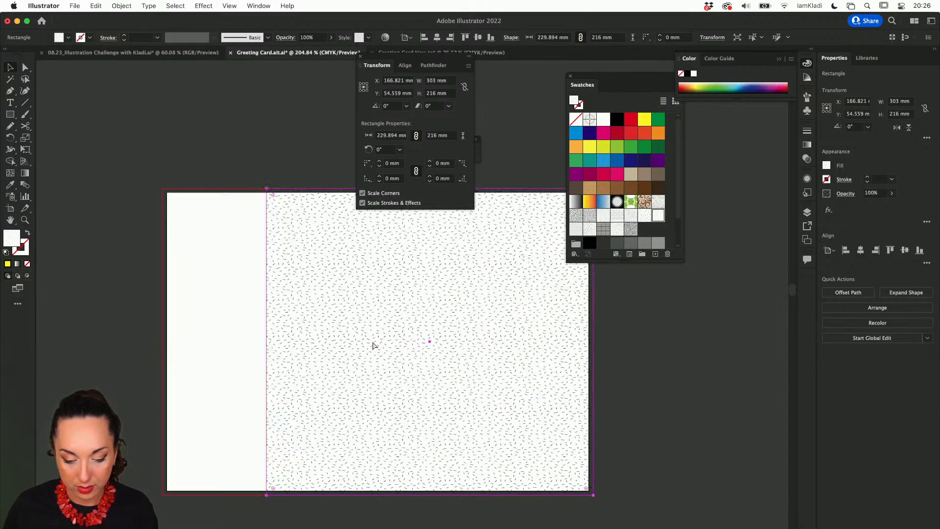
pyautogui.click(665, 361)
pyautogui.click(505, 341)
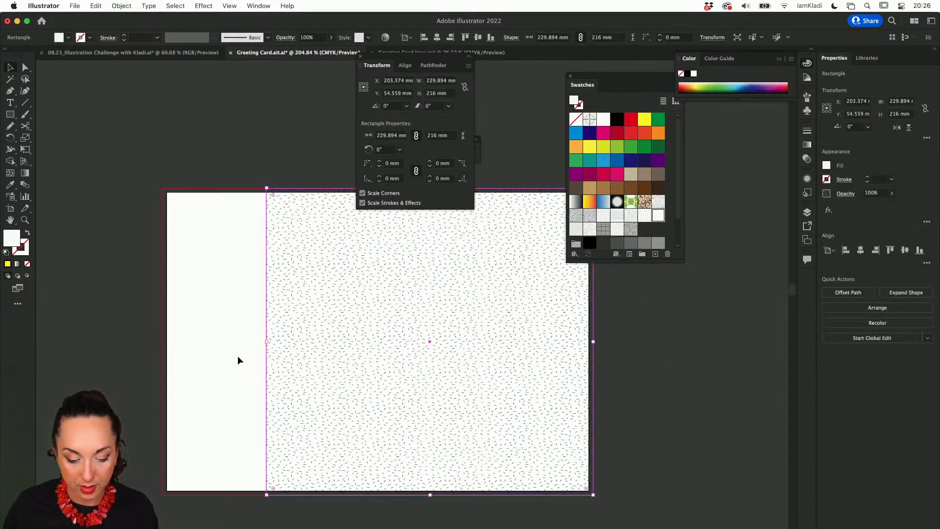
pyautogui.click(469, 67)
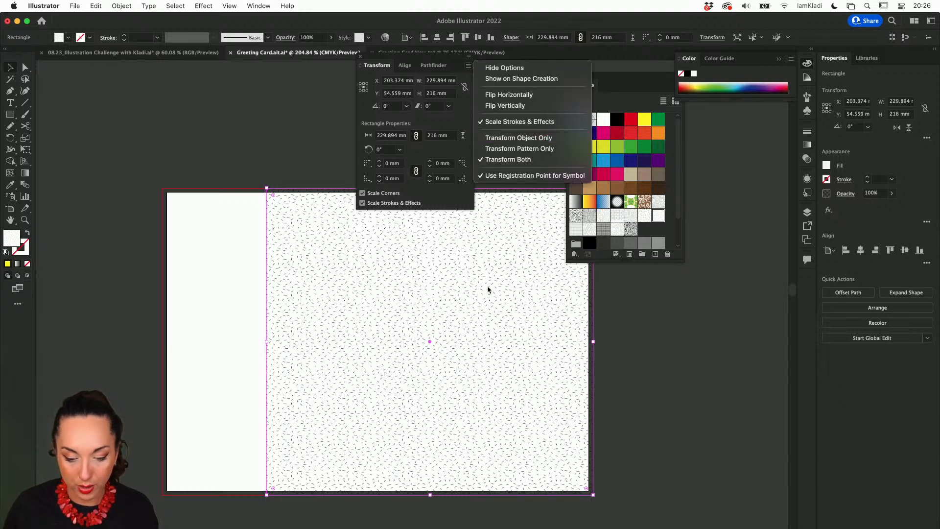
pyautogui.click(481, 303)
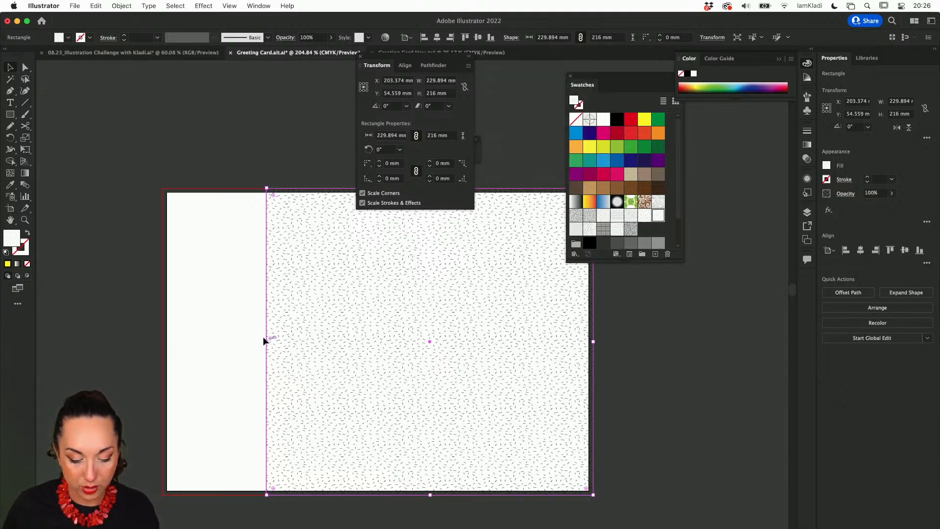
pyautogui.moveTo(265, 338); pyautogui.dragTo(160, 338)
pyautogui.press('super+z')
pyautogui.press('super+z')
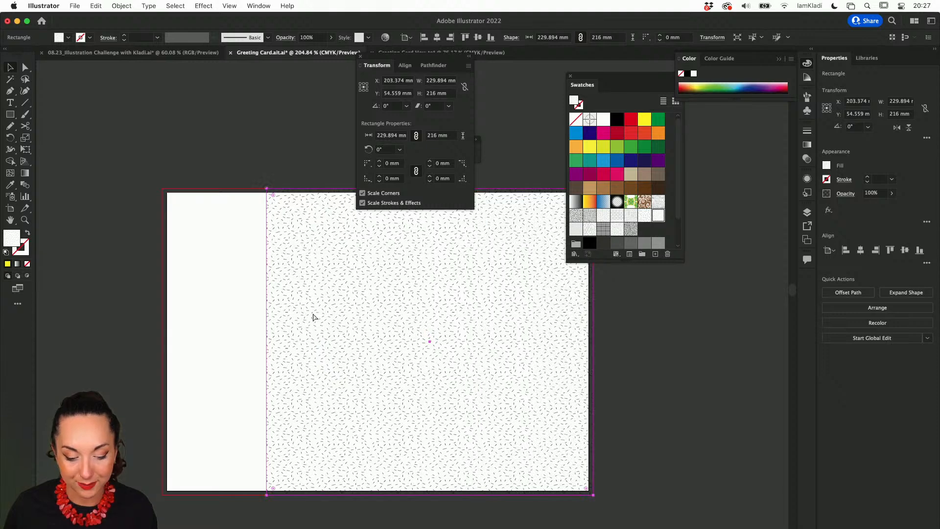
pyautogui.press('super+z')
pyautogui.press('super+z')
pyautogui.press('super+z')
pyautogui.press('super+z')
pyautogui.press('super+z')
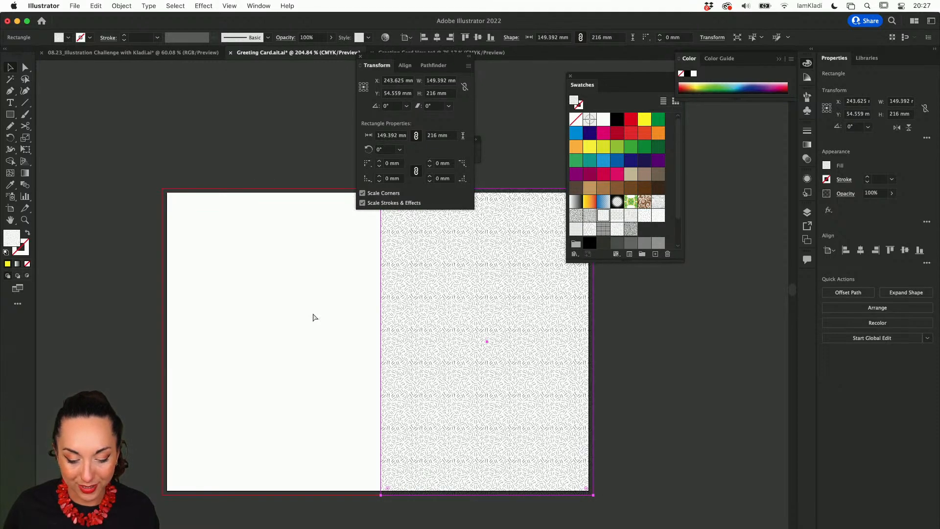
pyautogui.press('super+z')
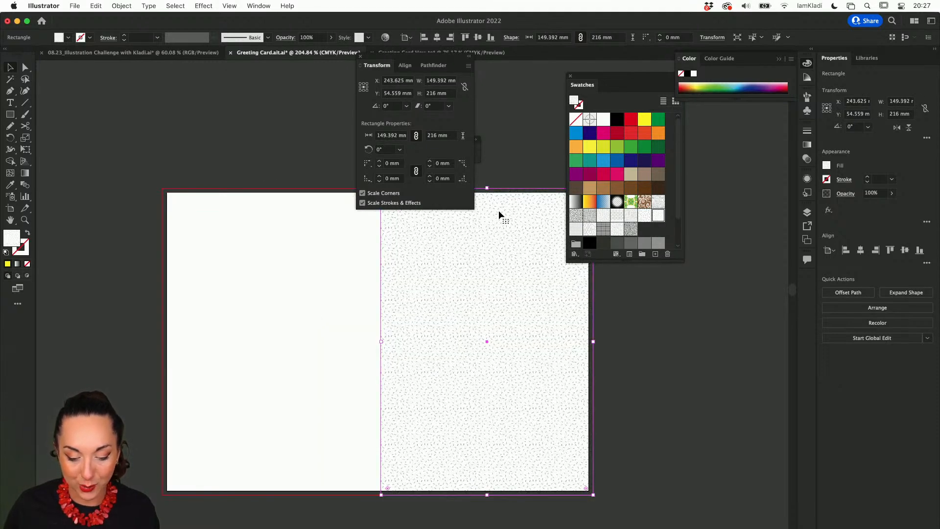
pyautogui.scroll(4, 494, 229)
pyautogui.scroll(4, 492, 227)
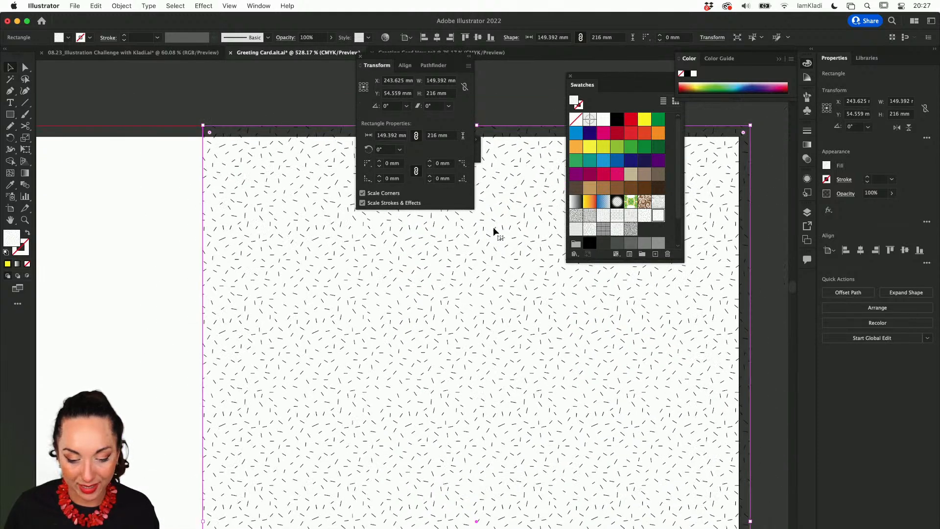
# Choose a Transform Object/Pattern option from the Transform panel menu.
pyautogui.moveTo(378, 58); pyautogui.dragTo(375, 112)
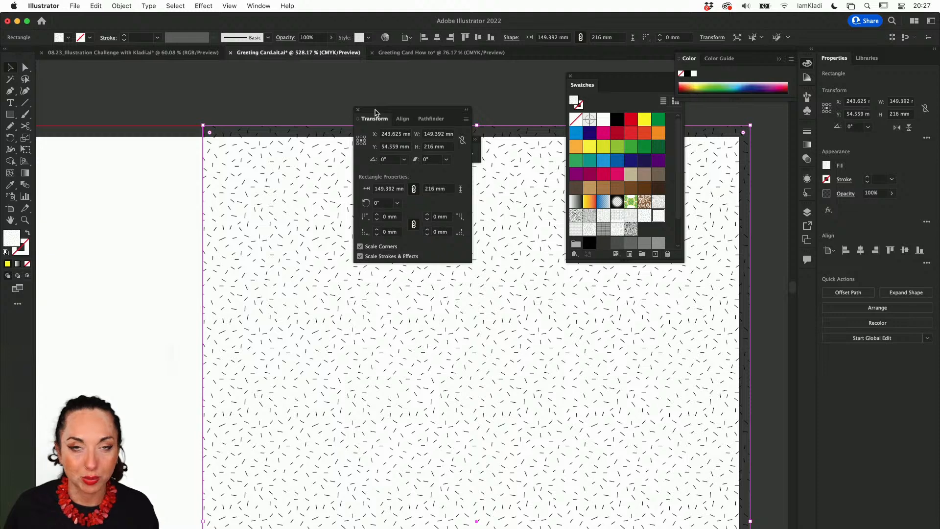
pyautogui.click(467, 120)
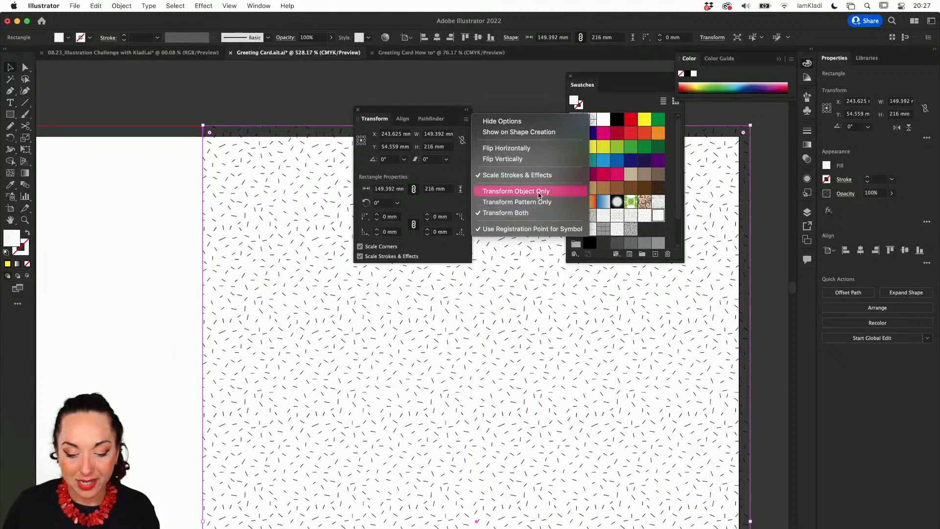
pyautogui.click(538, 195)
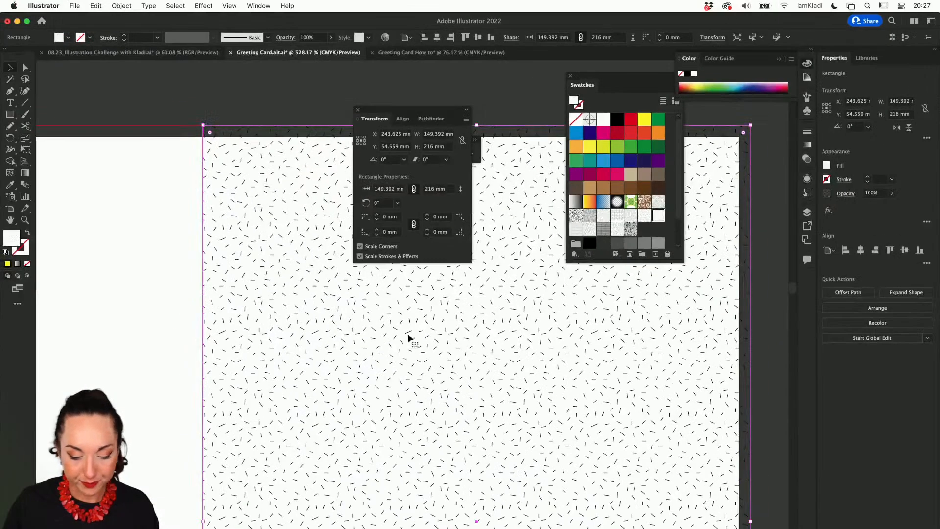
pyautogui.scroll(-5, 369, 368)
pyautogui.scroll(-2, 369, 368)
pyautogui.hscroll(-1, 368, 369)
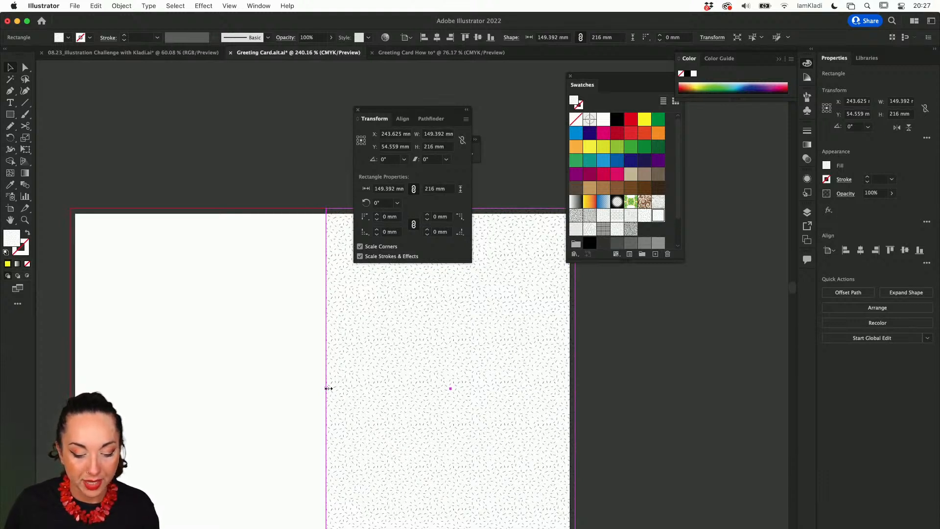
# Widen the patterned rectangle across the spread and hide the To Hide layer.
pyautogui.moveTo(327, 387); pyautogui.dragTo(70, 394)
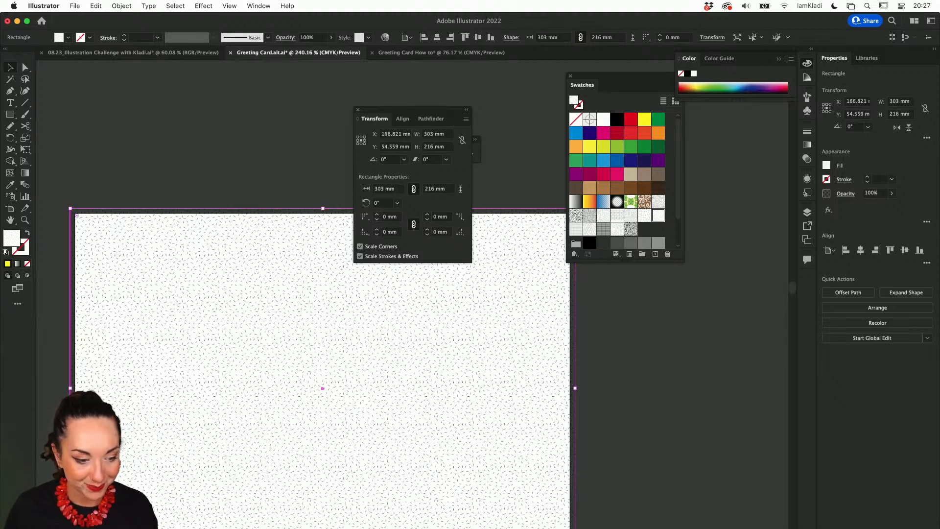
pyautogui.scroll(-4, 416, 428)
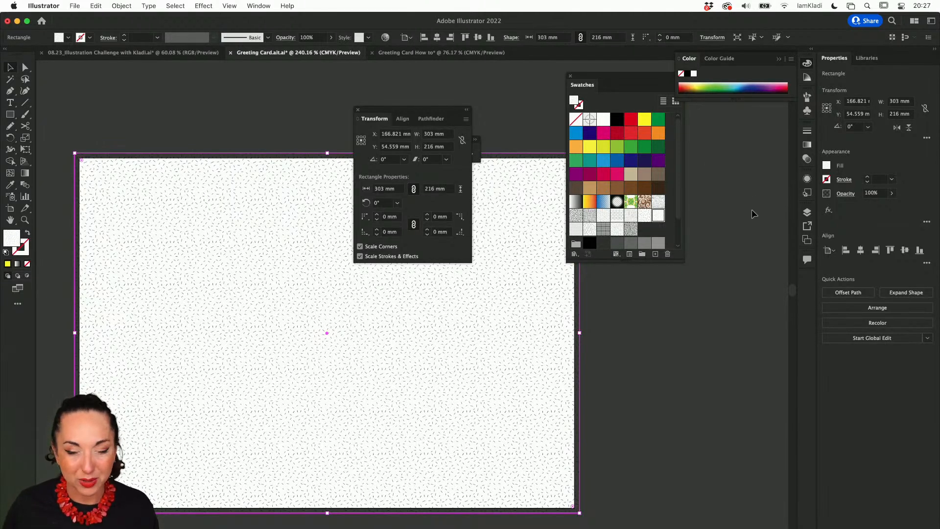
pyautogui.click(807, 213)
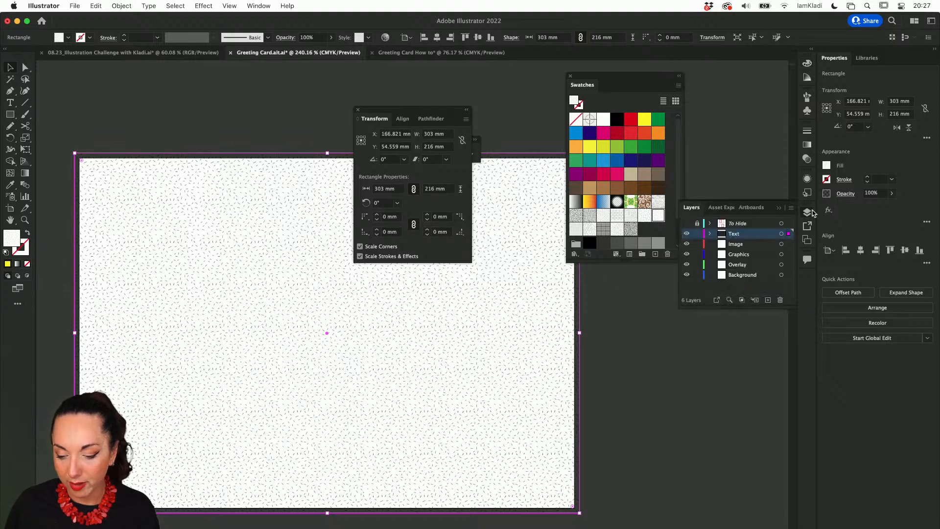
pyautogui.click(687, 223)
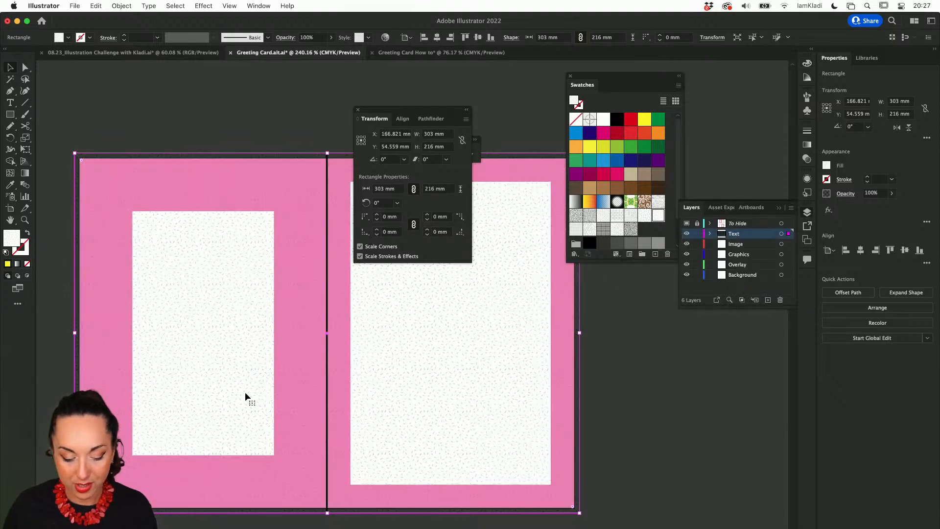
# Drag the rectangle's left edge to the fold, making it 156.296 × 216 mm.
pyautogui.hscroll(-2, 214, 394)
pyautogui.scroll(5, 214, 394)
pyautogui.scroll(2, 214, 393)
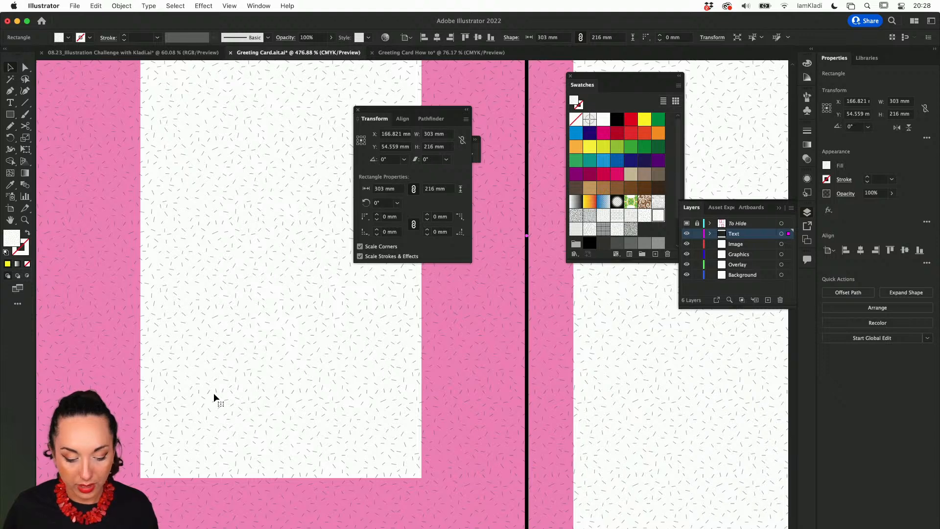
pyautogui.scroll(-3, 213, 392)
pyautogui.scroll(-1, 213, 393)
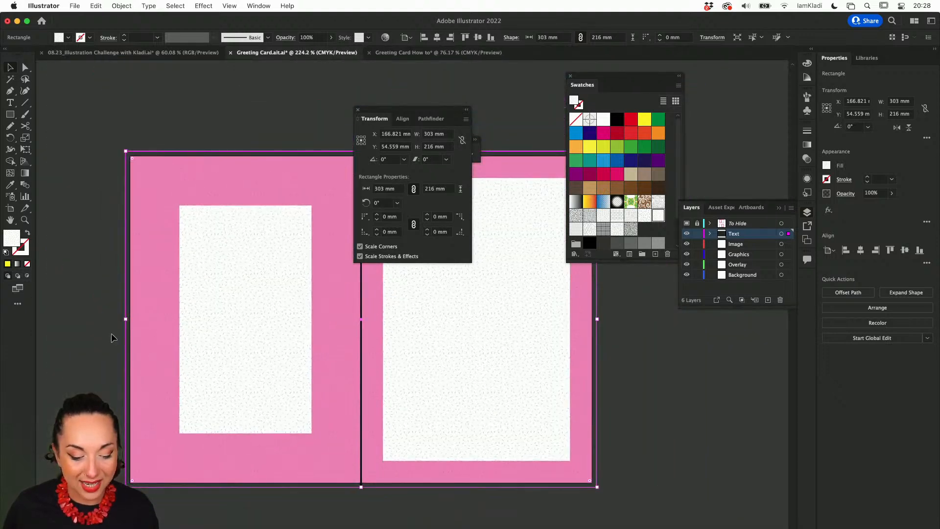
pyautogui.moveTo(126, 319); pyautogui.dragTo(354, 336)
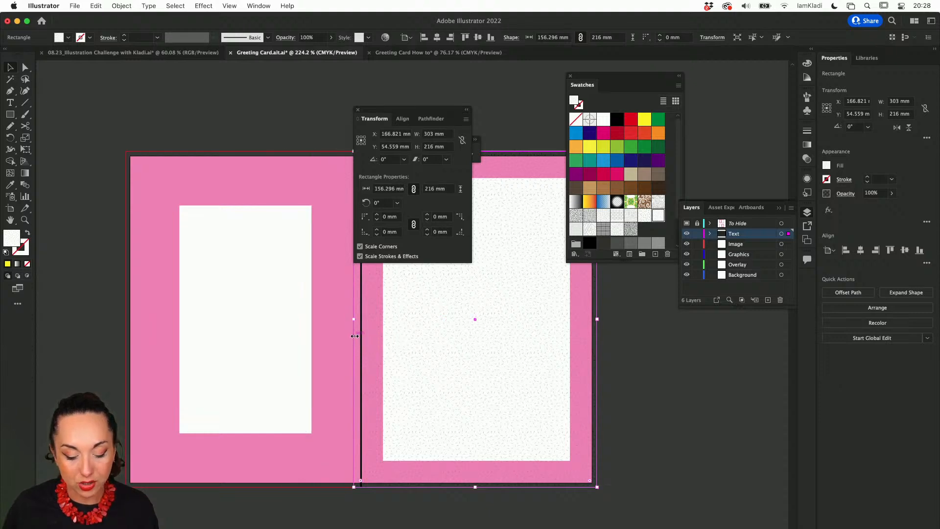
pyautogui.scroll(5, 372, 332)
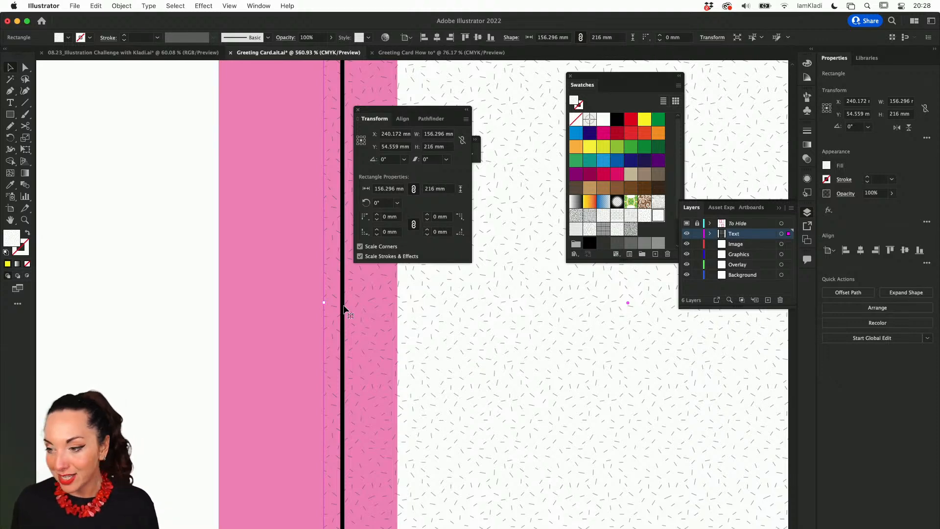
pyautogui.scroll(-3, 344, 310)
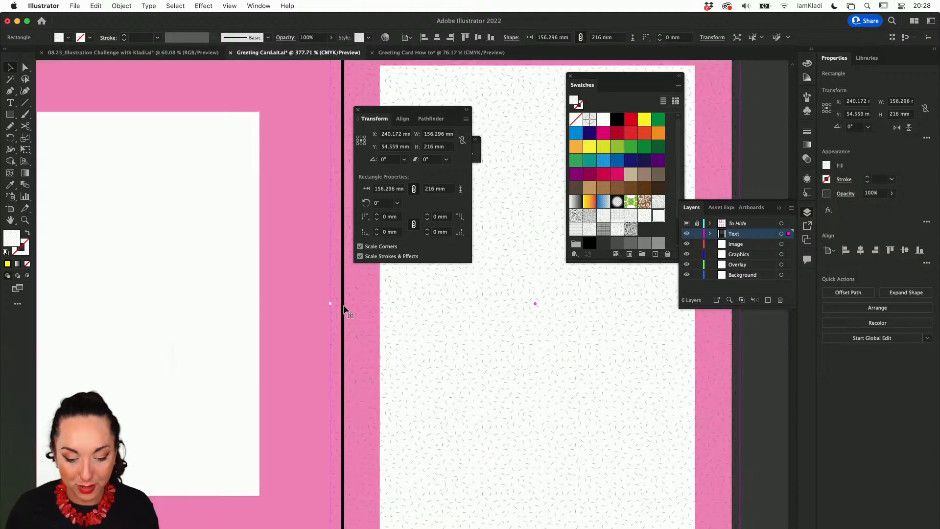
pyautogui.scroll(-2, 335, 307)
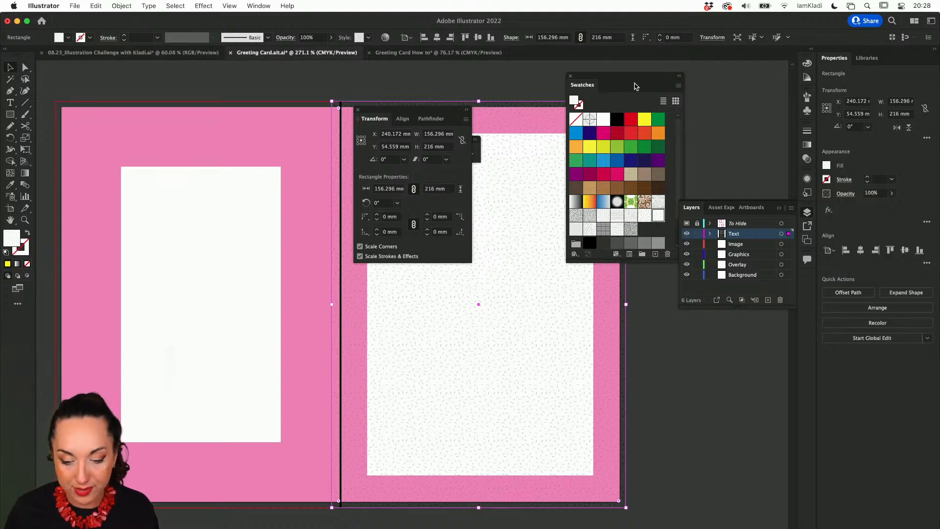
pyautogui.click(646, 119)
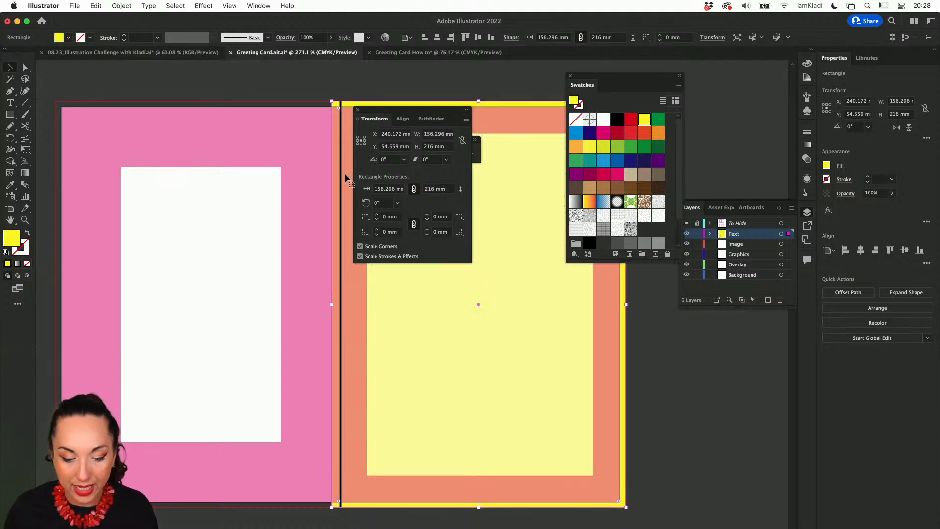
pyautogui.press('super+z')
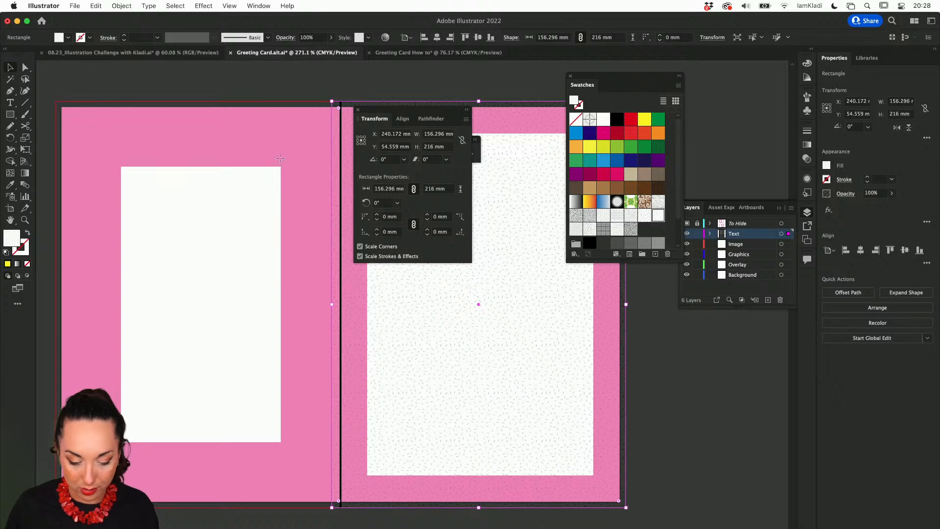
pyautogui.press('m')
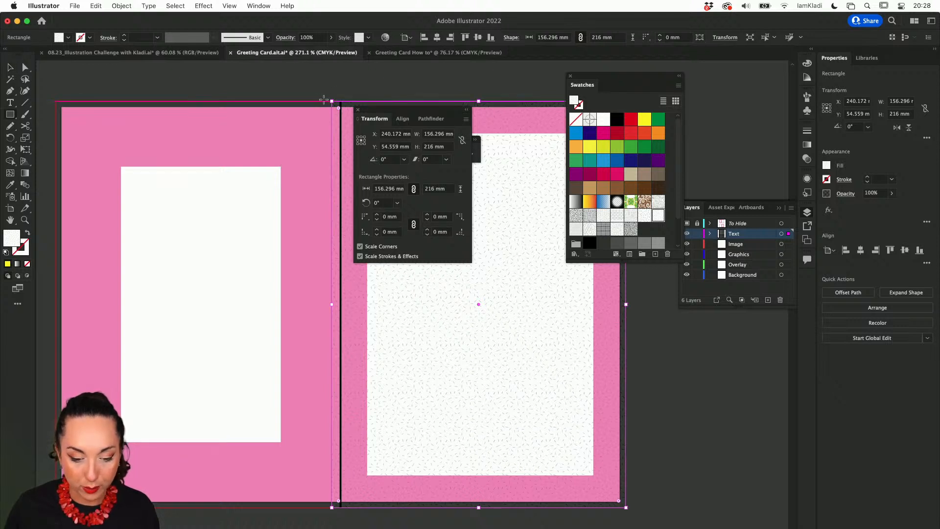
# Draw a thin strip down the fold, nudge it right, and fill it CMYK Yellow.
pyautogui.moveTo(325, 103); pyautogui.dragTo(336, 507)
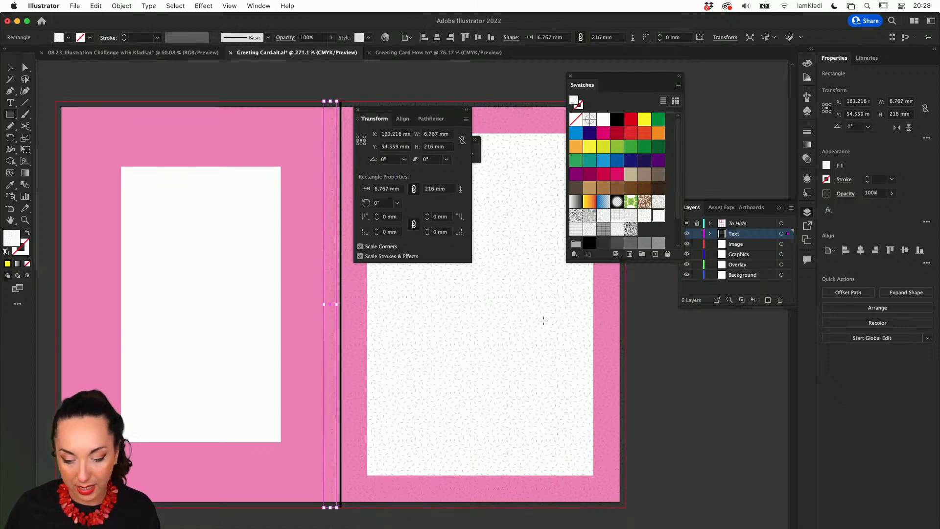
pyautogui.click(616, 174)
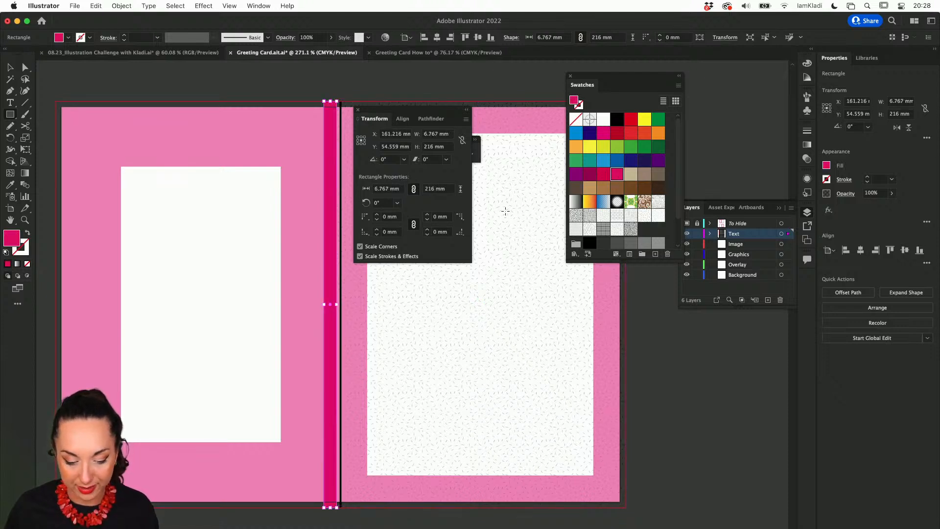
pyautogui.hotkey('shift', 'Right')
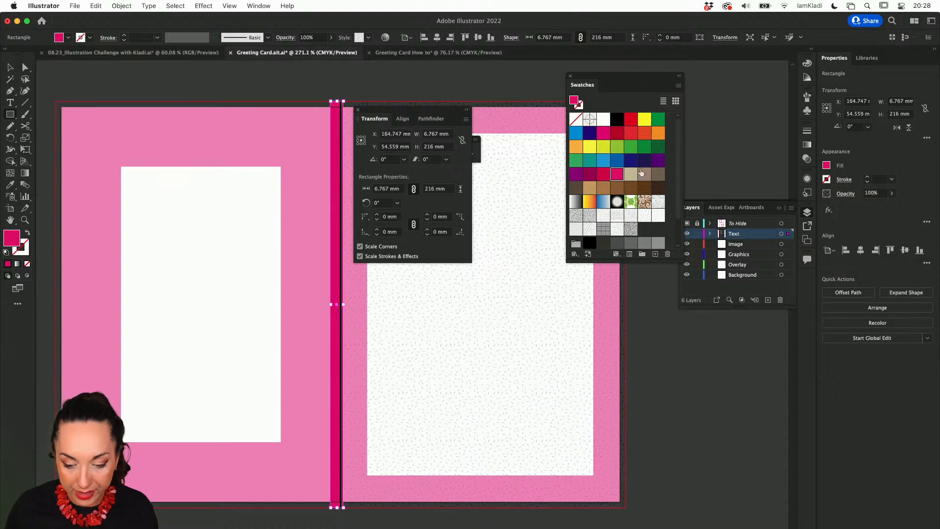
pyautogui.click(644, 121)
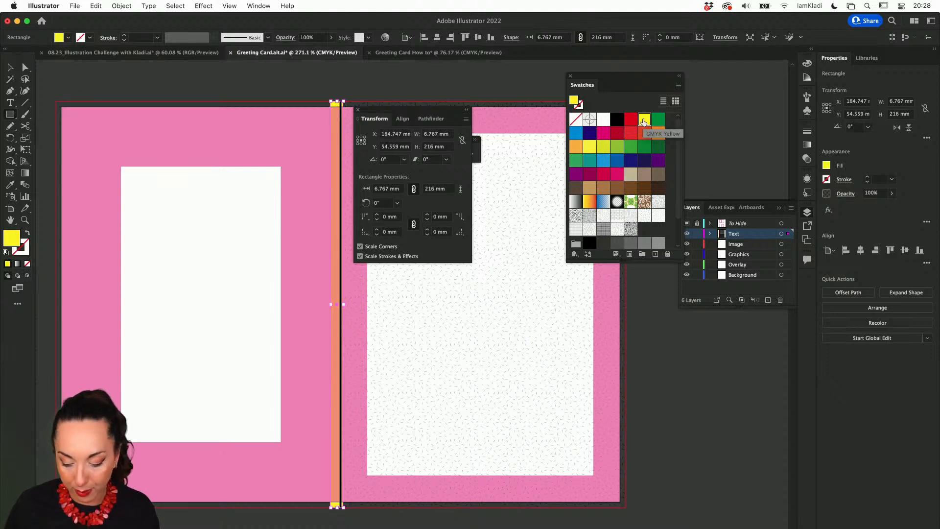
pyautogui.press('super+space')
pyautogui.write('x')
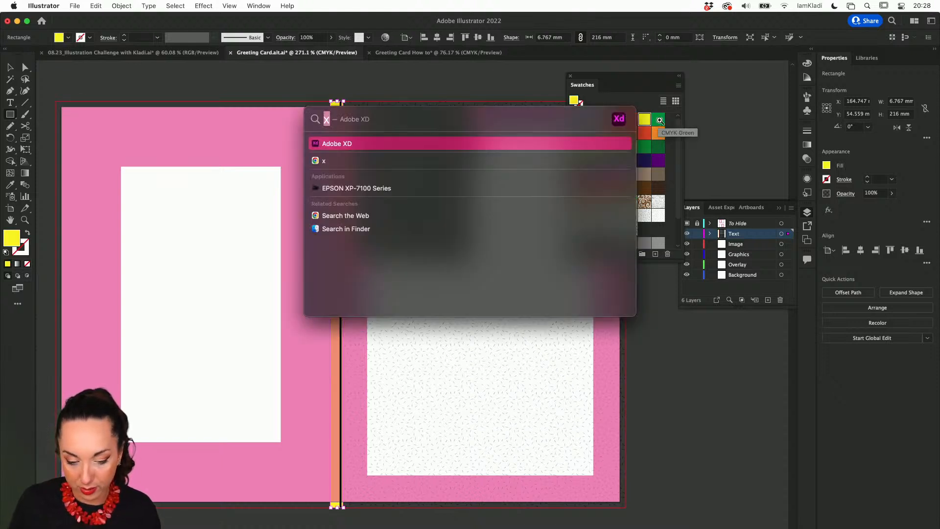
pyautogui.press('Escape')
pyautogui.hotkey('shift', 'F8')
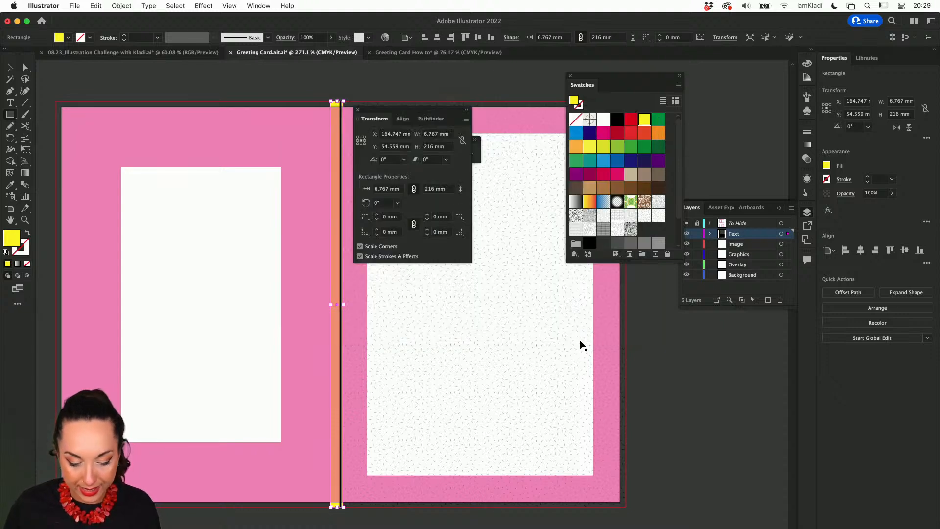
pyautogui.press('v')
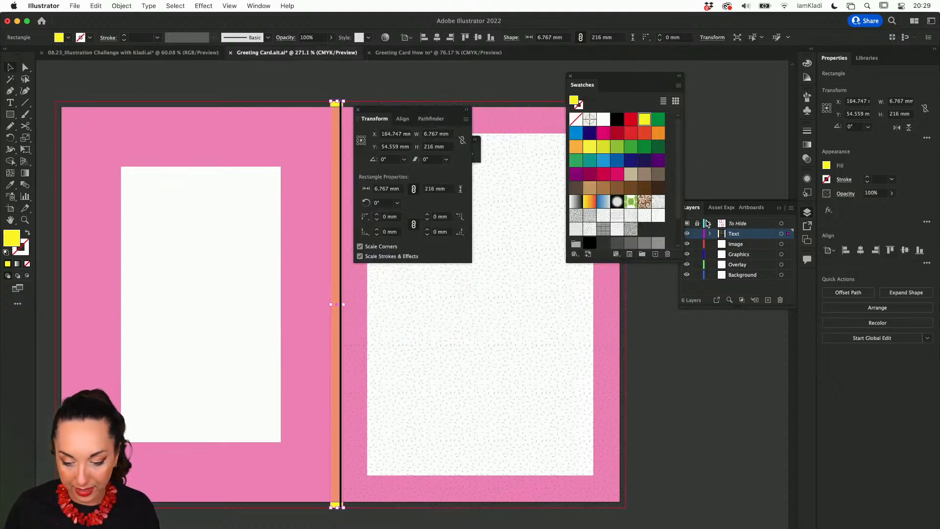
# Move the strip from the Text layer into Background and widen it to 8.962 mm.
pyautogui.click(733, 237)
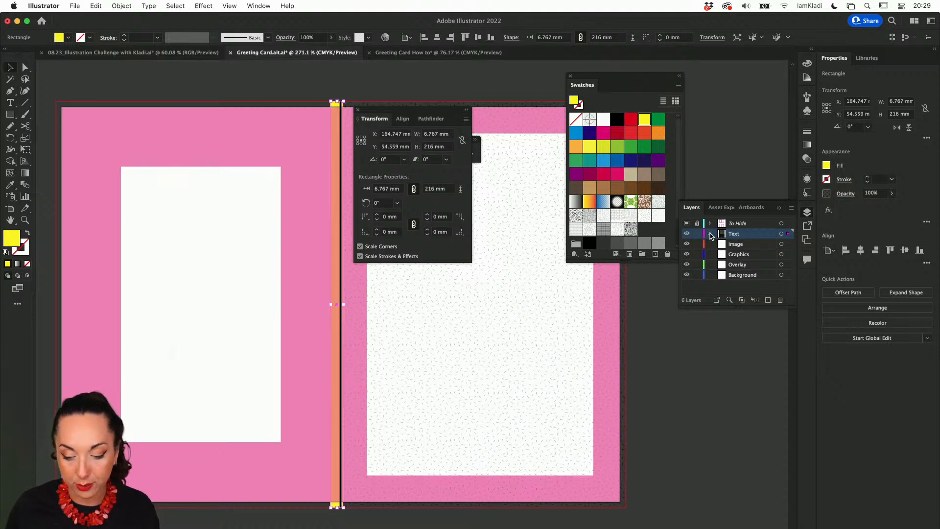
pyautogui.click(711, 237)
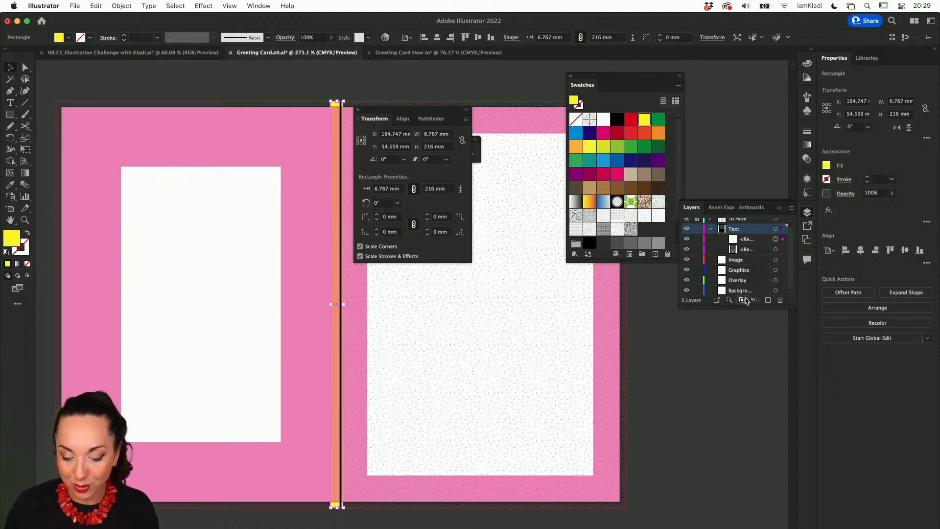
pyautogui.moveTo(746, 308); pyautogui.dragTo(761, 353)
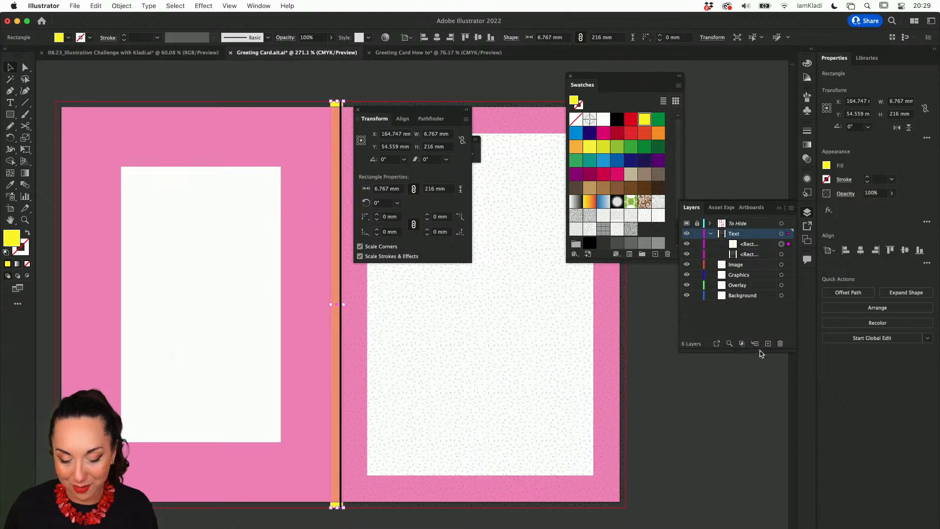
pyautogui.click(748, 243)
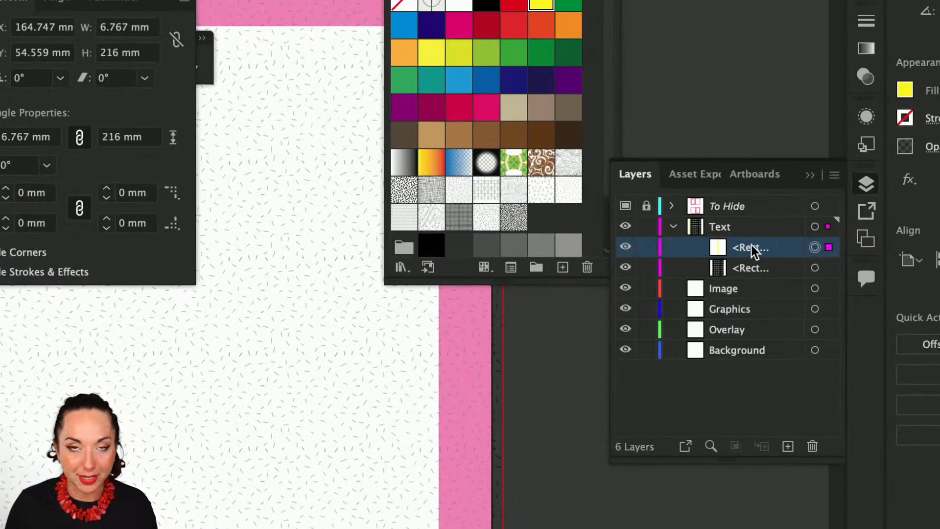
pyautogui.moveTo(753, 248); pyautogui.dragTo(742, 350)
pyautogui.moveTo(737, 246); pyautogui.dragTo(738, 327)
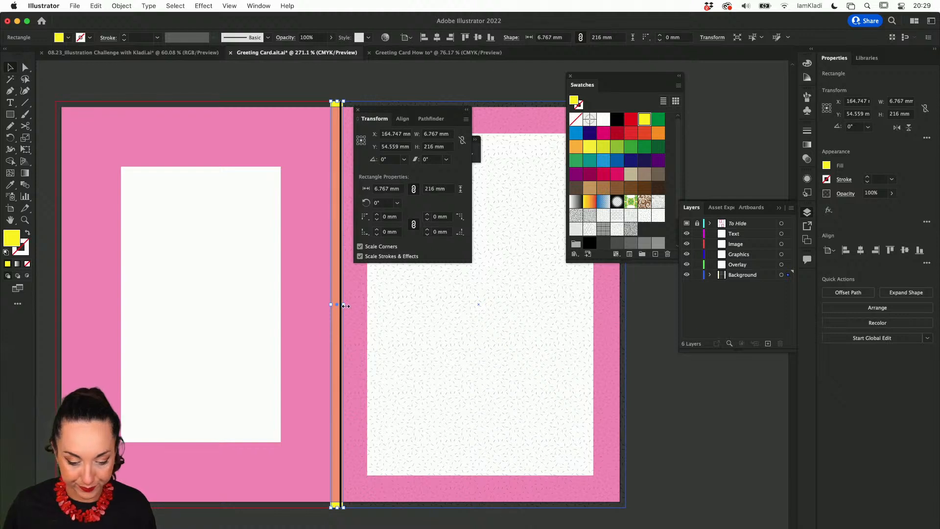
pyautogui.moveTo(344, 304); pyautogui.dragTo(348, 309)
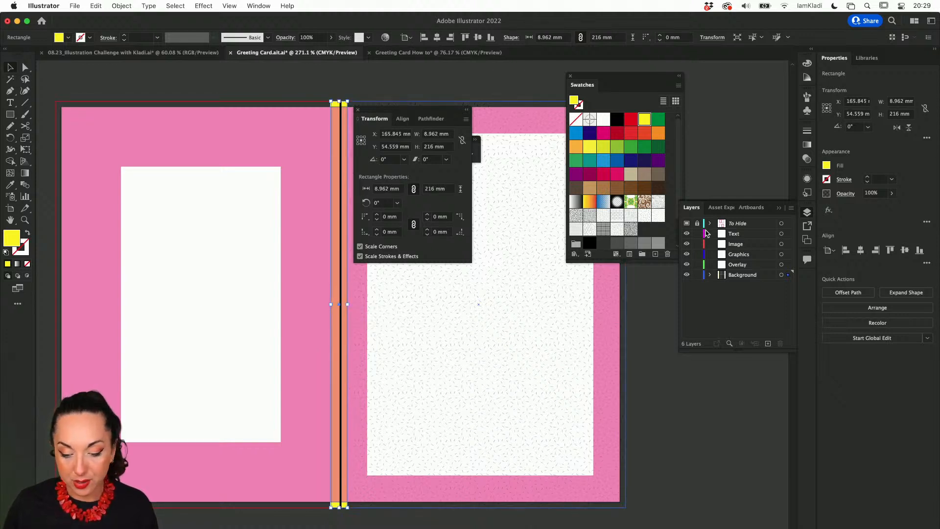
# Hide the To Hide layer artwork and delete the yellow fold strip.
pyautogui.click(687, 225)
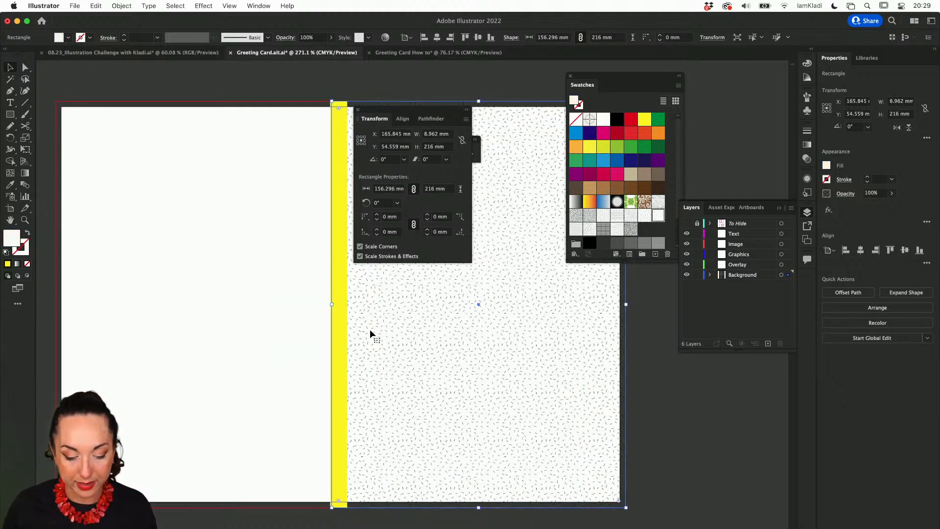
pyautogui.click(295, 363)
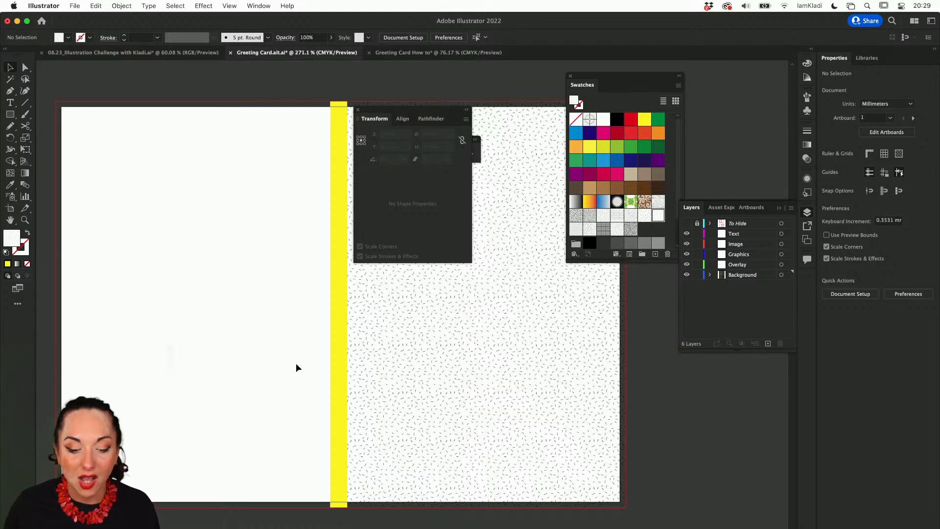
pyautogui.click(337, 314)
pyautogui.press('Delete')
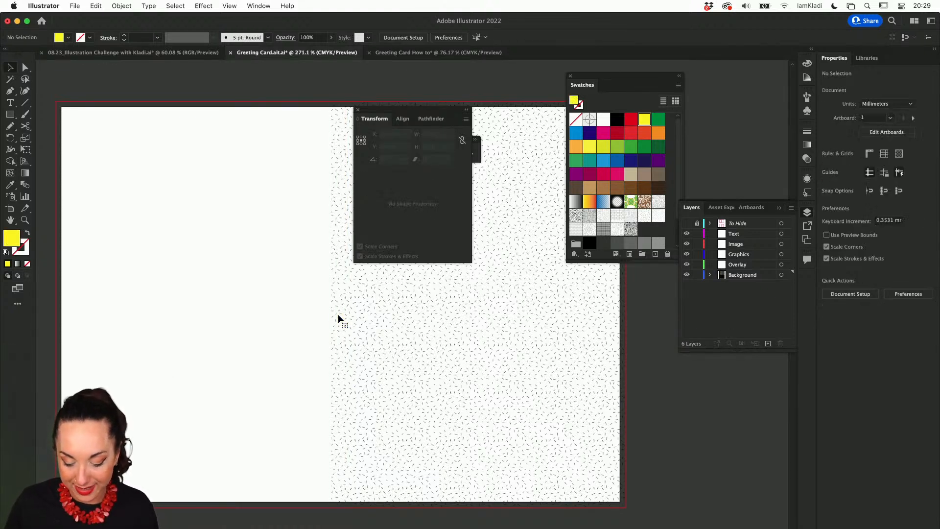
pyautogui.press('i')
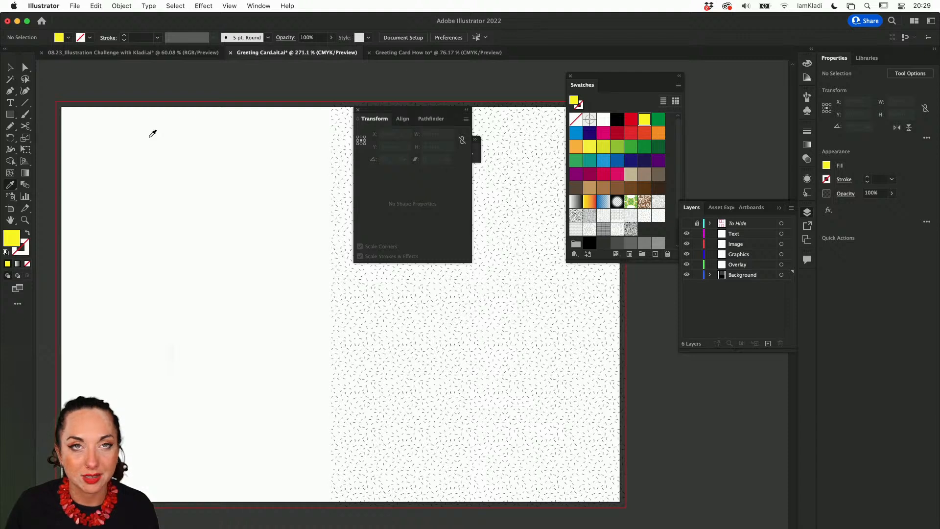
# Draw a vertical Pen path at X 148.464 mm from above the artboard to its bottom edge.
pyautogui.press('p')
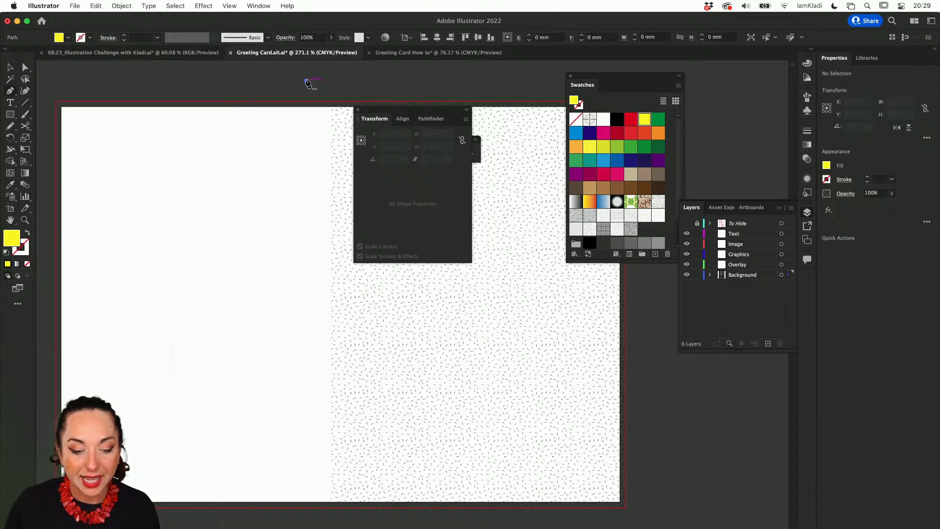
pyautogui.click(306, 80)
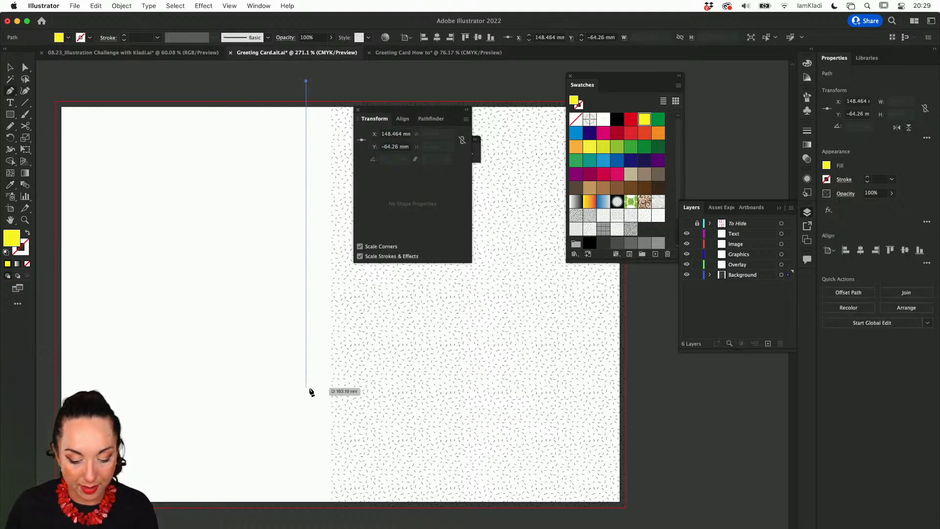
pyautogui.click(306, 514)
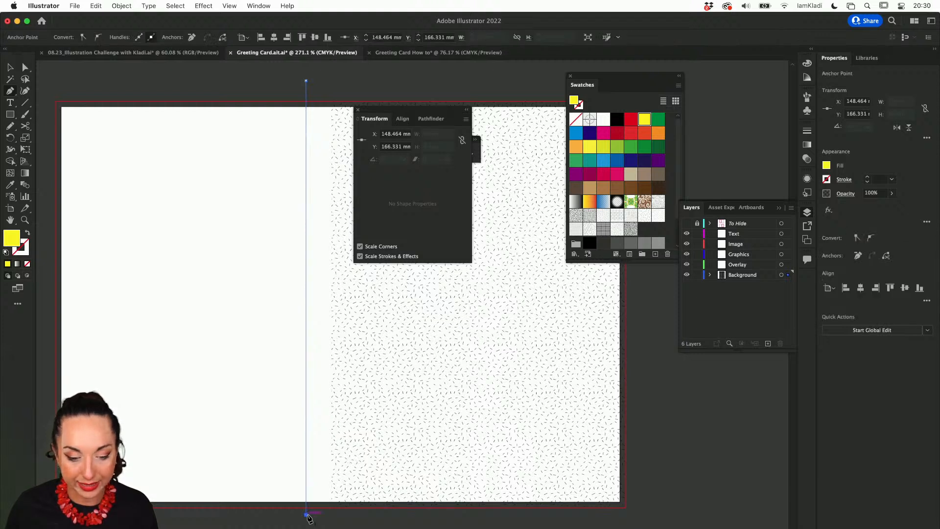
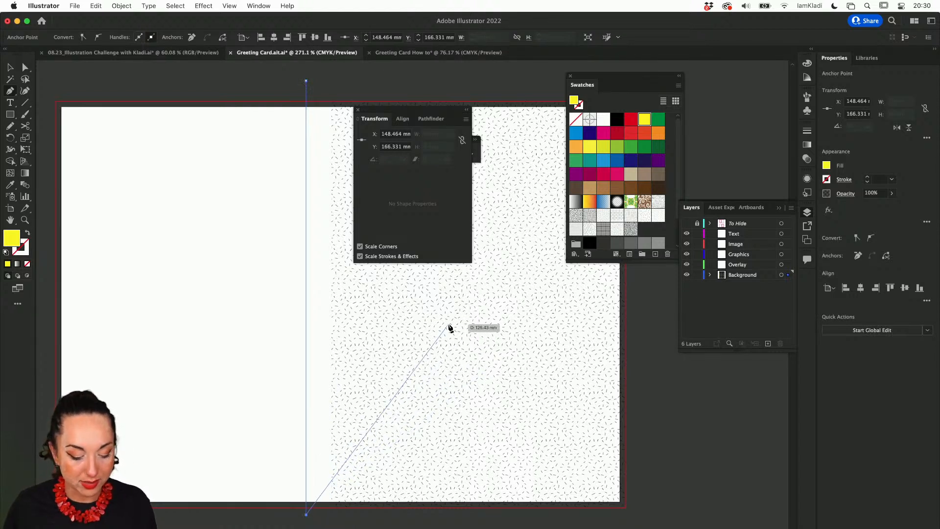
# Finish the fold line and give it a 5 pt yellow stroke with no fill.
pyautogui.press('Escape')
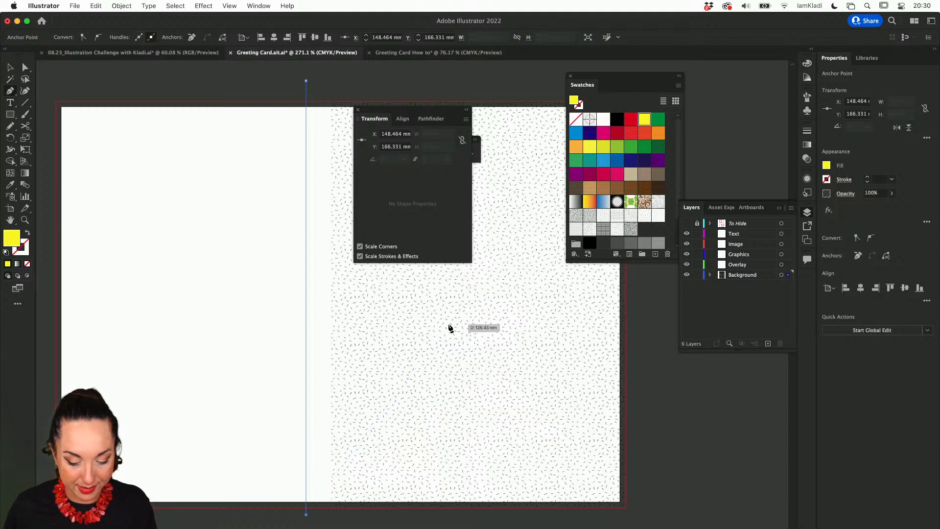
pyautogui.click(867, 178)
pyautogui.click(867, 177)
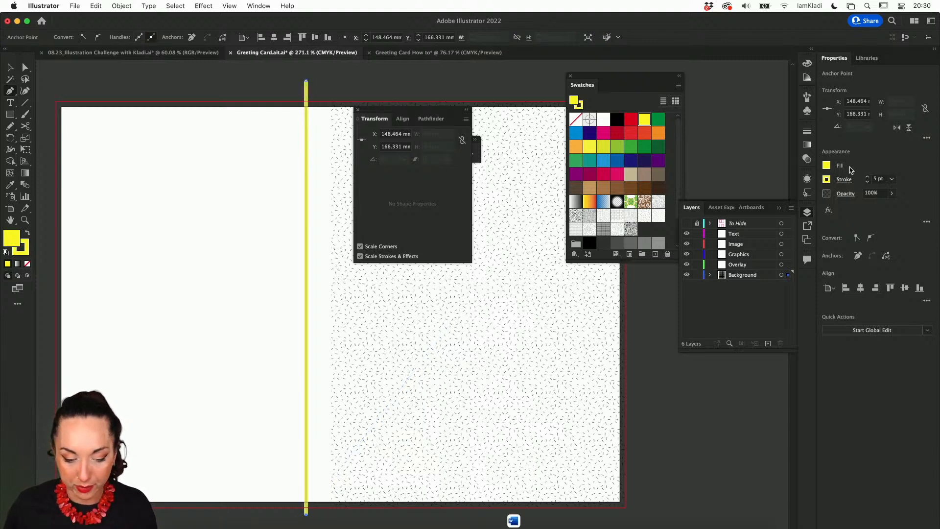
pyautogui.click(827, 166)
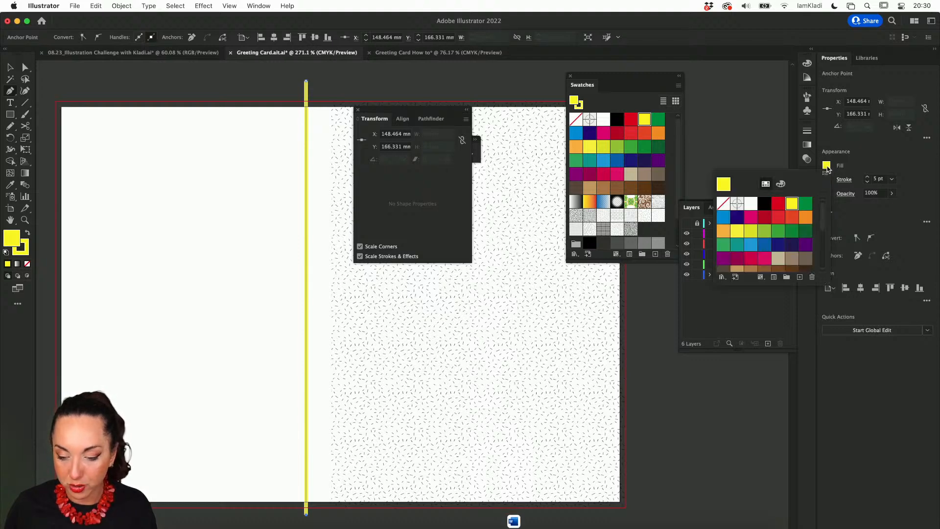
pyautogui.click(724, 203)
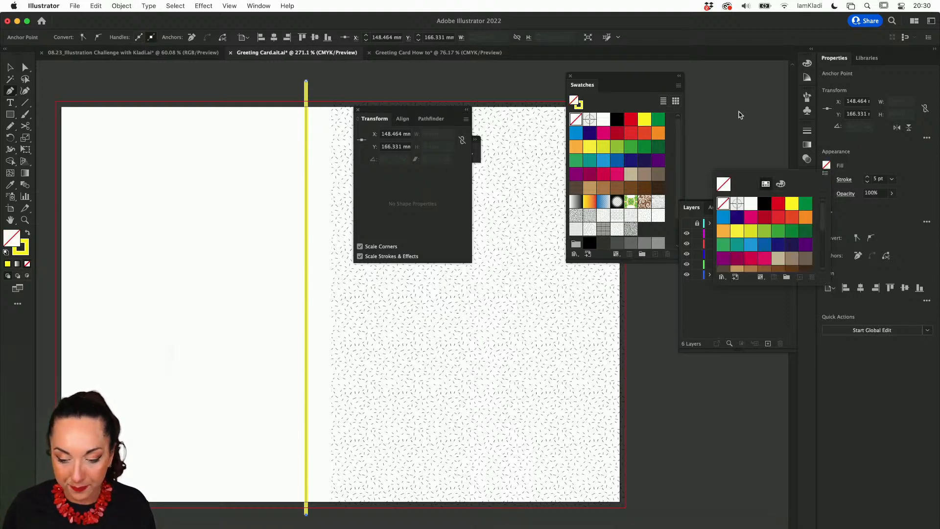
# With the Selection tool, deselect and then reselect the yellow line.
pyautogui.click(202, 6)
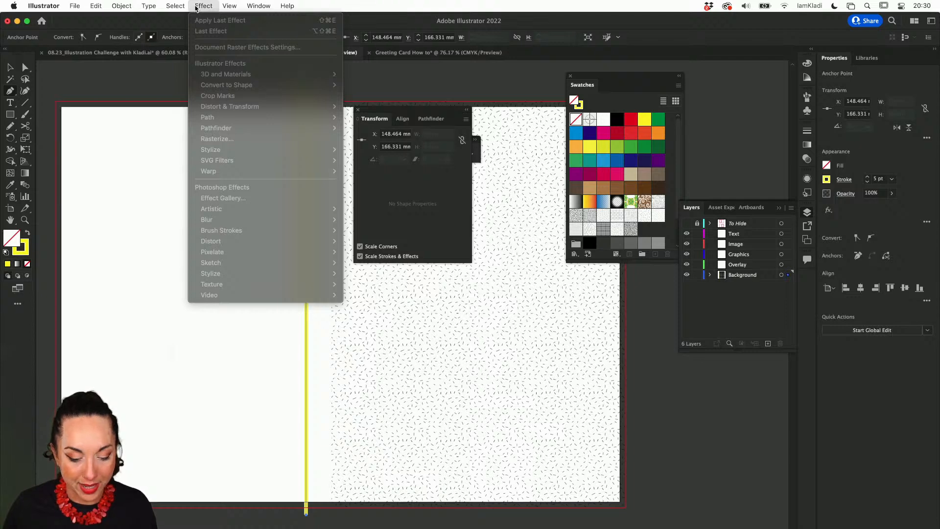
pyautogui.click(236, 5)
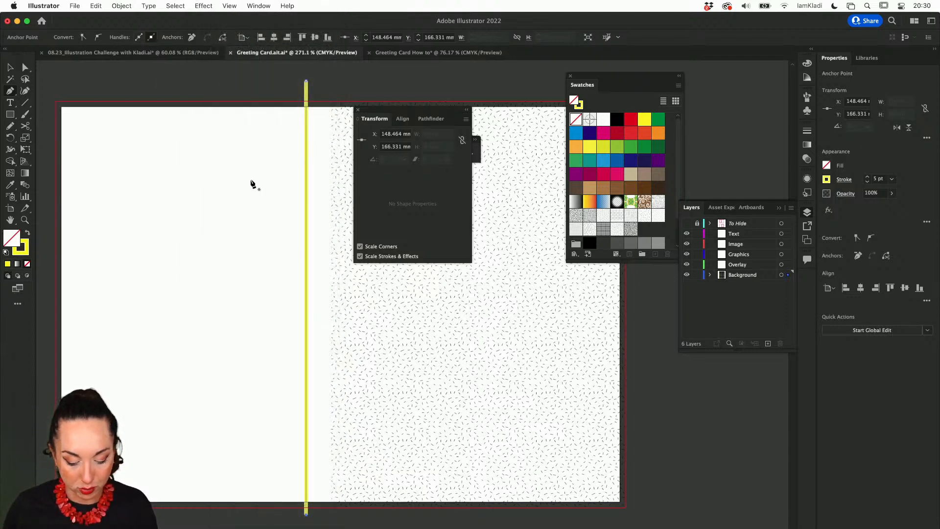
pyautogui.press('v')
pyautogui.click(253, 183)
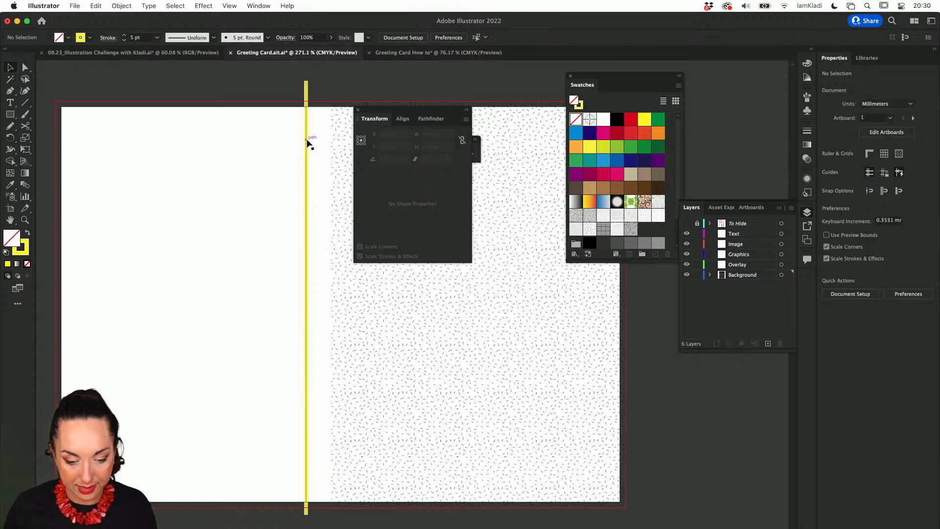
pyautogui.click(306, 142)
# Apply a Zig Zag effect of 4.23 mm size and 9 ridges, then shift the line right.
pyautogui.click(229, 5)
pyautogui.click(210, 5)
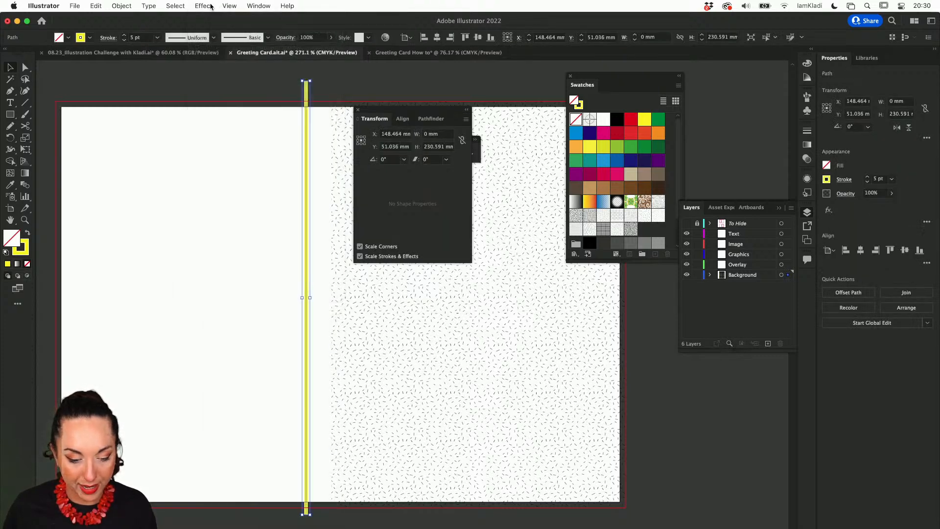
pyautogui.click(211, 5)
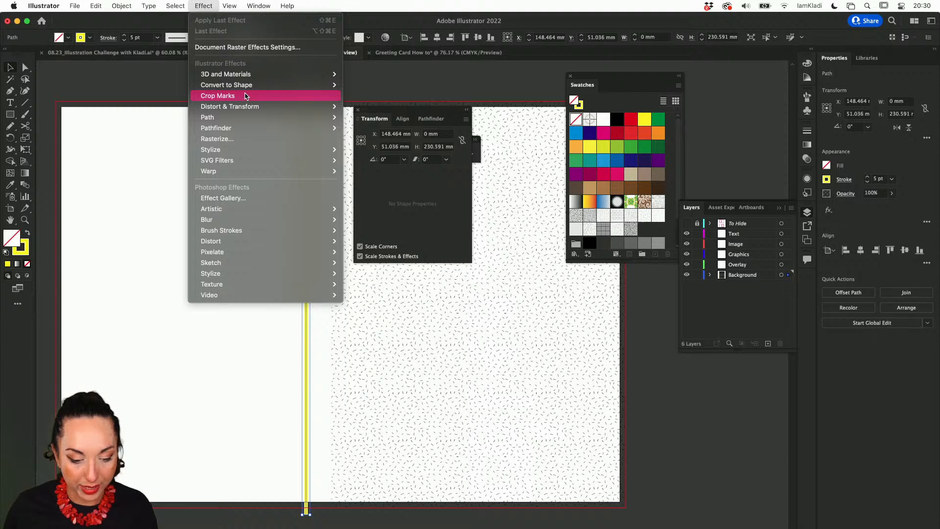
pyautogui.moveTo(248, 105)
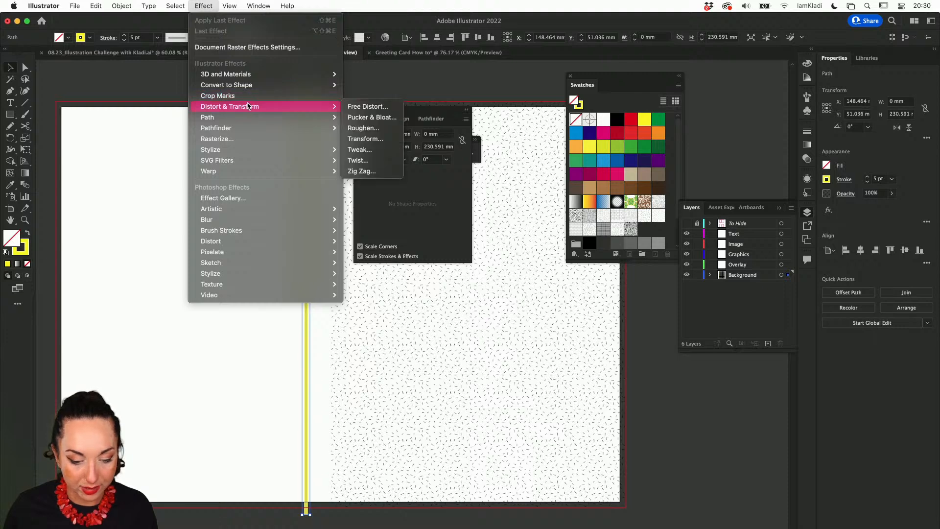
pyautogui.click(365, 171)
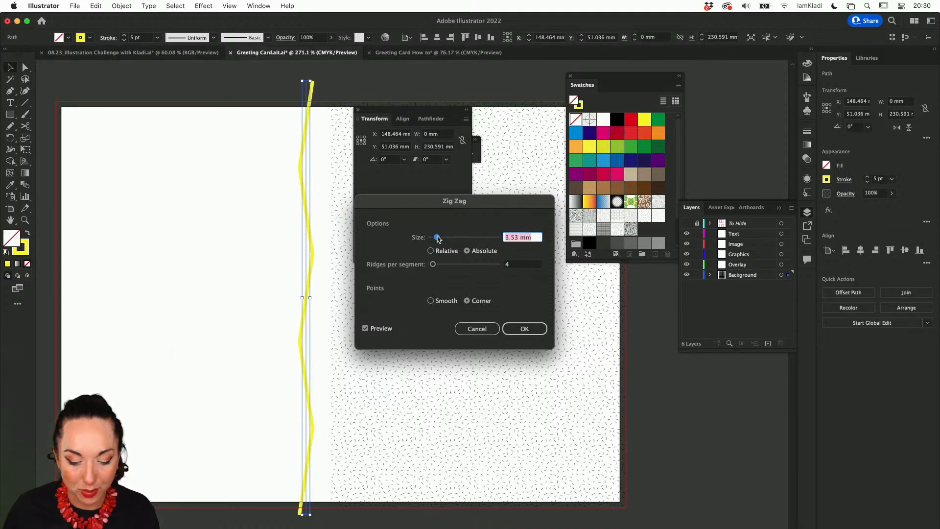
pyautogui.moveTo(436, 238); pyautogui.dragTo(443, 267)
pyautogui.moveTo(437, 265); pyautogui.dragTo(438, 265)
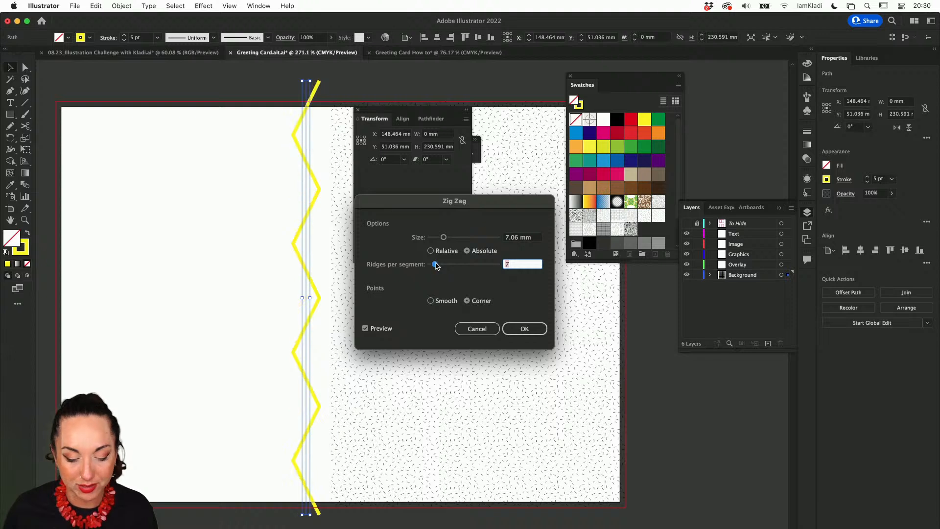
pyautogui.click(520, 337)
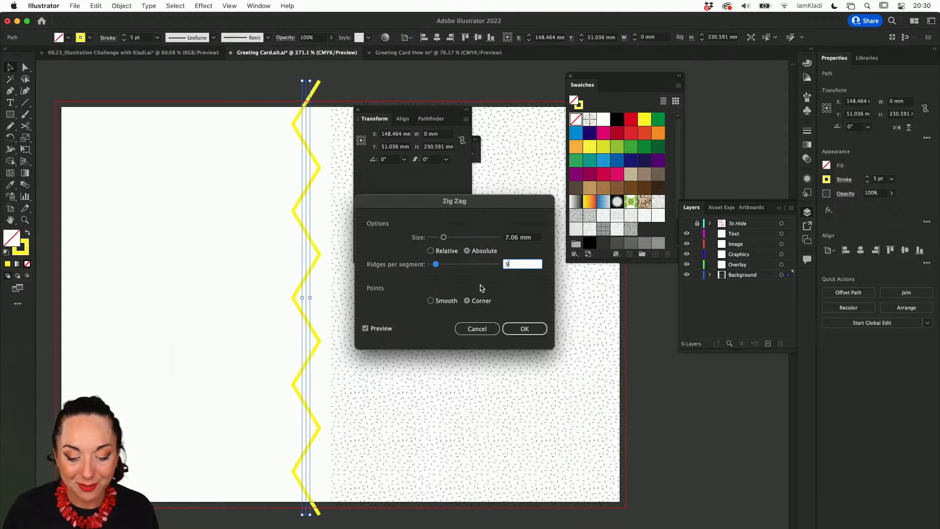
pyautogui.moveTo(442, 237); pyautogui.dragTo(439, 237)
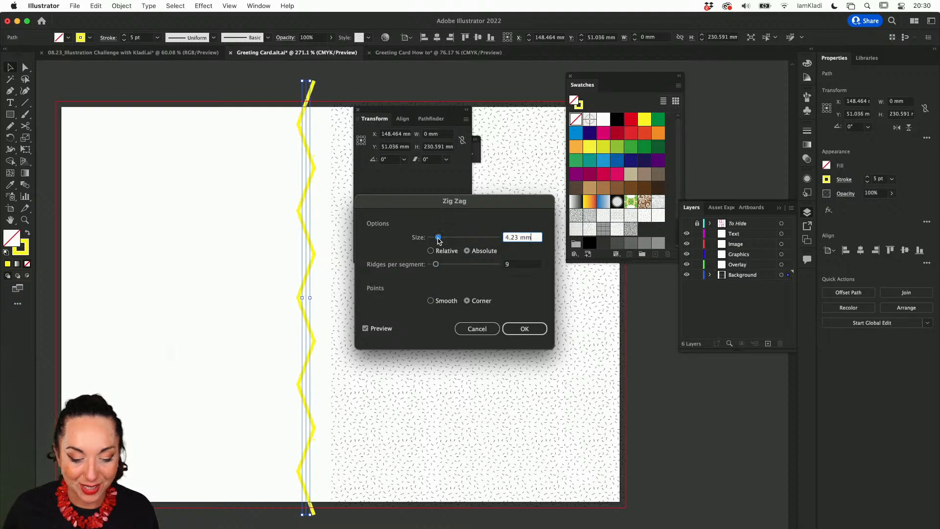
pyautogui.click(525, 328)
pyautogui.moveTo(305, 195); pyautogui.dragTo(332, 204)
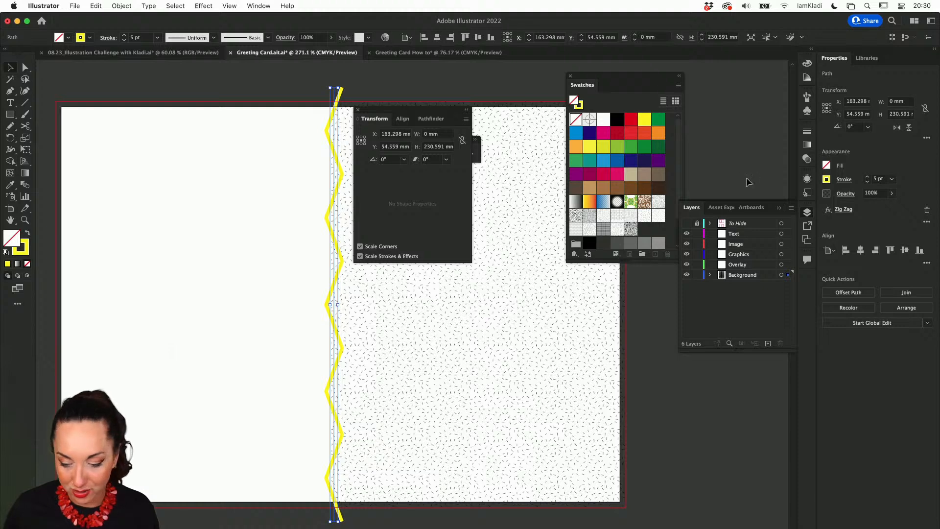
# Check against the To Hide layer and nudge the zig-zag right onto the fold.
pyautogui.click(686, 223)
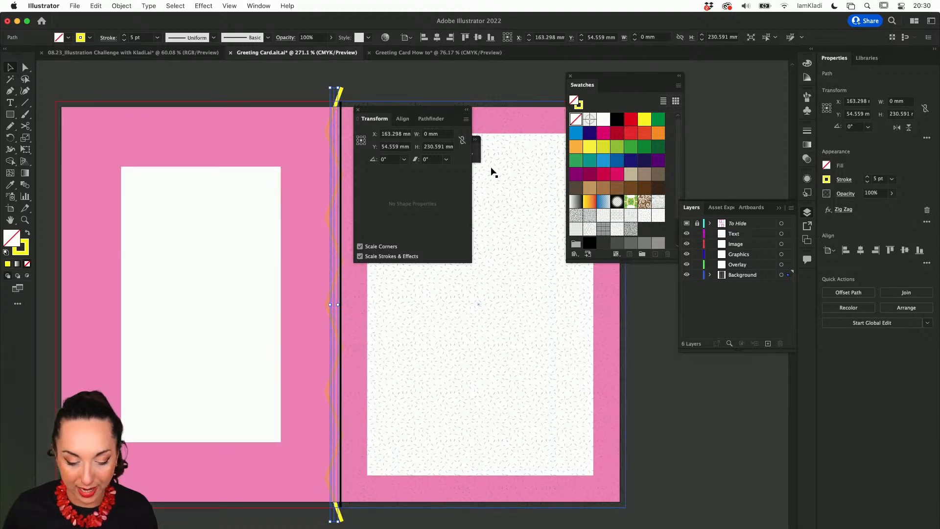
pyautogui.scroll(3, 321, 166)
pyautogui.hscroll(3, 307, 194)
pyautogui.scroll(3, 307, 194)
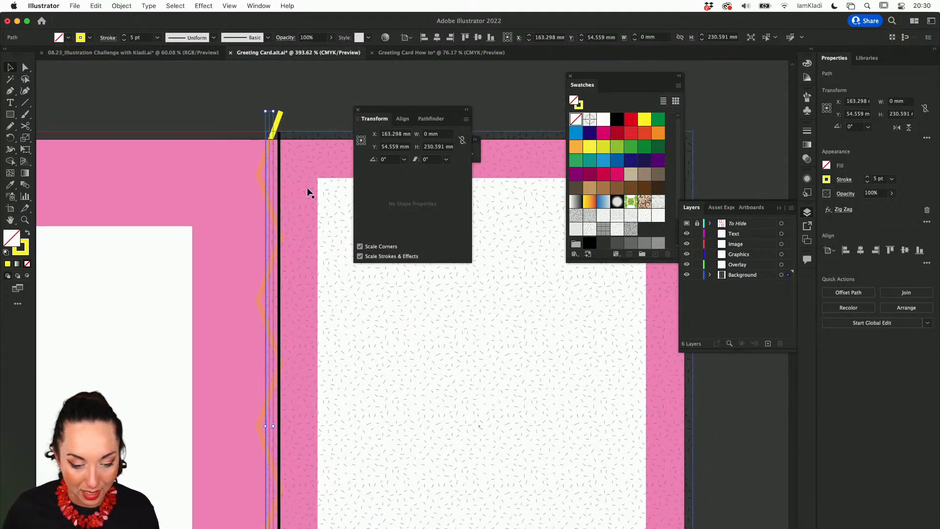
pyautogui.moveTo(276, 126)
pyautogui.mouseDown()
pyautogui.moveTo(288, 130)
pyautogui.moveTo(281, 124)
pyautogui.mouseUp()
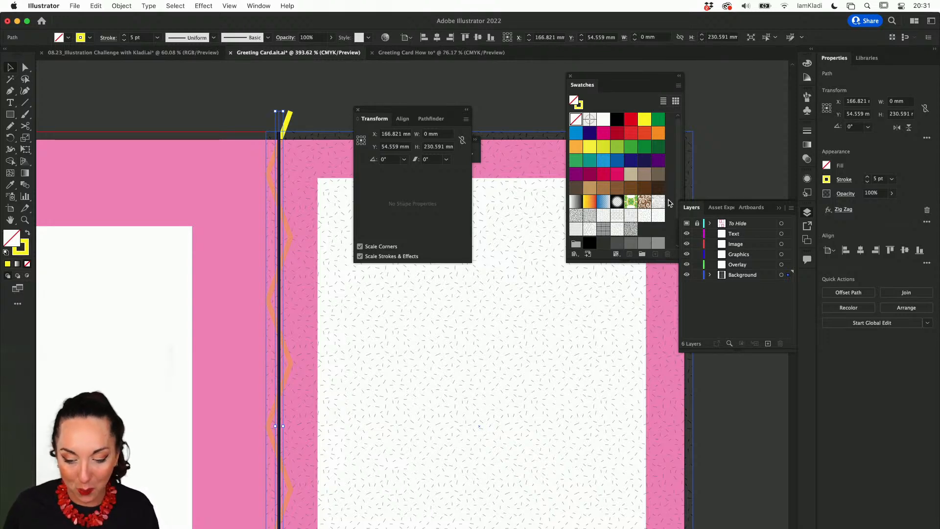
pyautogui.click(696, 224)
pyautogui.click(687, 223)
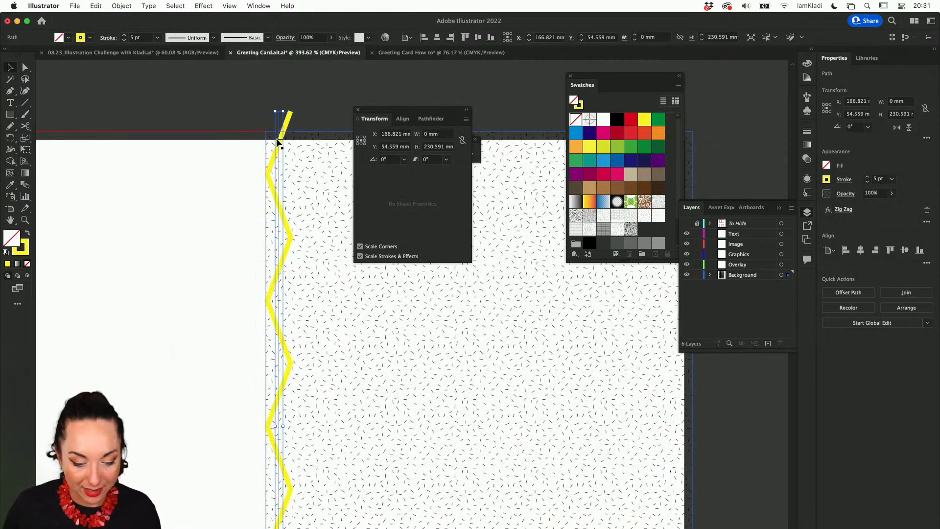
# Duplicate the zig-zag beside the original and give the copy a blue stroke.
pyautogui.moveTo(281, 146); pyautogui.dragTo(288, 146)
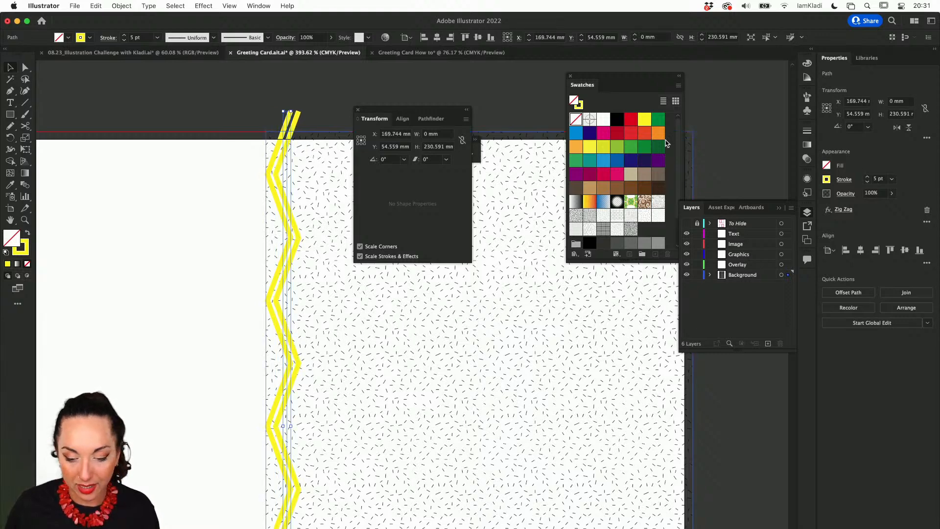
pyautogui.click(828, 181)
pyautogui.click(789, 214)
pyautogui.click(803, 214)
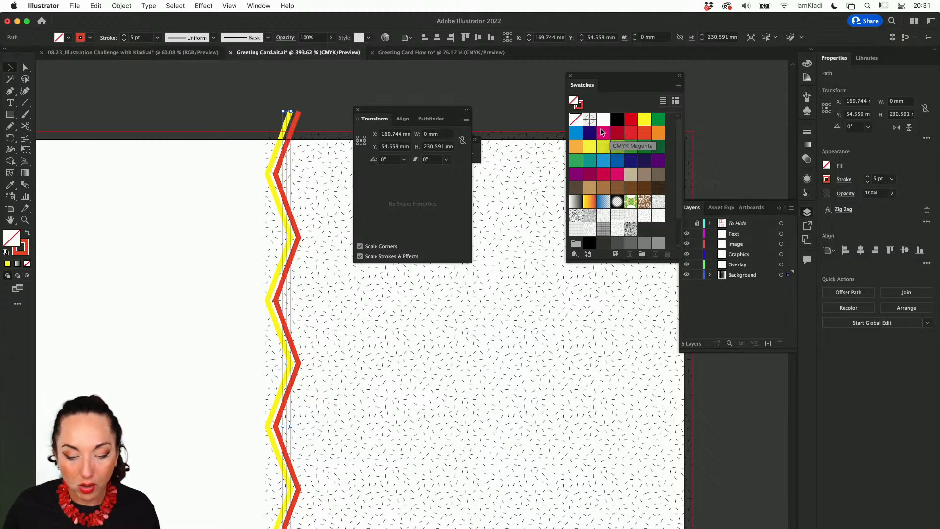
pyautogui.click(576, 133)
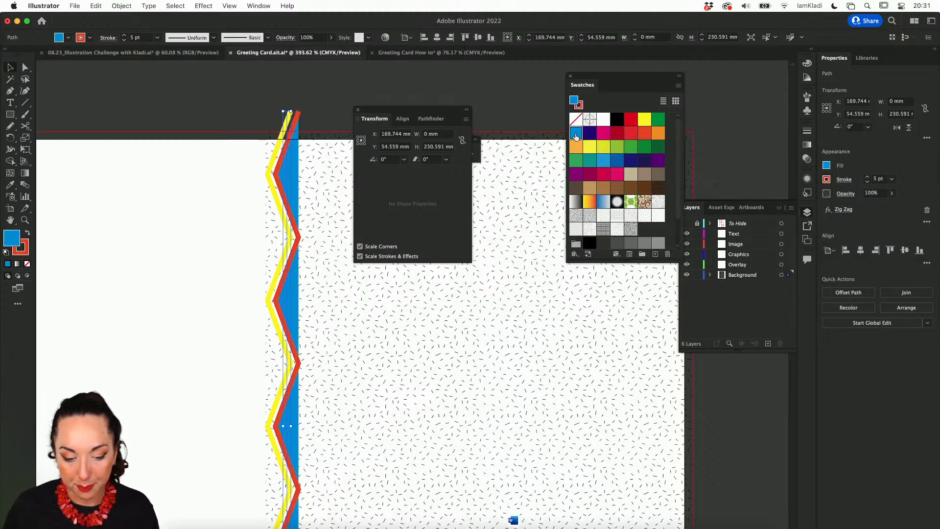
pyautogui.press('super+z')
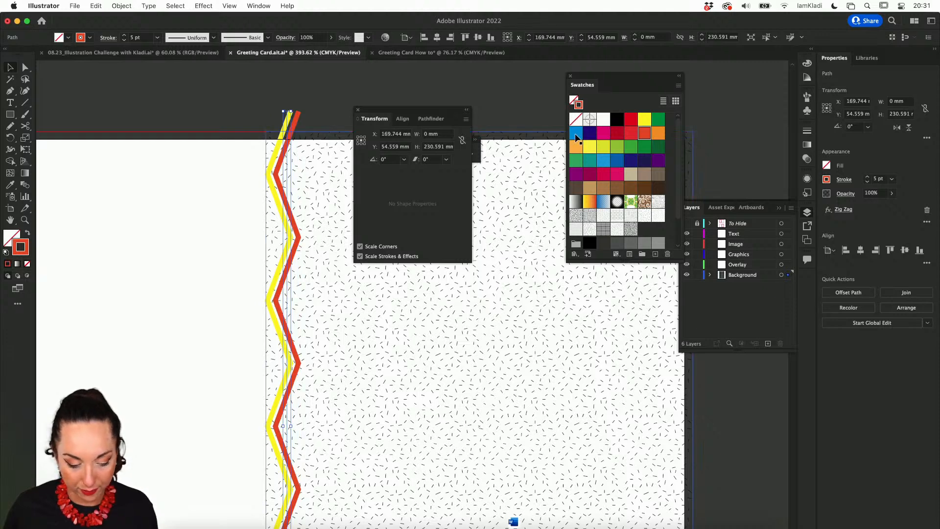
pyautogui.click(604, 161)
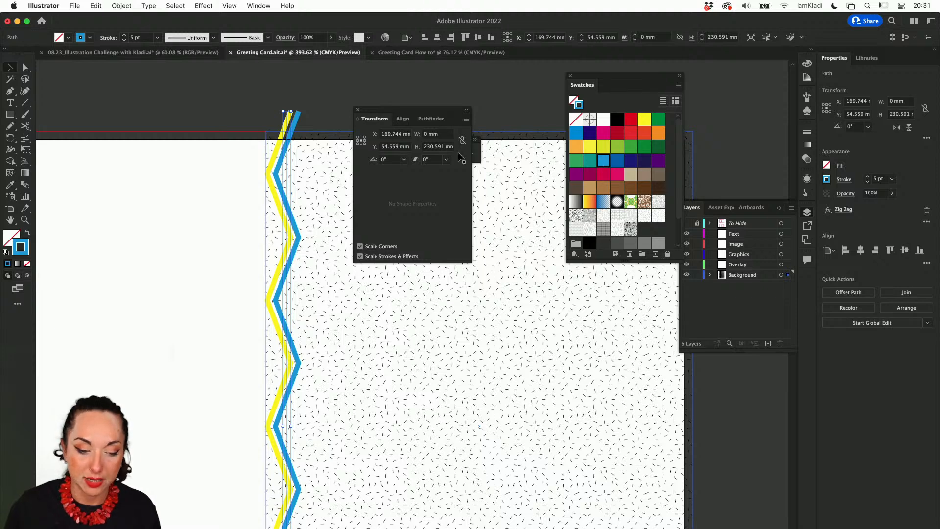
pyautogui.click(204, 5)
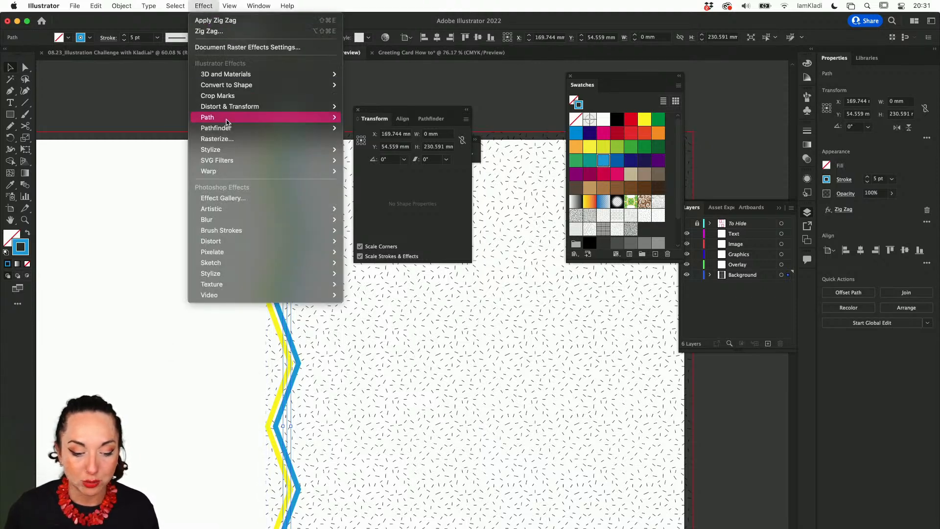
pyautogui.moveTo(241, 109)
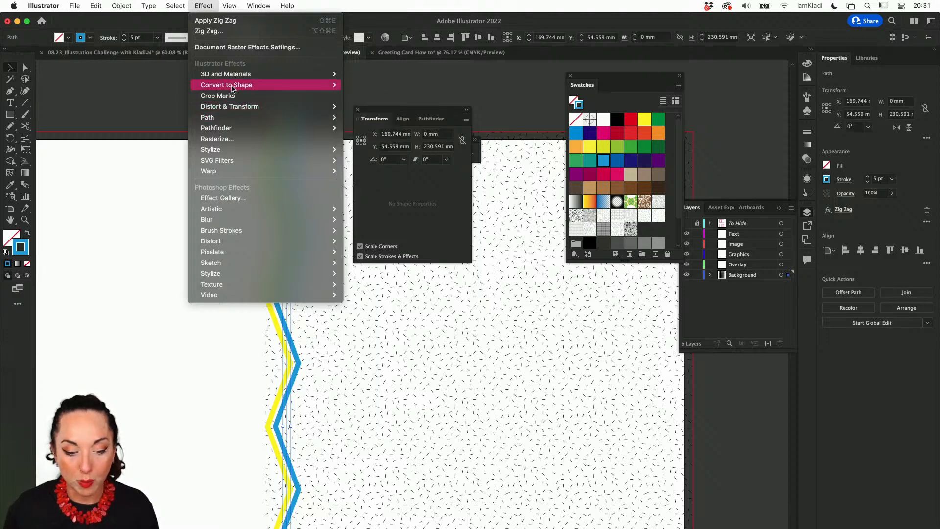
pyautogui.click(223, 32)
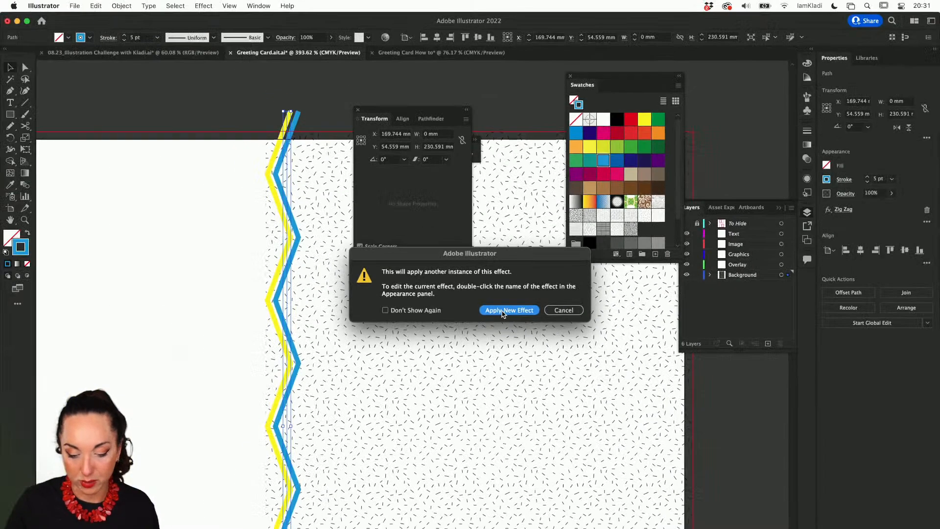
pyautogui.click(563, 310)
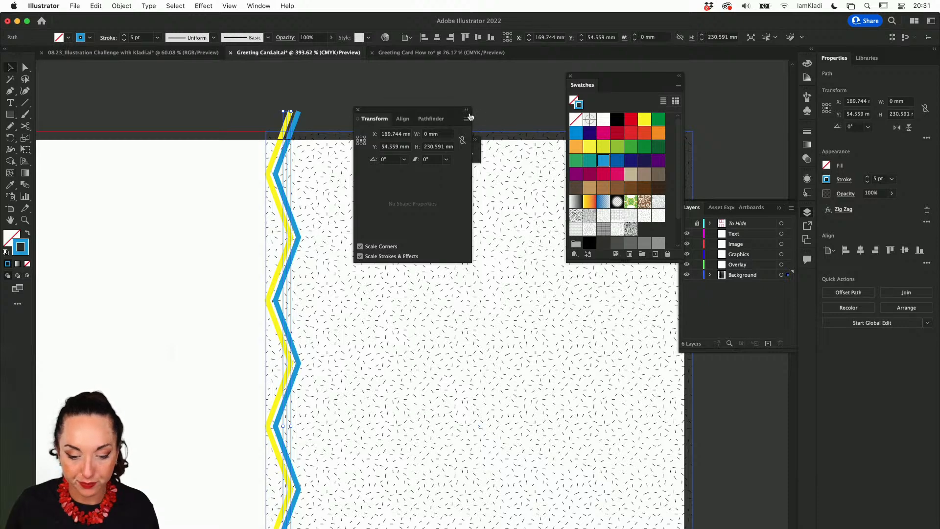
# Float and enlarge the Appearance panel, then select the blue zig-zag path.
pyautogui.click(467, 111)
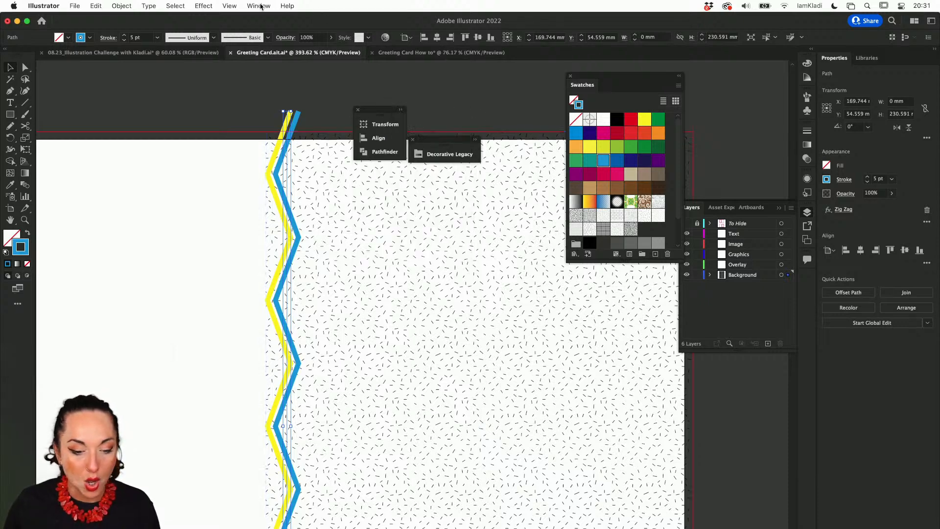
pyautogui.click(260, 5)
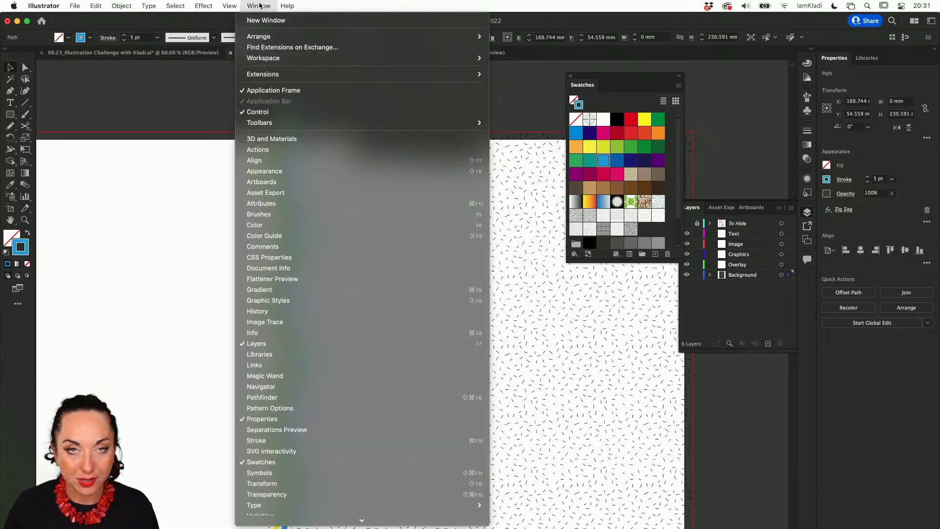
pyautogui.click(265, 170)
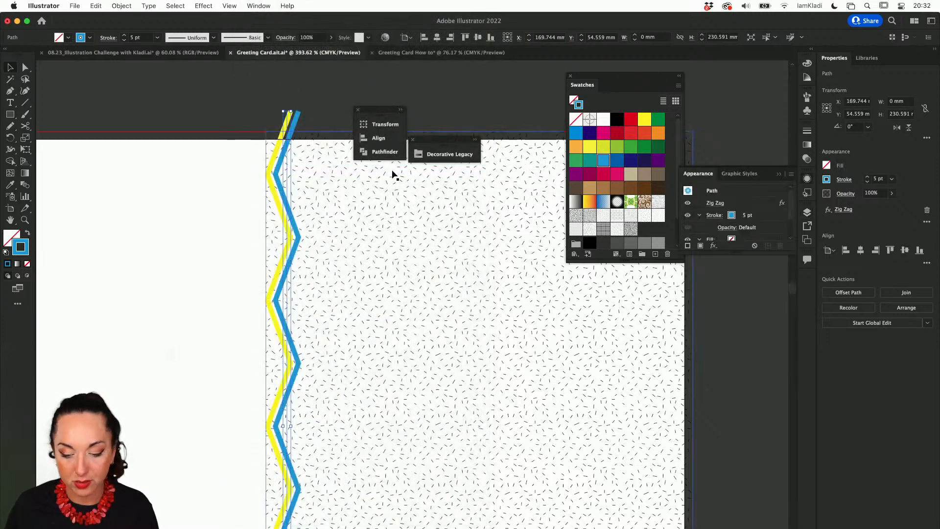
pyautogui.moveTo(699, 173); pyautogui.dragTo(335, 187)
pyautogui.click(373, 301)
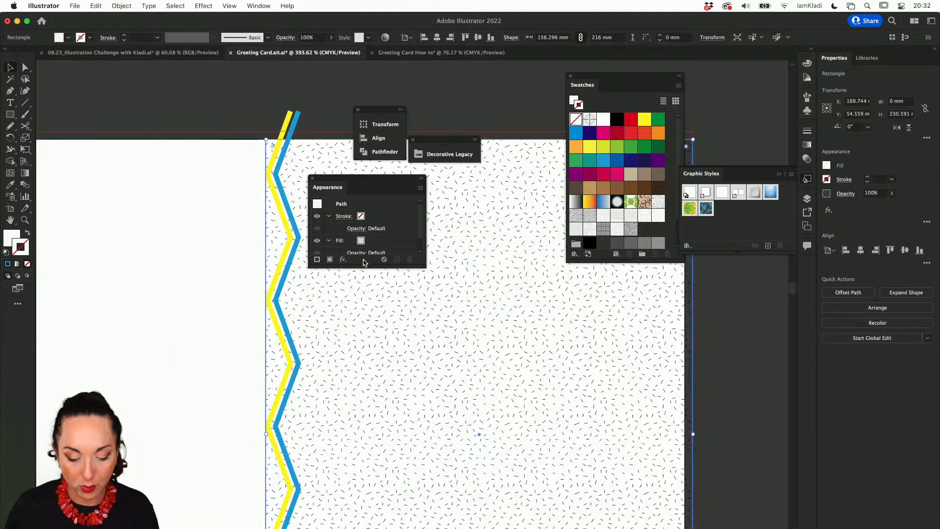
pyautogui.moveTo(366, 268); pyautogui.dragTo(366, 381)
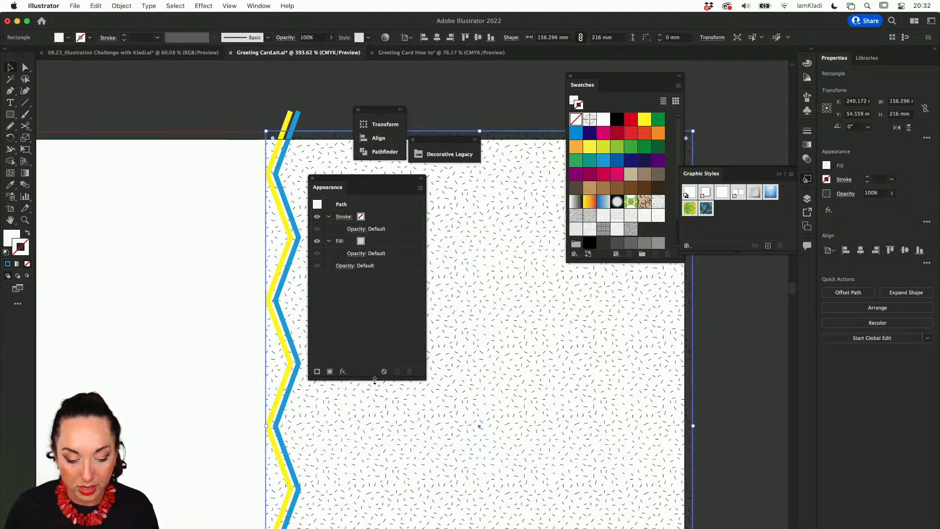
pyautogui.click(282, 171)
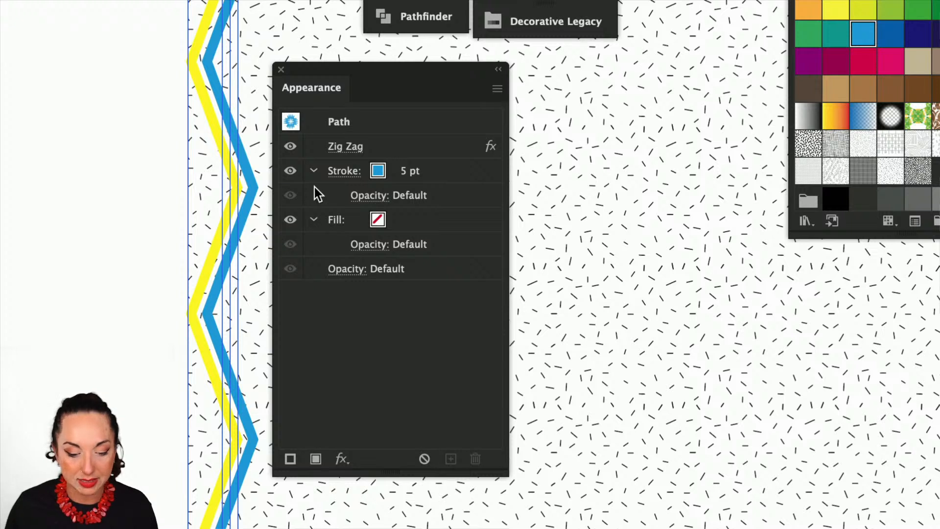
# Thicken the zig-zag stroke to 8 pt and recolour it orange.
pyautogui.click(400, 172)
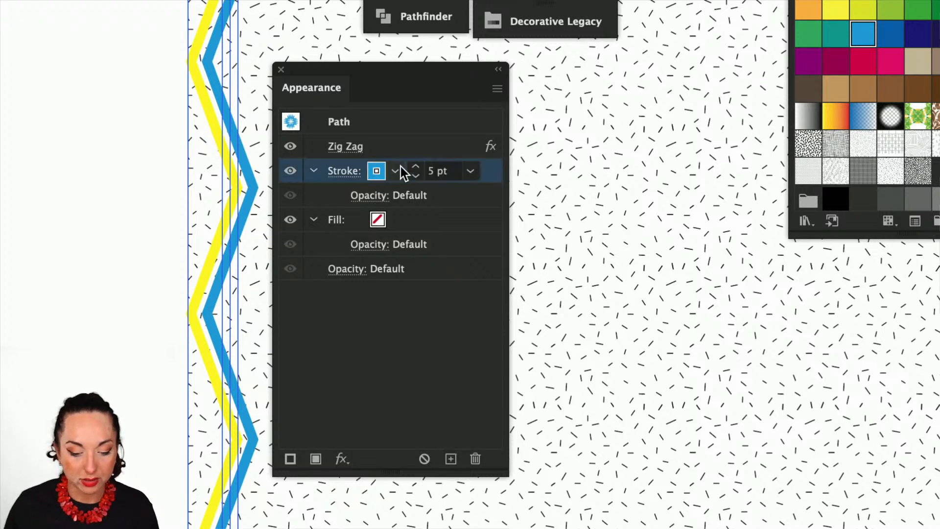
pyautogui.click(412, 169)
pyautogui.click(412, 168)
pyautogui.click(412, 168)
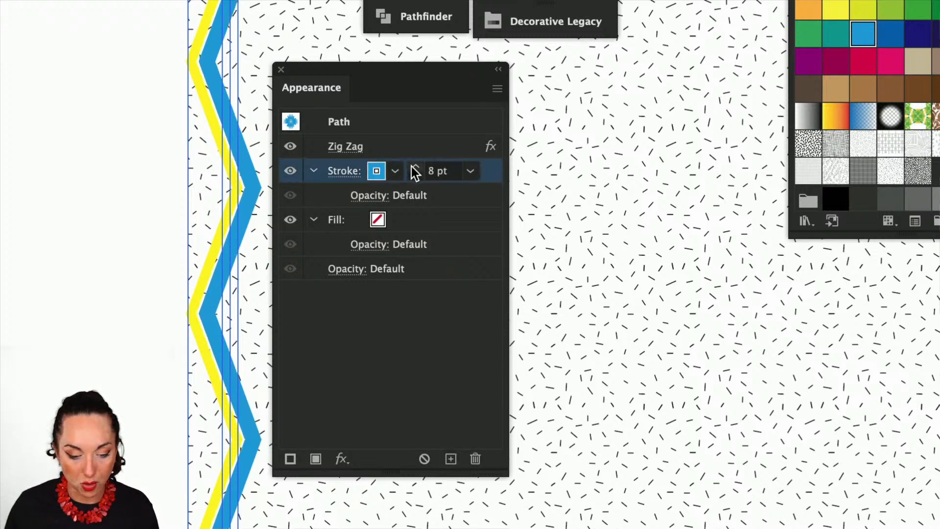
pyautogui.click(395, 171)
pyautogui.click(367, 204)
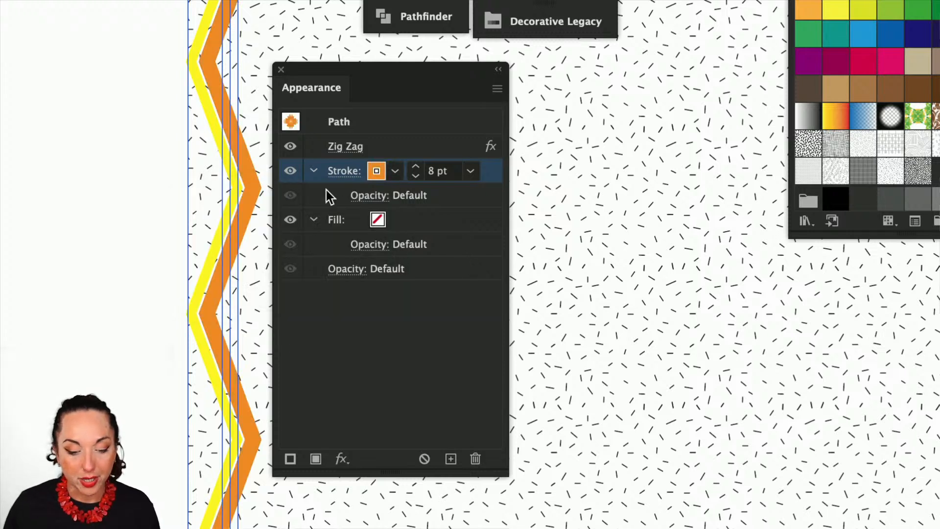
# Toggle the Zig Zag effect off and on to compare, leaving it on.
pyautogui.click(289, 147)
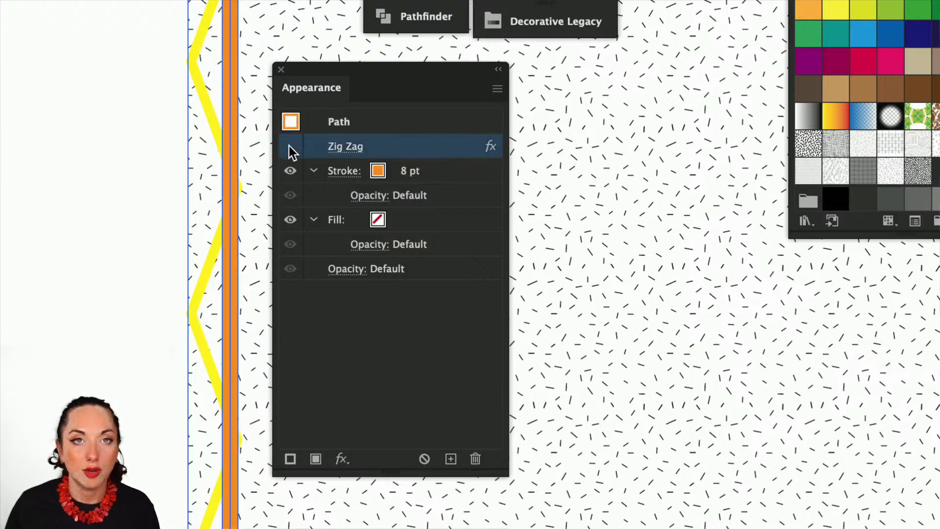
pyautogui.click(289, 146)
pyautogui.click(289, 146)
pyautogui.click(289, 146)
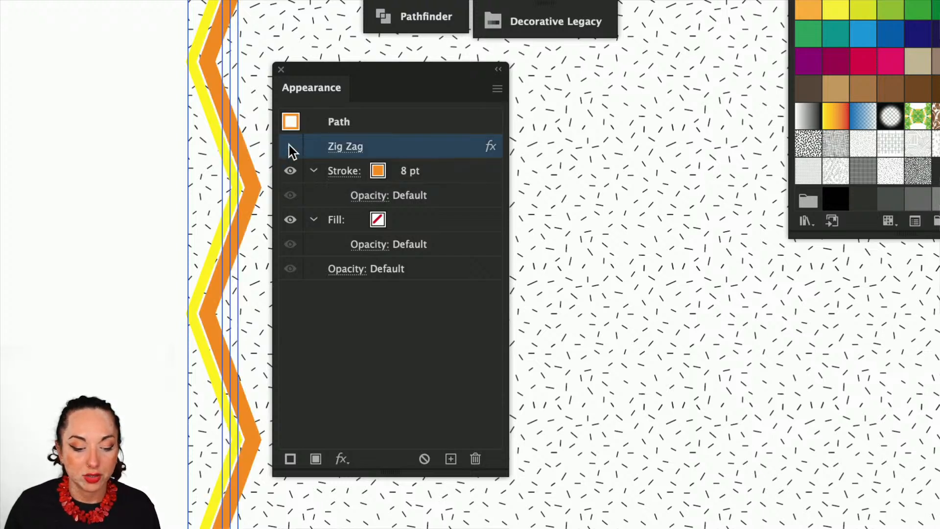
pyautogui.click(289, 146)
pyautogui.click(289, 146)
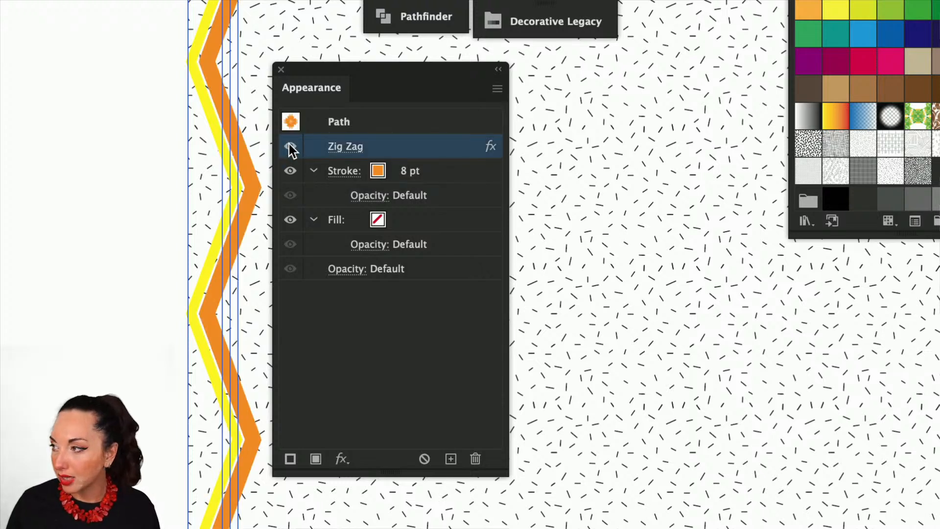
pyautogui.click(288, 145)
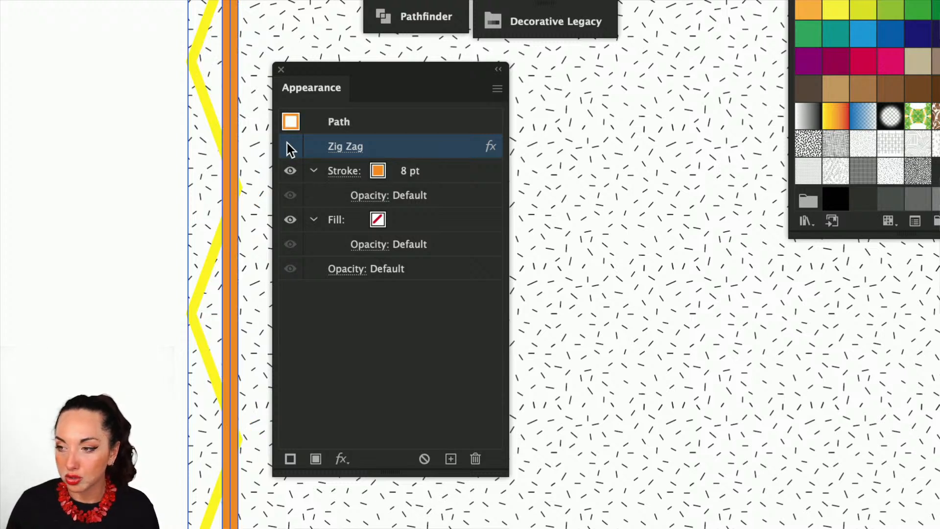
pyautogui.click(290, 150)
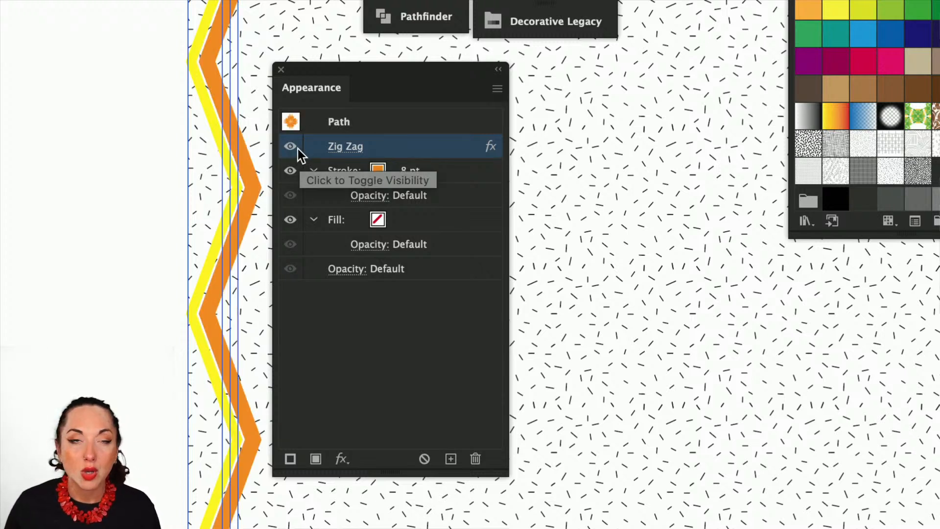
pyautogui.click(297, 149)
pyautogui.click(294, 149)
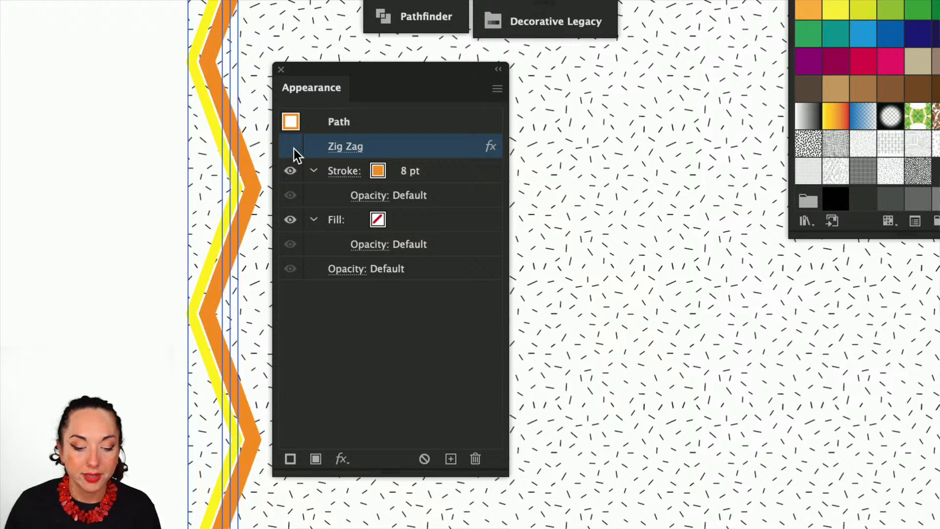
pyautogui.click(341, 150)
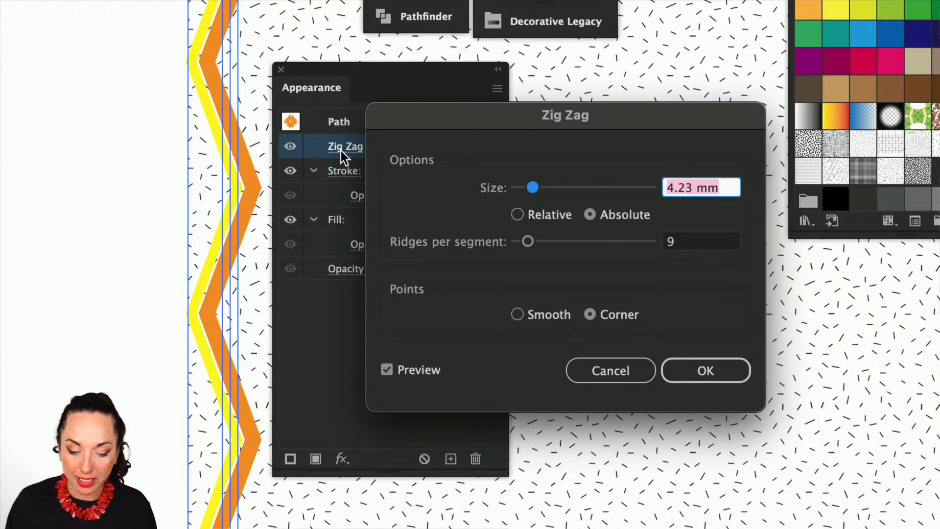
pyautogui.moveTo(547, 178); pyautogui.dragTo(531, 190)
pyautogui.moveTo(528, 241)
pyautogui.mouseDown()
pyautogui.moveTo(552, 242)
pyautogui.moveTo(540, 242)
pyautogui.mouseUp()
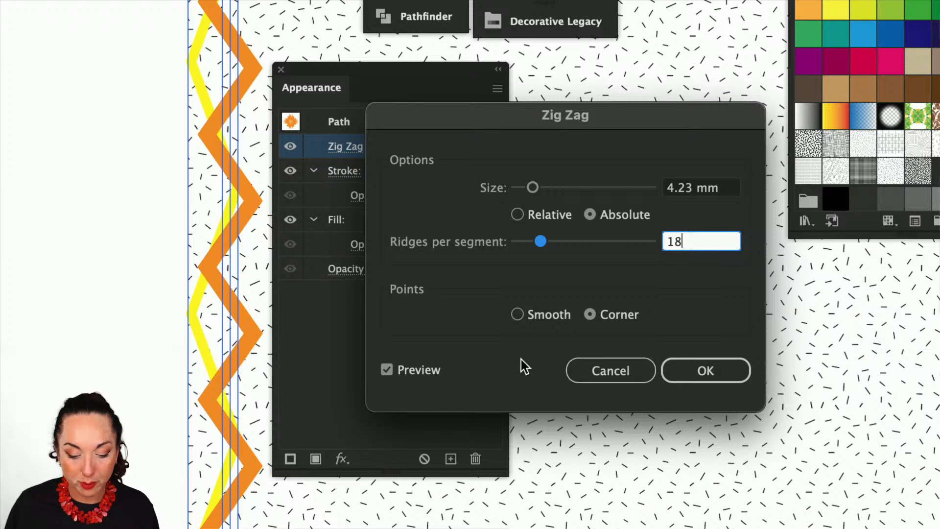
pyautogui.click(424, 371)
pyautogui.click(423, 372)
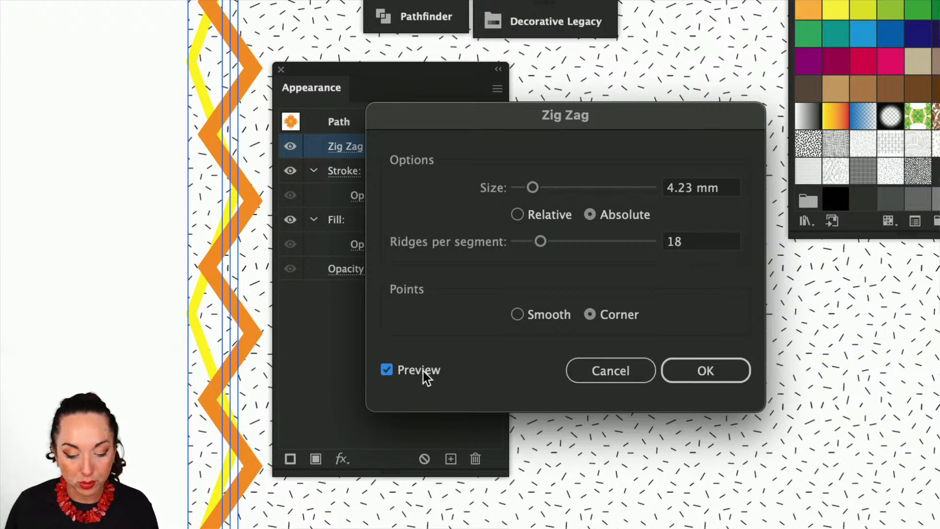
pyautogui.click(544, 315)
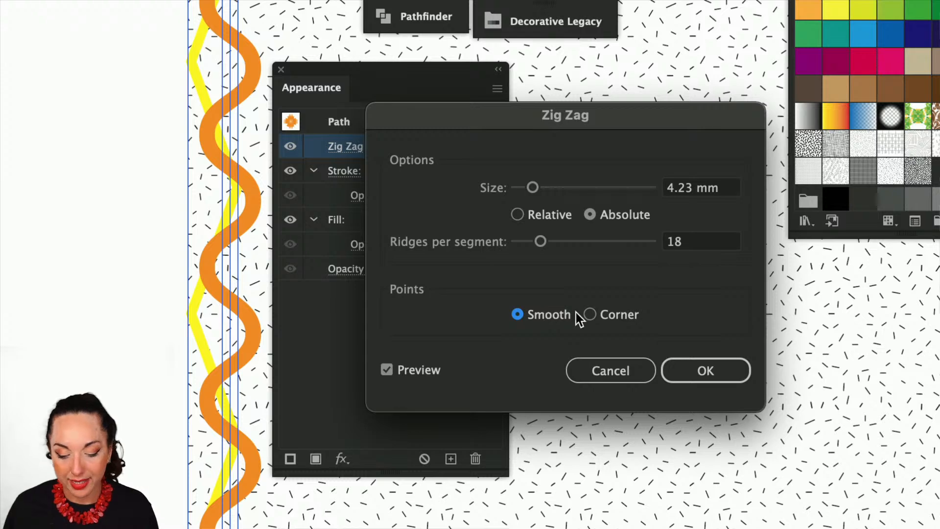
pyautogui.click(602, 313)
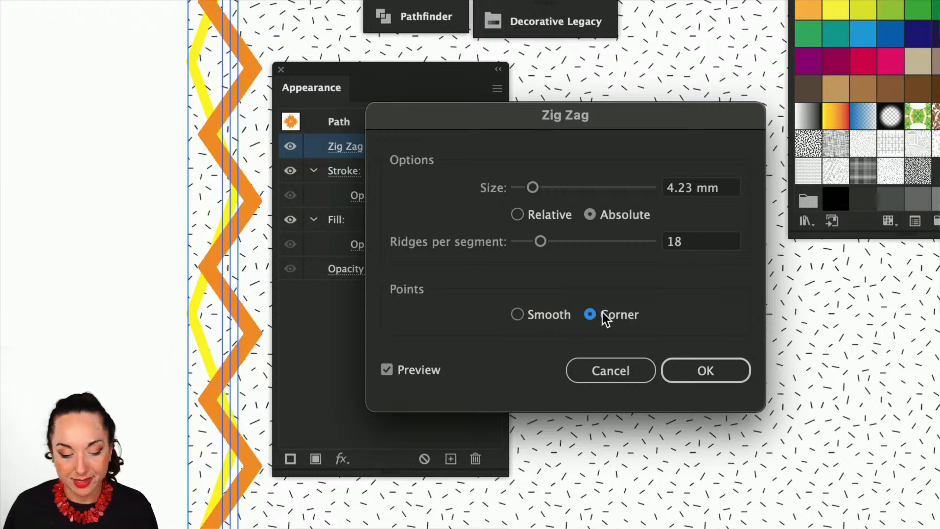
pyautogui.click(610, 372)
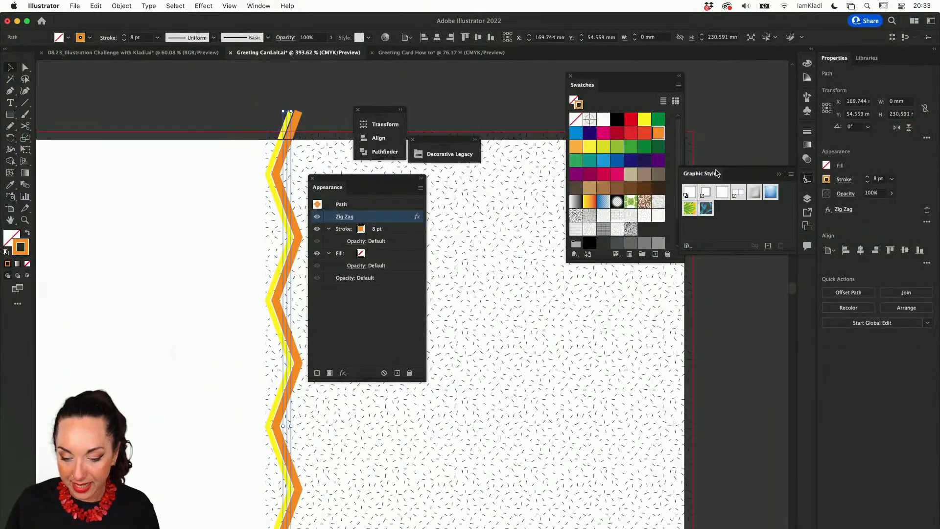
# Tidy the panels and toggle the To Hide layer to reveal the pink background.
pyautogui.click(779, 174)
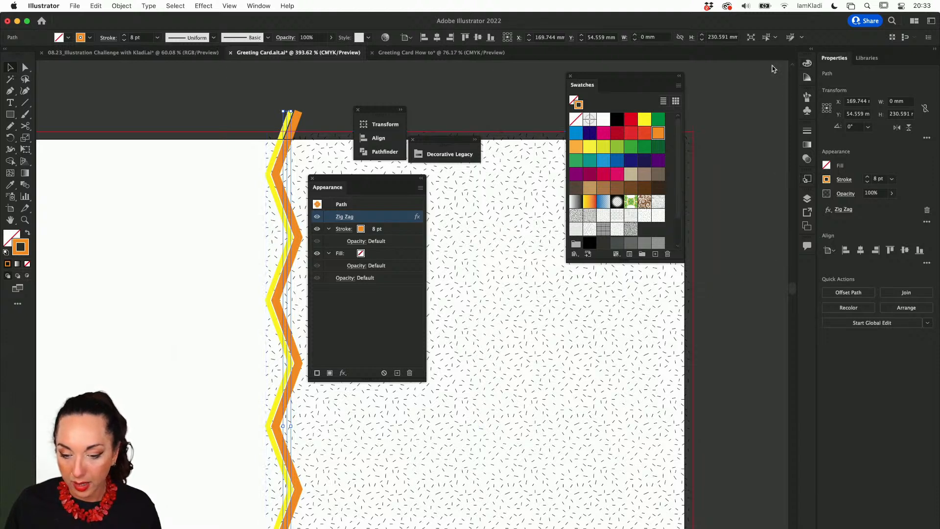
pyautogui.moveTo(652, 78); pyautogui.dragTo(766, 58)
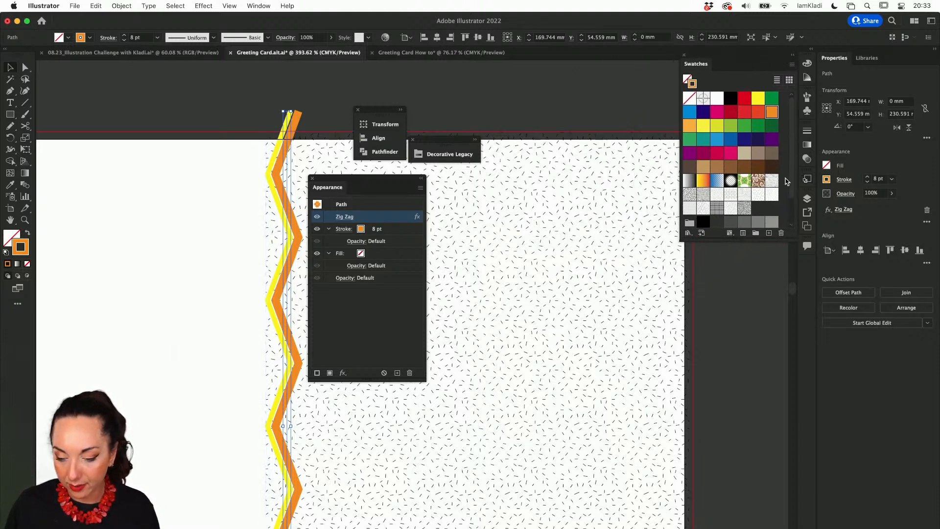
pyautogui.click(807, 199)
pyautogui.click(688, 210)
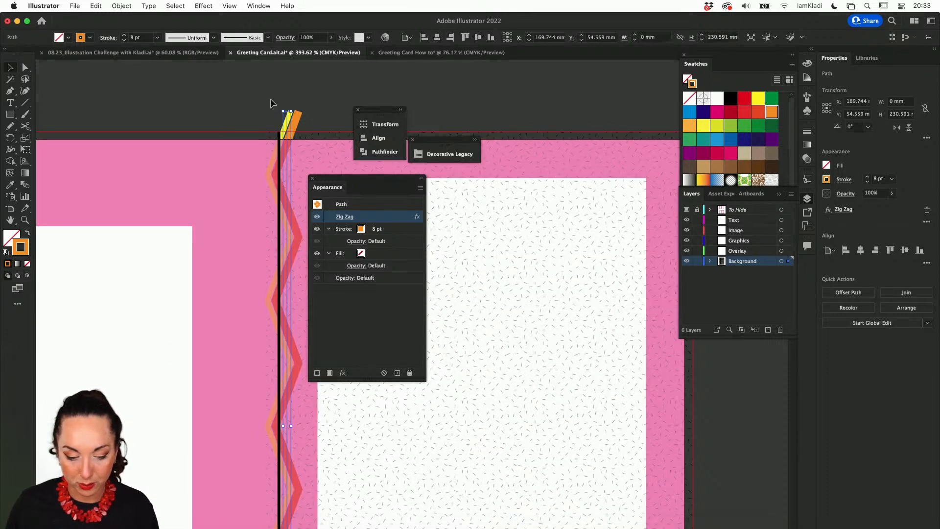
# Nudge the zig-zag stripes two steps left to X 166.164 mm, then deselect.
pyautogui.keyDown('shift'); pyautogui.click(303, 116); pyautogui.keyUp('shift')
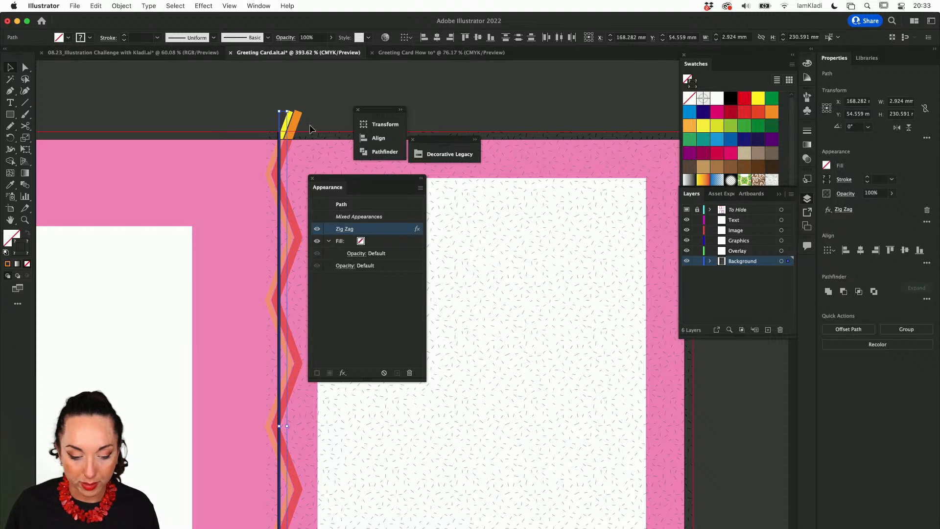
pyautogui.press('Left')
pyautogui.press('Left')
pyautogui.press('Left')
pyautogui.press('Left')
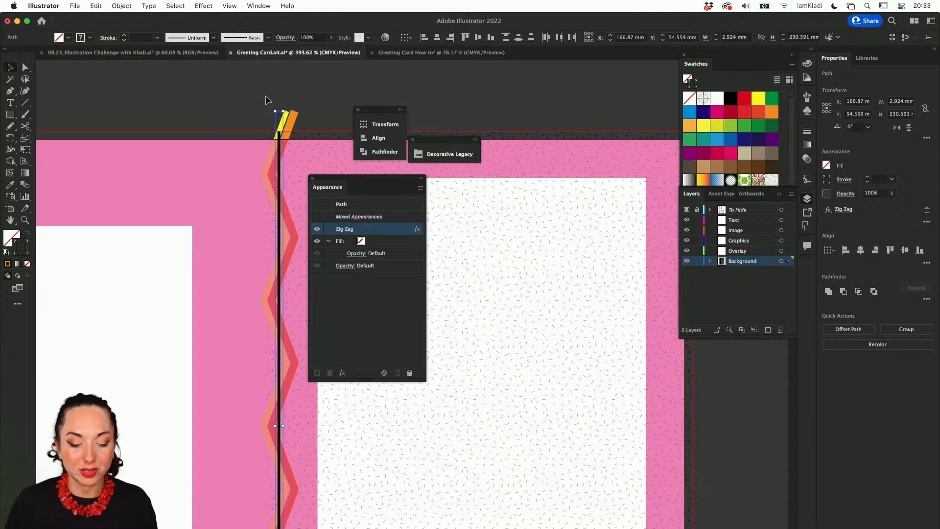
pyautogui.press('Left')
pyautogui.press('Left')
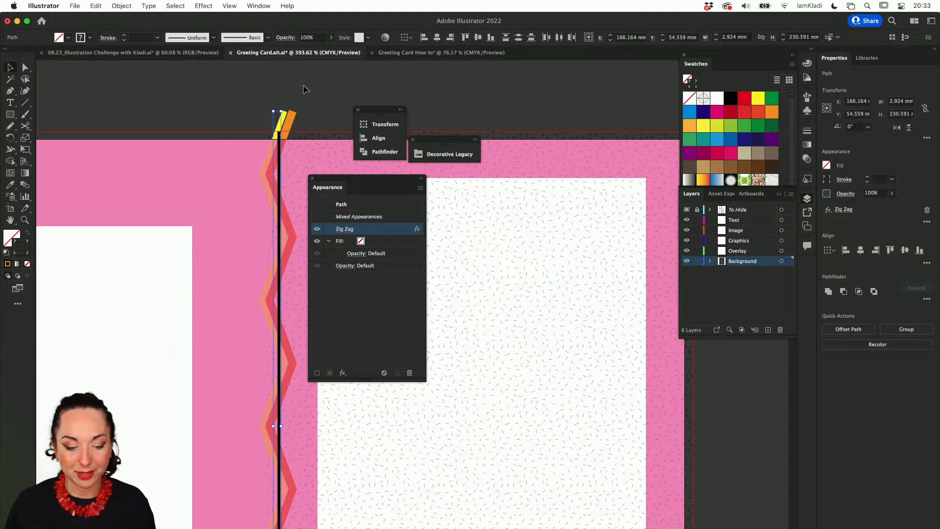
pyautogui.click(336, 95)
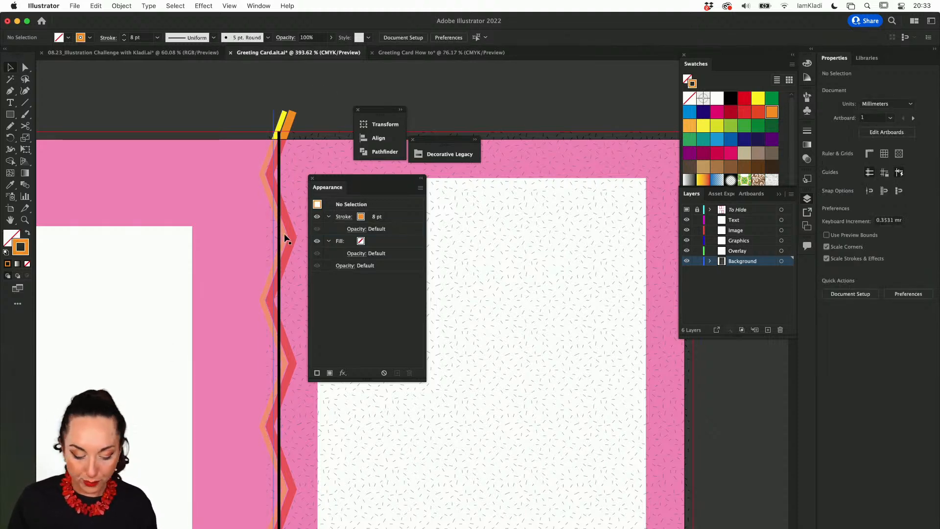
pyautogui.hscroll(-5, 238, 289)
pyautogui.scroll(-3, 238, 289)
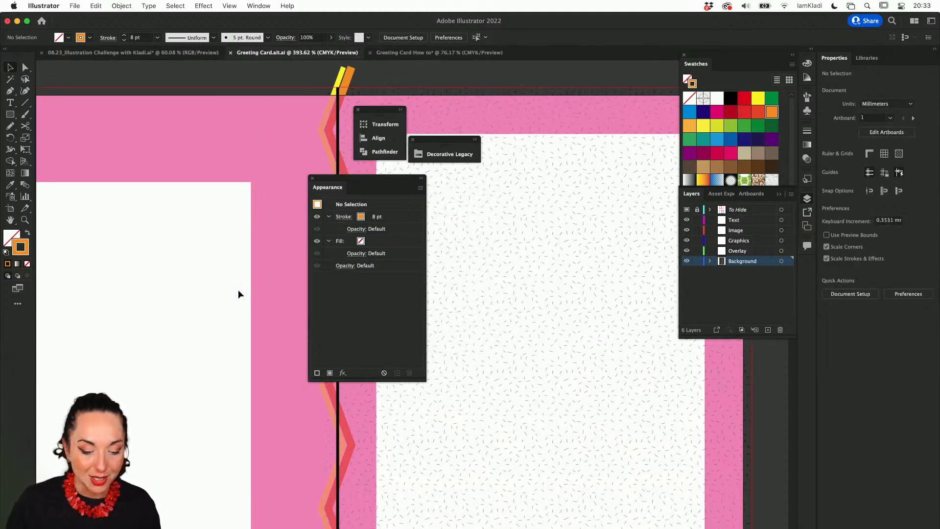
pyautogui.scroll(-10, 238, 290)
pyautogui.hscroll(-2, 238, 289)
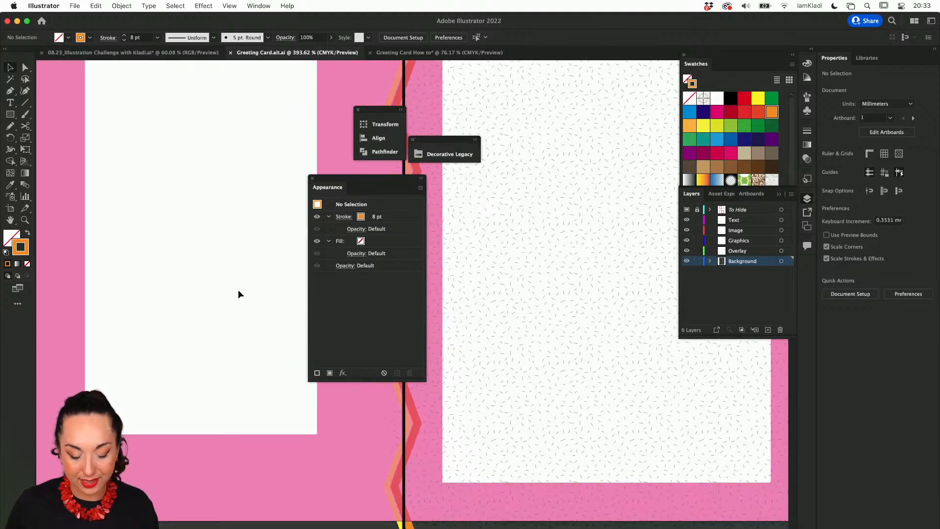
# Draw a text frame on the left white panel and type the social-media handle.
pyautogui.press('t')
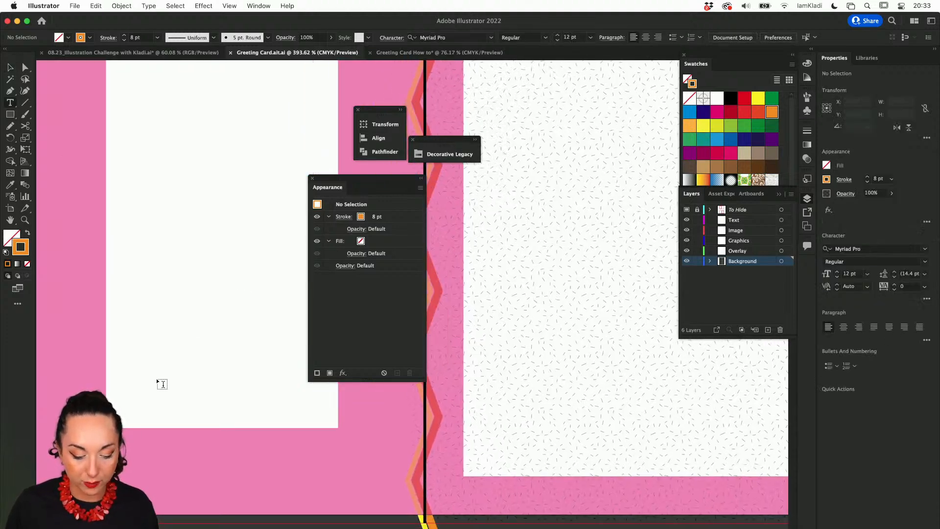
pyautogui.moveTo(152, 394); pyautogui.dragTo(292, 426)
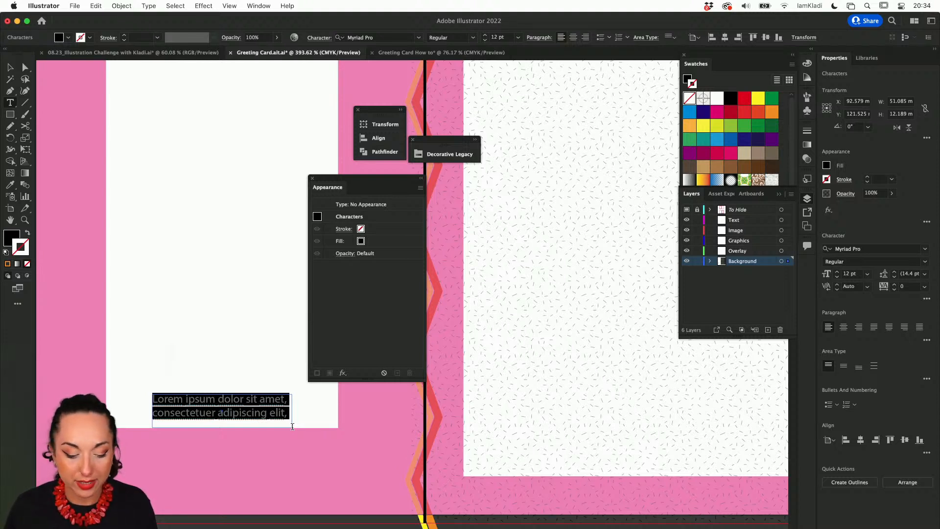
pyautogui.write('ia')
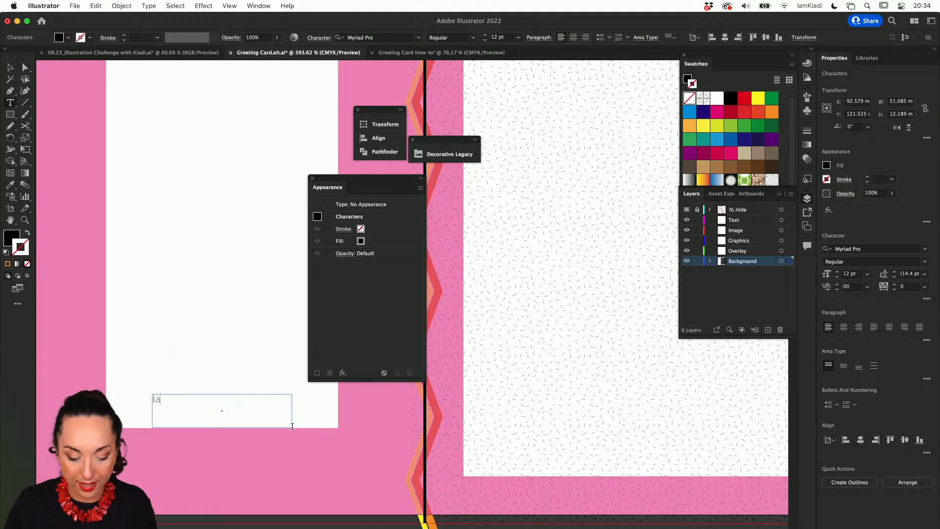
pyautogui.write('mklad')
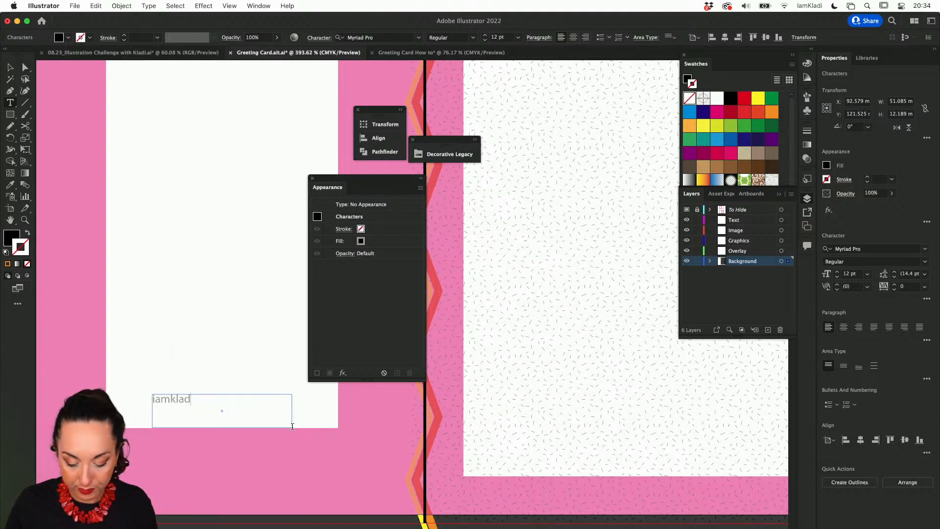
pyautogui.write('i.com')
pyautogui.press('super+a')
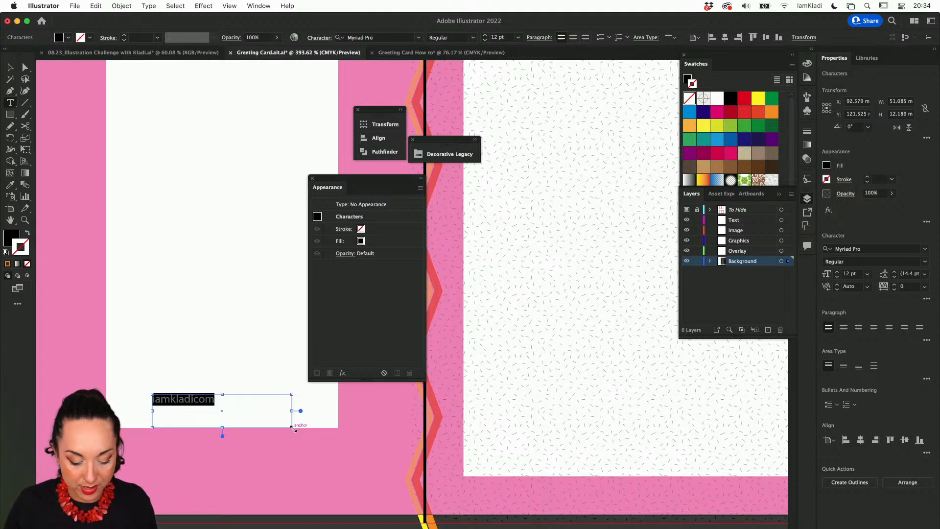
pyautogui.write('@iam')
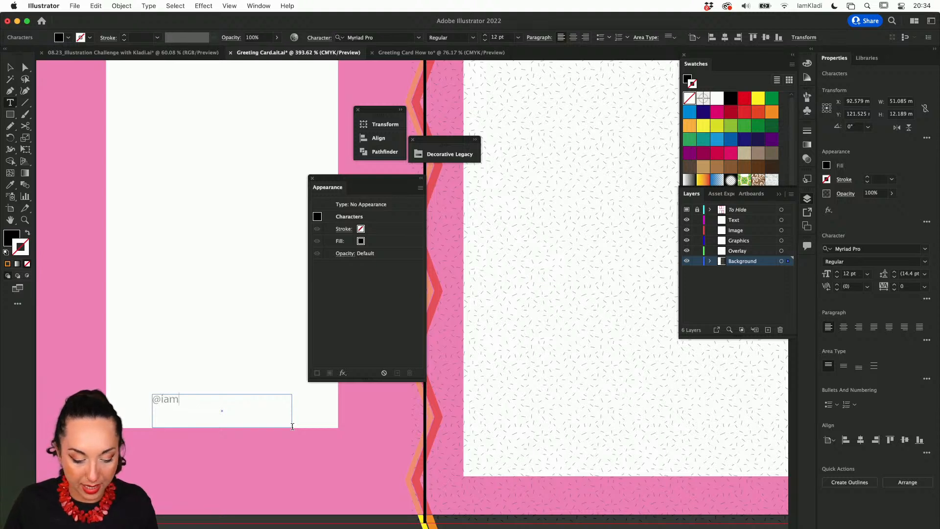
pyautogui.write('kladi')
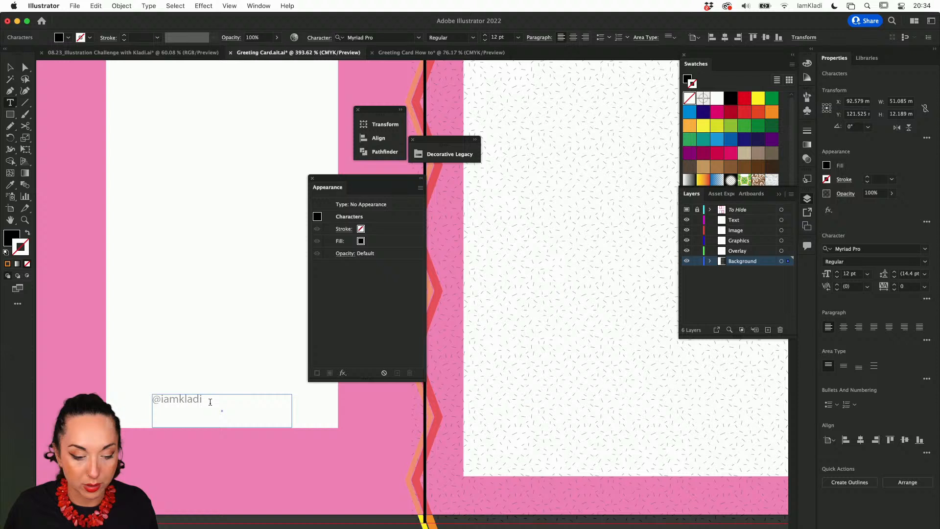
# Move the handle text object from the Background layer into the Text layer.
pyautogui.press('super+a')
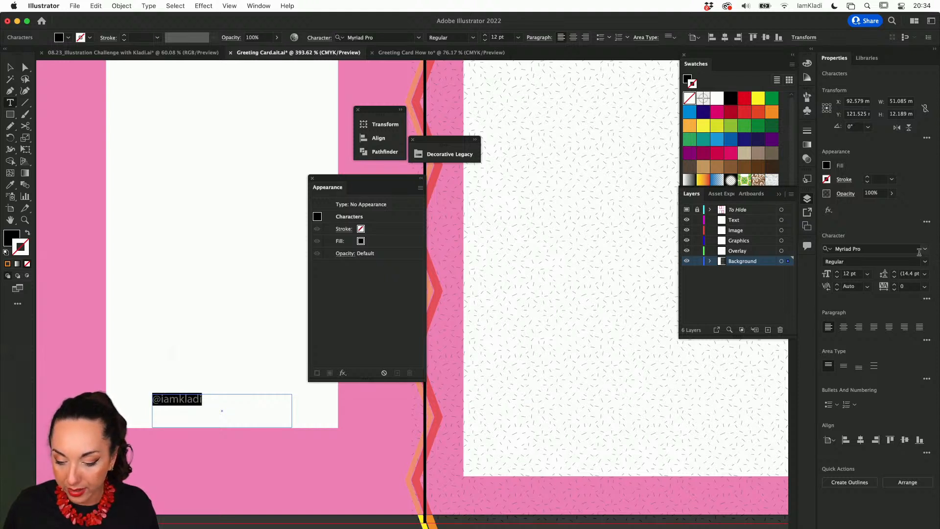
pyautogui.click(710, 261)
pyautogui.moveTo(747, 226); pyautogui.dragTo(747, 222)
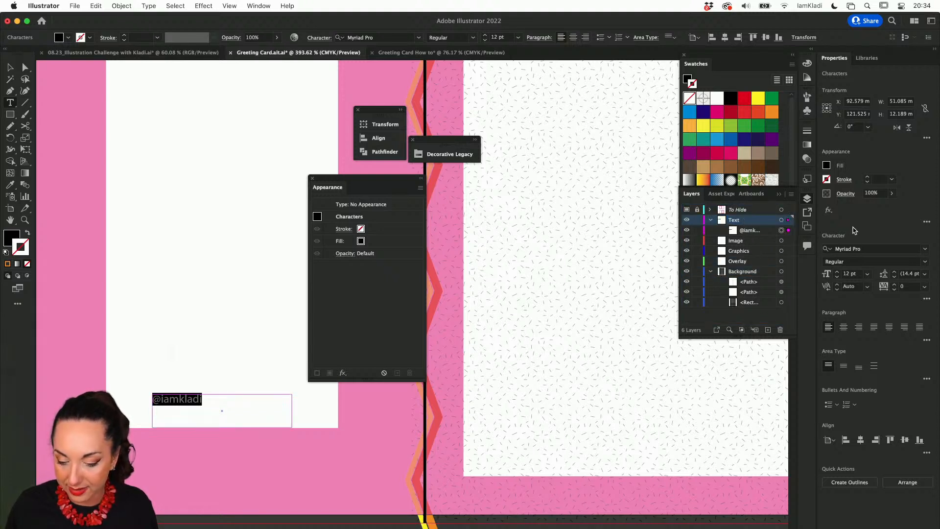
# Change the handle's font to Aktiv Grotesk Ex Black.
pyautogui.click(929, 250)
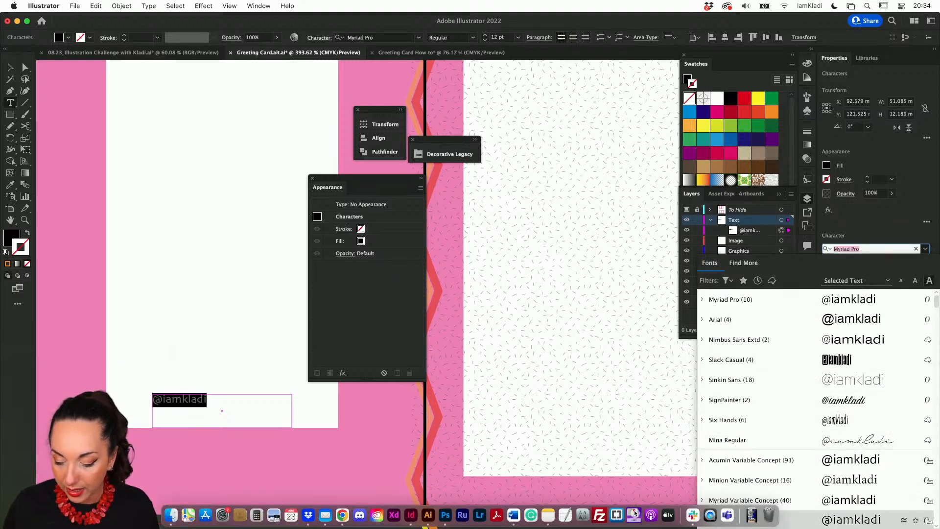
pyautogui.scroll(-5, 836, 504)
pyautogui.scroll(-5, 837, 417)
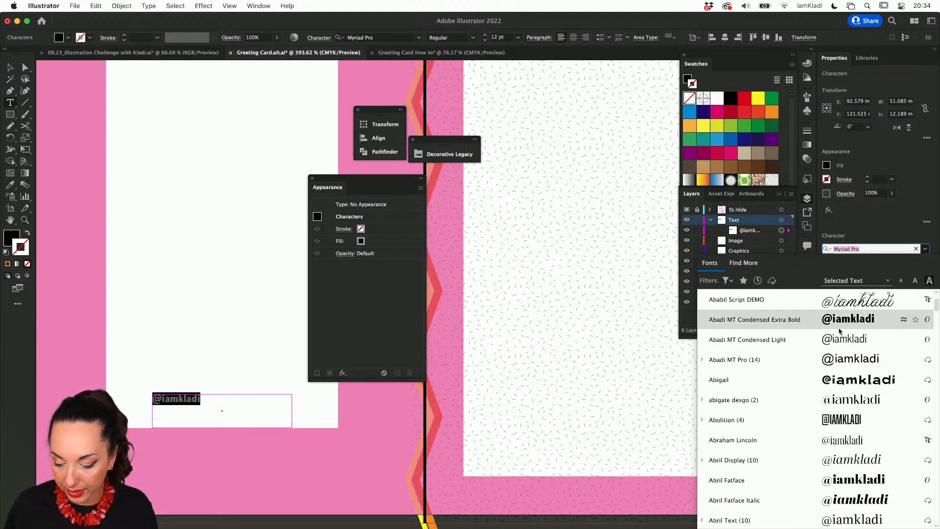
pyautogui.scroll(-4, 839, 373)
pyautogui.scroll(-5, 840, 385)
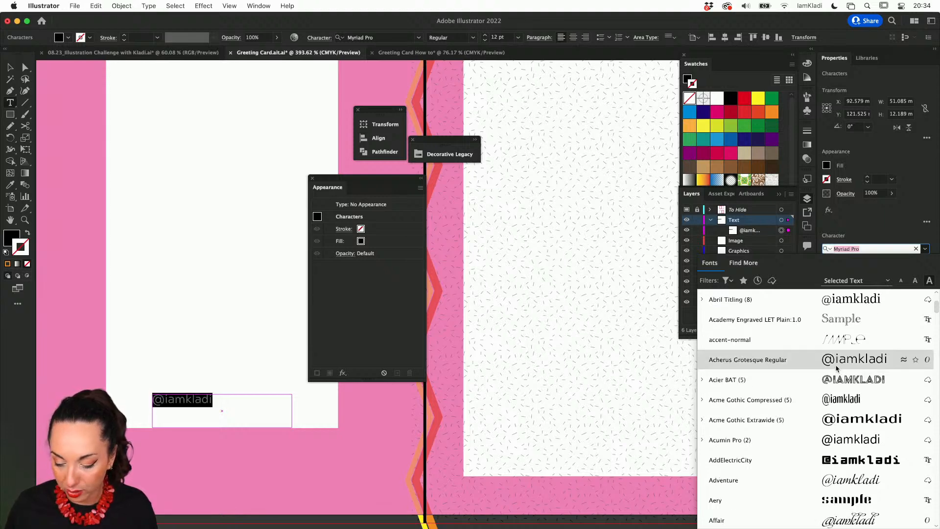
pyautogui.scroll(-5, 838, 365)
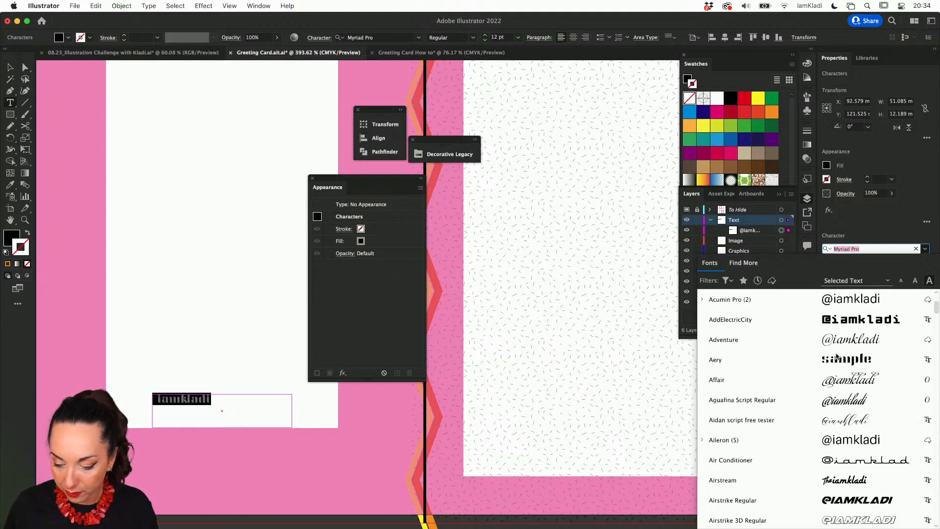
pyautogui.scroll(-6, 854, 384)
pyautogui.scroll(-10, 854, 383)
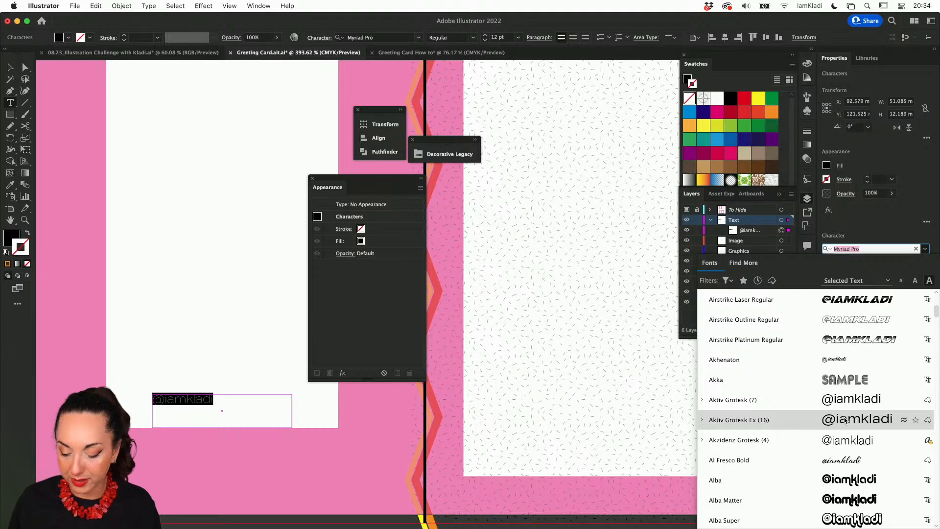
pyautogui.click(705, 421)
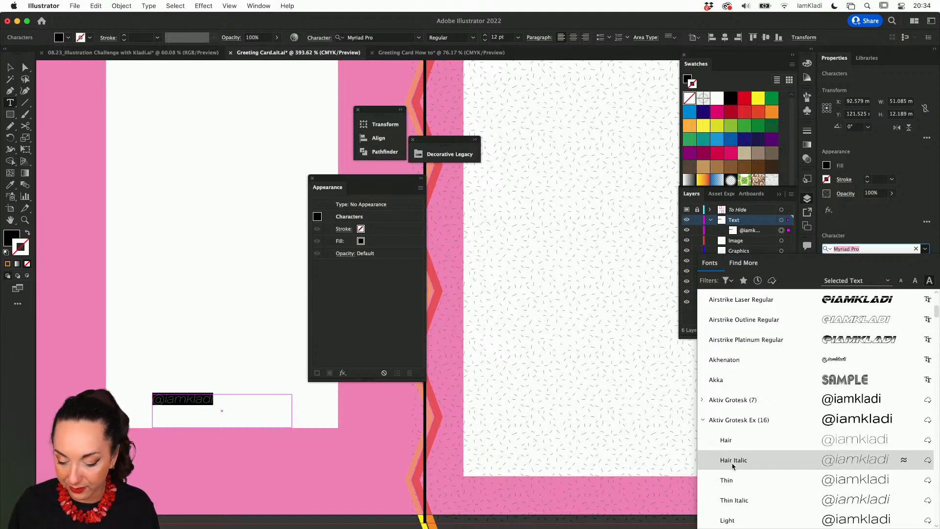
pyautogui.scroll(-10, 731, 456)
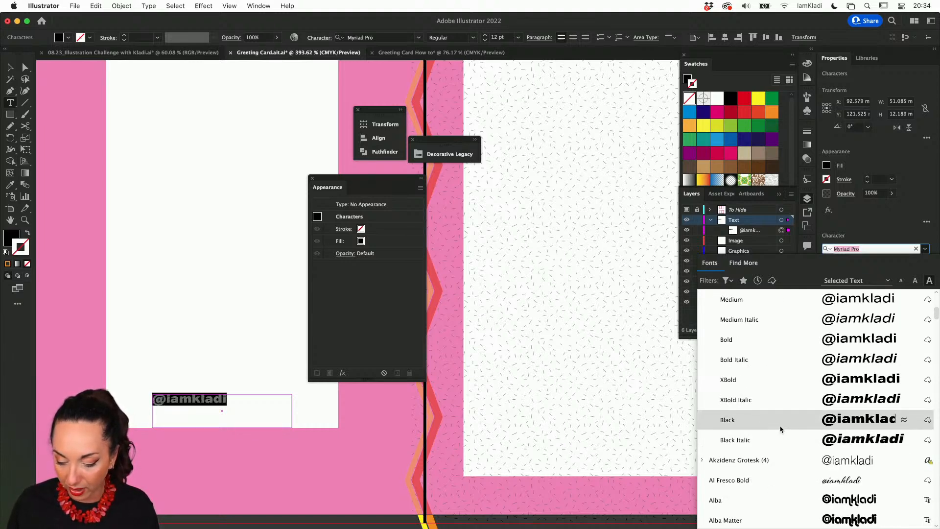
pyautogui.click(781, 421)
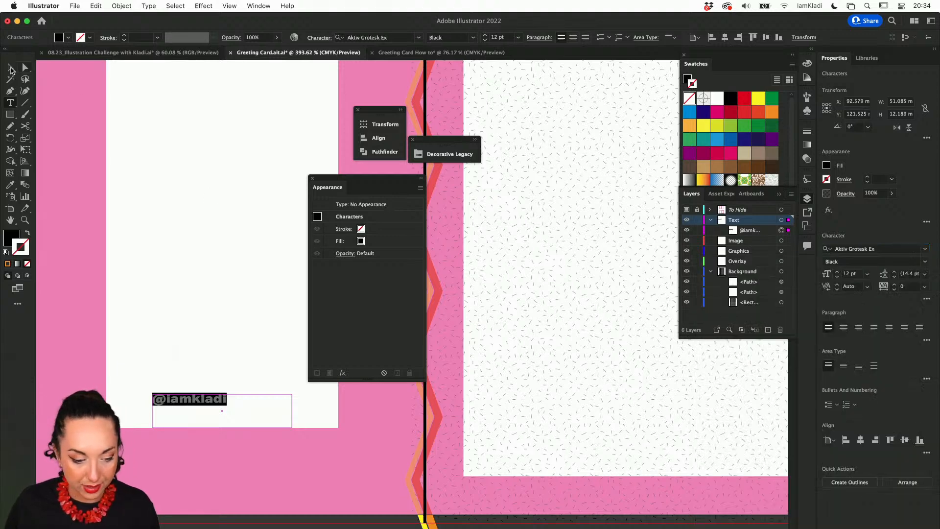
pyautogui.click(11, 68)
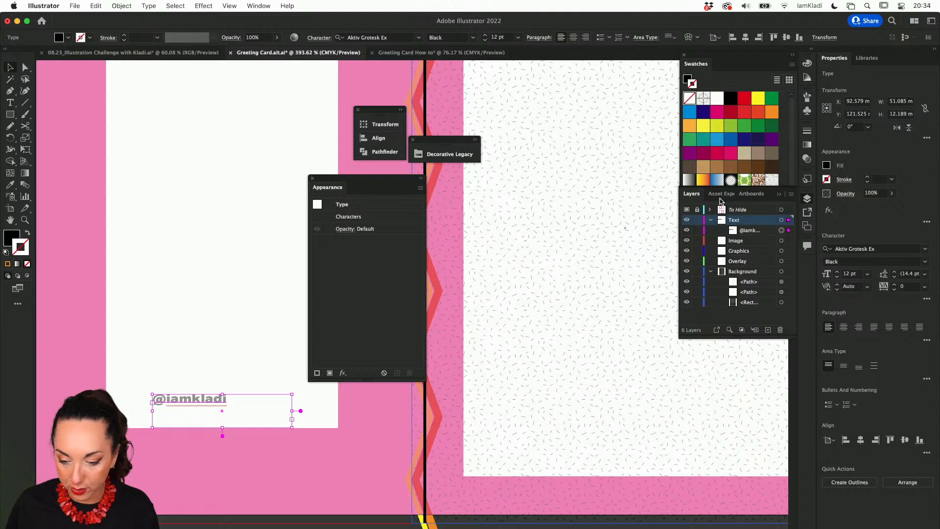
# Convert the handle from area text to point text and drag it right.
pyautogui.doubleClick(213, 401)
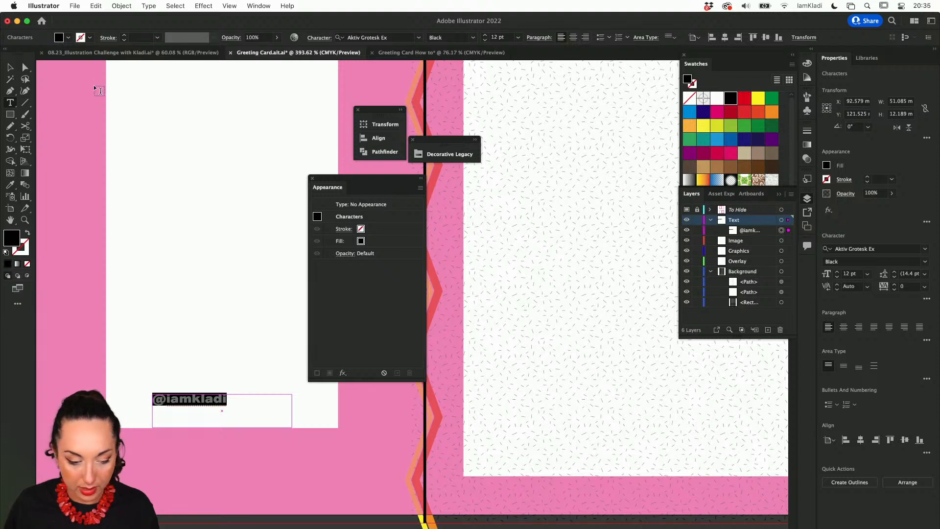
pyautogui.click(11, 68)
pyautogui.click(193, 375)
pyautogui.click(199, 401)
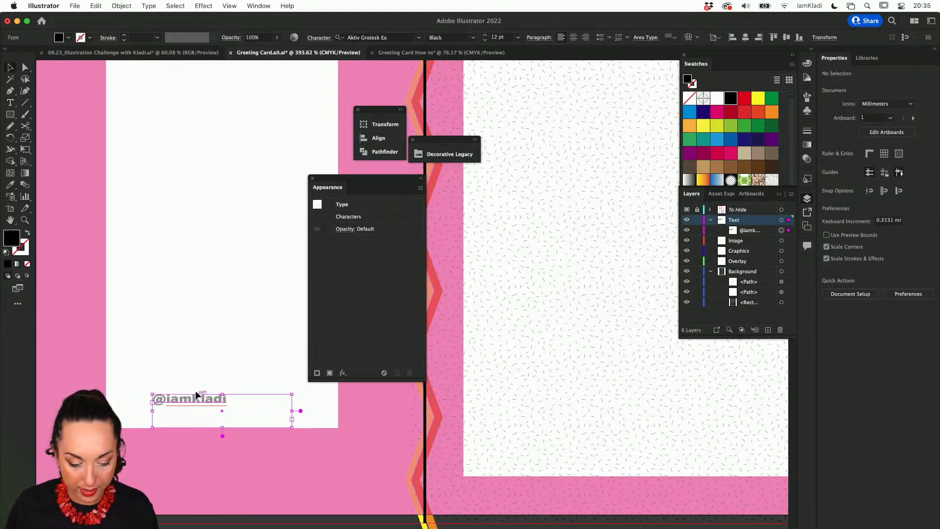
pyautogui.doubleClick(199, 402)
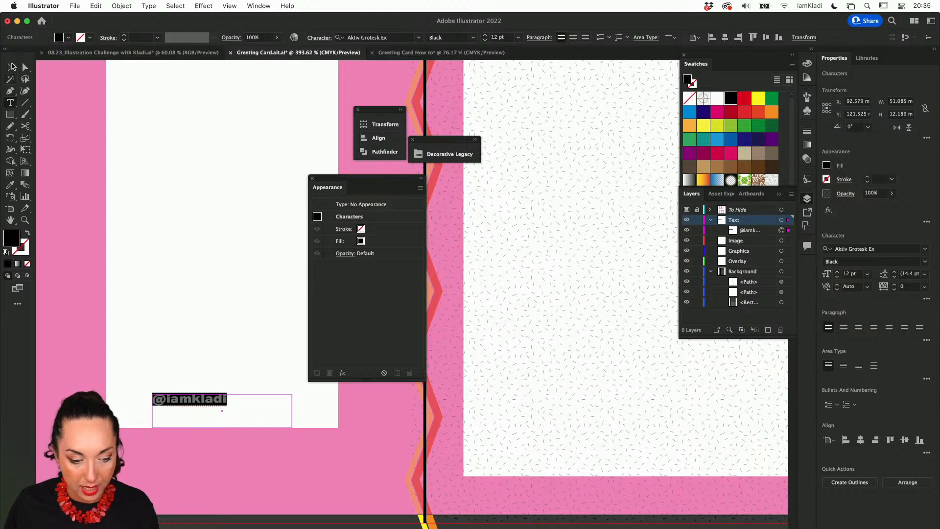
pyautogui.click(11, 68)
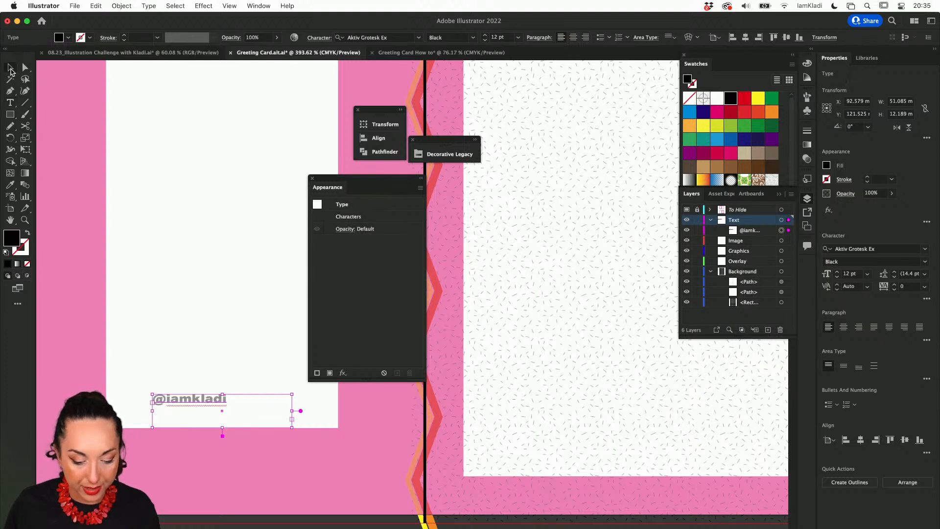
pyautogui.doubleClick(301, 410)
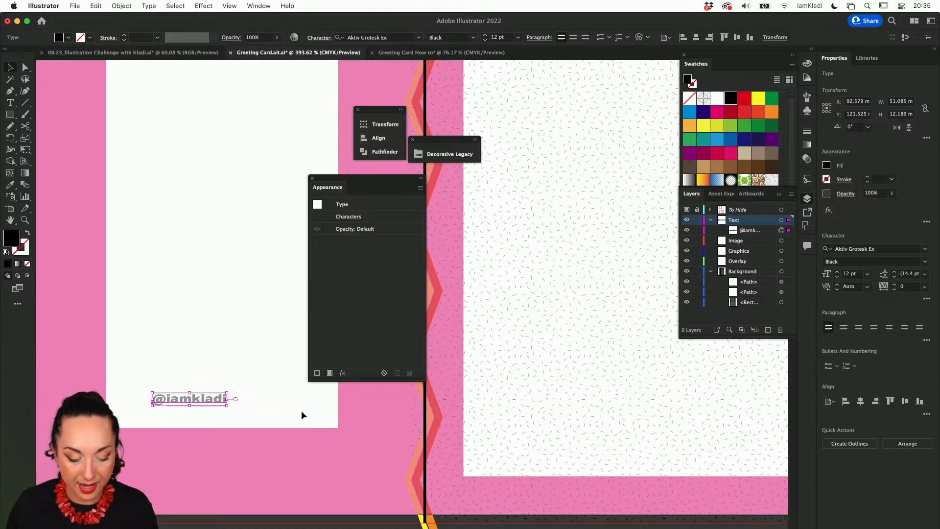
pyautogui.moveTo(218, 398); pyautogui.dragTo(229, 425)
# Centre the handle horizontally on the left page rectangle used as key object.
pyautogui.scroll(-2, 229, 426)
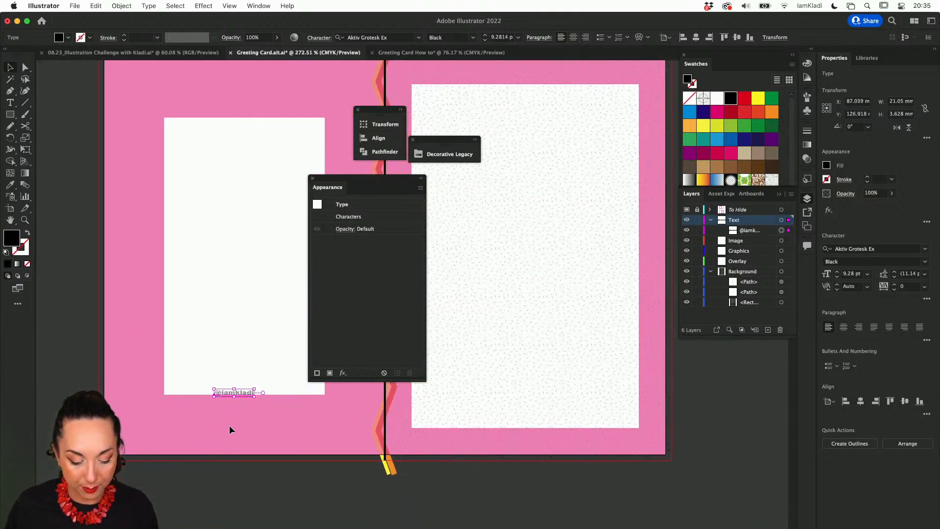
pyautogui.moveTo(242, 392); pyautogui.dragTo(247, 393)
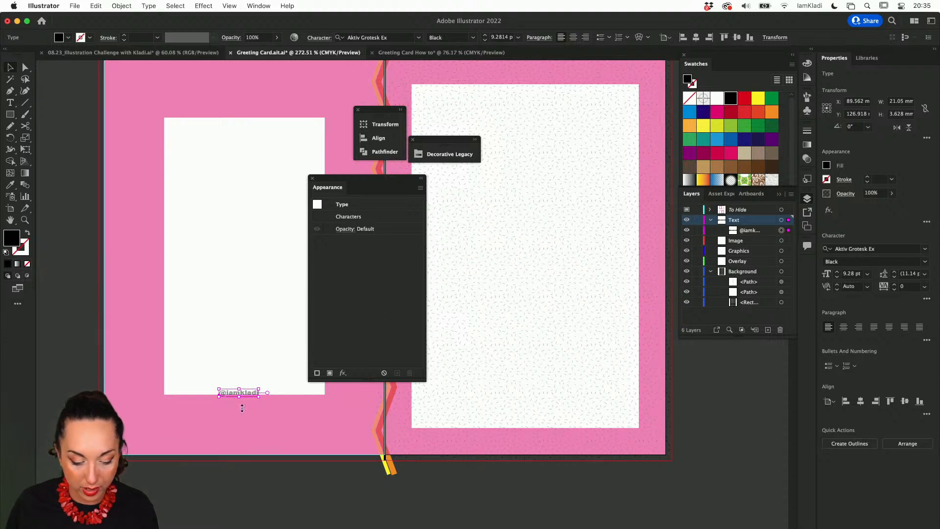
pyautogui.keyDown('shift'); pyautogui.click(246, 362); pyautogui.keyUp('shift')
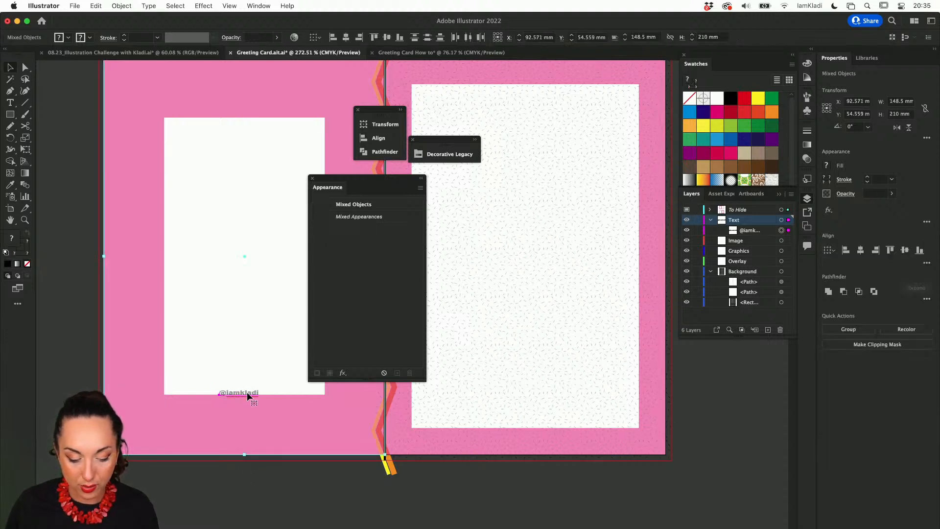
pyautogui.click(253, 425)
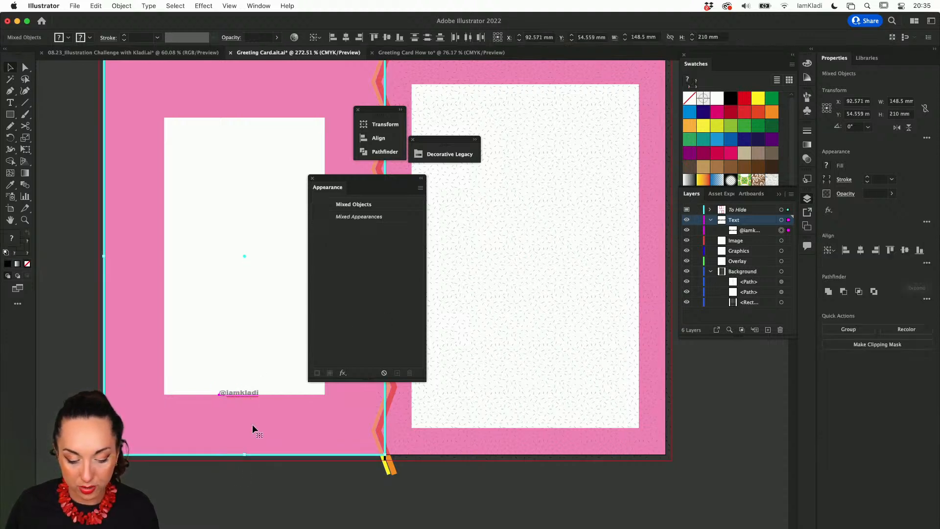
pyautogui.click(860, 250)
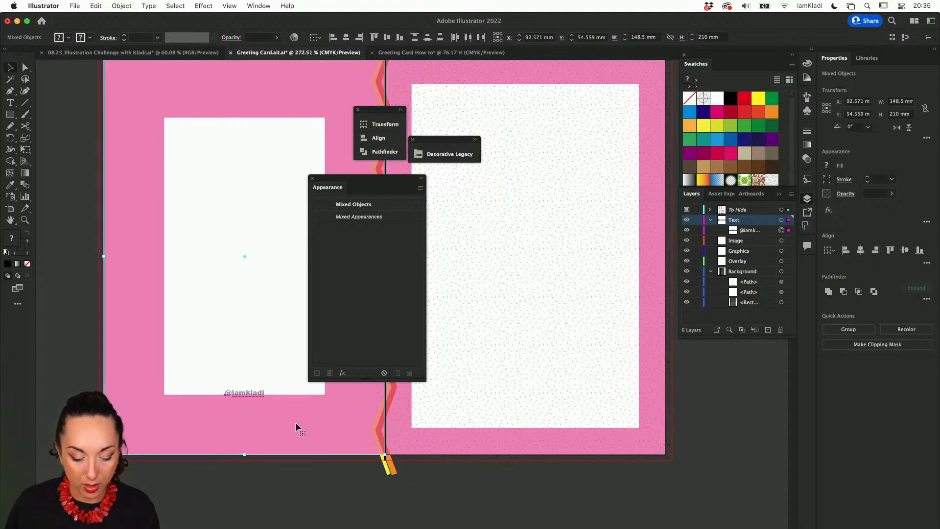
pyautogui.click(287, 464)
# Remove the fills from both page frame rectangles and lock the To Hide layer.
pyautogui.scroll(5, 273, 410)
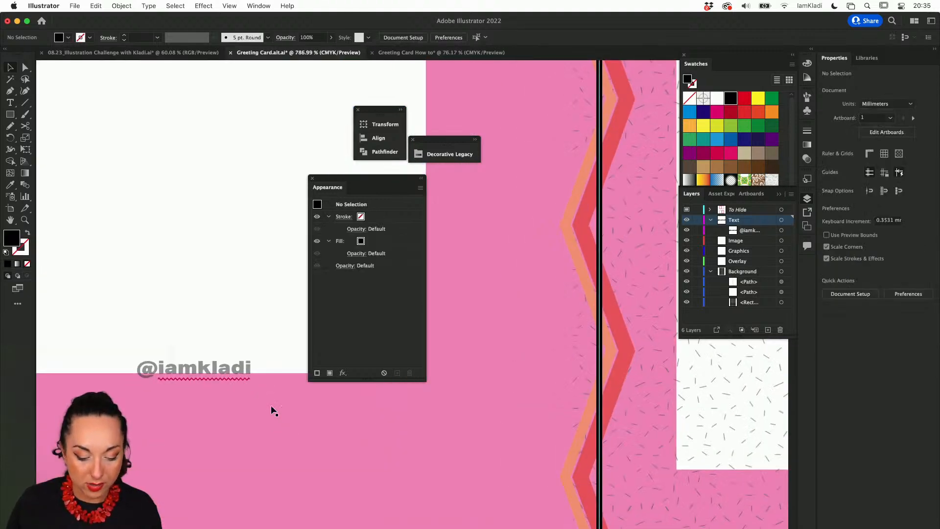
pyautogui.click(173, 471)
pyautogui.click(28, 264)
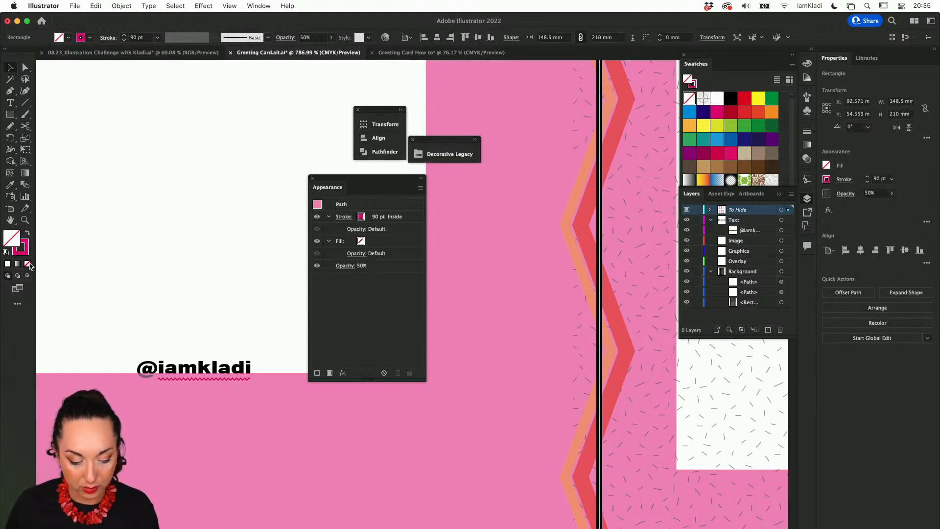
pyautogui.click(152, 284)
pyautogui.scroll(-3, 152, 284)
pyautogui.scroll(-2, 151, 288)
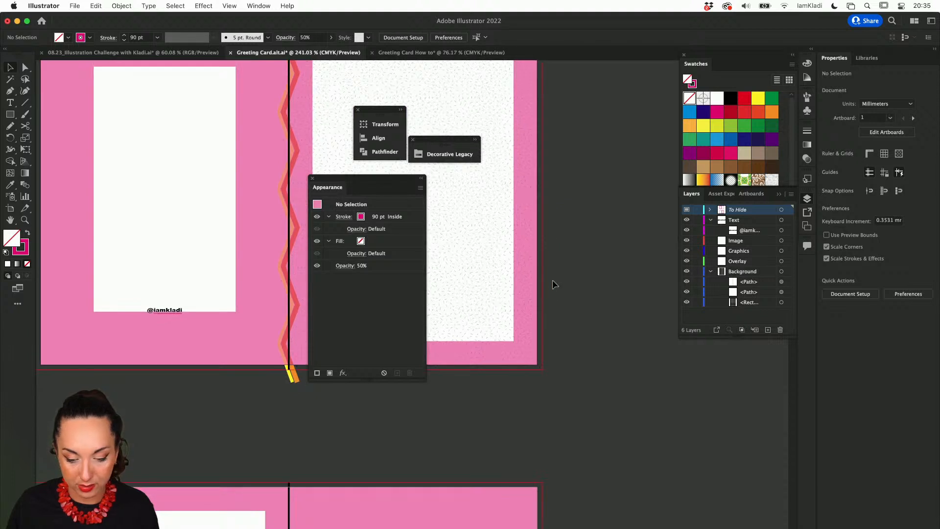
pyautogui.click(536, 274)
pyautogui.click(28, 264)
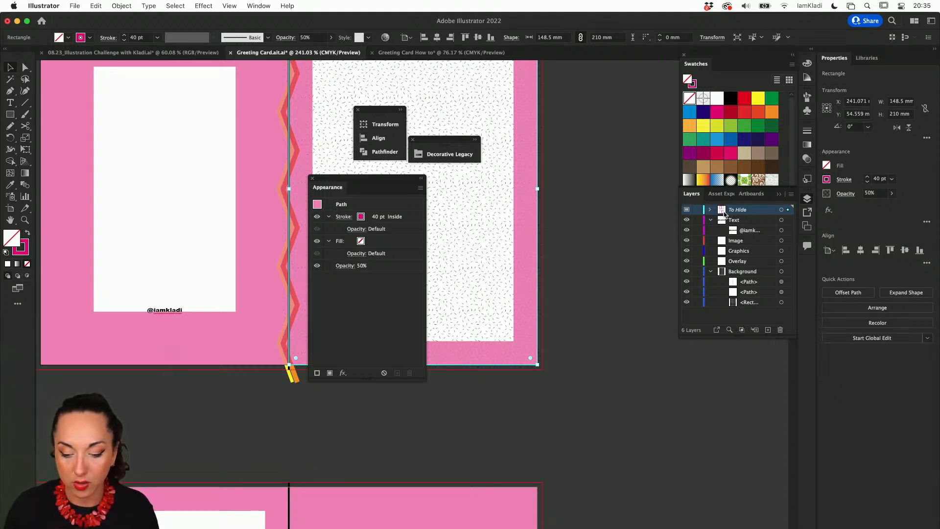
pyautogui.click(696, 210)
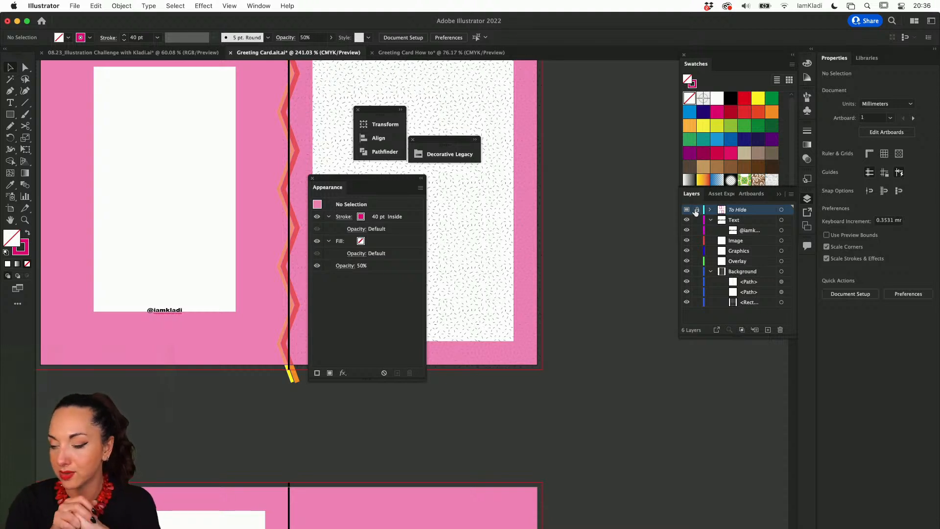
pyautogui.click(697, 210)
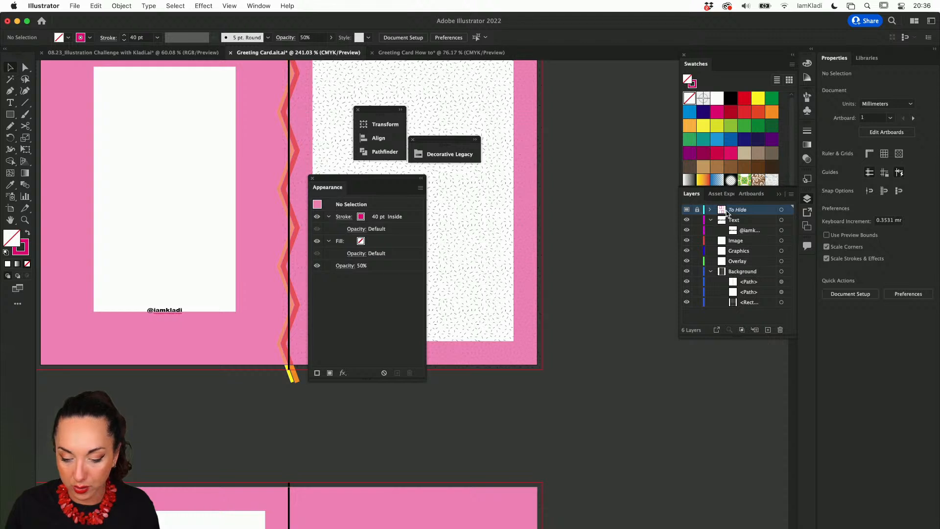
pyautogui.click(686, 210)
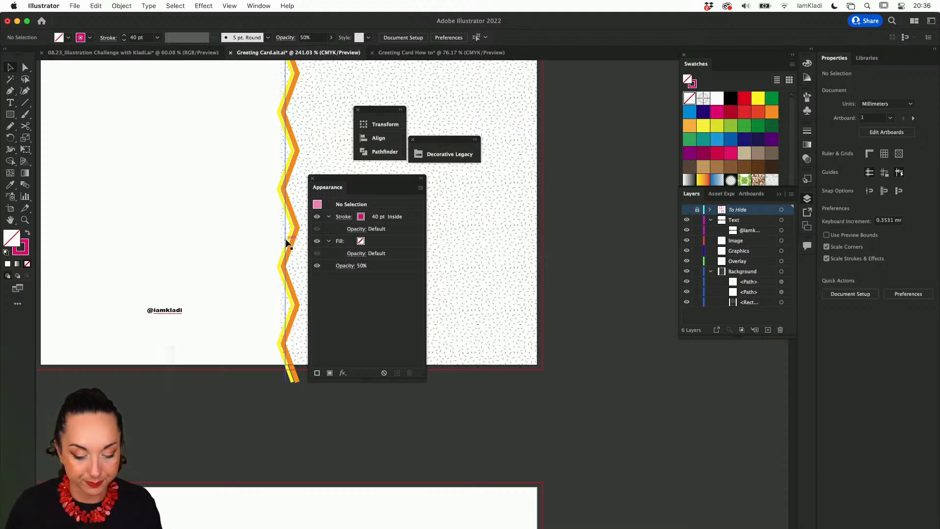
pyautogui.click(159, 310)
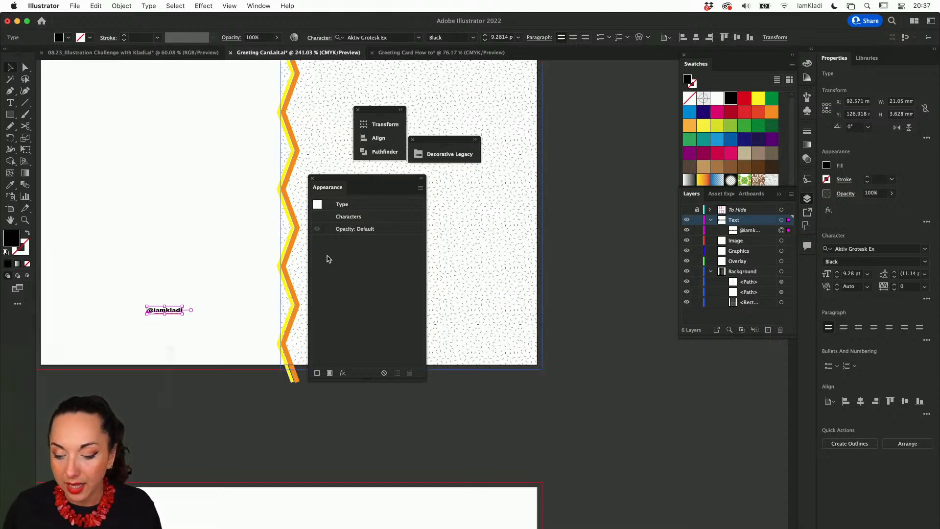
pyautogui.click(828, 168)
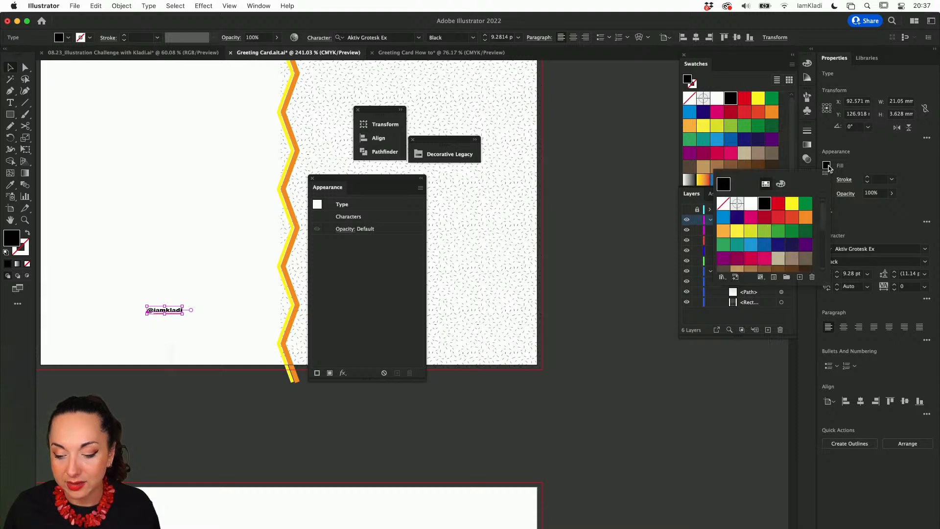
pyautogui.click(828, 167)
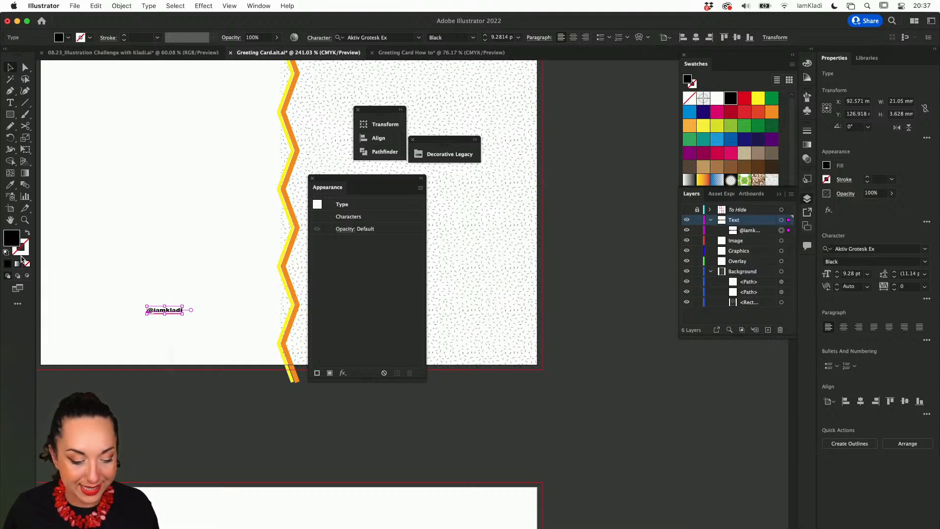
pyautogui.doubleClick(13, 240)
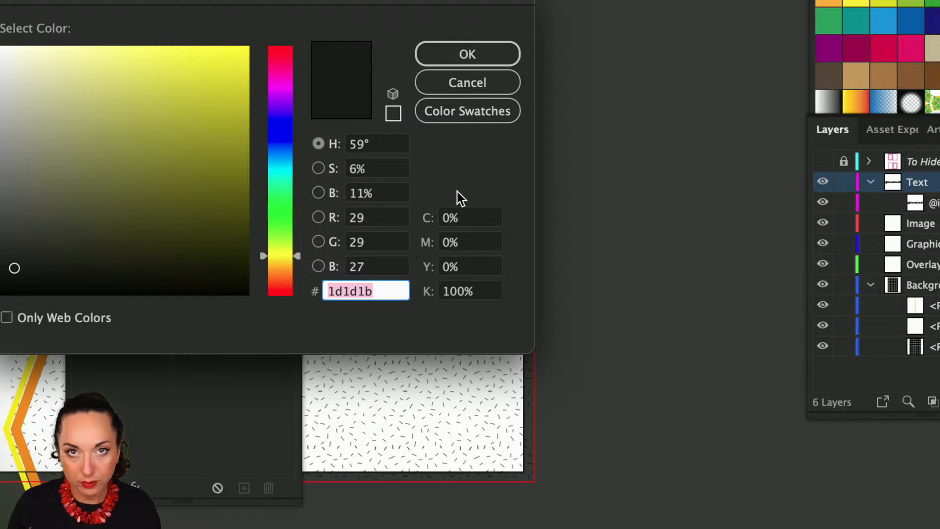
pyautogui.click(447, 218)
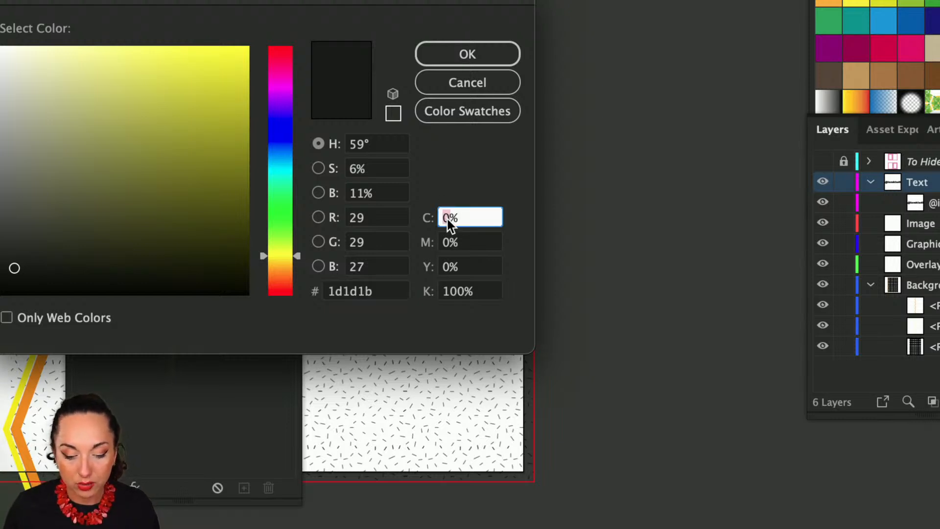
pyautogui.write('30')
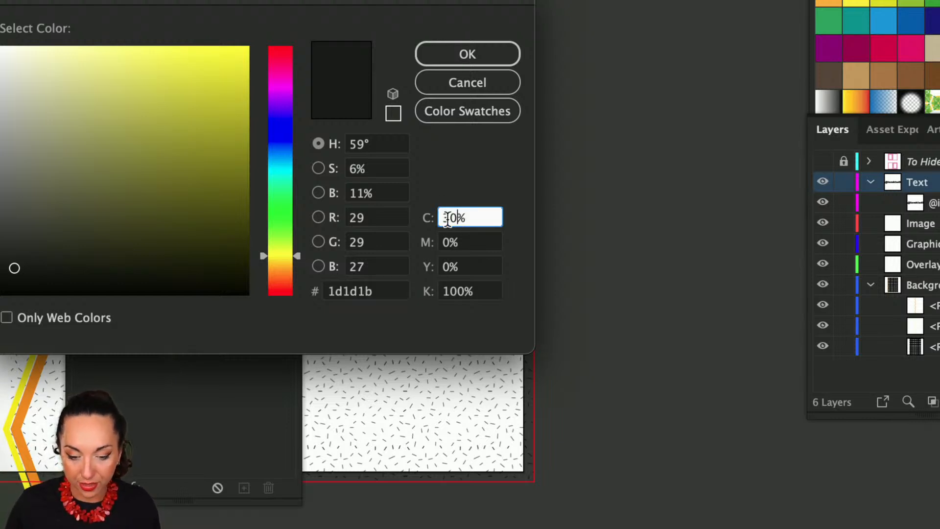
pyautogui.click(490, 54)
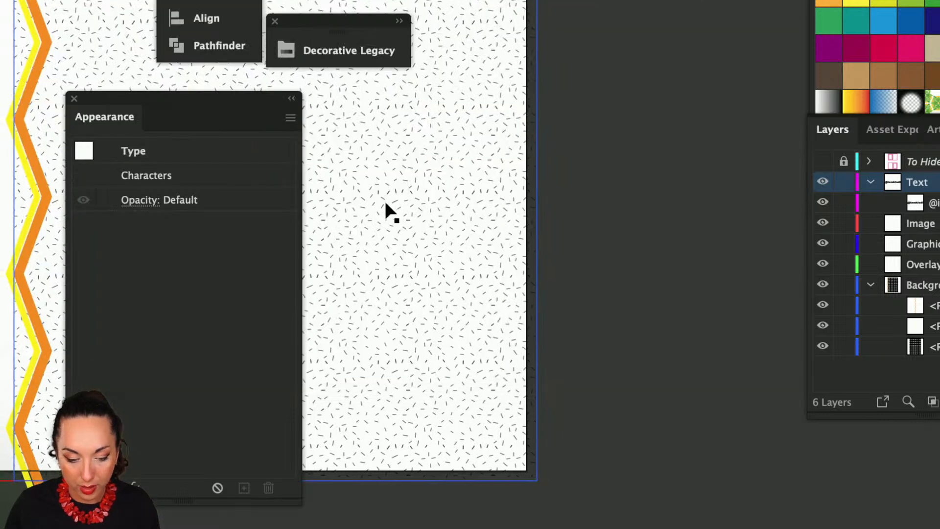
pyautogui.hscroll(-10, 384, 199)
pyautogui.click(453, 311)
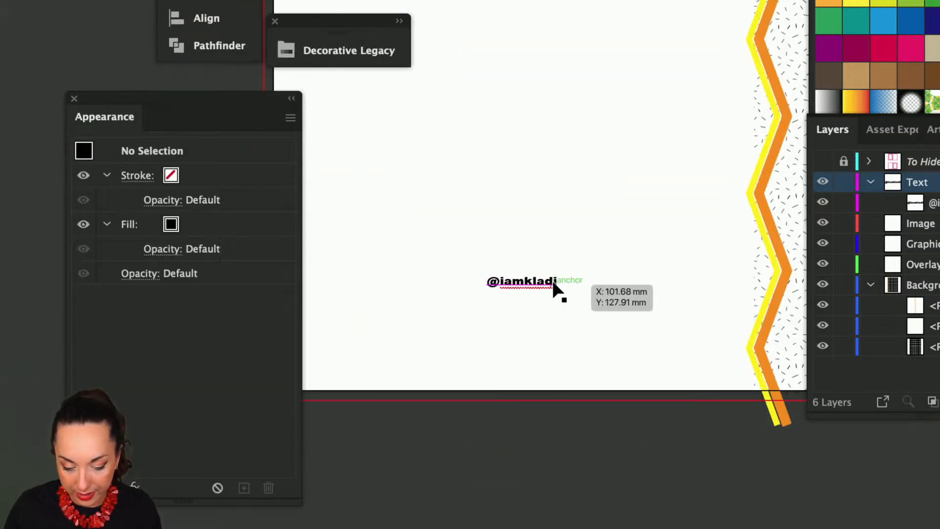
pyautogui.moveTo(556, 287); pyautogui.dragTo(554, 268)
pyautogui.moveTo(553, 268); pyautogui.dragTo(554, 268)
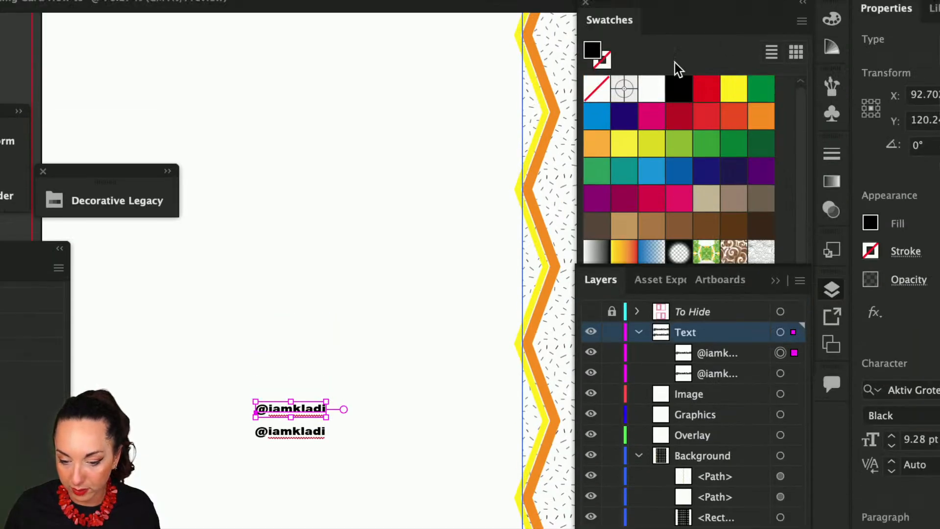
pyautogui.click(677, 85)
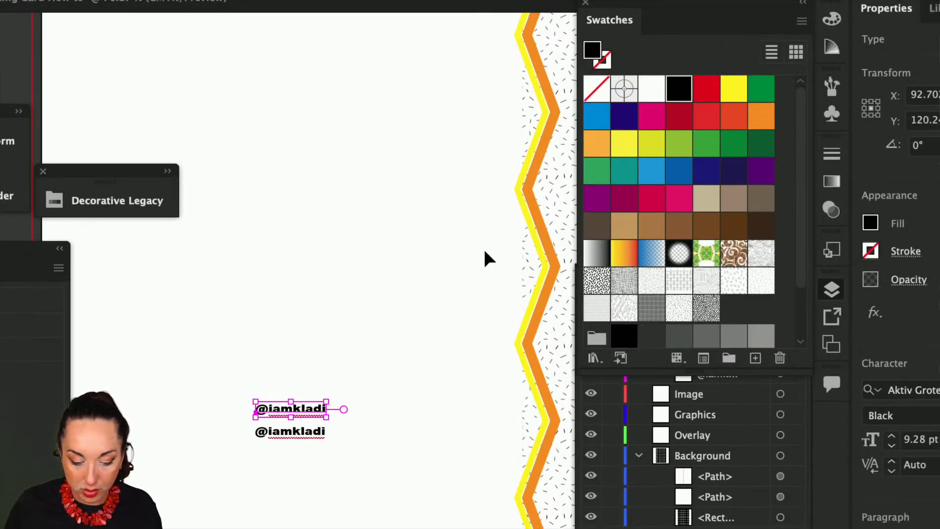
pyautogui.click(338, 390)
pyautogui.hotkey('ctrl', '+')
pyautogui.scroll(-1, 339, 386)
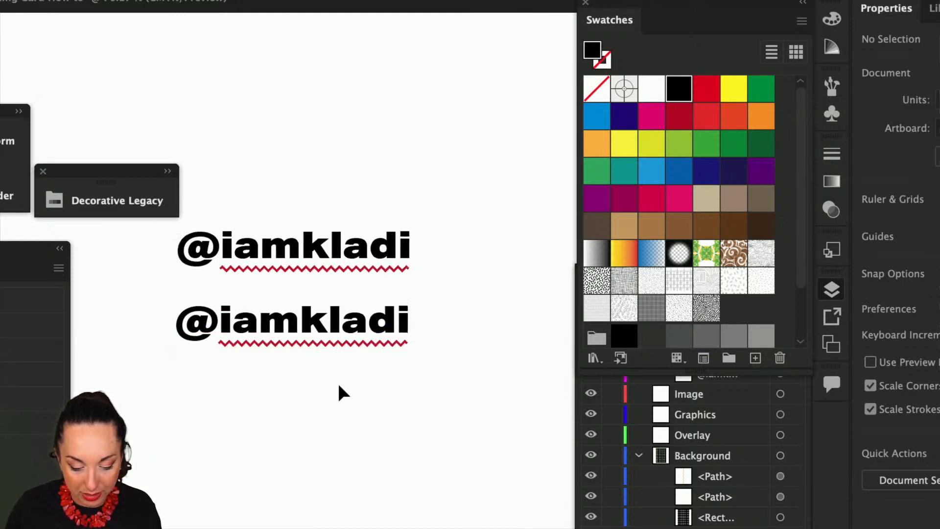
pyautogui.scroll(3, 339, 386)
pyautogui.click(348, 321)
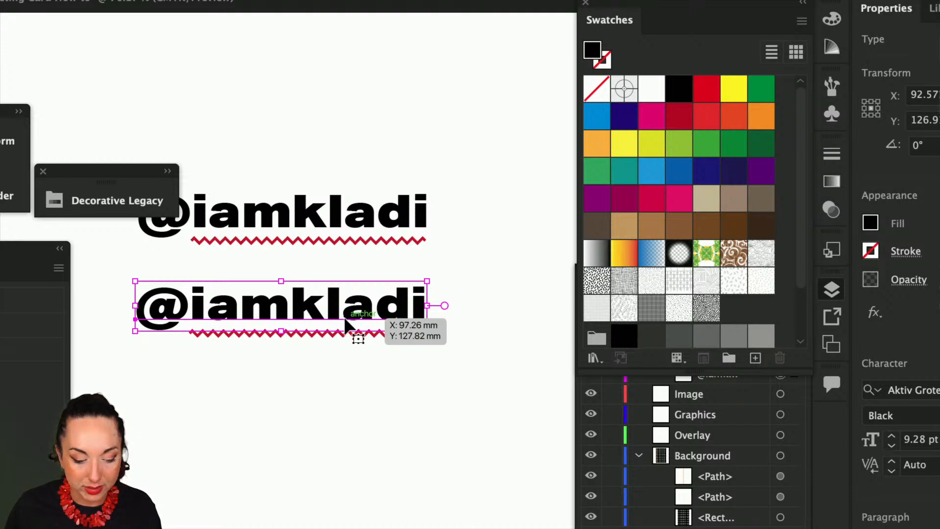
pyautogui.scroll(-3, 345, 321)
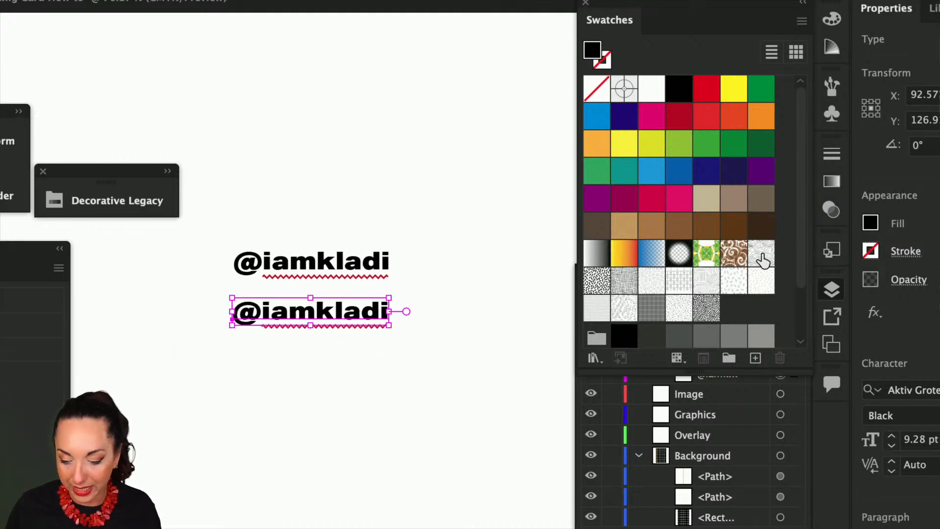
# Change the lower copy's fill to black with 60% cyan.
pyautogui.click(872, 223)
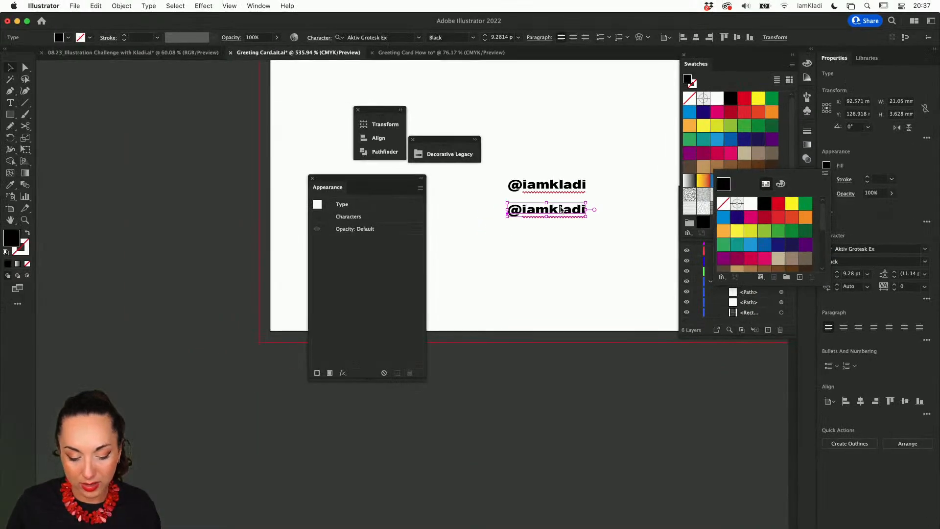
pyautogui.click(15, 241)
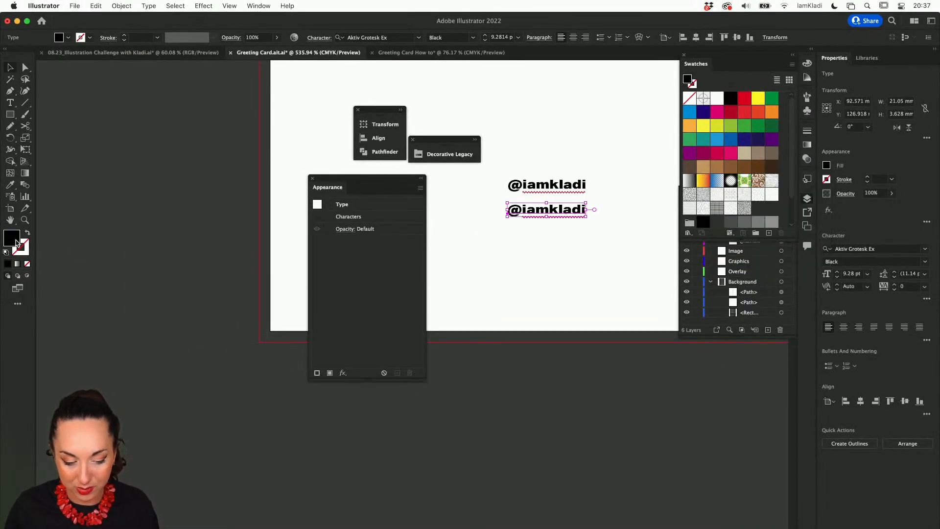
pyautogui.doubleClick(17, 243)
pyautogui.click(500, 238)
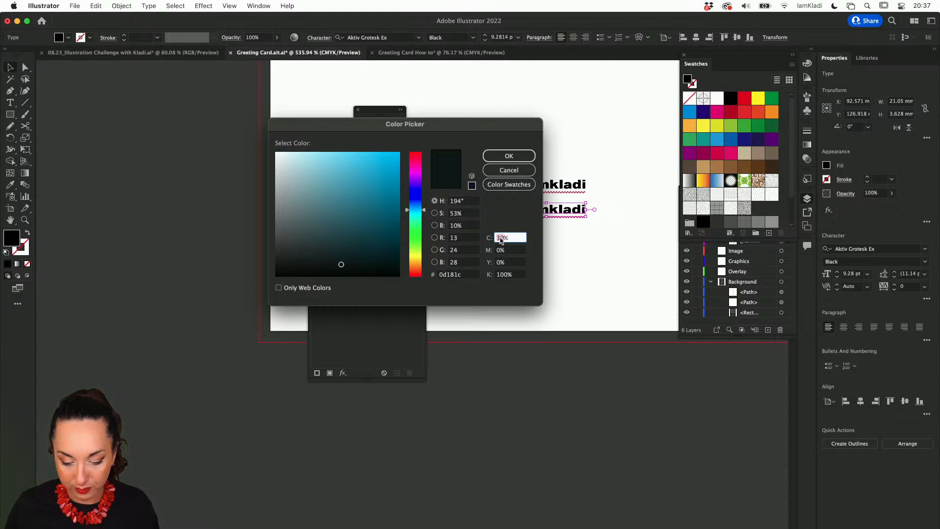
pyautogui.write('60')
pyautogui.click(523, 158)
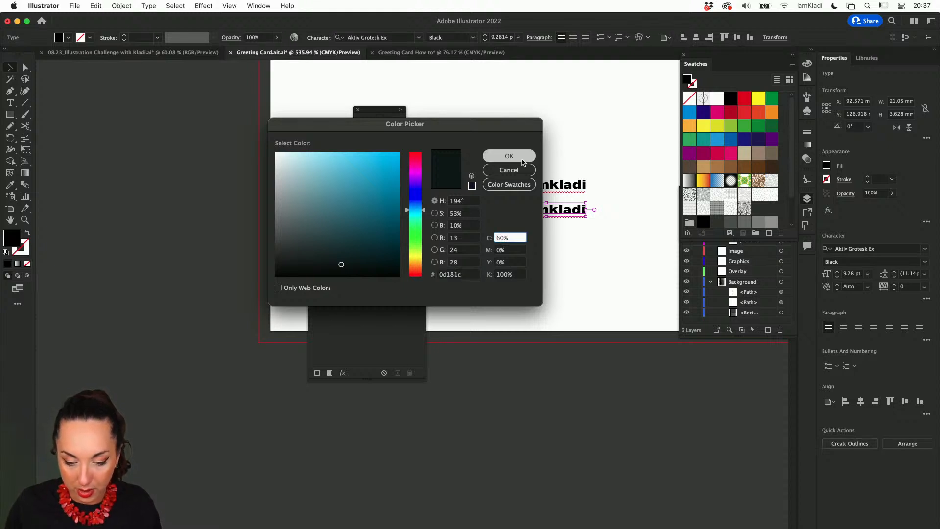
# Deselect and zoom to compare the 30% and 60% cyan blacks.
pyautogui.click(593, 260)
pyautogui.scroll(5, 578, 222)
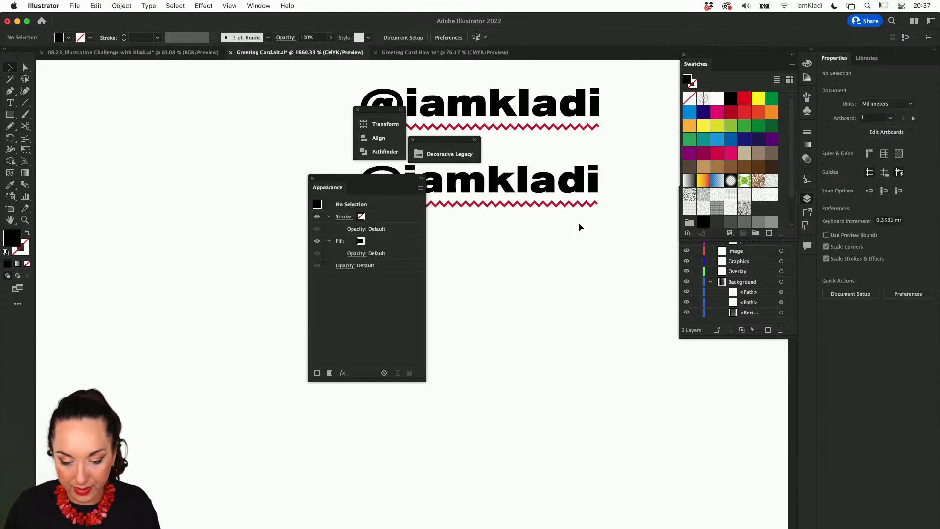
pyautogui.scroll(3, 578, 222)
pyautogui.scroll(4, 576, 221)
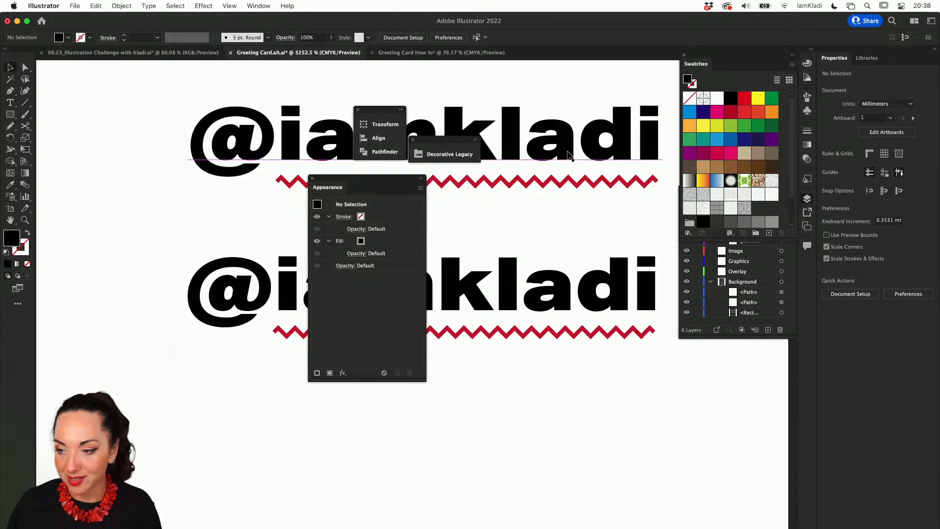
pyautogui.scroll(-5, 544, 201)
pyautogui.click(546, 181)
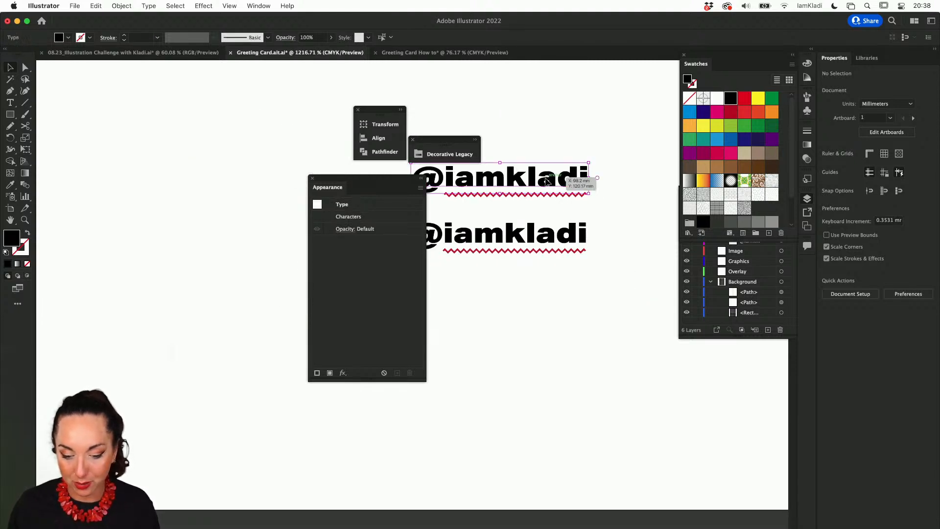
pyautogui.press('Delete')
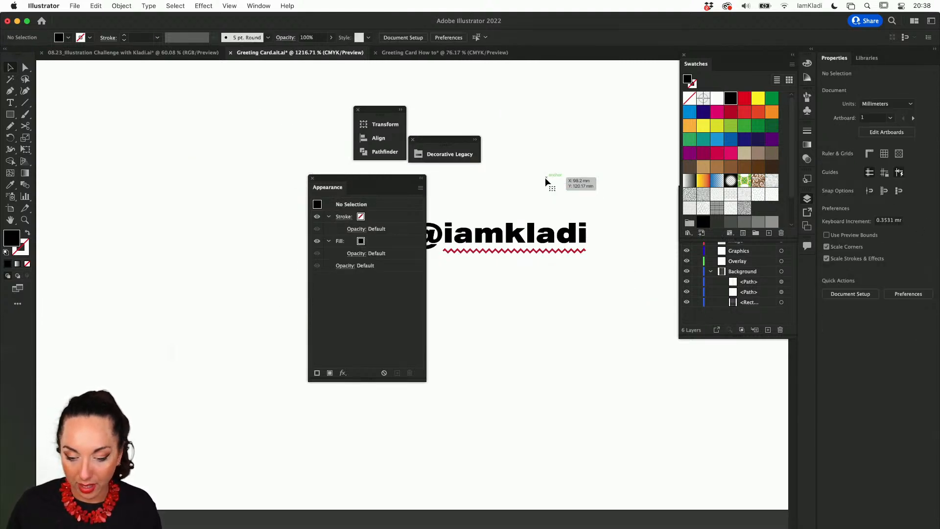
pyautogui.click(686, 248)
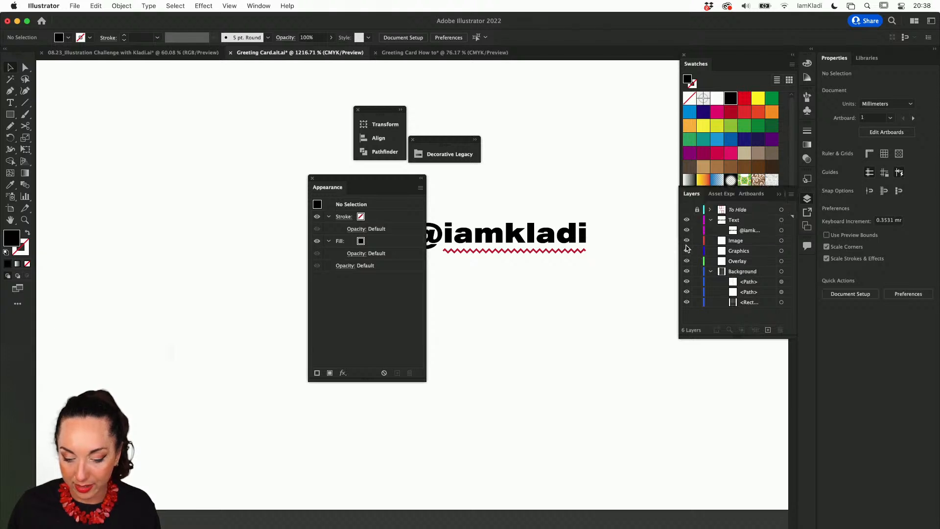
pyautogui.click(686, 220)
pyautogui.click(686, 220)
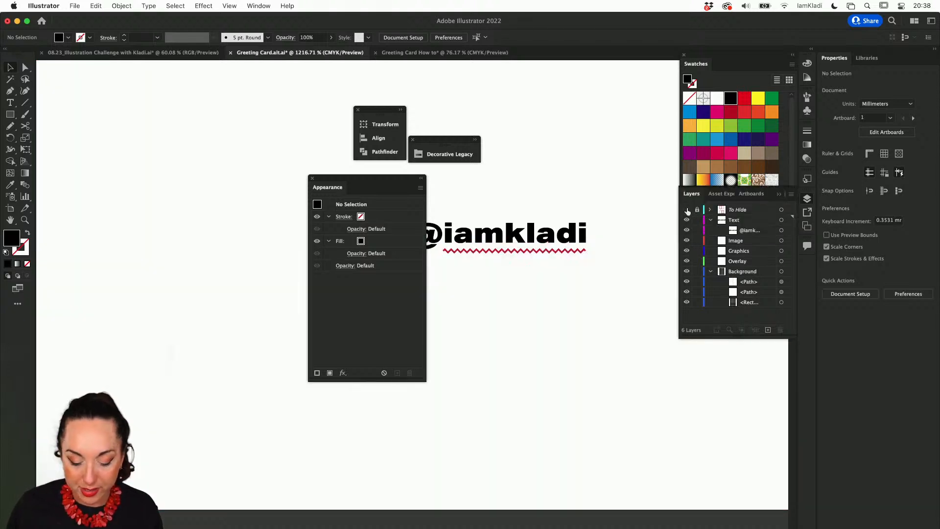
pyautogui.moveTo(393, 195); pyautogui.dragTo(741, 346)
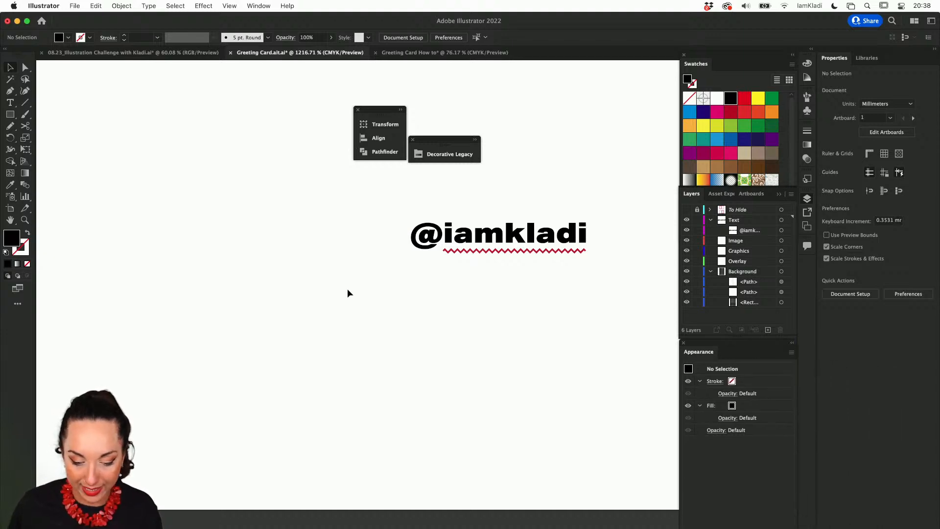
pyautogui.scroll(-10, 348, 290)
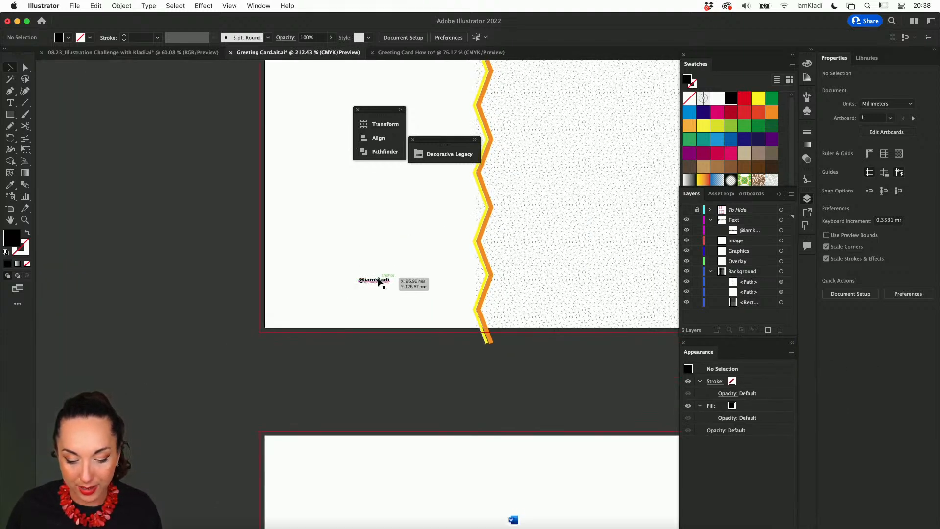
pyautogui.doubleClick(379, 281)
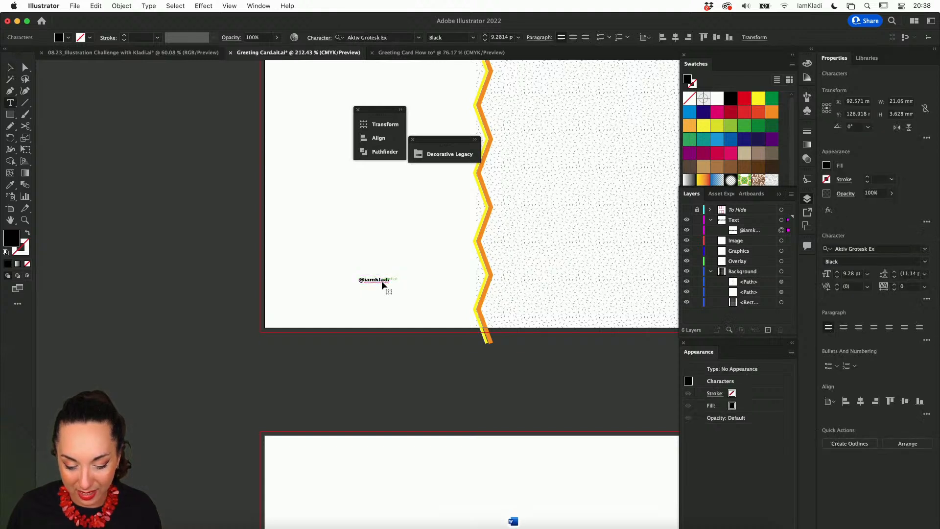
pyautogui.press('super+a')
pyautogui.click(925, 262)
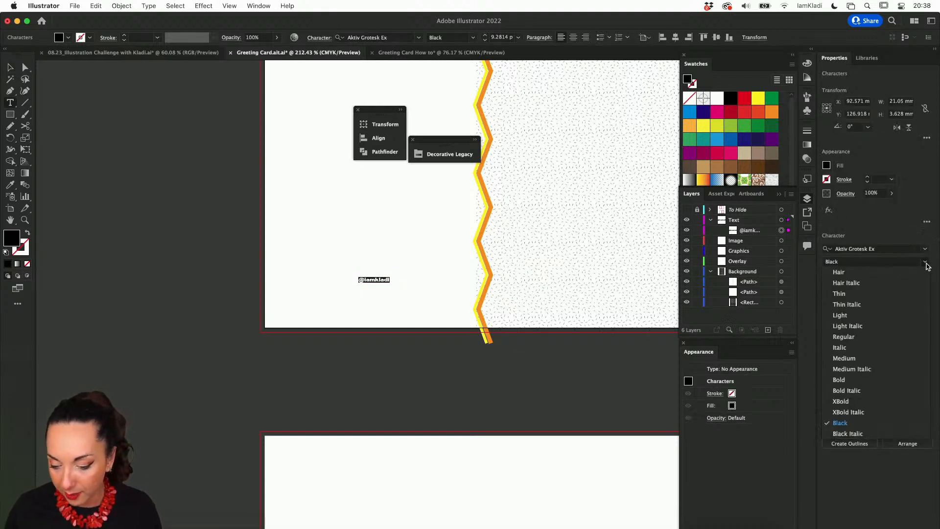
pyautogui.click(860, 362)
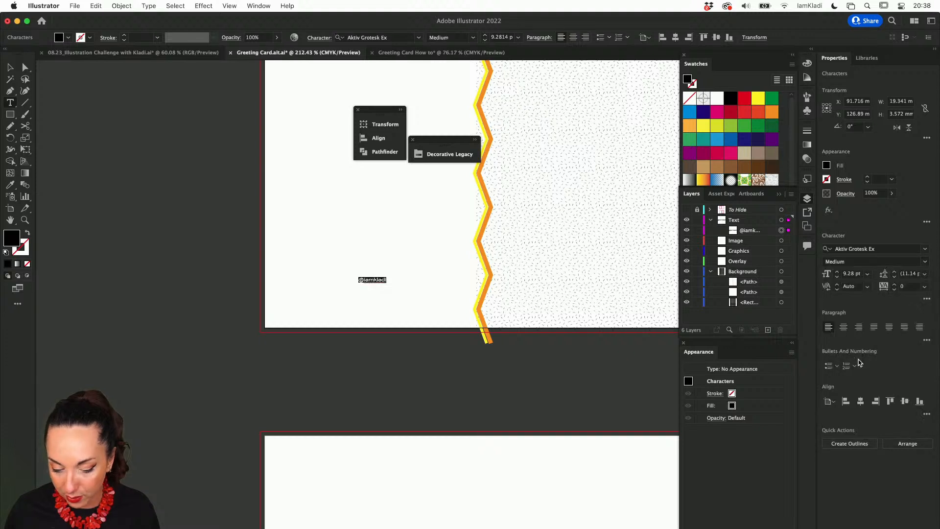
pyautogui.click(605, 402)
pyautogui.hscroll(5, 589, 391)
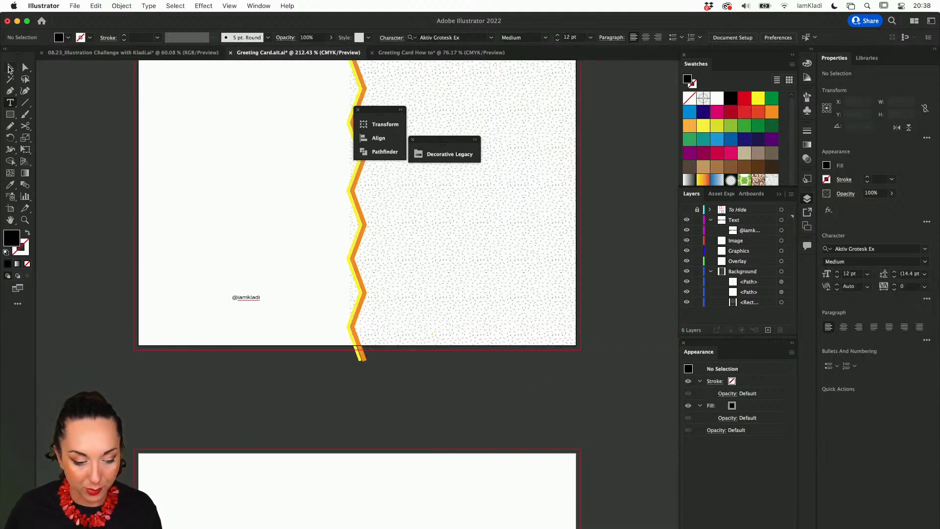
pyautogui.click(9, 68)
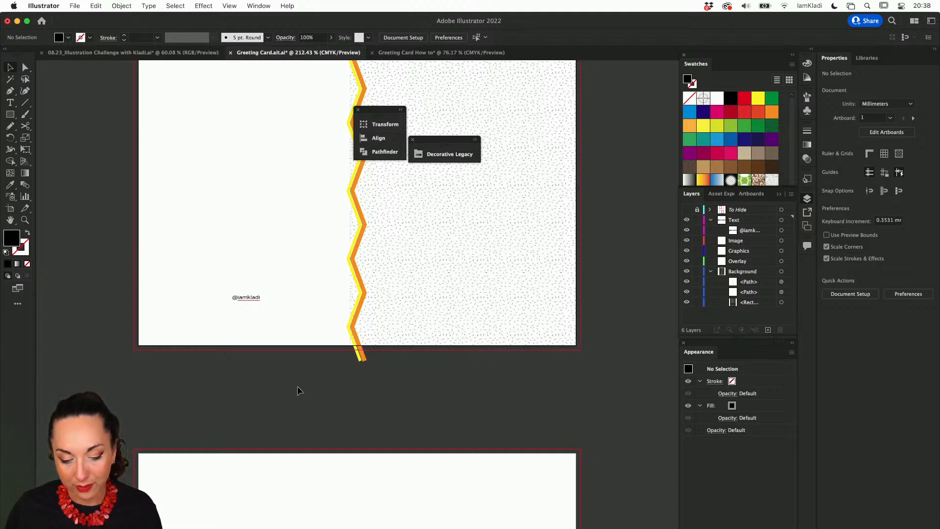
pyautogui.hscroll(5, 298, 385)
pyautogui.scroll(3, 298, 386)
# Move the floating Transform, Align and other panels aside from the artwork.
pyautogui.scroll(-1, 298, 387)
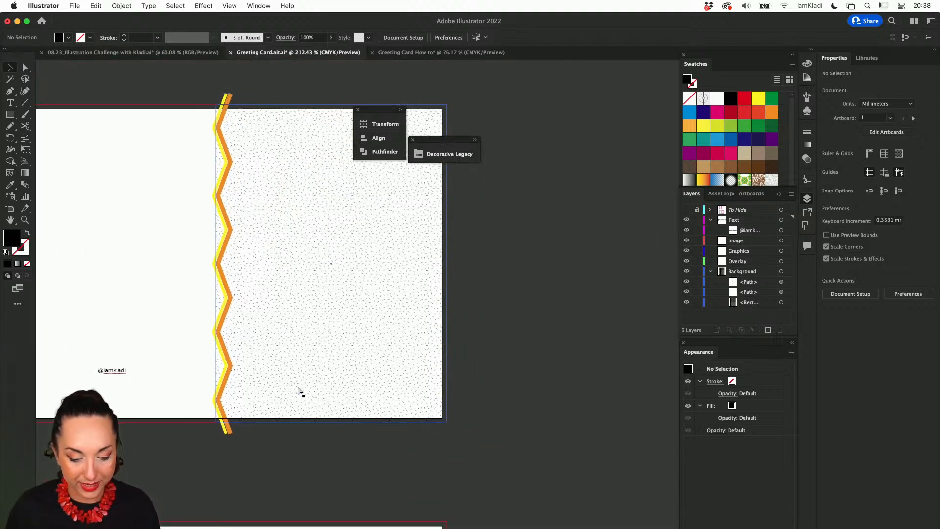
pyautogui.moveTo(380, 112); pyautogui.dragTo(545, 97)
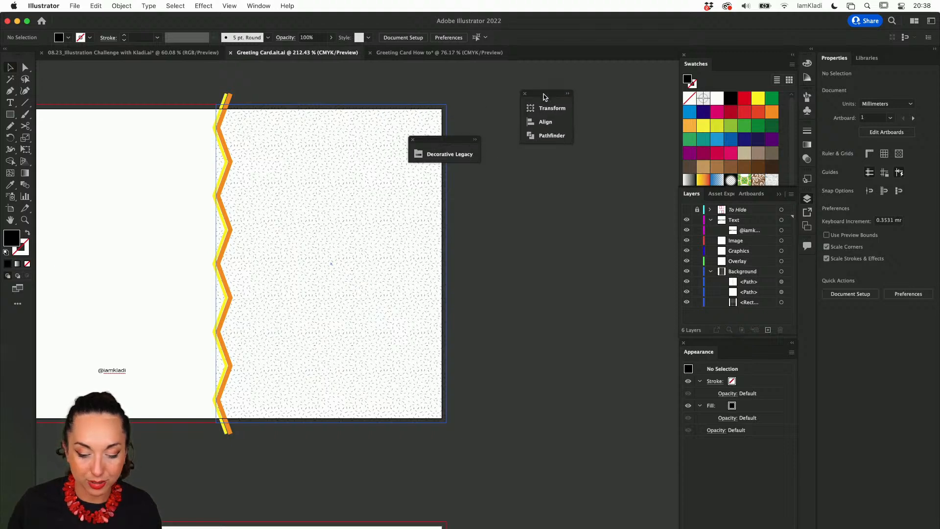
pyautogui.moveTo(436, 147); pyautogui.dragTo(557, 186)
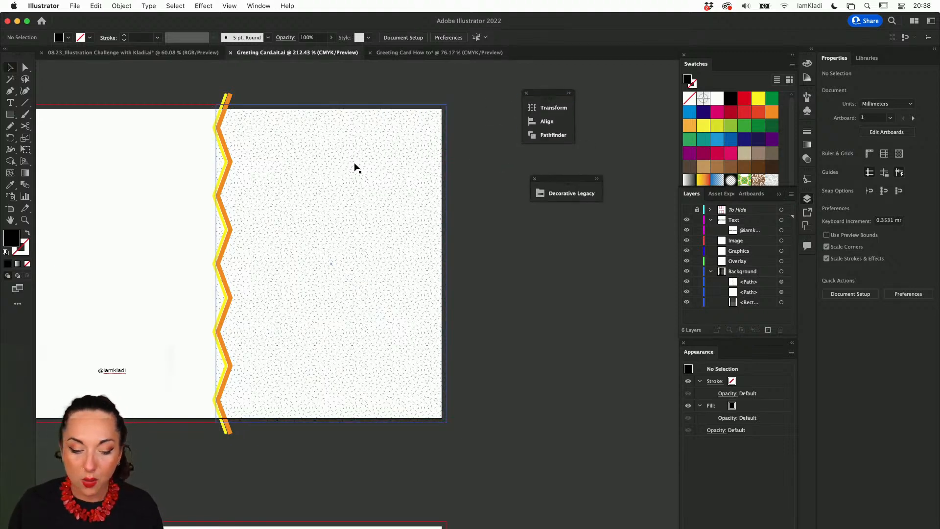
pyautogui.scroll(4, 355, 166)
pyautogui.hscroll(-3, 355, 166)
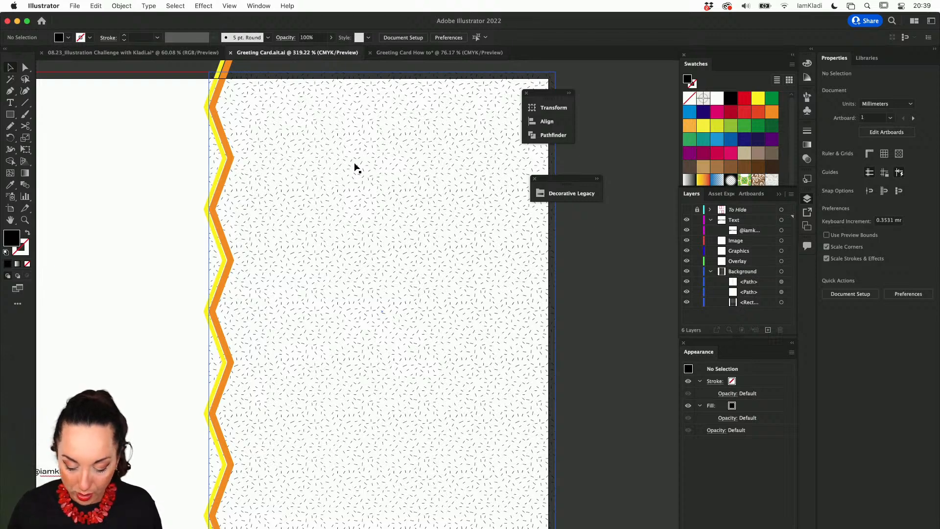
# With the Ellipse tool, make Graphics the active layer and lock Text and Background.
pyautogui.press('l')
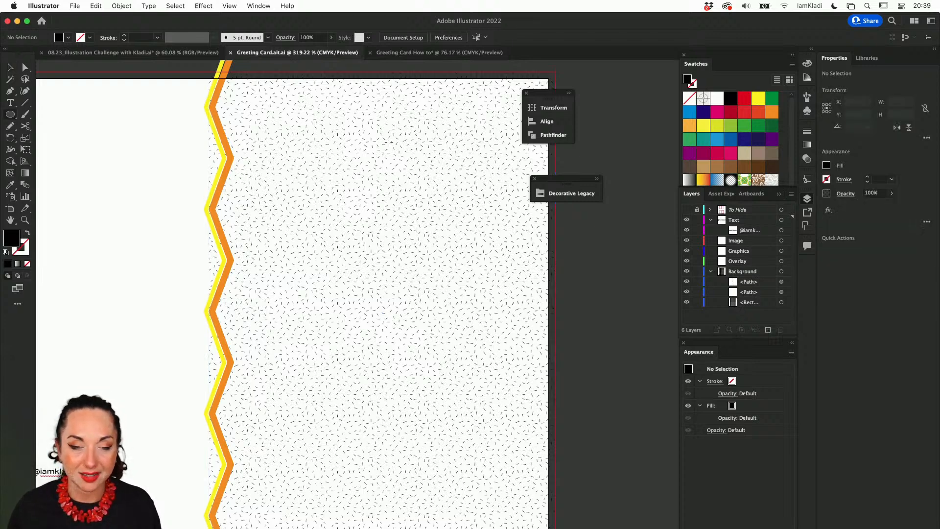
pyautogui.click(751, 253)
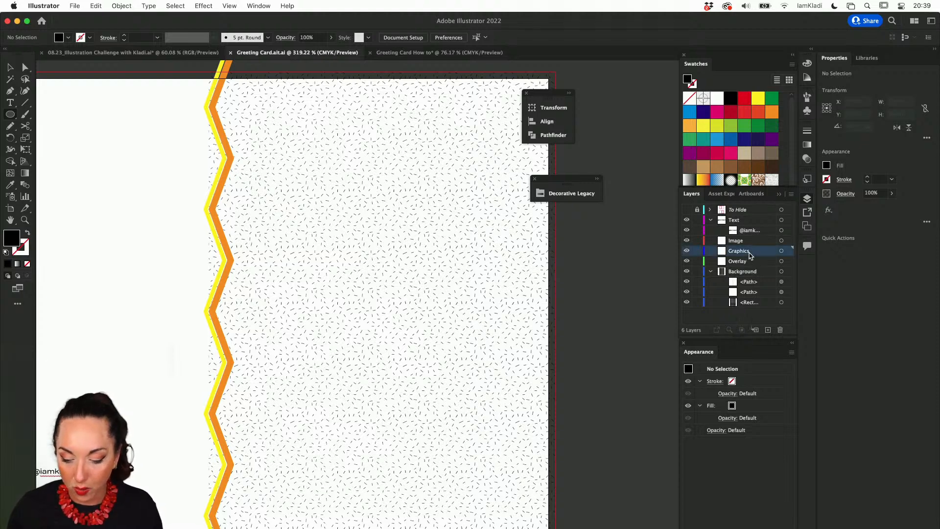
pyautogui.click(697, 219)
pyautogui.click(697, 271)
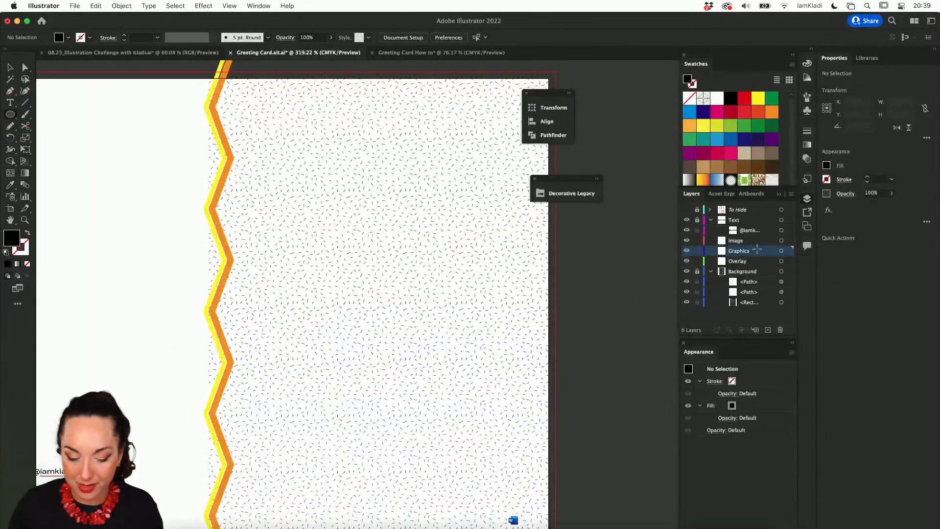
# Draw a circle atop the dotted panel, copy the orange zig-zag stripe's style, and make it orange-filled.
pyautogui.moveTo(397, 138)
pyautogui.mouseDown()
pyautogui.moveTo(451, 200)
pyautogui.moveTo(492, 227)
pyautogui.moveTo(483, 227)
pyautogui.mouseUp()
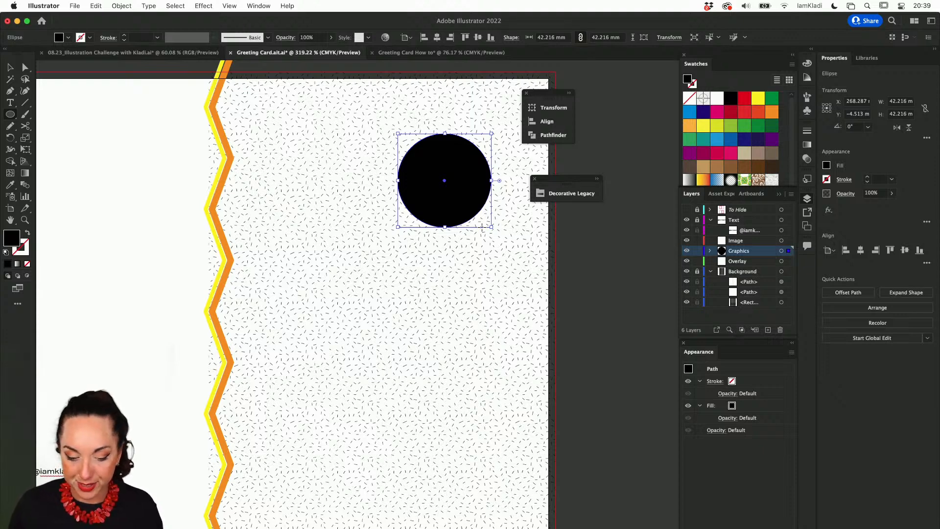
pyautogui.press('i')
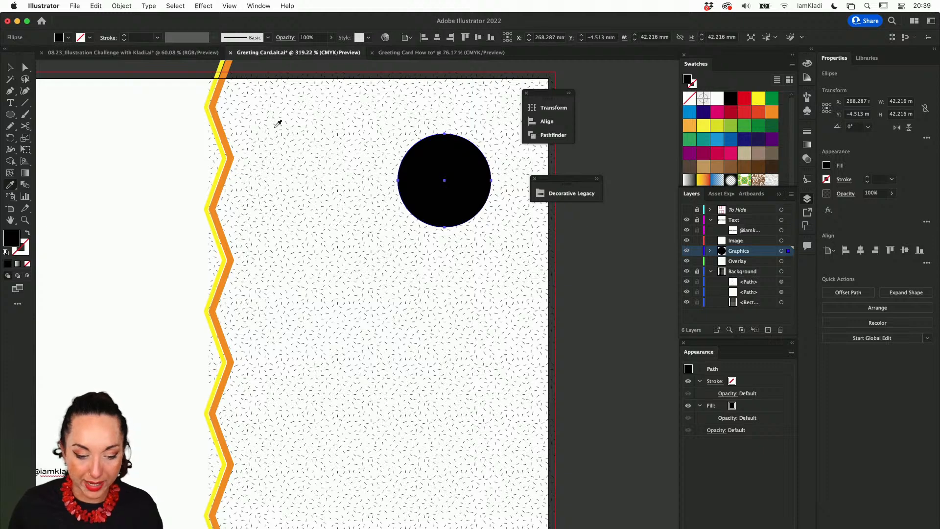
pyautogui.click(219, 100)
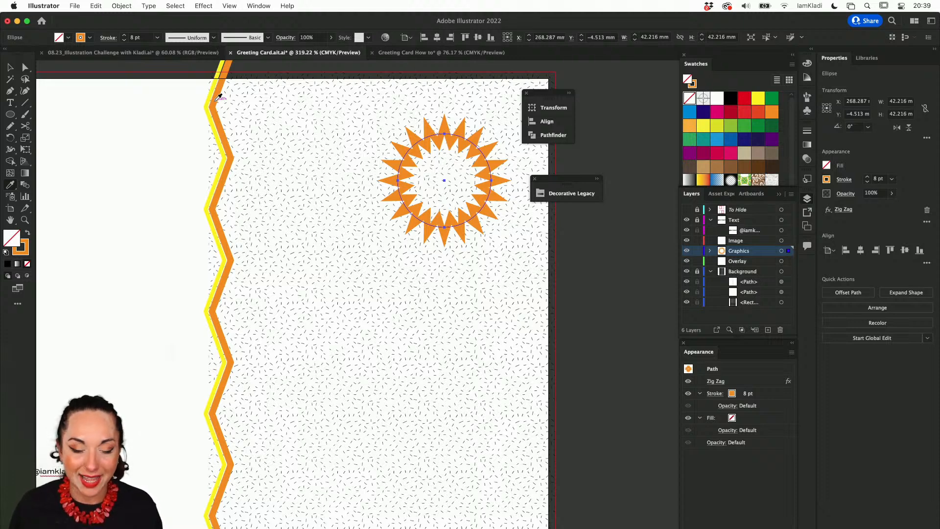
pyautogui.hotkey('shift', 'x')
pyautogui.hotkey('shift', 'x')
pyautogui.hotkey('shift', 'x')
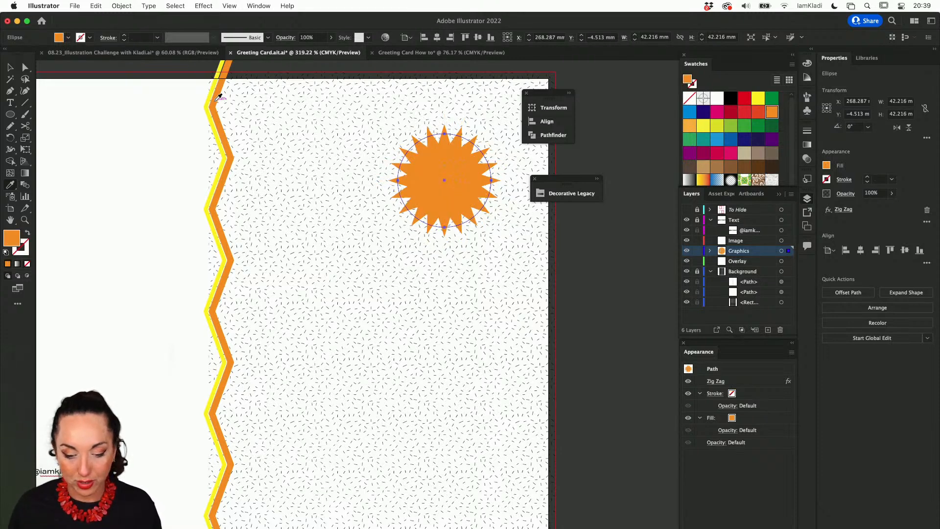
pyautogui.hotkey('shift', 'x')
pyautogui.hotkey('shift', 'x')
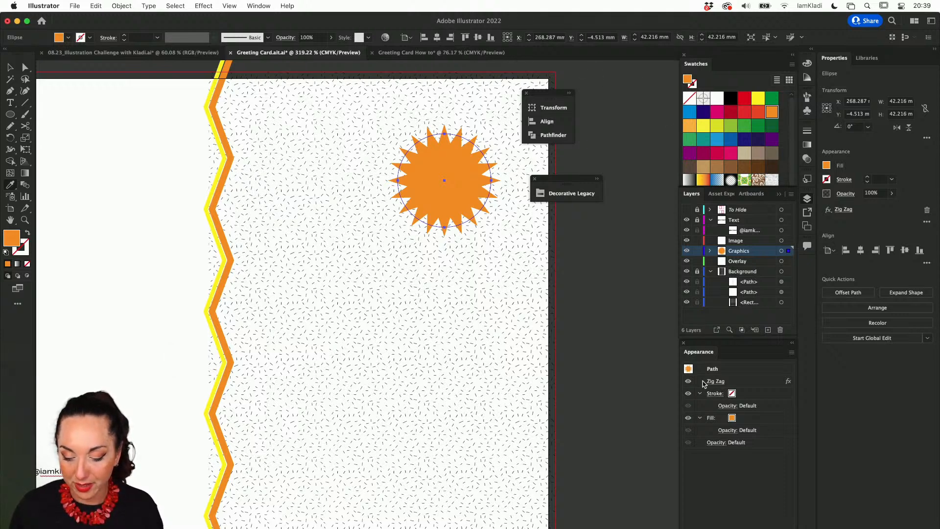
# Float the Appearance panel and toggle the sun's Zig Zag effect off and back on.
pyautogui.moveTo(712, 352); pyautogui.dragTo(565, 214)
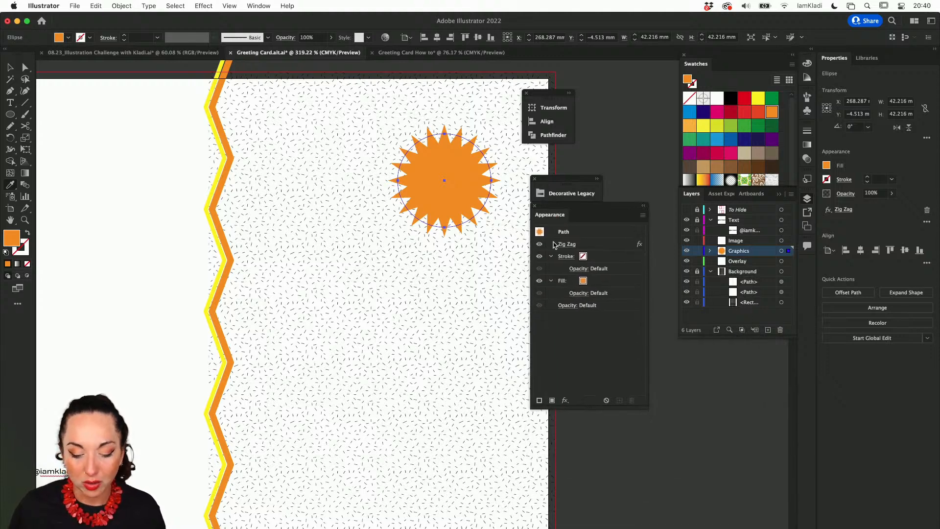
pyautogui.click(539, 245)
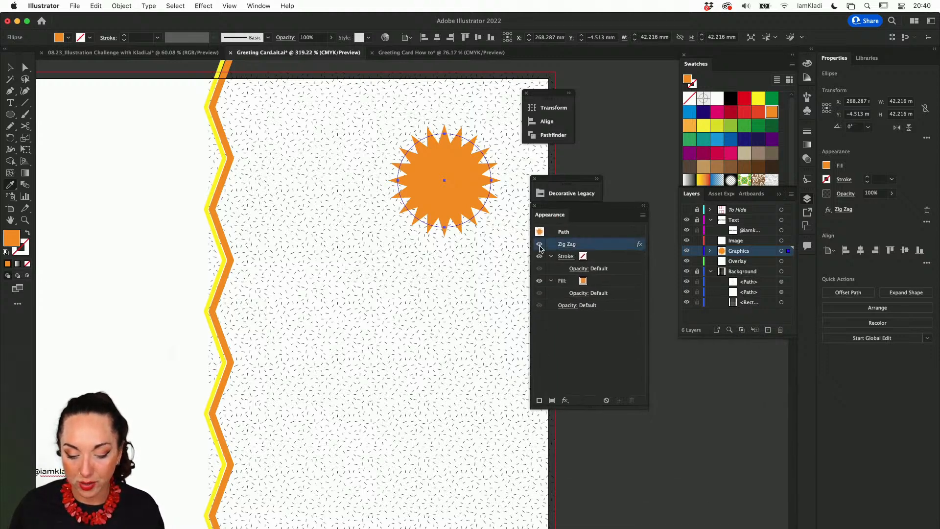
pyautogui.click(566, 243)
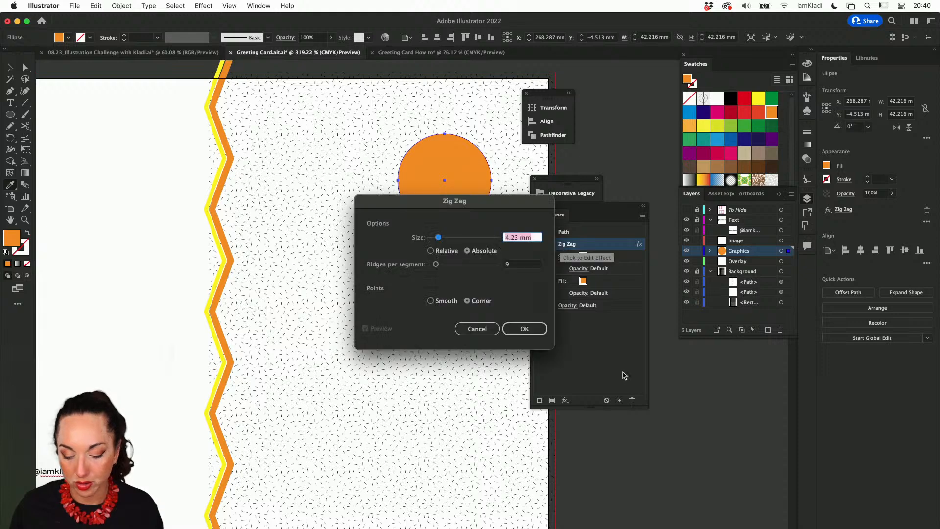
pyautogui.click(504, 330)
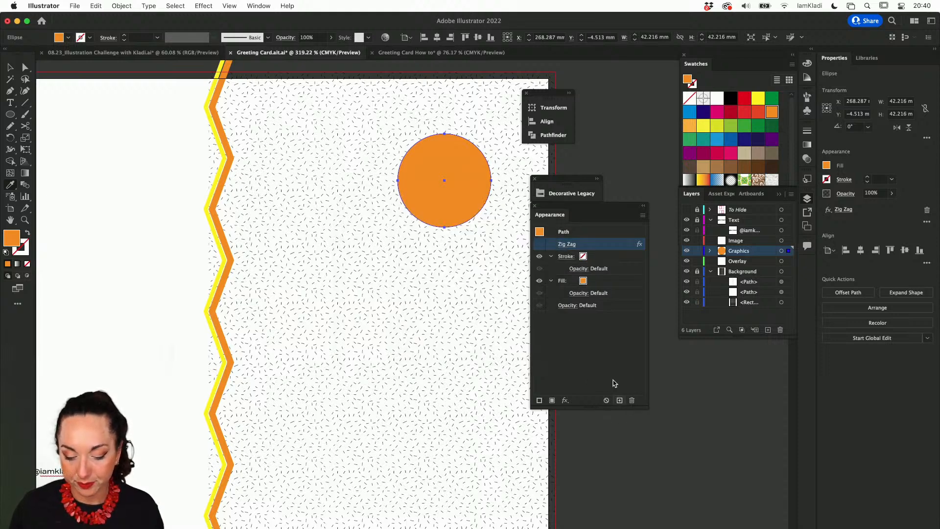
pyautogui.click(540, 244)
# Try corner and smooth points and different spike sizes in Zig Zag options, then cancel.
pyautogui.click(566, 244)
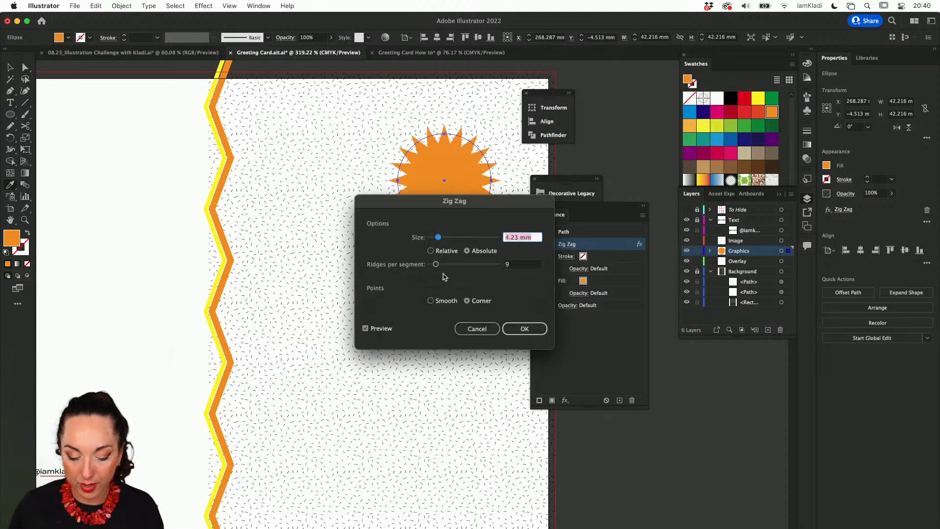
pyautogui.click(470, 303)
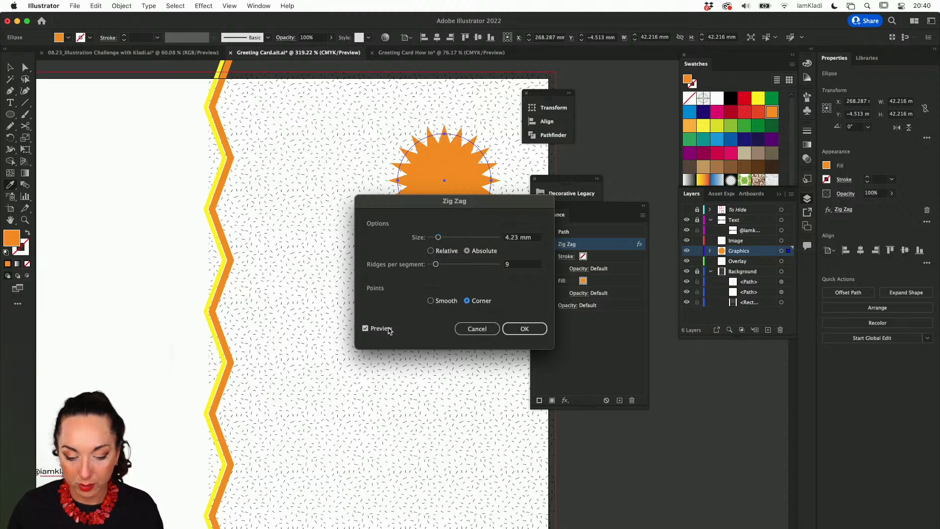
pyautogui.moveTo(514, 199); pyautogui.dragTo(503, 283)
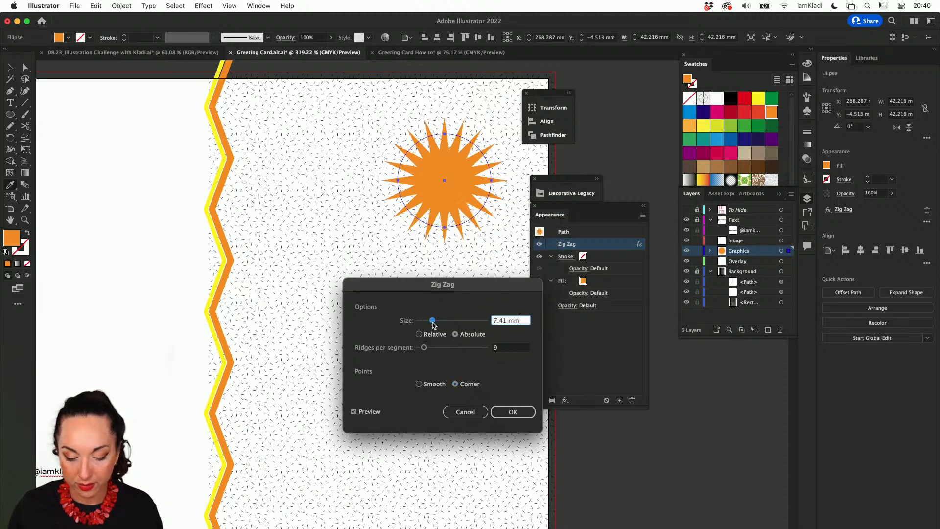
pyautogui.moveTo(426, 320); pyautogui.dragTo(433, 323)
pyautogui.click(465, 386)
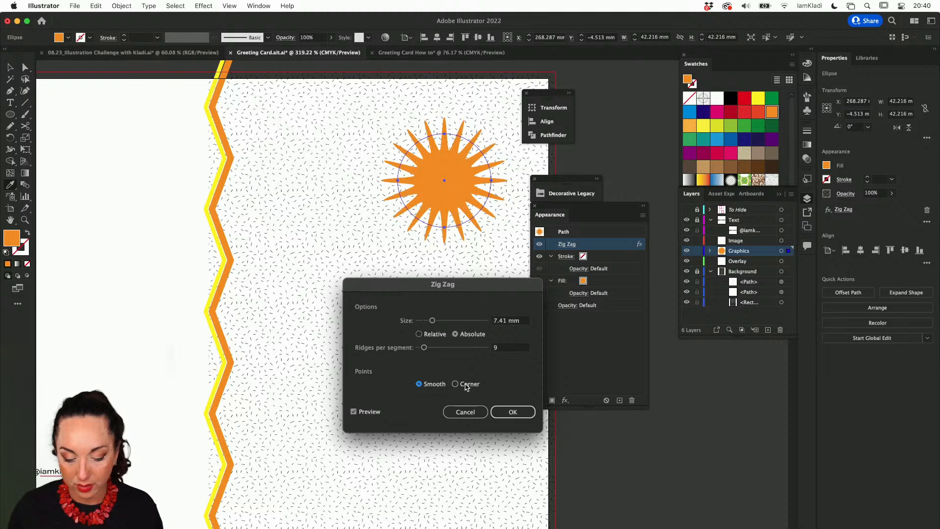
pyautogui.click(418, 384)
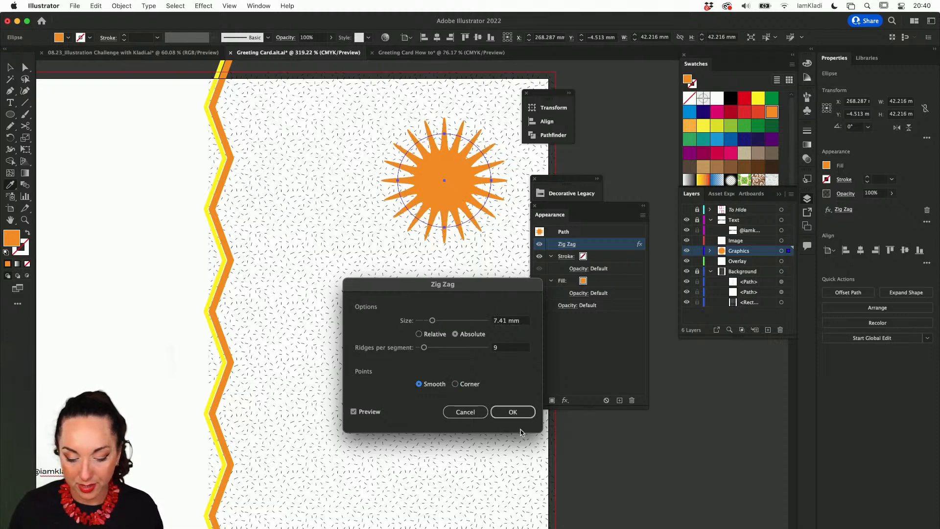
pyautogui.moveTo(432, 320)
pyautogui.mouseDown()
pyautogui.moveTo(428, 349)
pyautogui.moveTo(418, 349)
pyautogui.moveTo(422, 324)
pyautogui.mouseUp()
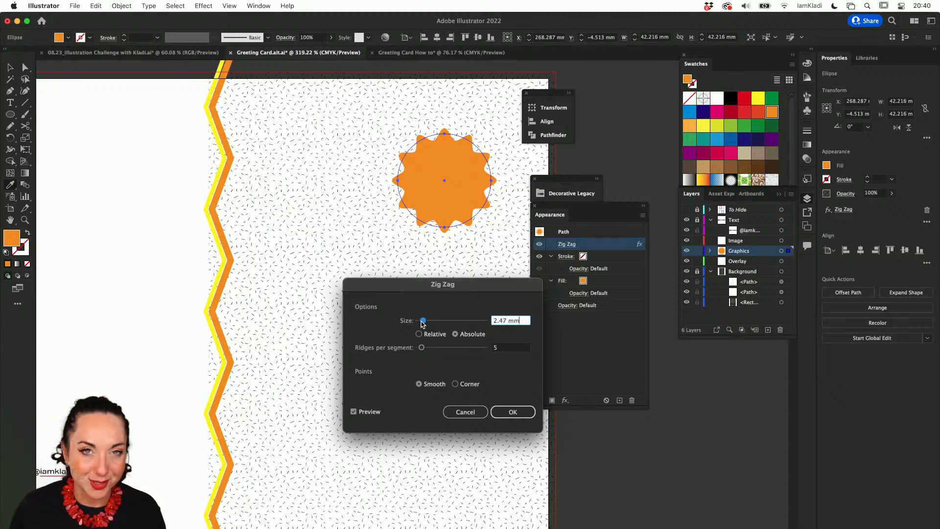
pyautogui.click(466, 412)
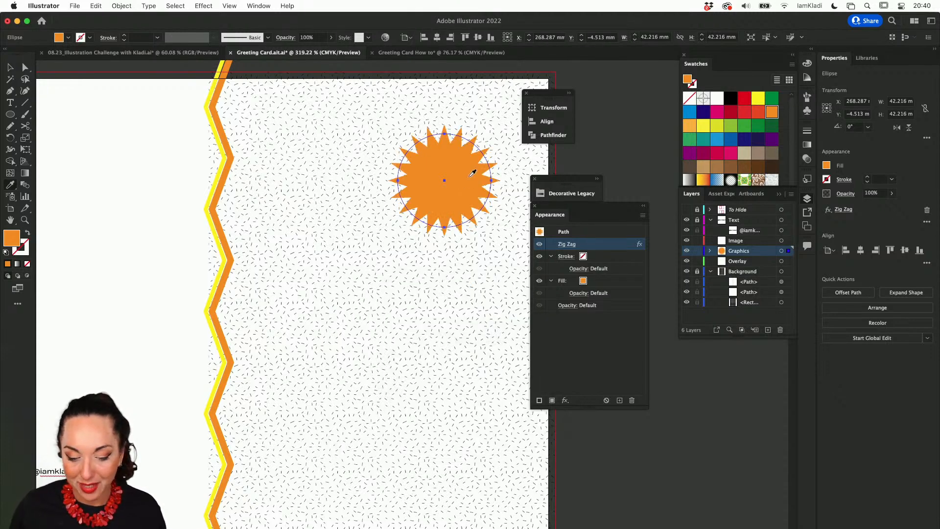
pyautogui.click(631, 401)
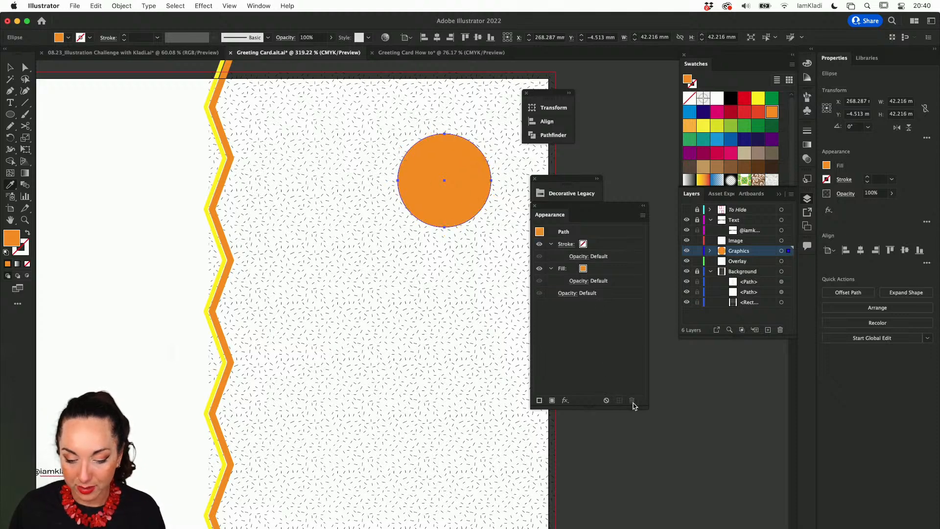
pyautogui.press('v')
pyautogui.click(635, 182)
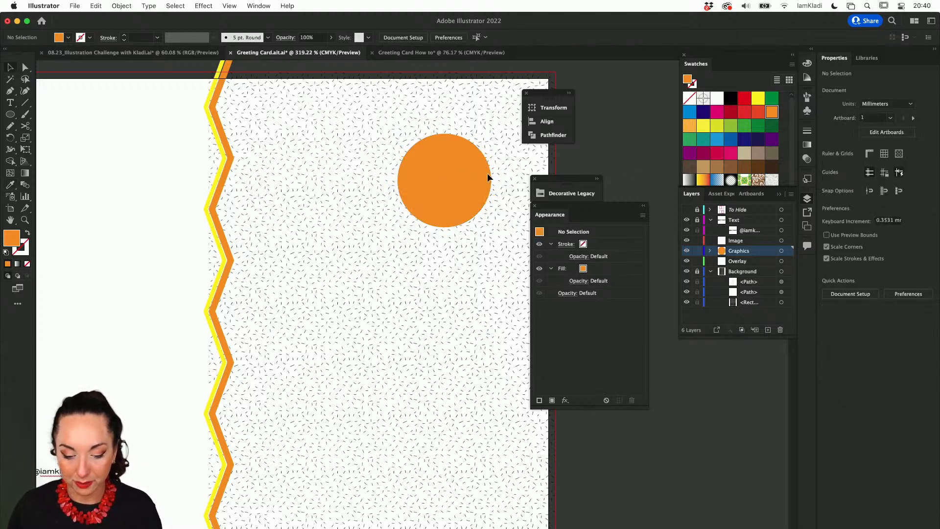
pyautogui.moveTo(457, 172); pyautogui.dragTo(469, 160)
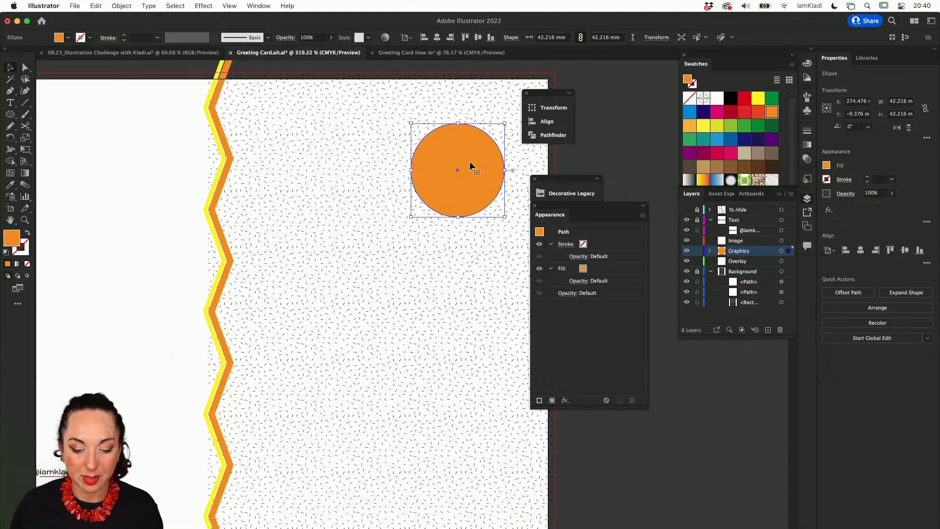
pyautogui.scroll(5, 469, 160)
pyautogui.hscroll(2, 469, 160)
pyautogui.scroll(1, 469, 160)
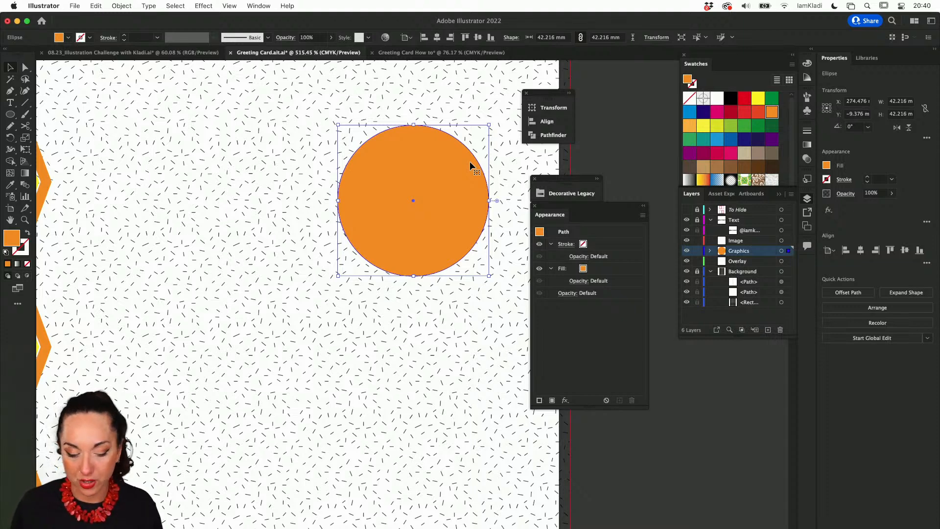
pyautogui.press('a')
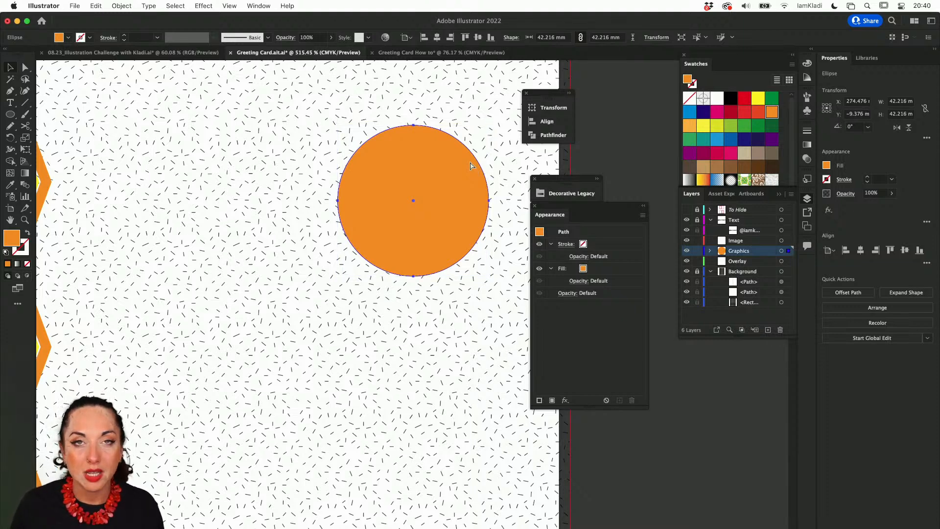
pyautogui.press('v')
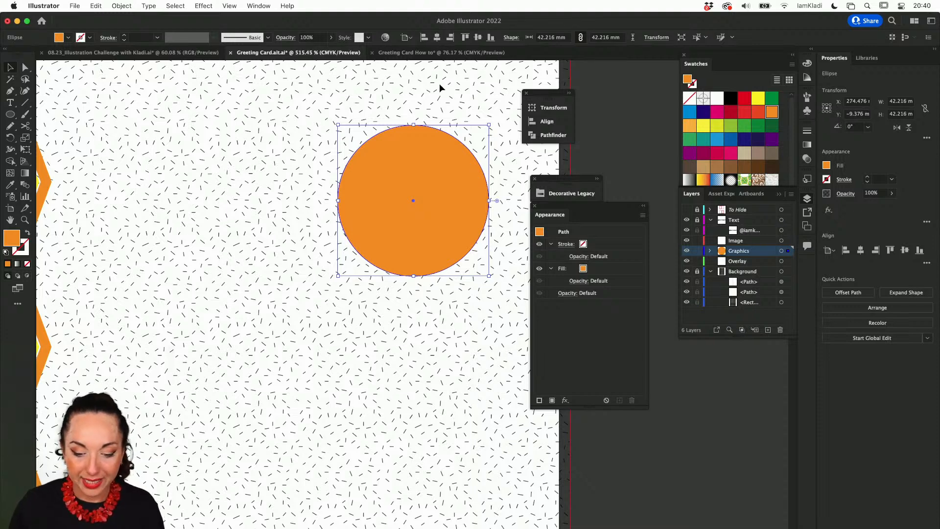
# Open the Transparency panel as a floating panel and rearrange Decorative Legacy, Appearance and Transform around it.
pyautogui.click(258, 5)
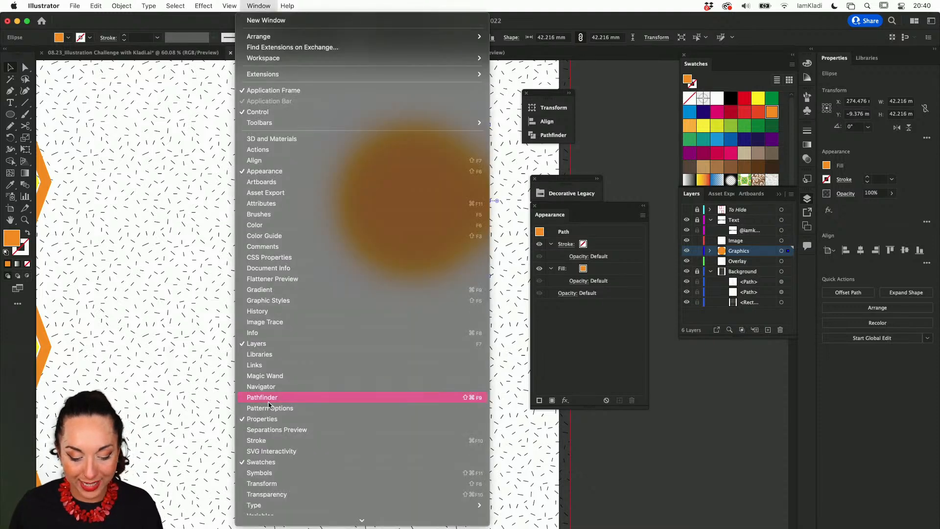
pyautogui.click(260, 494)
pyautogui.moveTo(578, 182); pyautogui.dragTo(790, 248)
pyautogui.moveTo(550, 215); pyautogui.dragTo(835, 281)
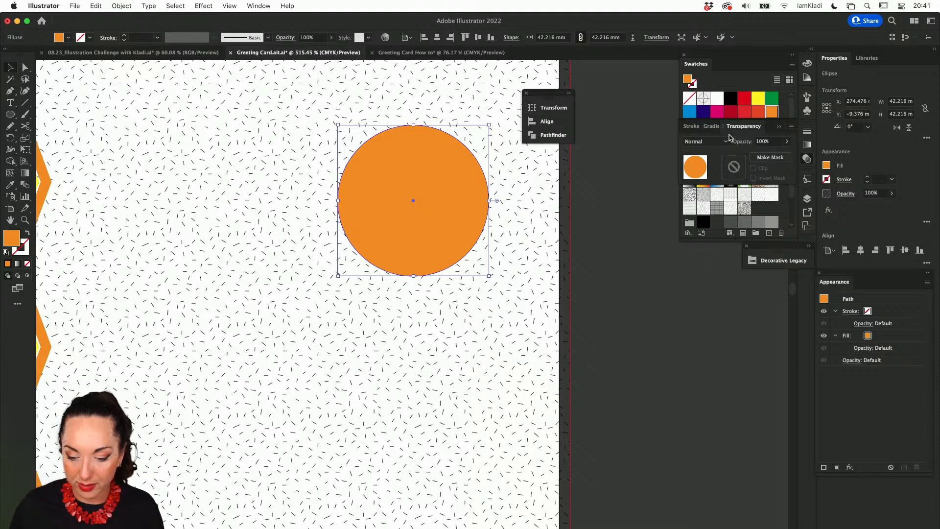
pyautogui.moveTo(743, 126)
pyautogui.mouseDown()
pyautogui.moveTo(636, 163)
pyautogui.moveTo(582, 158)
pyautogui.mouseUp()
pyautogui.moveTo(542, 93); pyautogui.dragTo(714, 334)
pyautogui.moveTo(575, 156); pyautogui.dragTo(537, 131)
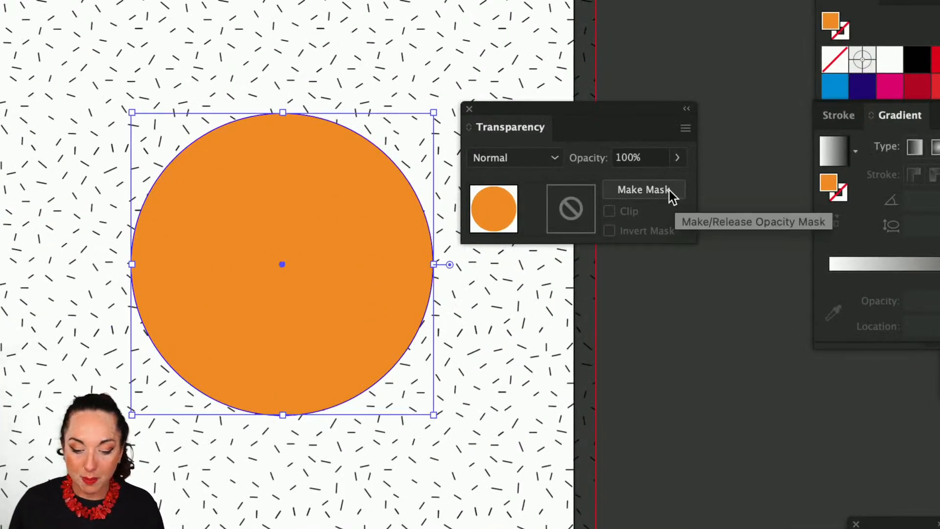
# Fill the top circle copy with the magenta swatch over the orange circle.
pyautogui.click(890, 87)
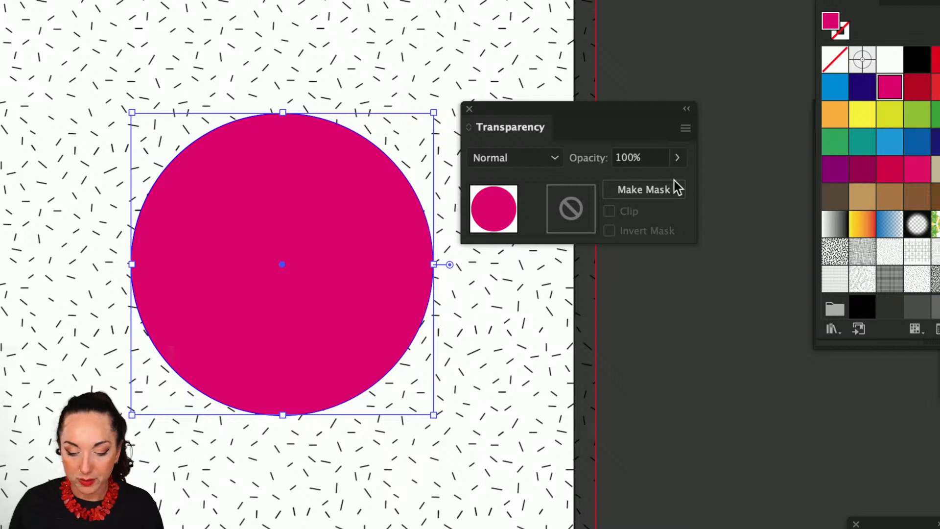
pyautogui.moveTo(382, 212)
pyautogui.mouseDown()
pyautogui.moveTo(396, 240)
pyautogui.moveTo(383, 212)
pyautogui.mouseUp()
pyautogui.press('super+z')
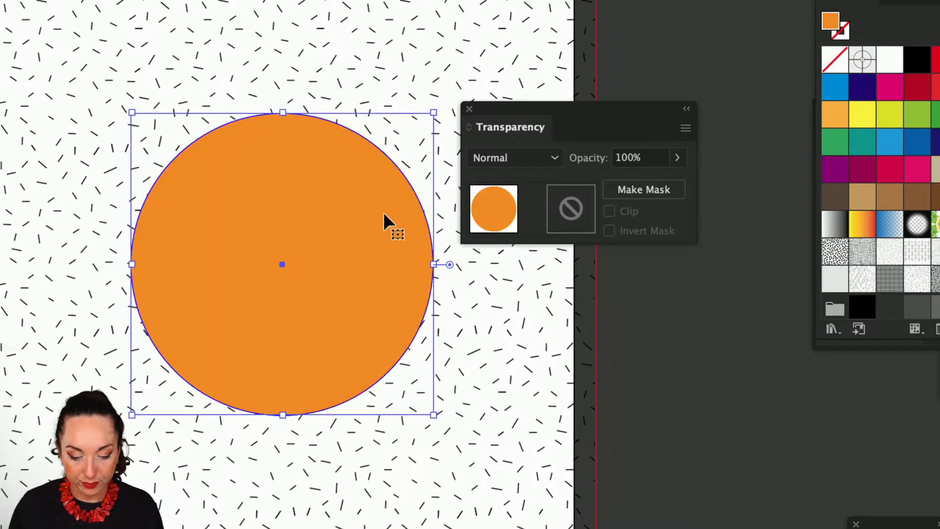
pyautogui.press('super+shift+z')
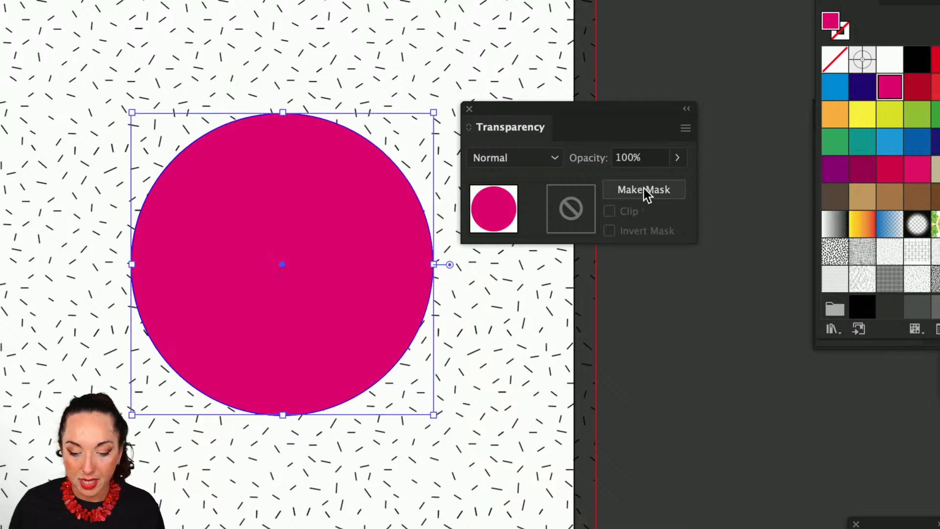
# Add an opacity mask to the magenta circle and switch to editing the mask.
pyautogui.click(647, 193)
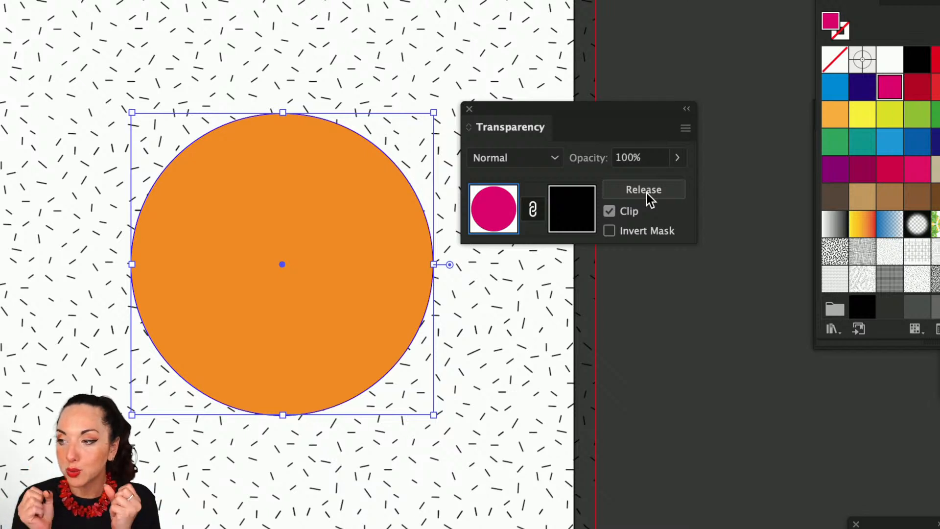
pyautogui.click(574, 209)
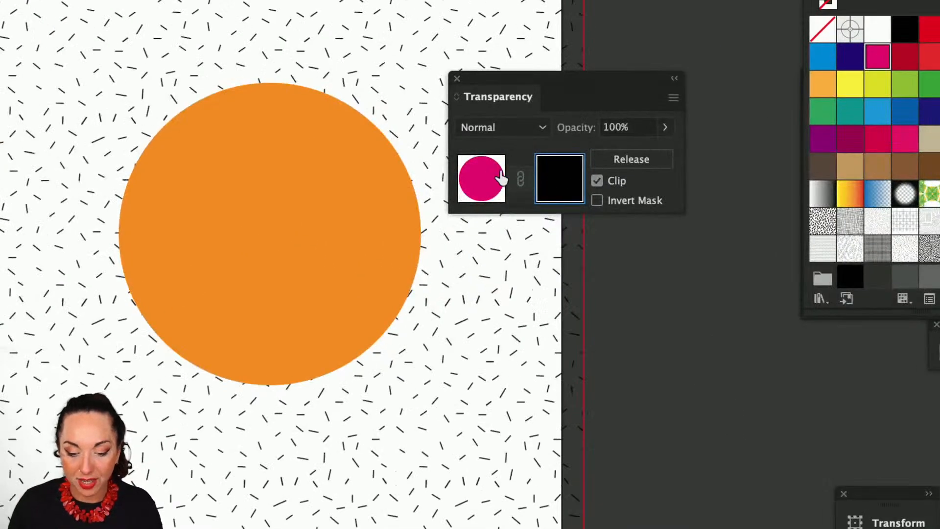
pyautogui.click(502, 179)
pyautogui.click(556, 188)
pyautogui.click(492, 189)
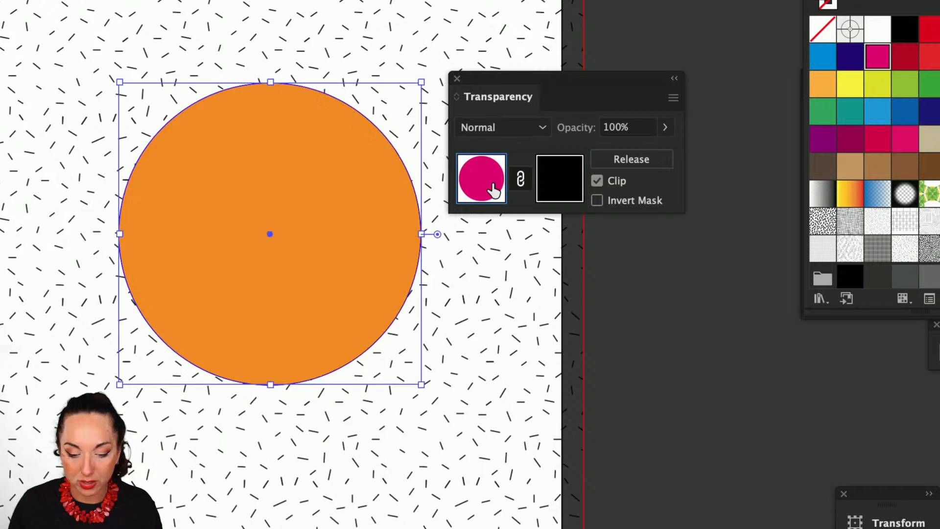
pyautogui.click(545, 188)
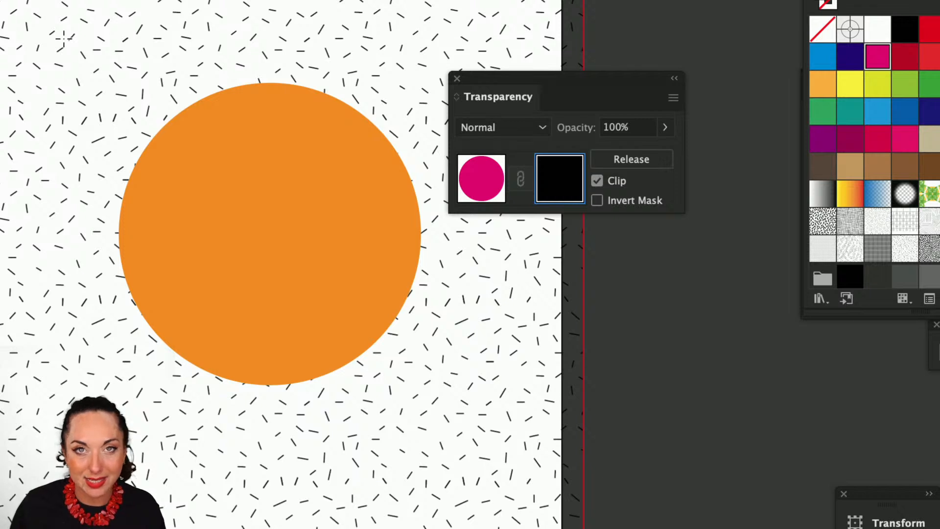
# Draw a rectangle covering the circle inside its opacity mask.
pyautogui.moveTo(34, 46); pyautogui.dragTo(563, 460)
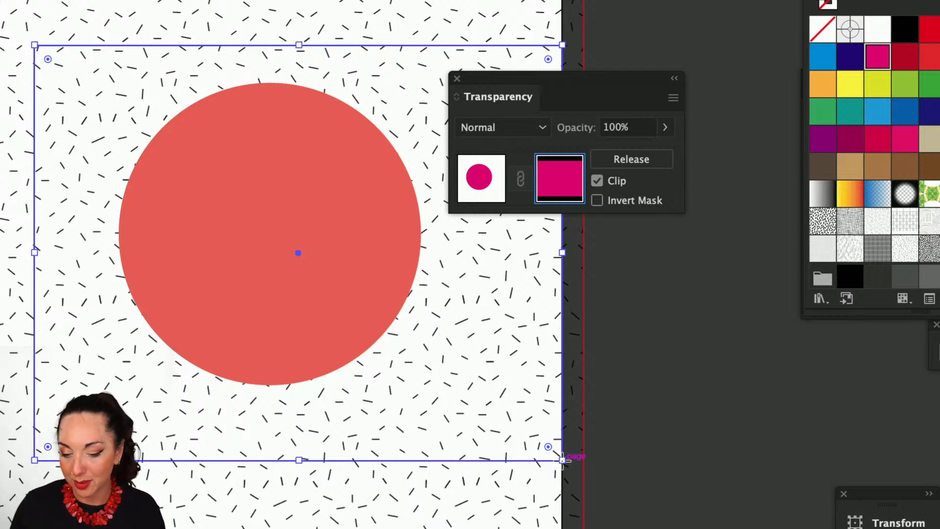
pyautogui.press('g')
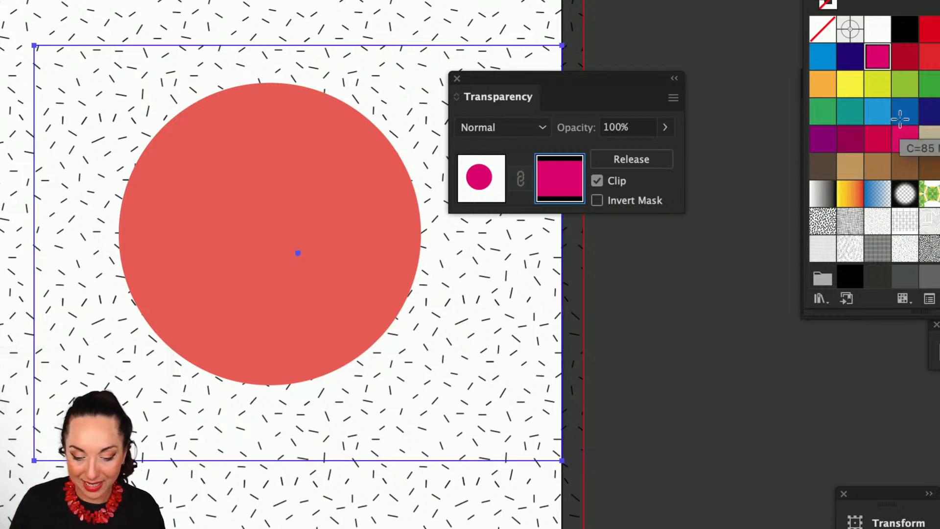
pyautogui.press('v')
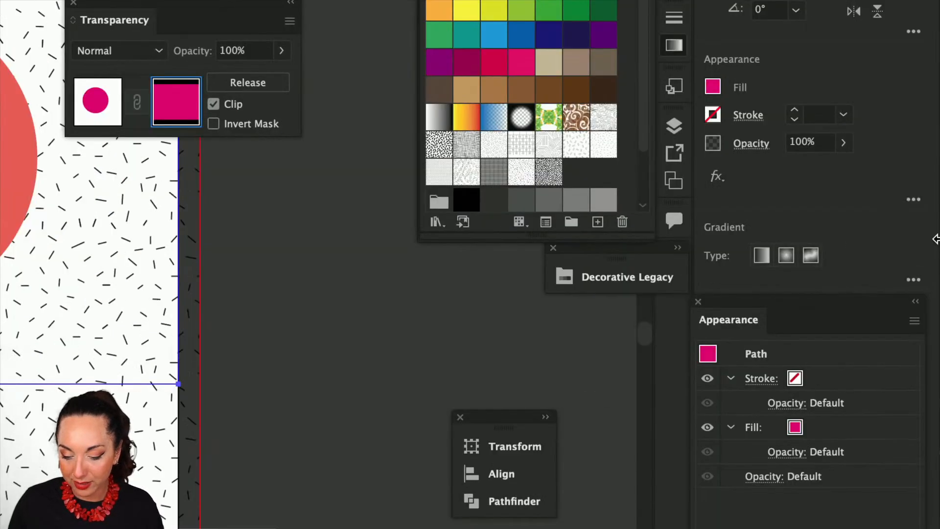
# Give the mask rectangle a linear gradient running vertically from the circle's top to its bottom.
pyautogui.click(762, 259)
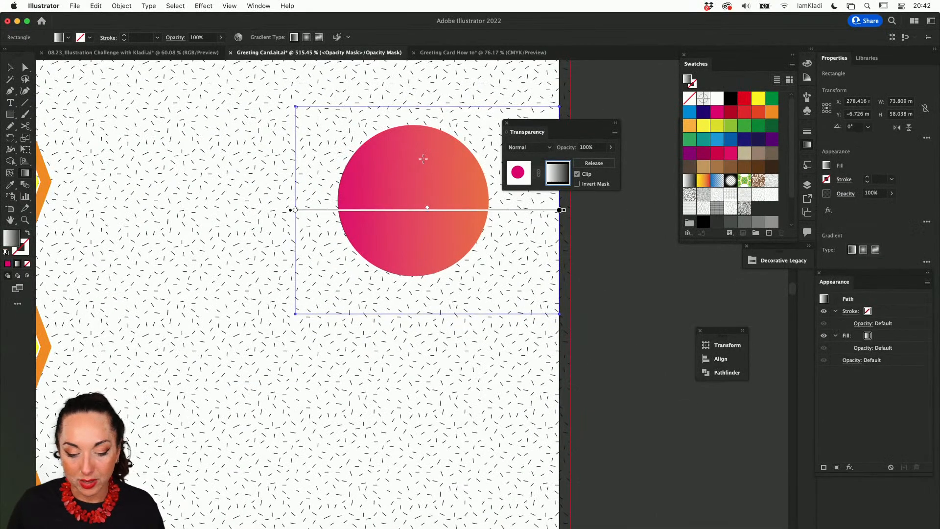
pyautogui.moveTo(413, 140); pyautogui.dragTo(414, 273)
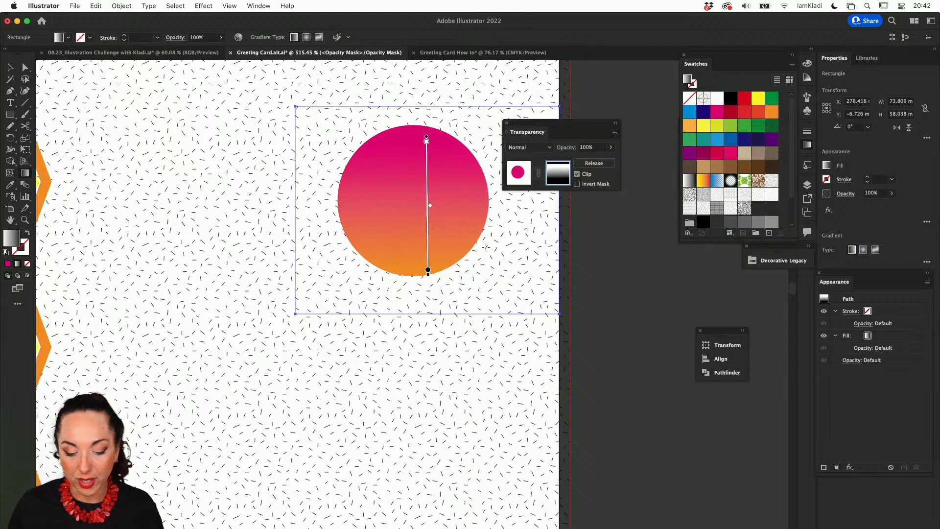
pyautogui.moveTo(510, 229)
pyautogui.mouseDown()
pyautogui.moveTo(364, 217)
pyautogui.moveTo(335, 200)
pyautogui.mouseUp()
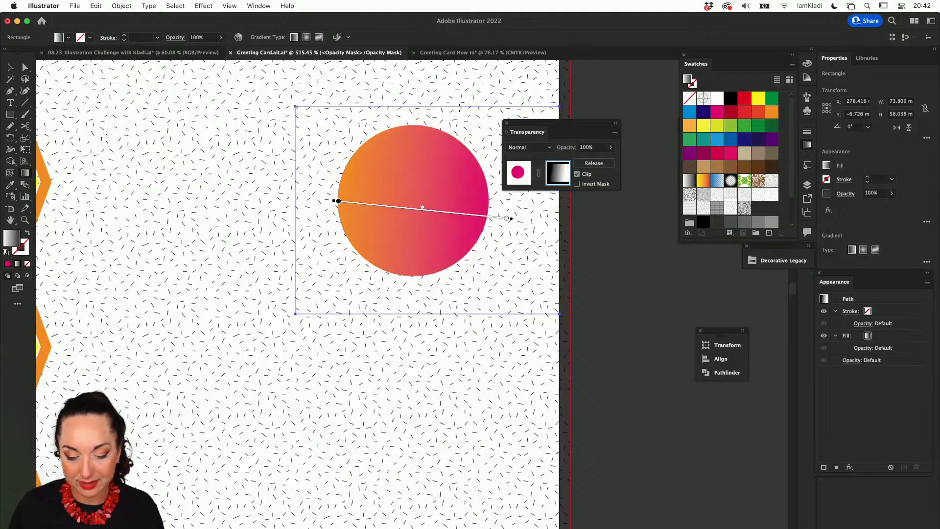
pyautogui.moveTo(429, 109); pyautogui.dragTo(428, 276)
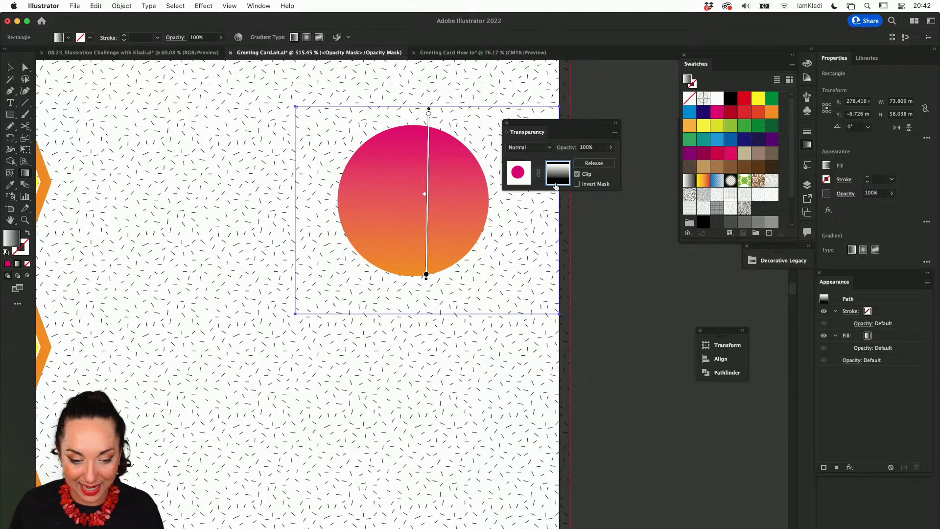
# Apply a Stippled Grain texture effect with intensity 19 and contrast 10 to the mask gradient.
pyautogui.click(203, 6)
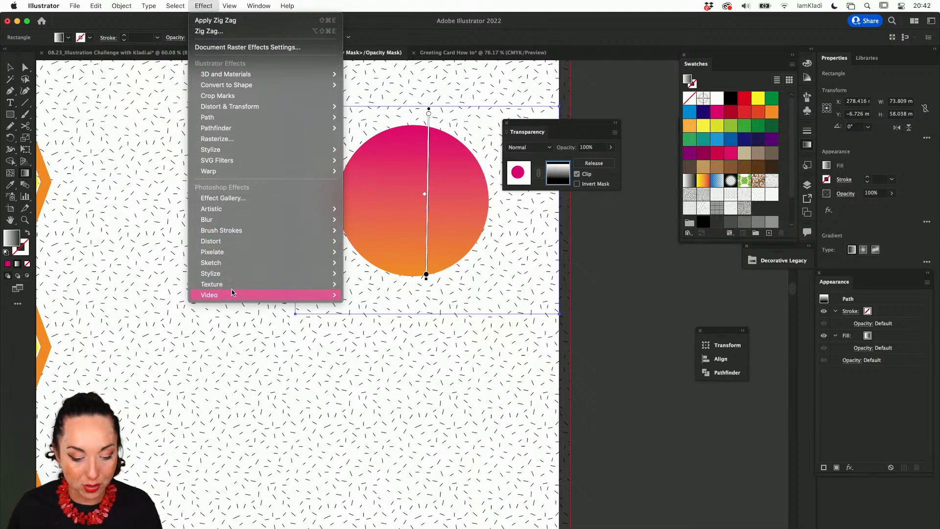
pyautogui.moveTo(256, 288)
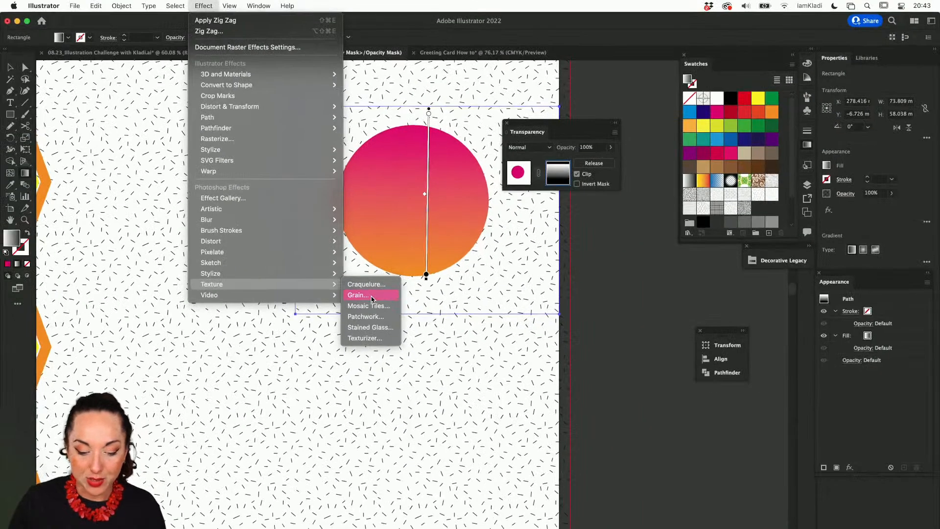
pyautogui.click(372, 296)
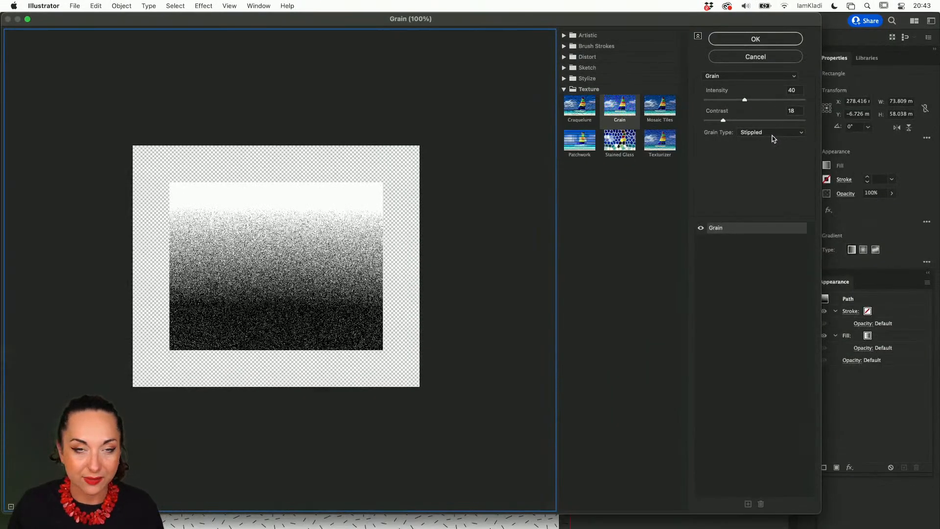
pyautogui.moveTo(723, 120); pyautogui.dragTo(736, 101)
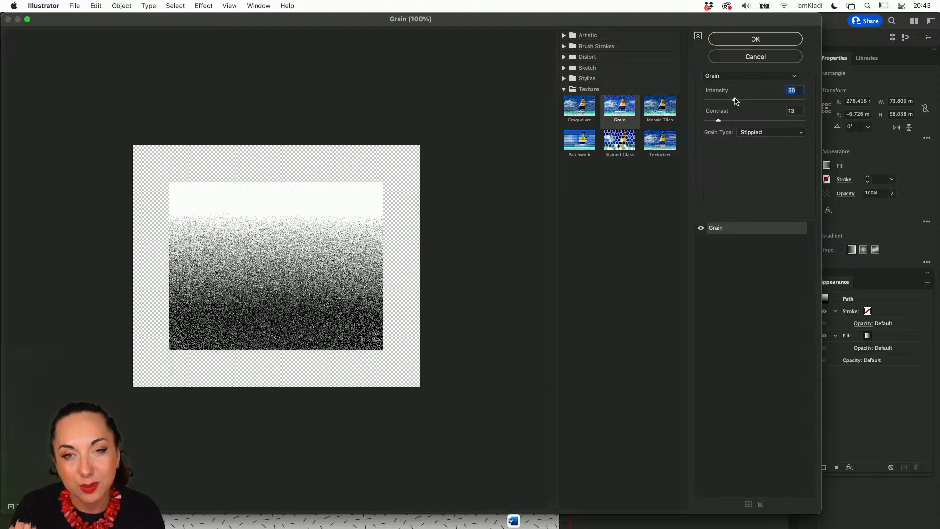
pyautogui.moveTo(736, 101); pyautogui.dragTo(716, 119)
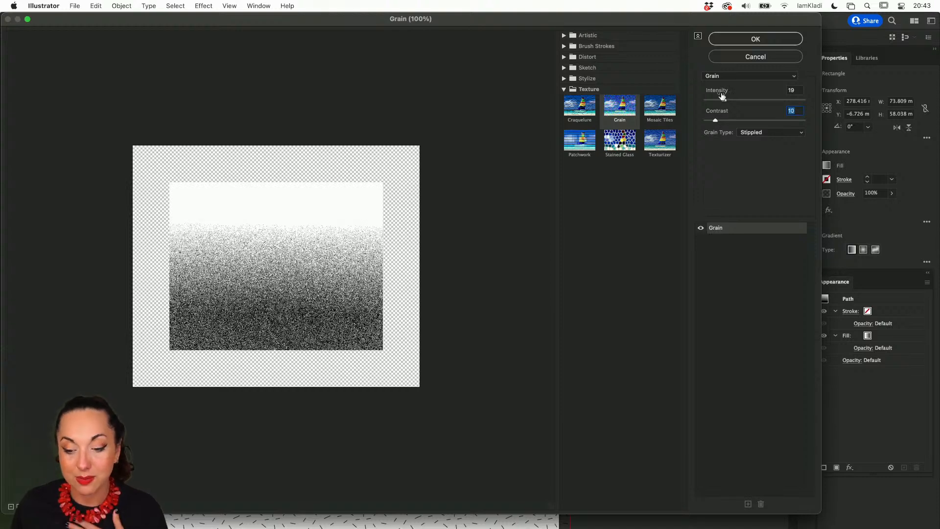
pyautogui.click(743, 40)
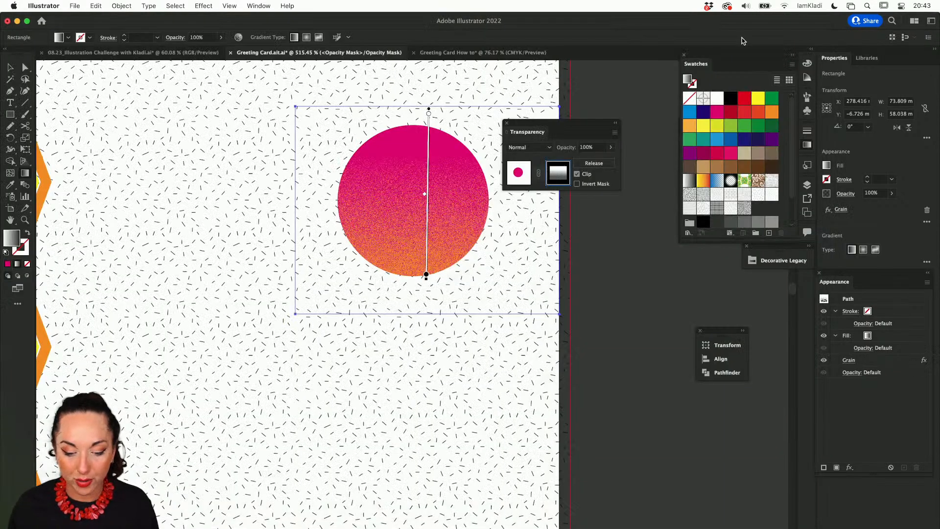
# Redraw the mask gradient vertically, from above the circle down to its centre.
pyautogui.scroll(6, 425, 204)
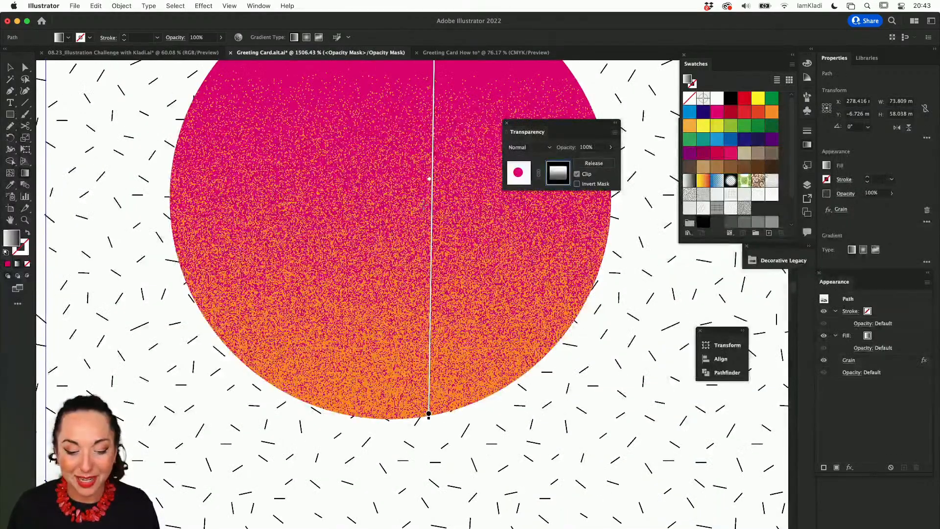
pyautogui.scroll(-8, 424, 205)
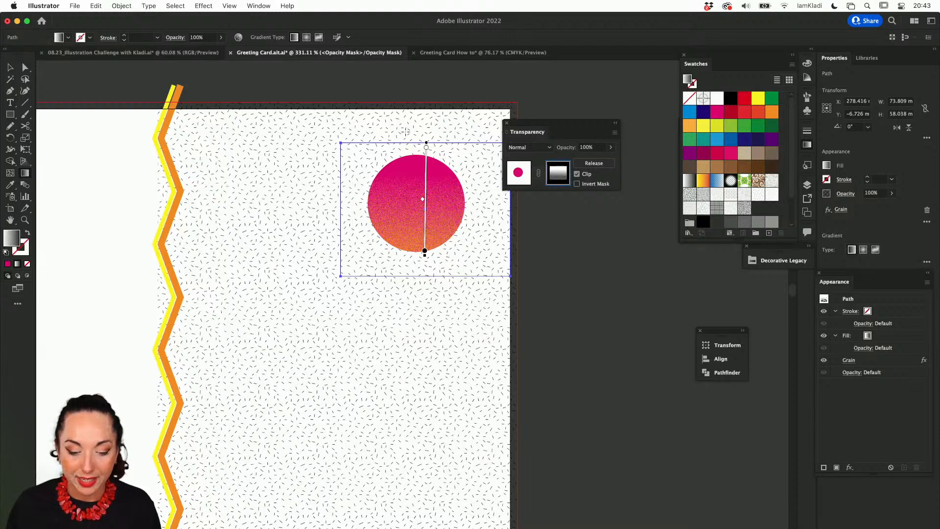
pyautogui.moveTo(405, 123); pyautogui.dragTo(403, 300)
pyautogui.moveTo(400, 197); pyautogui.dragTo(406, 154)
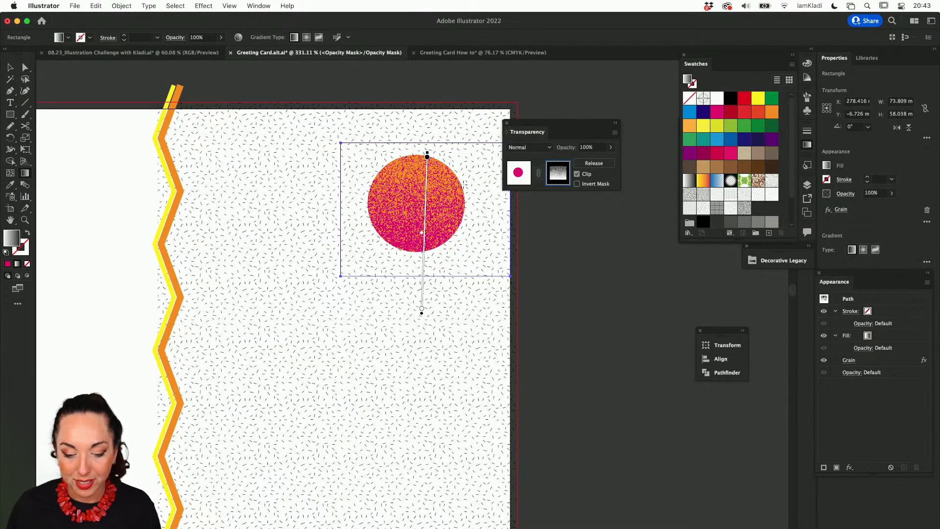
pyautogui.moveTo(469, 201); pyautogui.dragTo(386, 175)
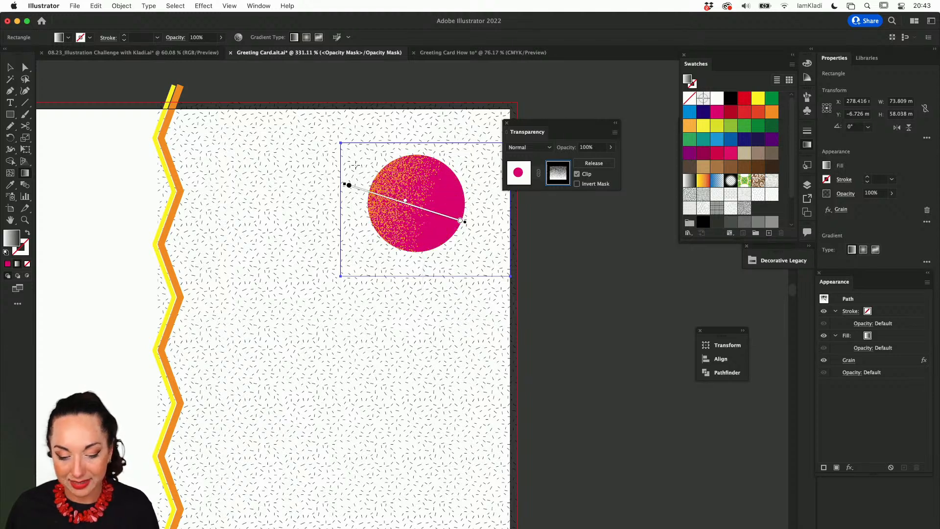
pyautogui.moveTo(412, 81); pyautogui.dragTo(416, 208)
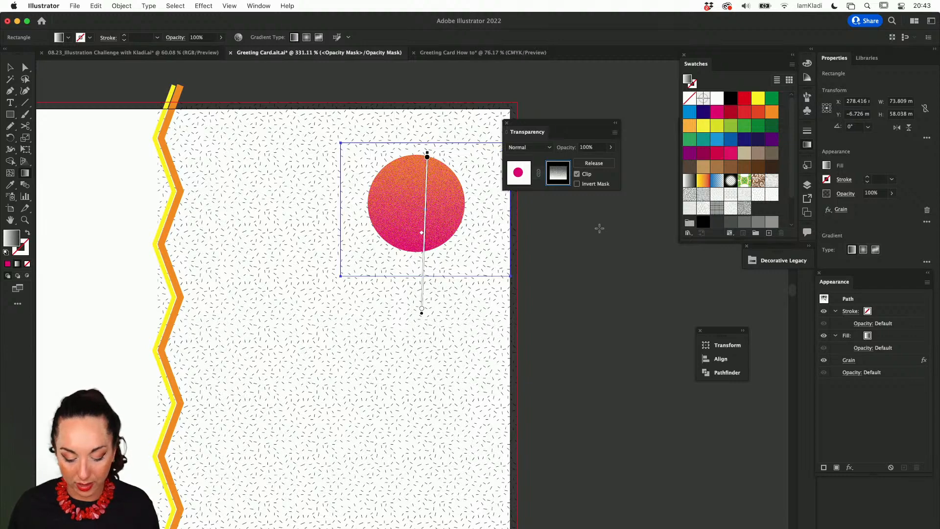
# Deselect the circle with the Selection tool (V) and review the grainy sun on the card.
pyautogui.press('v')
pyautogui.click(598, 227)
pyautogui.scroll(-5, 579, 249)
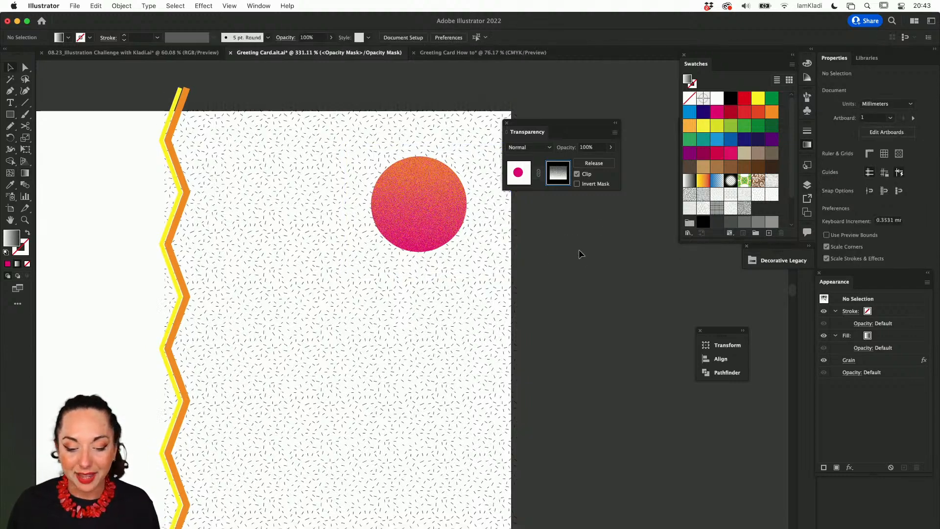
pyautogui.scroll(3, 579, 249)
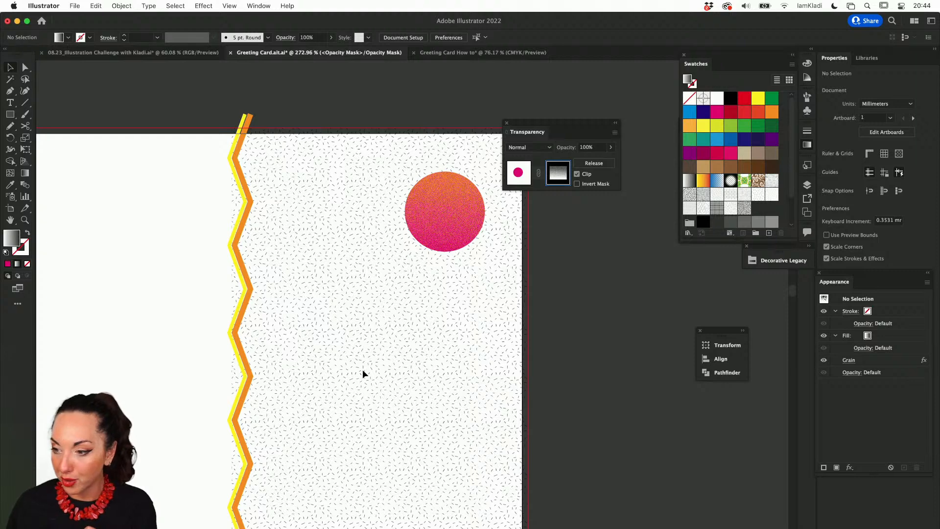
pyautogui.moveTo(172, 510)
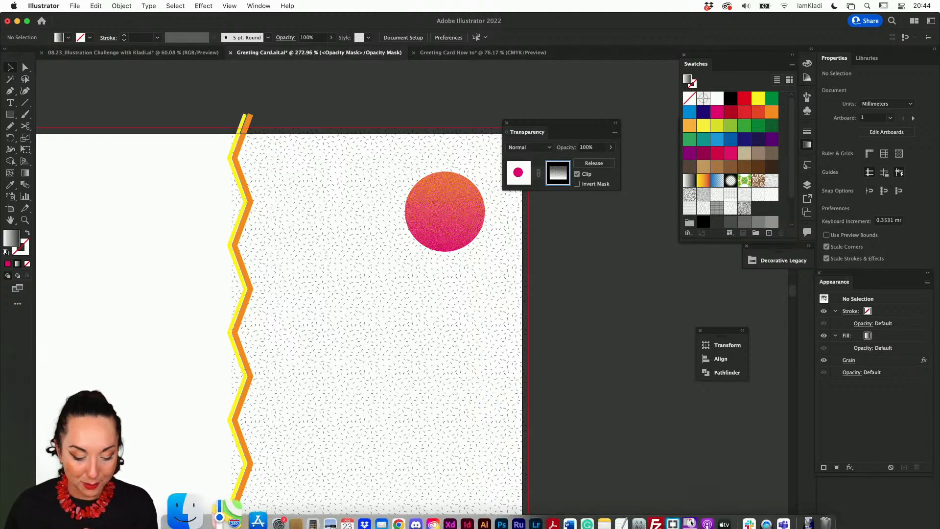
# In Finder, browse to 00 Projects > 2022 > Social 2022 > IG Content.
pyautogui.click(173, 510)
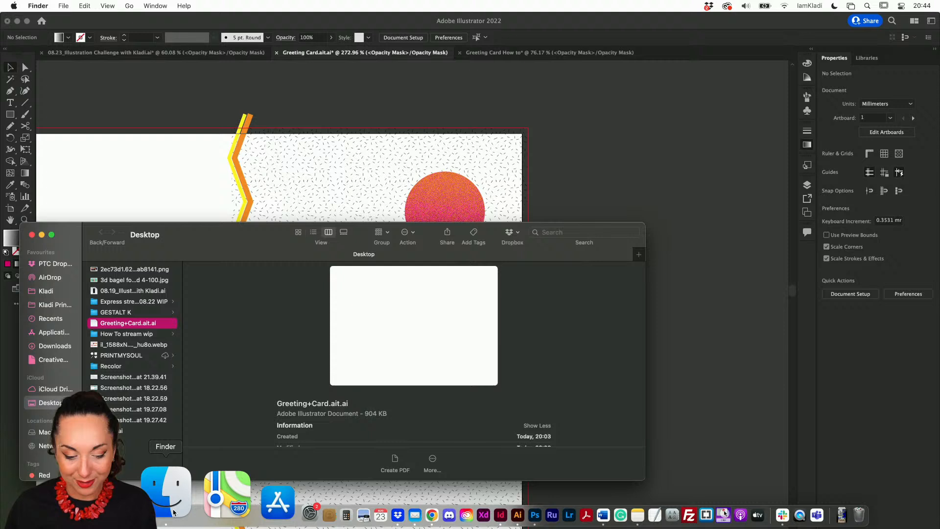
pyautogui.click(46, 291)
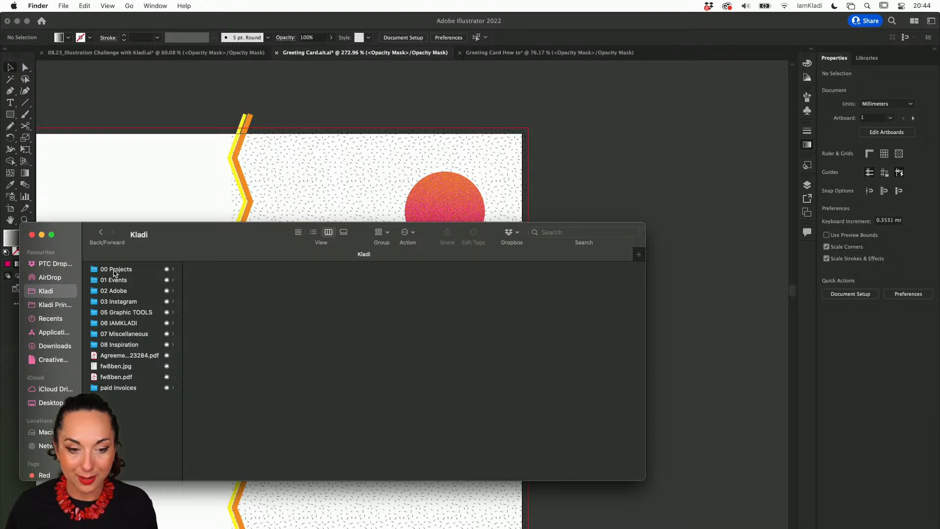
pyautogui.click(114, 270)
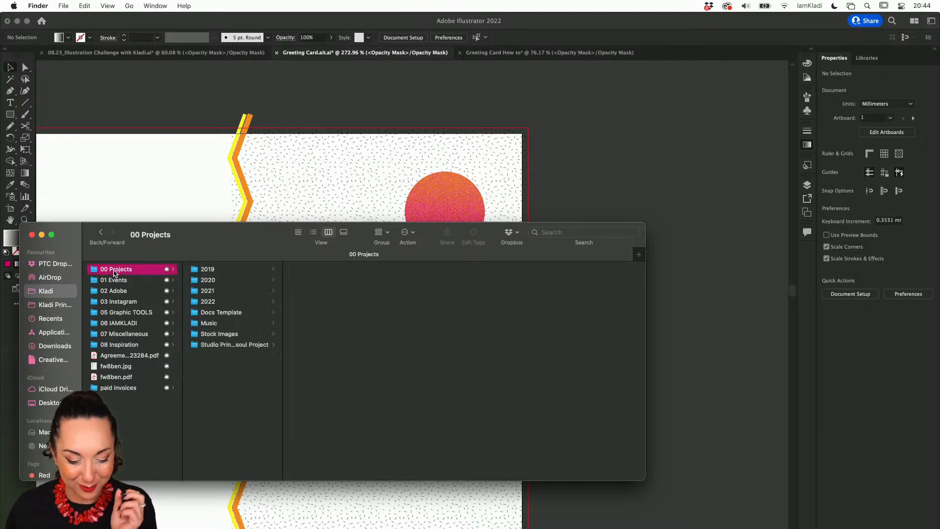
pyautogui.click(207, 301)
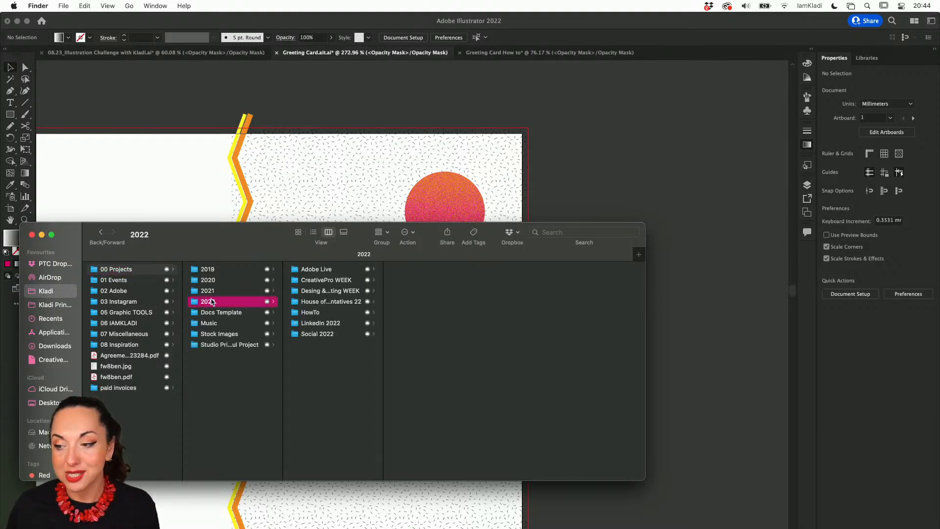
pyautogui.click(332, 293)
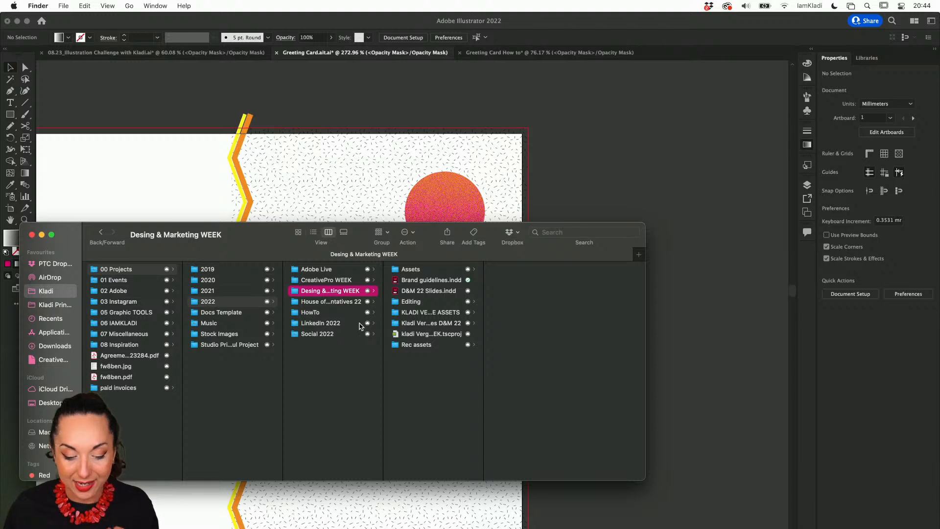
pyautogui.click(233, 302)
pyautogui.click(334, 335)
pyautogui.click(426, 273)
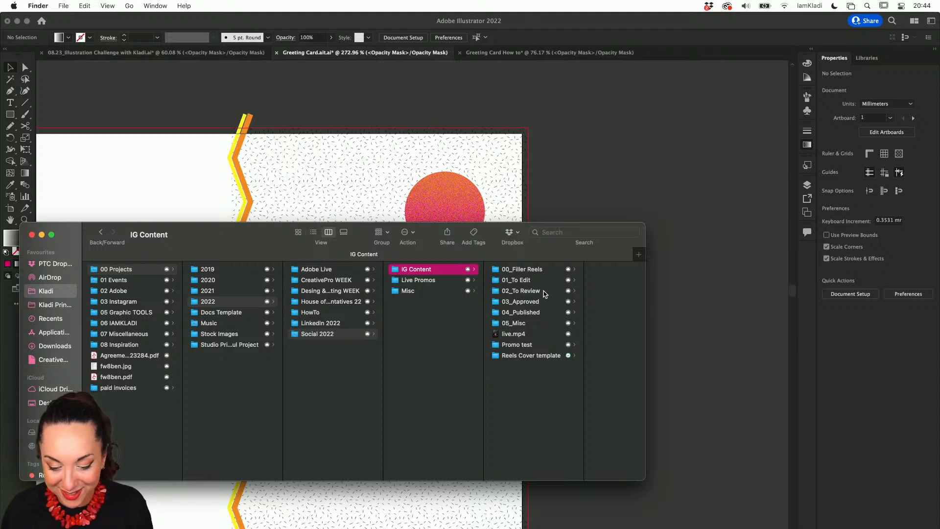
# Go into 02_To Review > Ai_Shape builder > Design Assets and drag the lemur .ai file onto Illustrator.
pyautogui.click(531, 303)
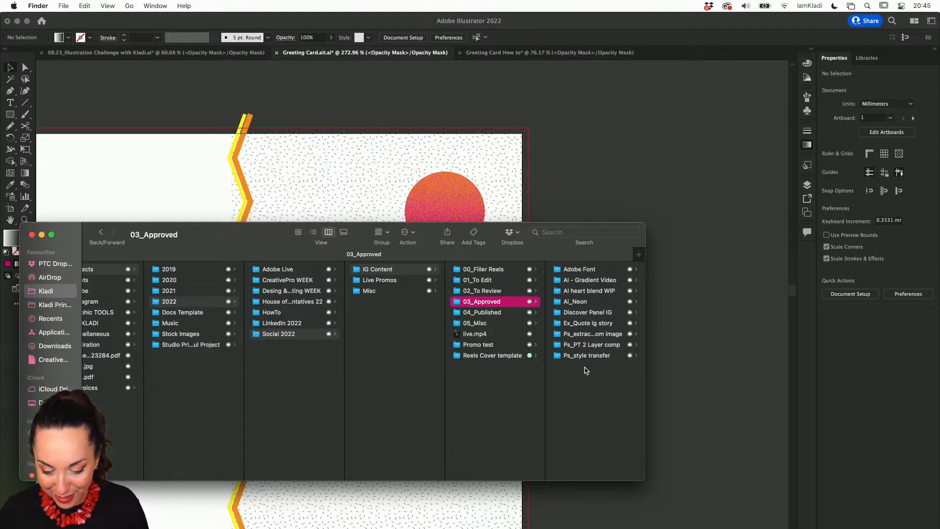
pyautogui.click(502, 291)
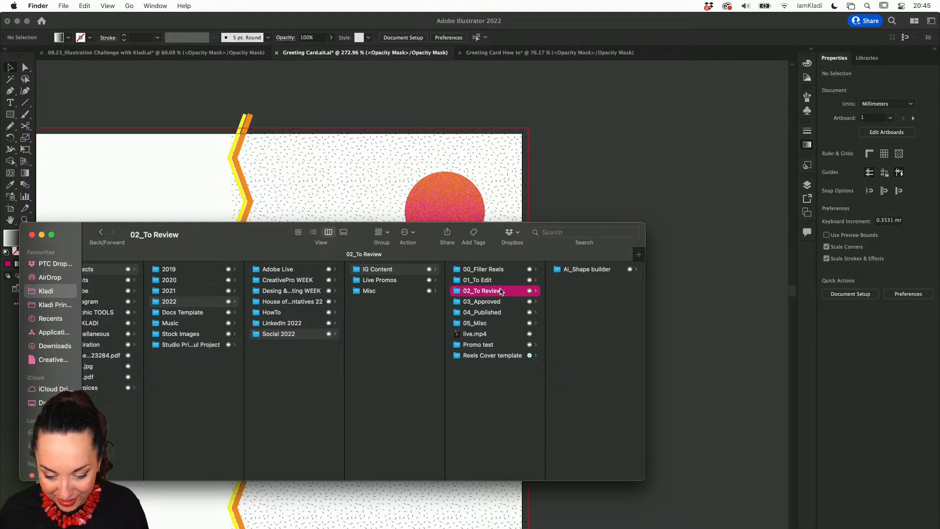
pyautogui.click(491, 281)
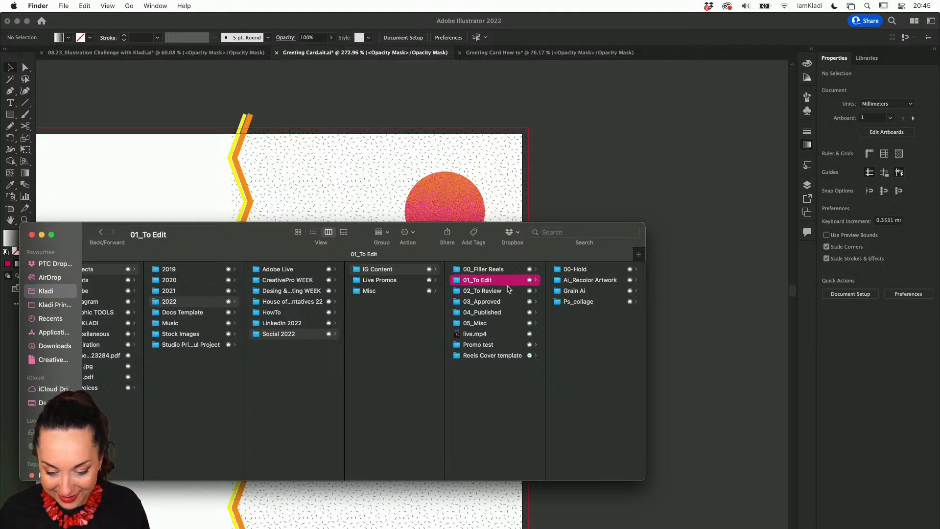
pyautogui.click(508, 292)
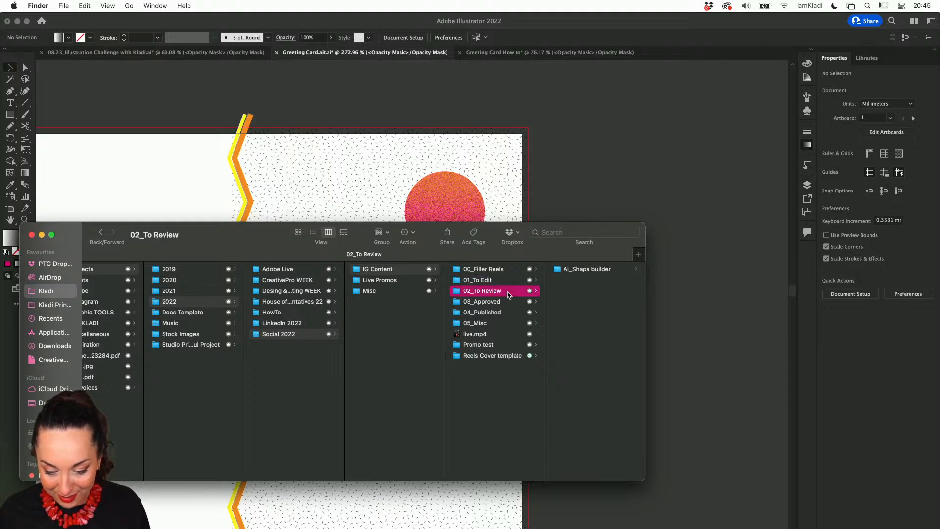
pyautogui.click(592, 270)
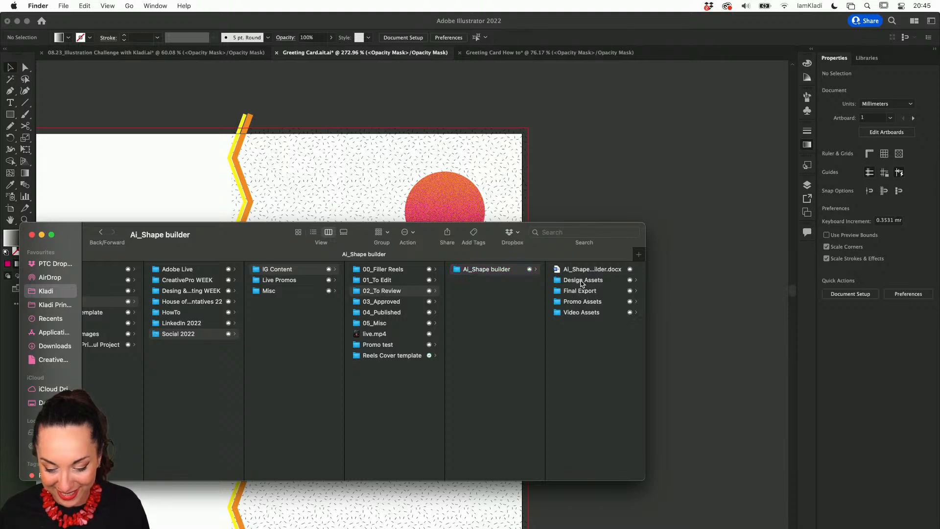
pyautogui.click(582, 281)
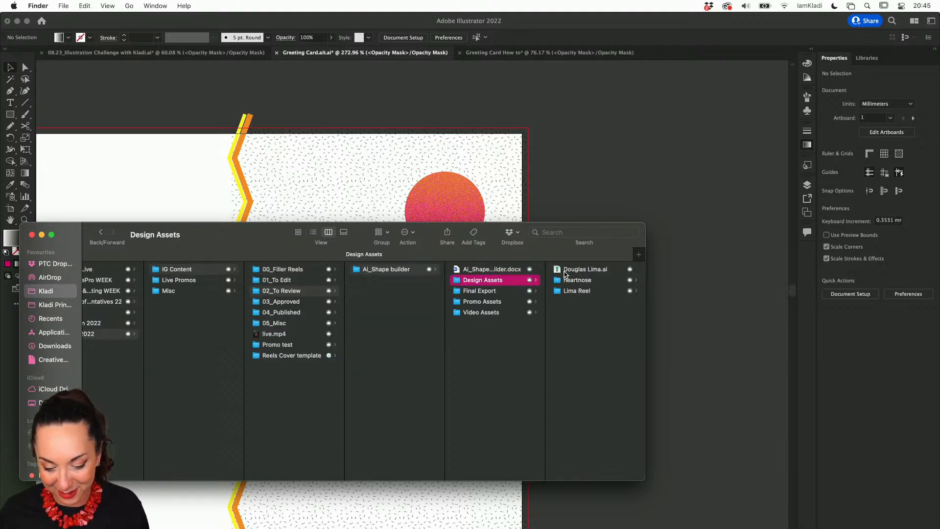
pyautogui.click(568, 270)
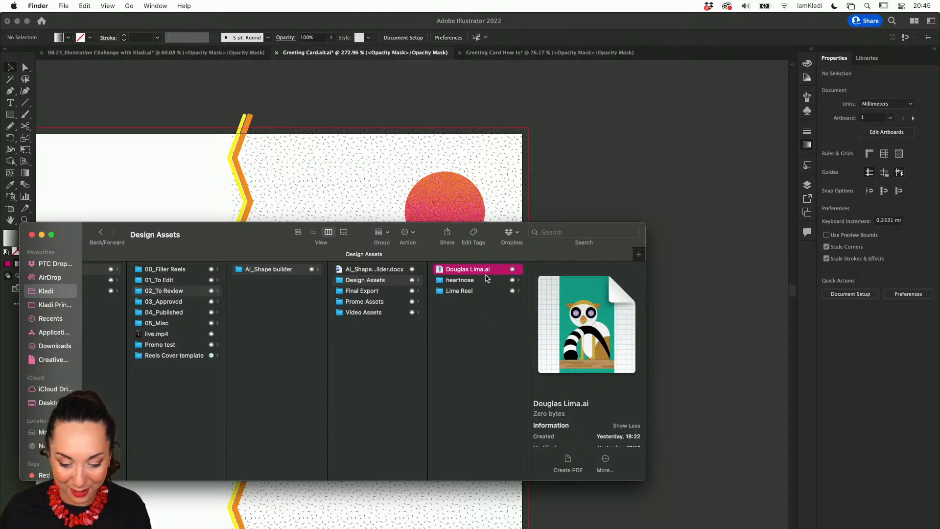
pyautogui.moveTo(486, 275); pyautogui.dragTo(429, 513)
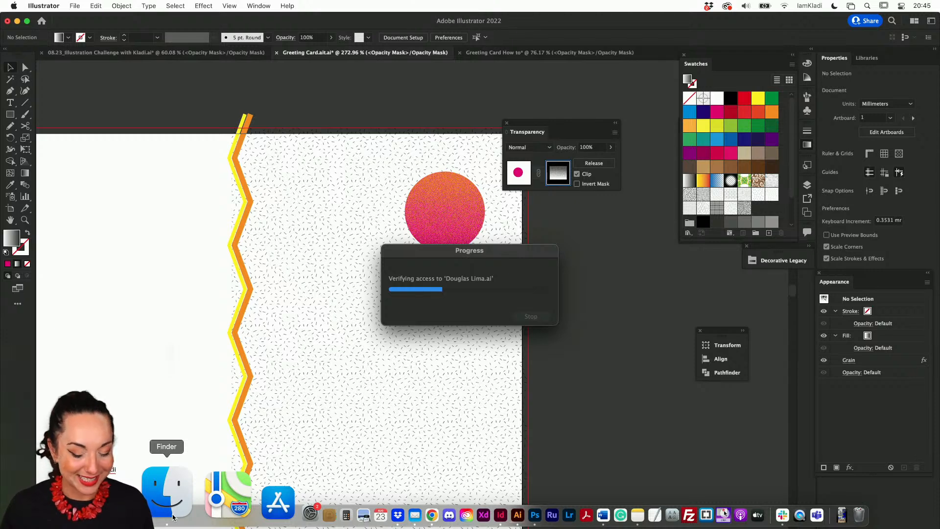
# Glance at the reel folder in Finder, then return to the opened lemur file in Illustrator.
pyautogui.click(173, 517)
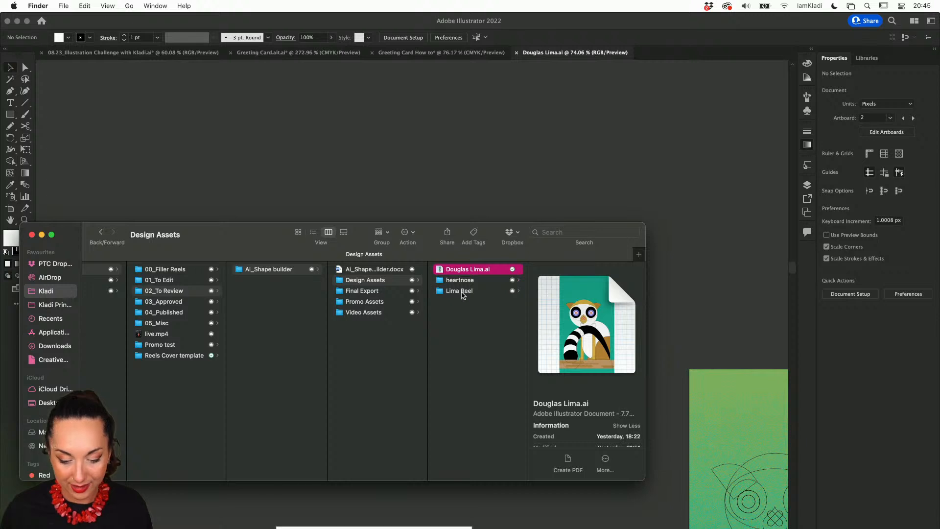
pyautogui.click(462, 291)
pyautogui.press('super+Tab')
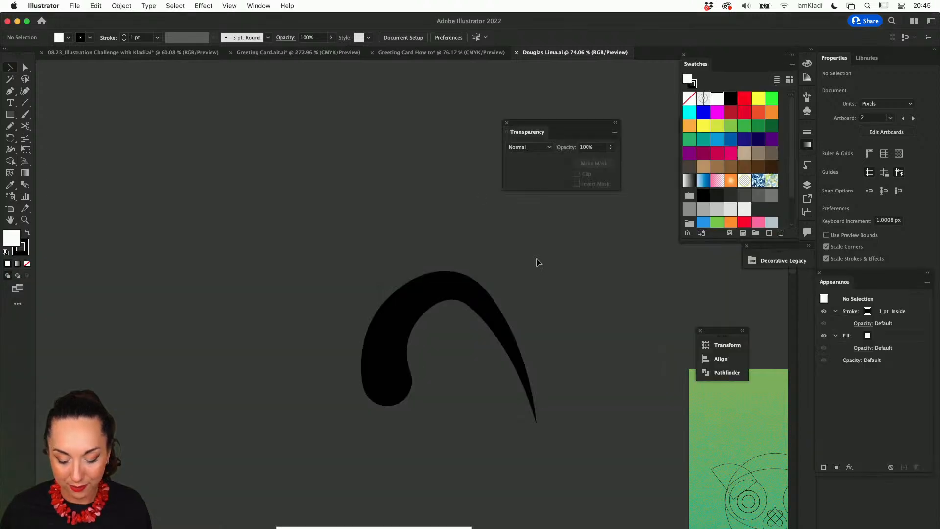
# Pan around the lemur and heart artboards, then show all windows with Mission Control.
pyautogui.scroll(-5, 536, 258)
pyautogui.hscroll(6, 537, 257)
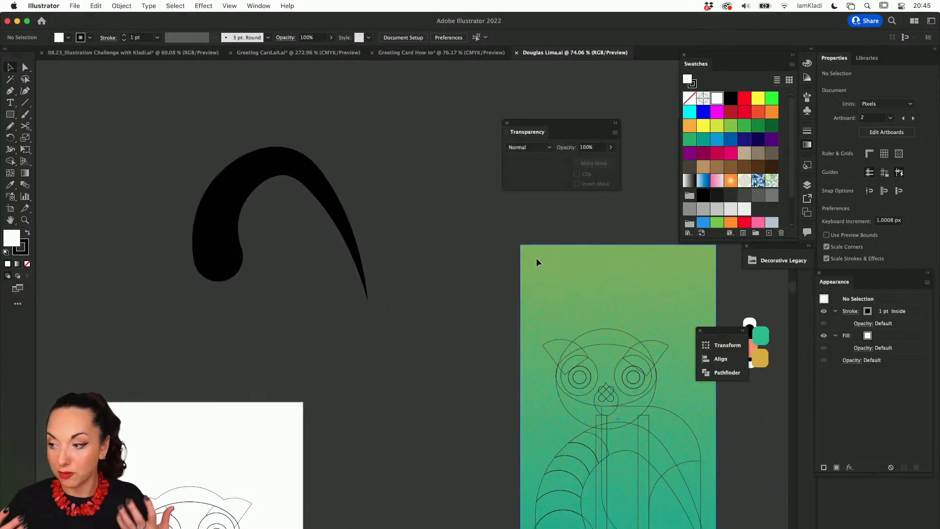
pyautogui.scroll(-6, 536, 258)
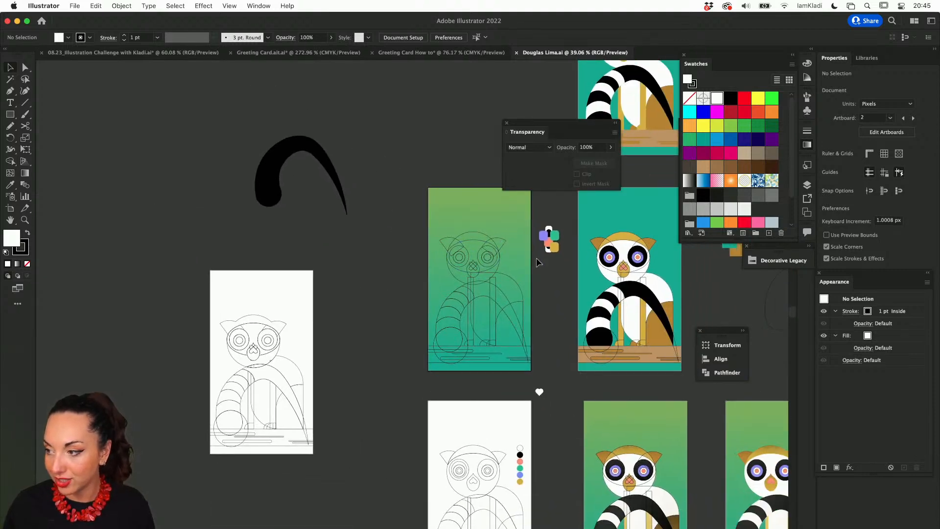
pyautogui.hscroll(8, 537, 257)
pyautogui.scroll(-1, 537, 258)
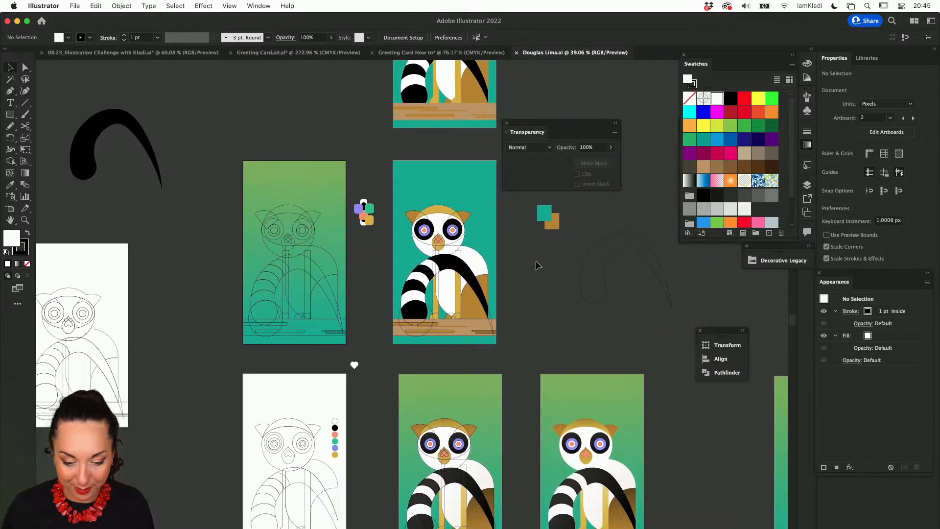
pyautogui.scroll(-2, 538, 262)
pyautogui.hscroll(2, 538, 263)
pyautogui.scroll(-2, 406, 274)
pyautogui.hscroll(-3, 406, 274)
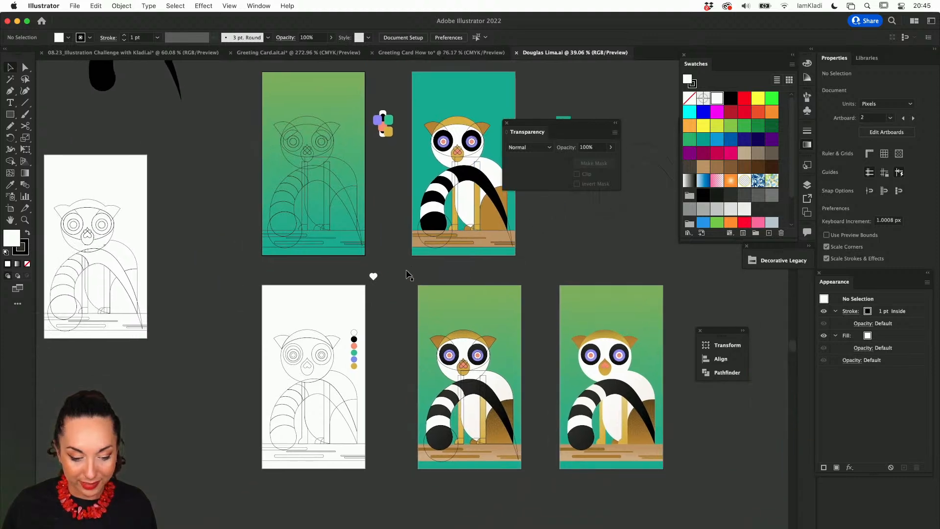
pyautogui.hscroll(-2, 407, 272)
pyautogui.scroll(5, 222, 255)
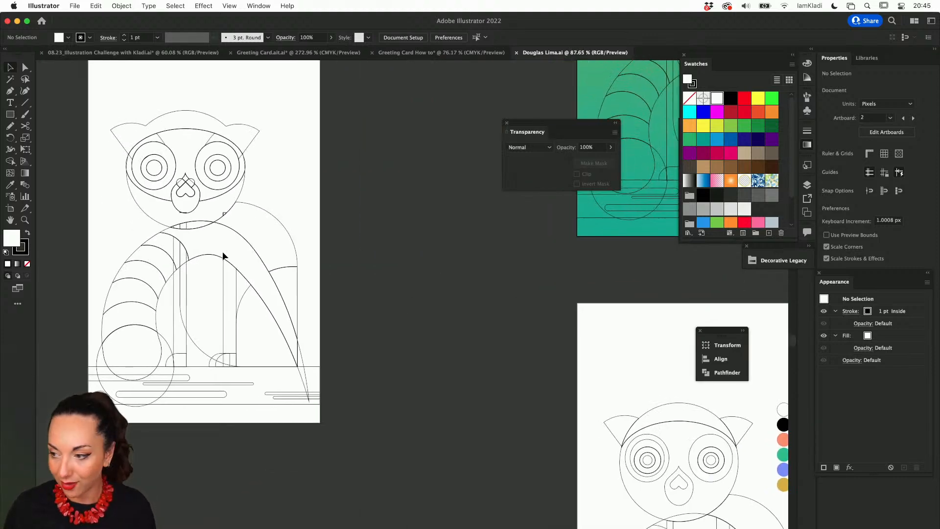
pyautogui.scroll(-2, 223, 255)
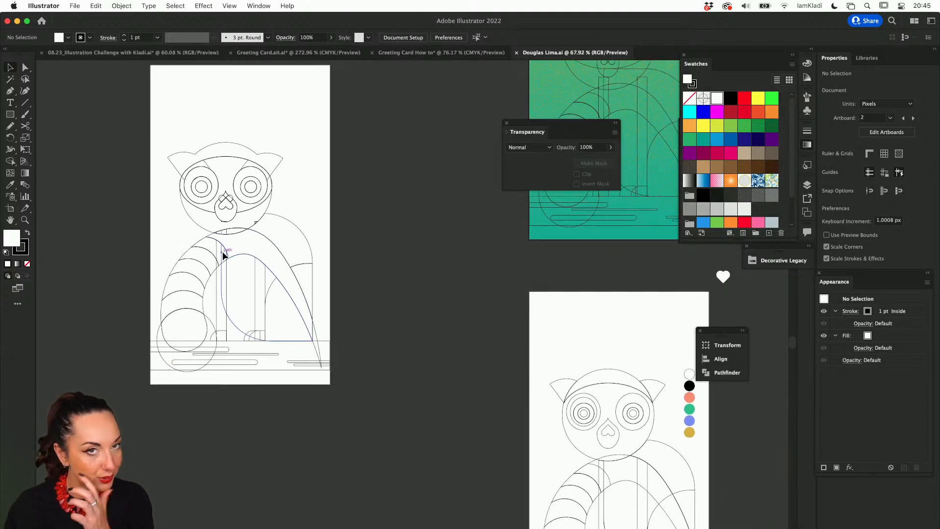
pyautogui.hscroll(3, 223, 255)
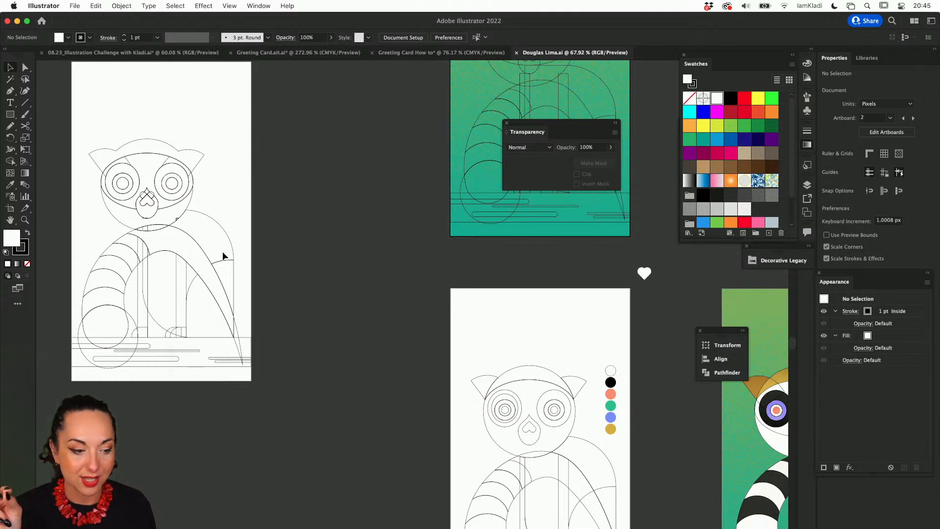
pyautogui.scroll(5, 222, 252)
pyautogui.hscroll(8, 222, 251)
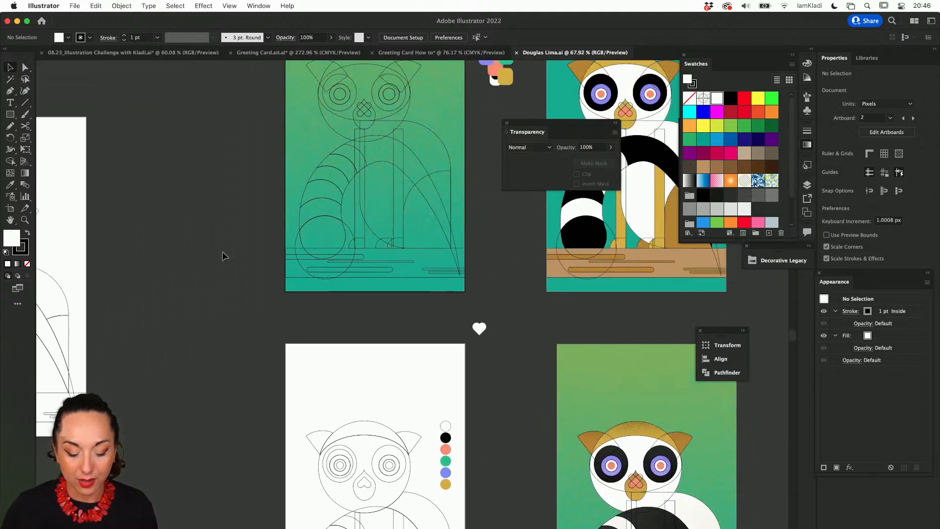
pyautogui.hscroll(7, 222, 256)
pyautogui.scroll(-4, 222, 257)
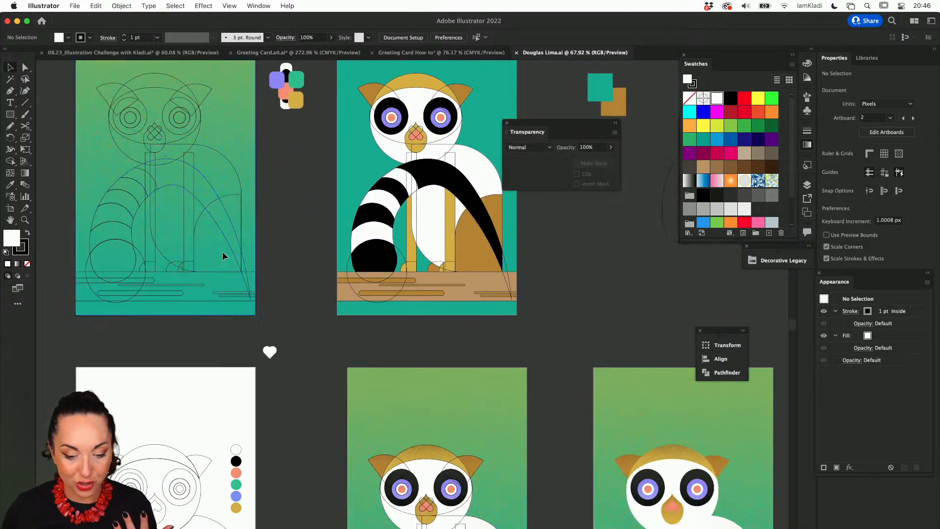
pyautogui.scroll(-8, 222, 254)
pyautogui.hscroll(8, 222, 254)
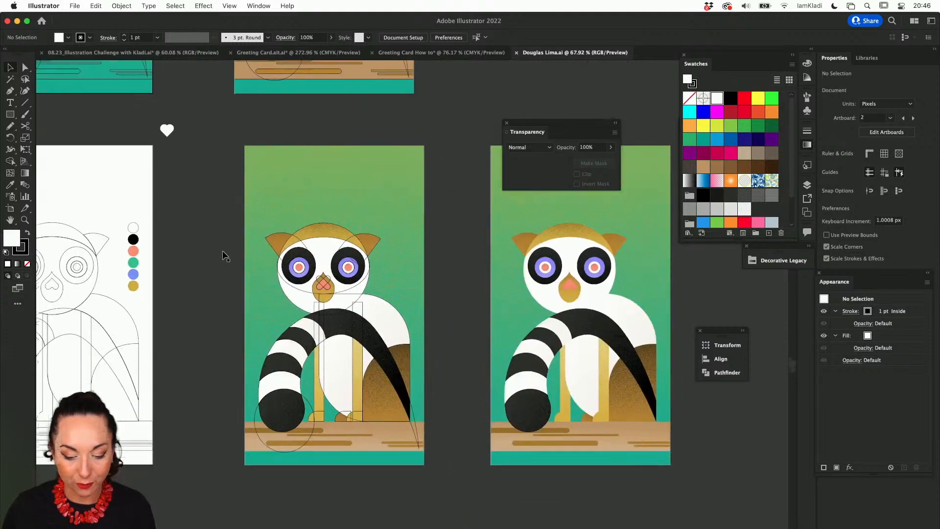
pyautogui.hscroll(5, 223, 254)
pyautogui.scroll(6, 316, 244)
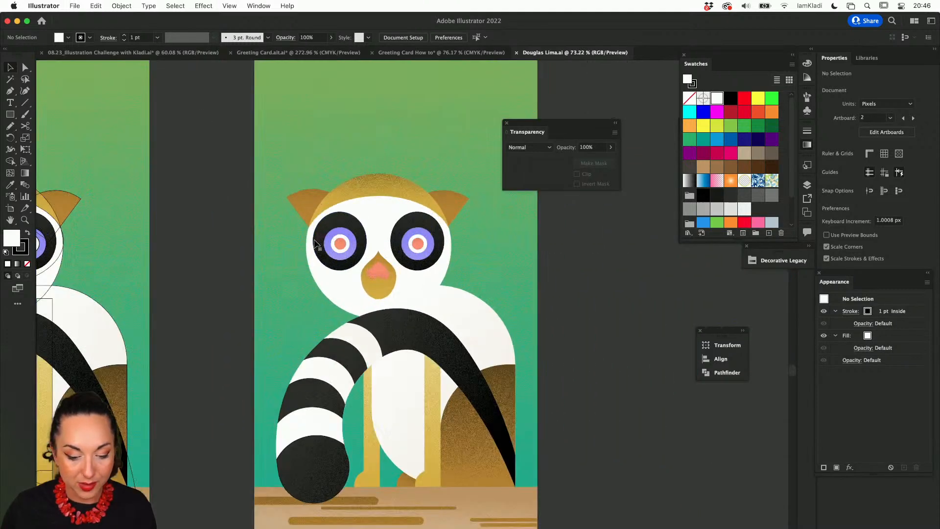
pyautogui.hscroll(6, 316, 244)
pyautogui.scroll(-2, 316, 243)
pyautogui.scroll(1, 316, 240)
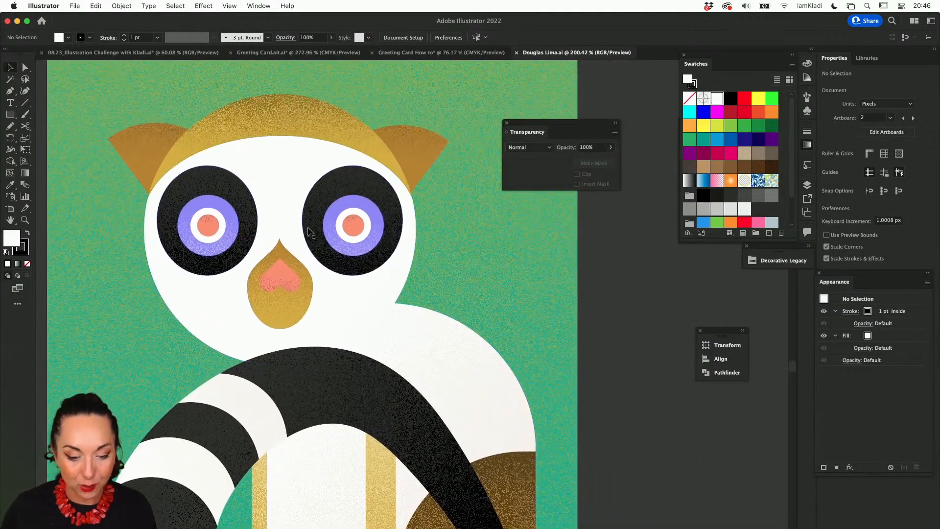
pyautogui.scroll(4, 293, 159)
pyautogui.scroll(4, 293, 160)
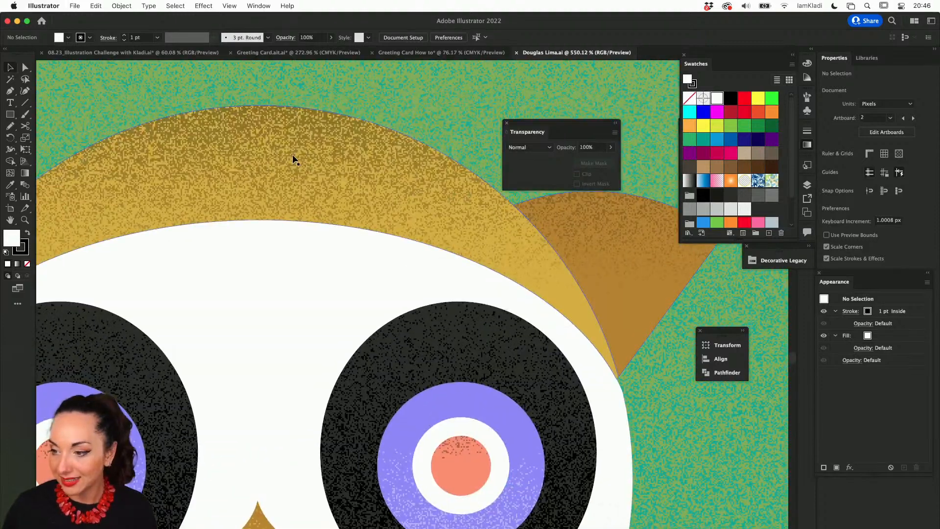
pyautogui.scroll(-8, 293, 159)
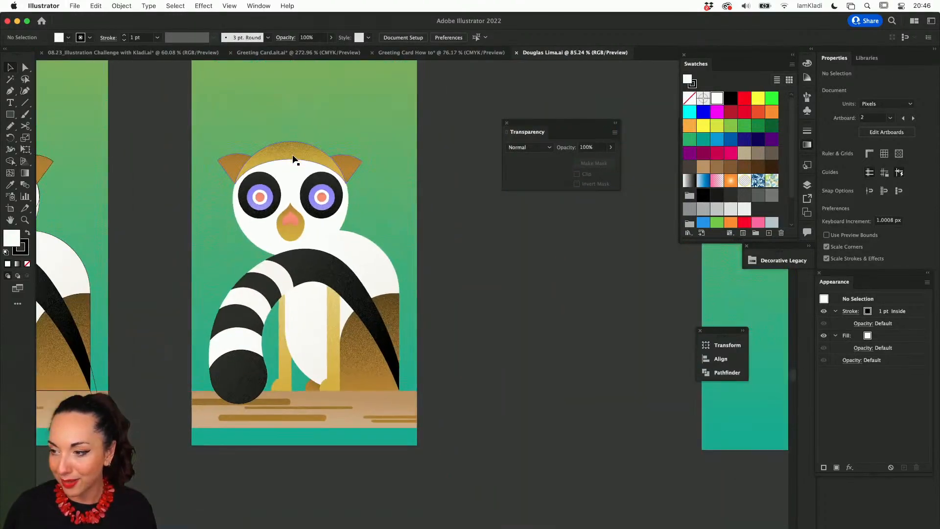
pyautogui.scroll(3, 293, 160)
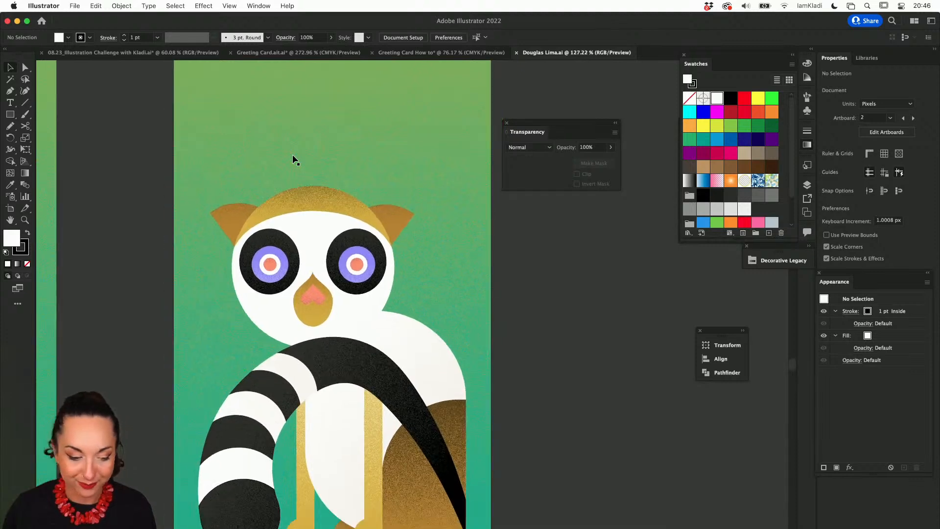
pyautogui.scroll(-3, 293, 159)
pyautogui.hscroll(-3, 293, 160)
pyautogui.scroll(2, 293, 160)
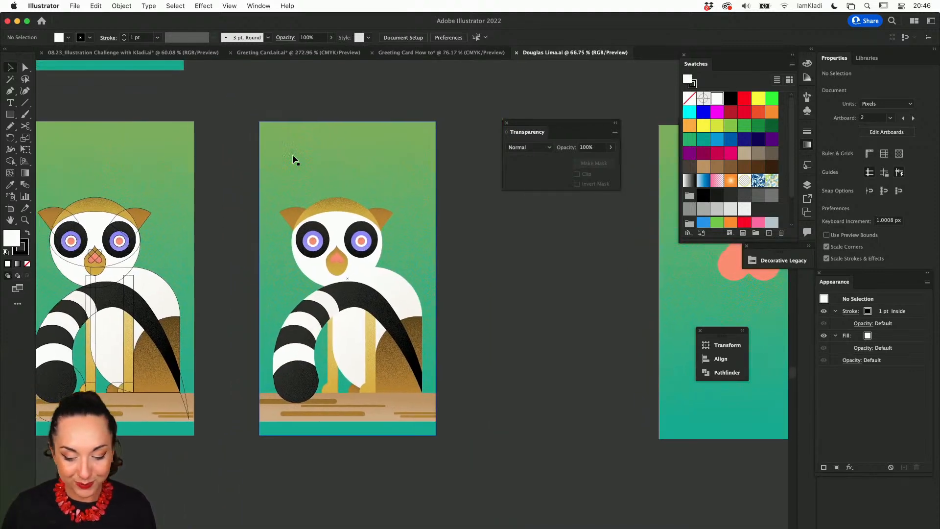
pyautogui.scroll(-3, 293, 160)
pyautogui.hscroll(6, 293, 159)
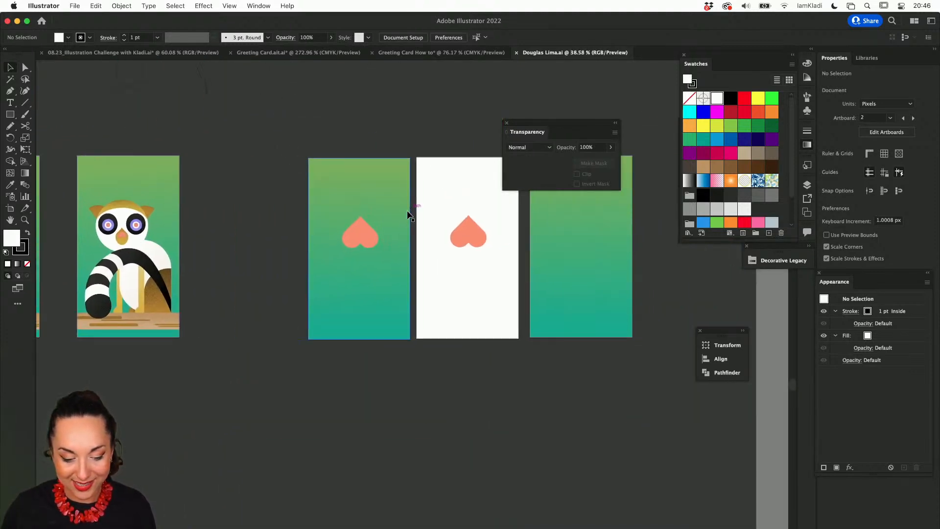
pyautogui.scroll(4, 205, 249)
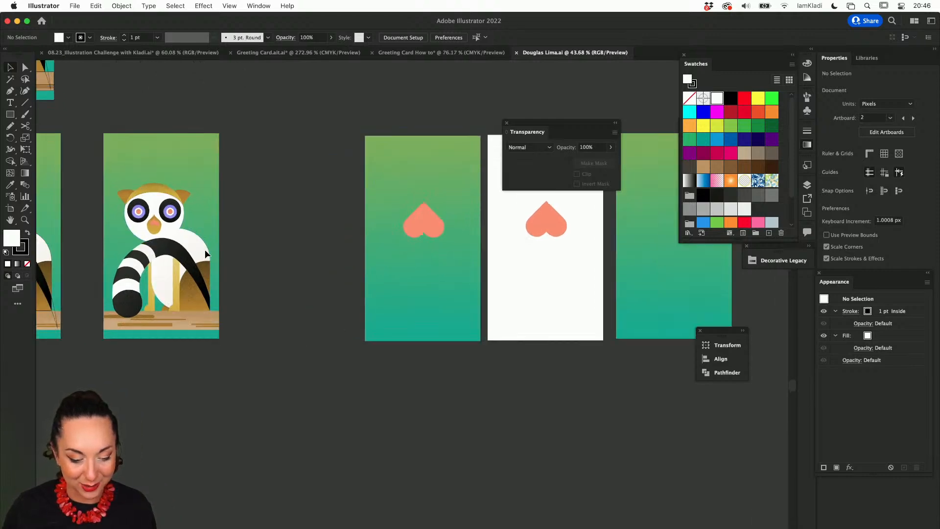
pyautogui.hotkey('ctrl', 'Up')
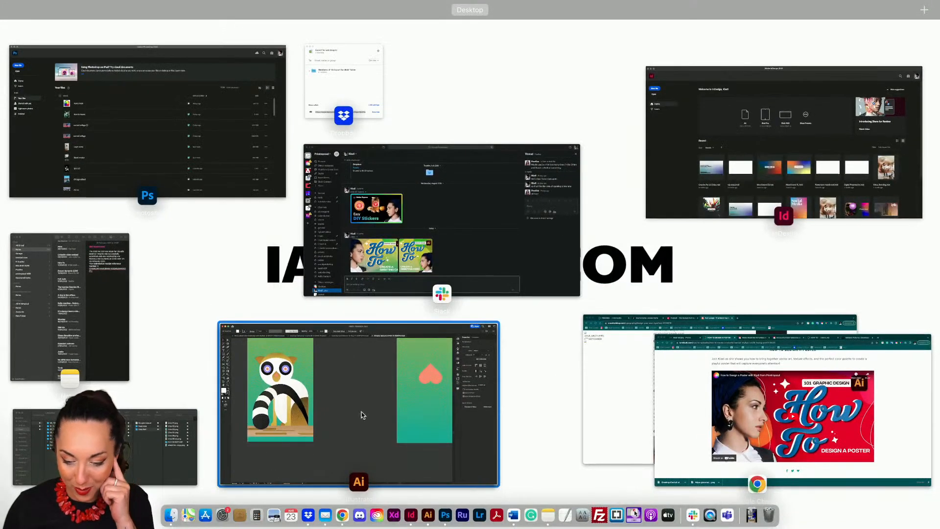
# In Finder, open Final Export > Untitled Project and select Untitled Project.mp4 to preview it.
pyautogui.click(193, 426)
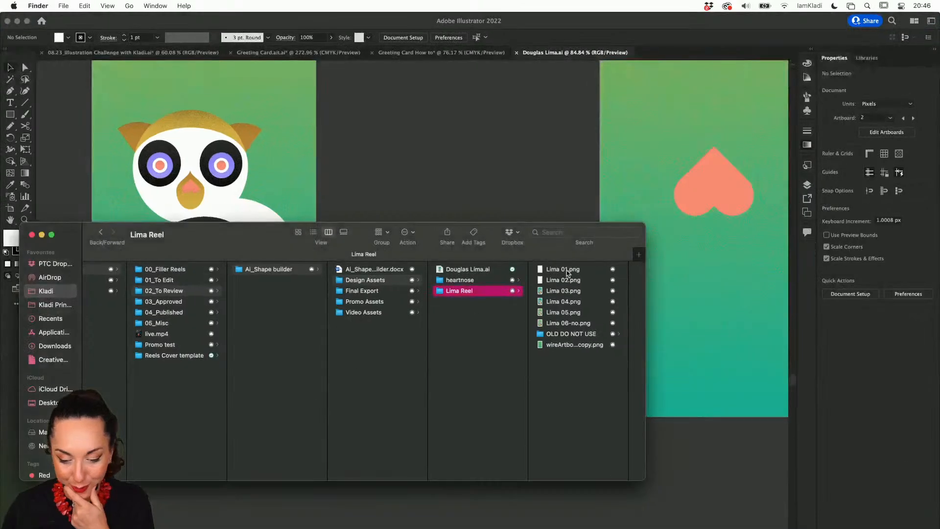
pyautogui.click(387, 291)
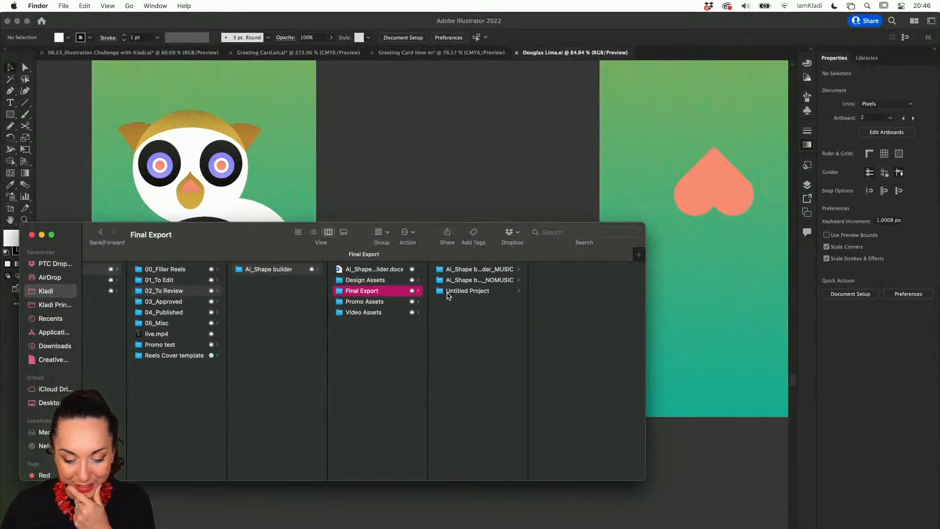
pyautogui.click(469, 270)
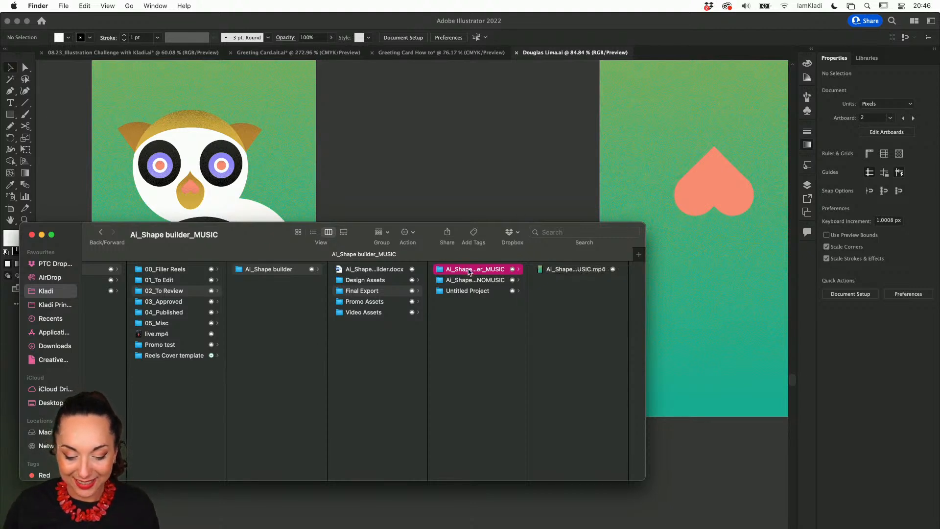
pyautogui.click(469, 291)
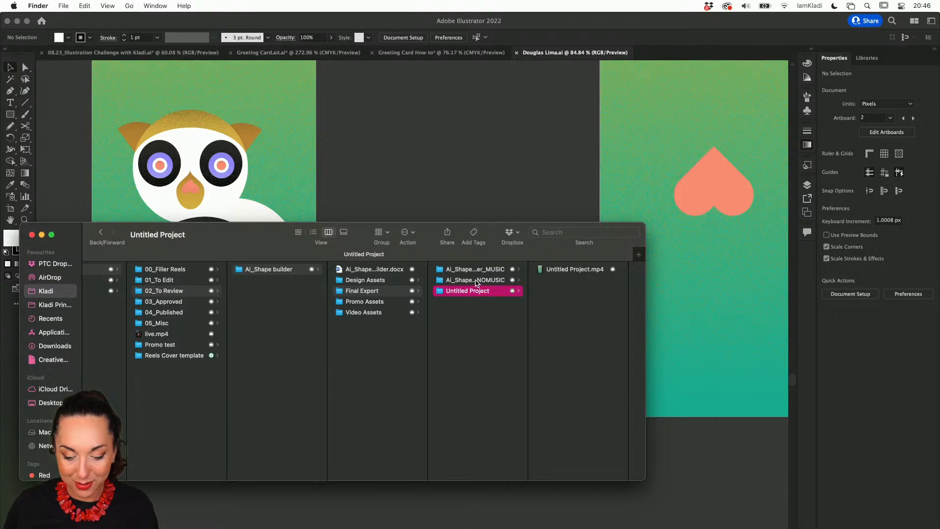
pyautogui.click(552, 271)
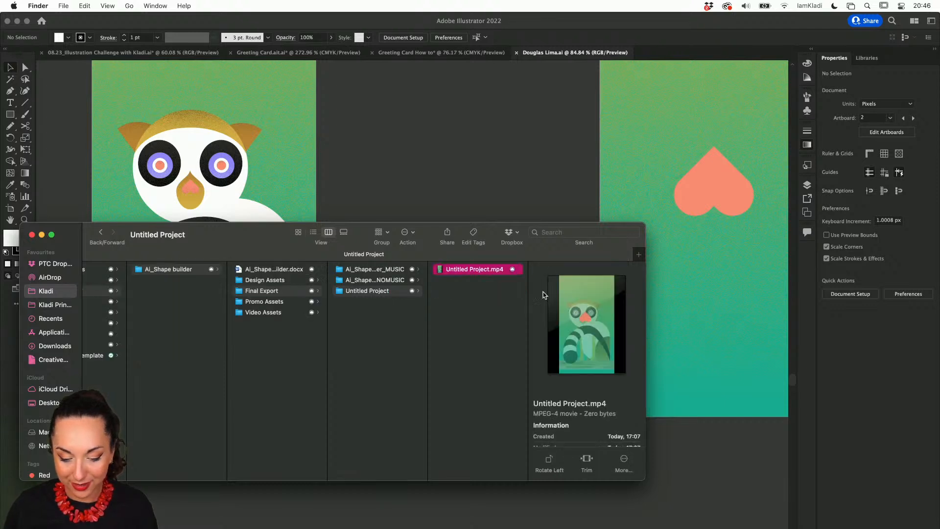
# Play Untitled Project.mp4 in QuickTime Player to watch the heart morph into the lemur.
pyautogui.doubleClick(479, 270)
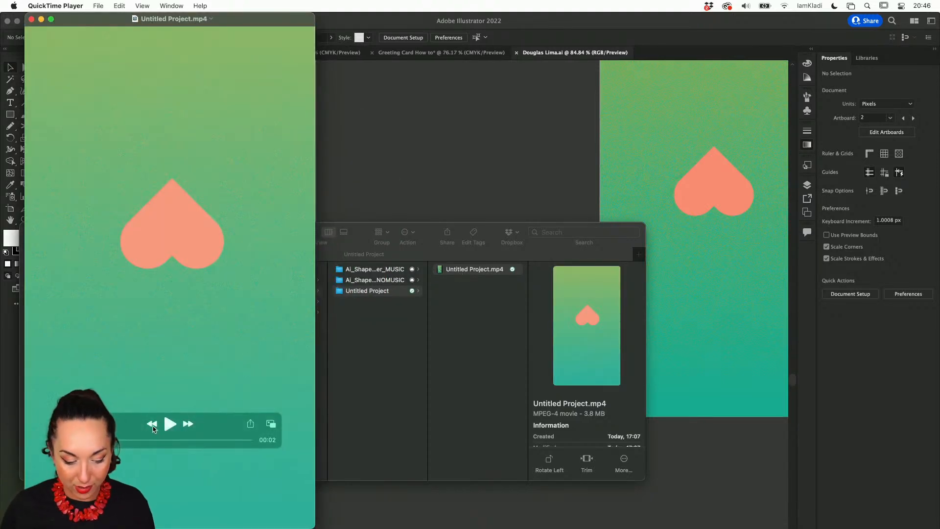
pyautogui.click(169, 424)
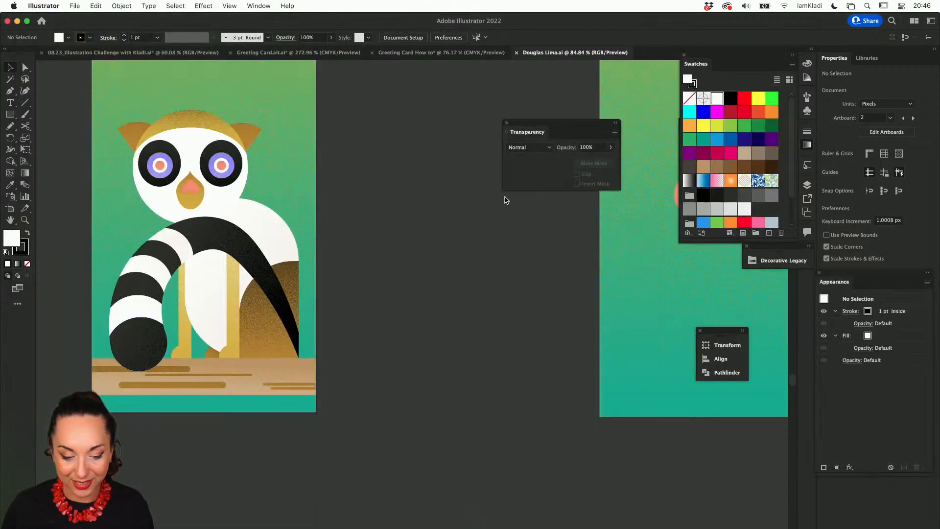
# Switch from the lemur artboards to the Greeting Card.ait.ai document and zoom in on the sun.
pyautogui.hscroll(-5, 407, 242)
pyautogui.scroll(-3, 406, 242)
pyautogui.hscroll(-5, 407, 242)
pyautogui.scroll(1, 406, 242)
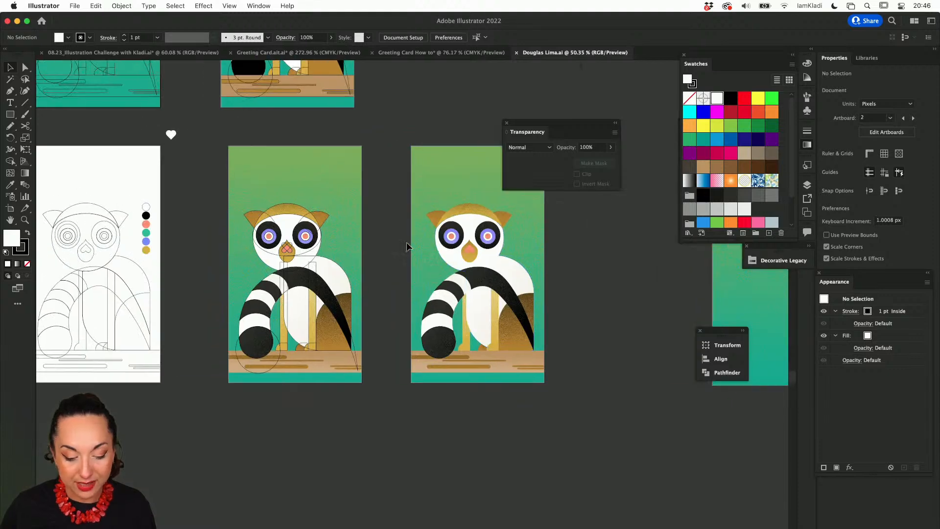
pyautogui.scroll(10, 111, 226)
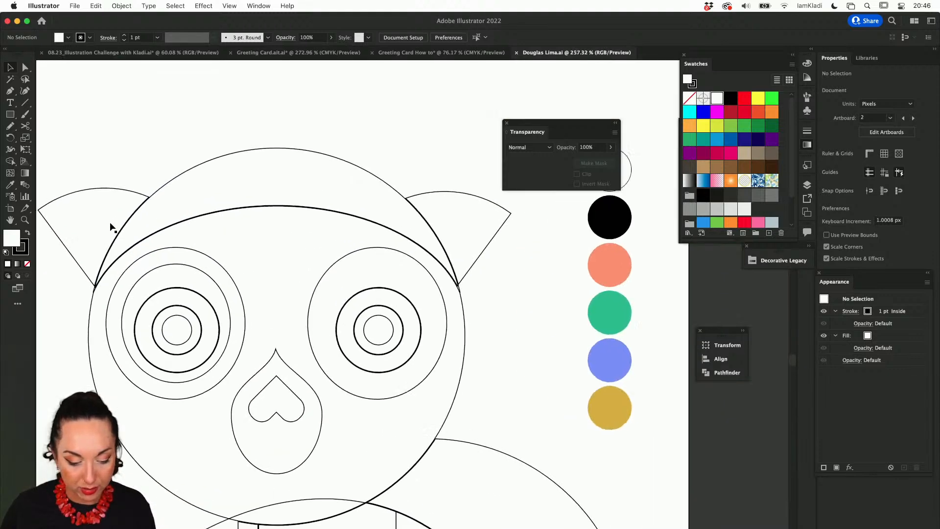
pyautogui.click(415, 59)
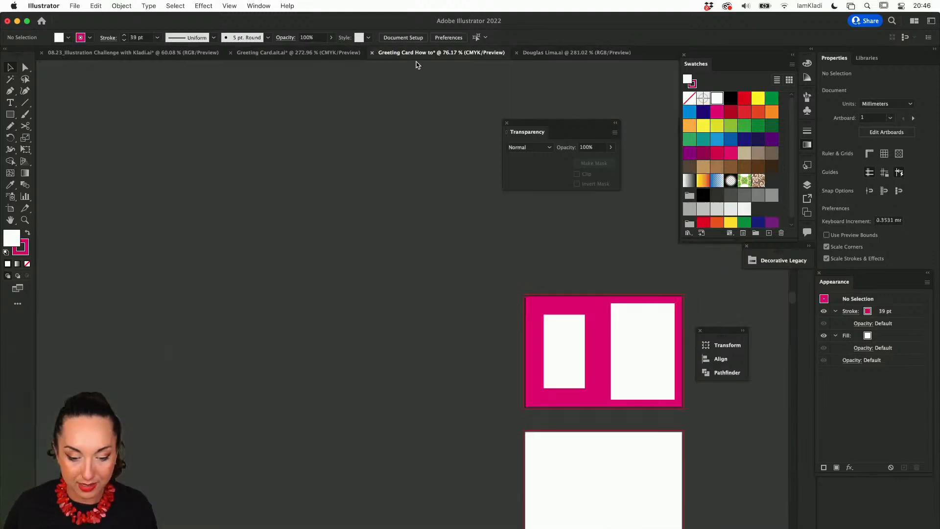
pyautogui.click(280, 54)
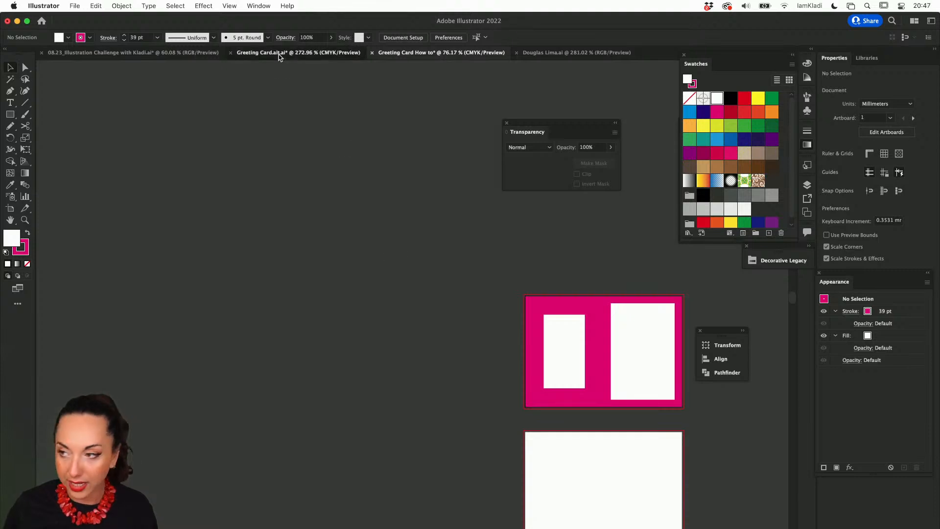
pyautogui.scroll(-2, 444, 250)
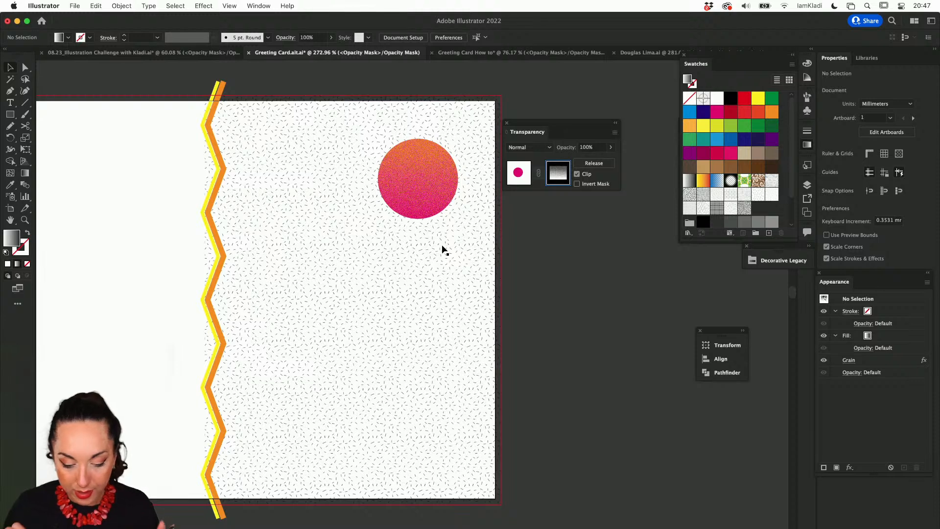
pyautogui.scroll(2, 444, 249)
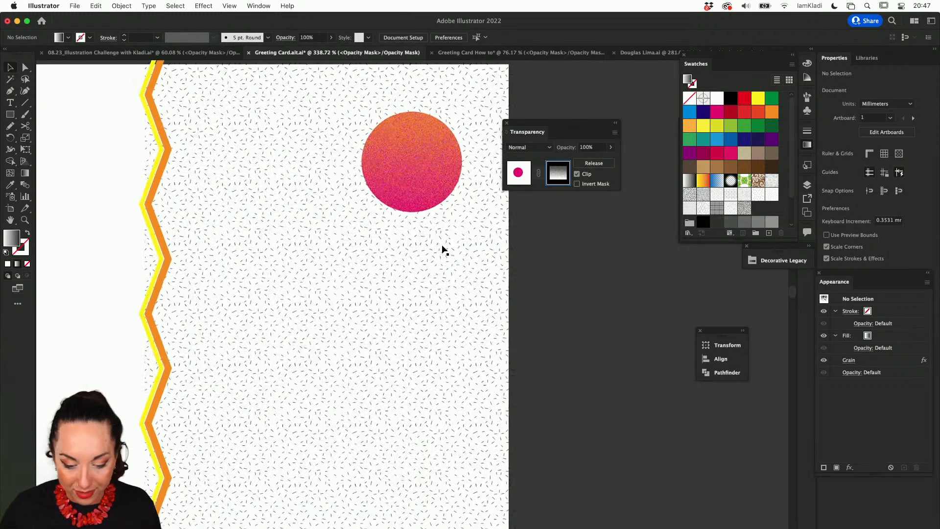
pyautogui.scroll(-2, 444, 250)
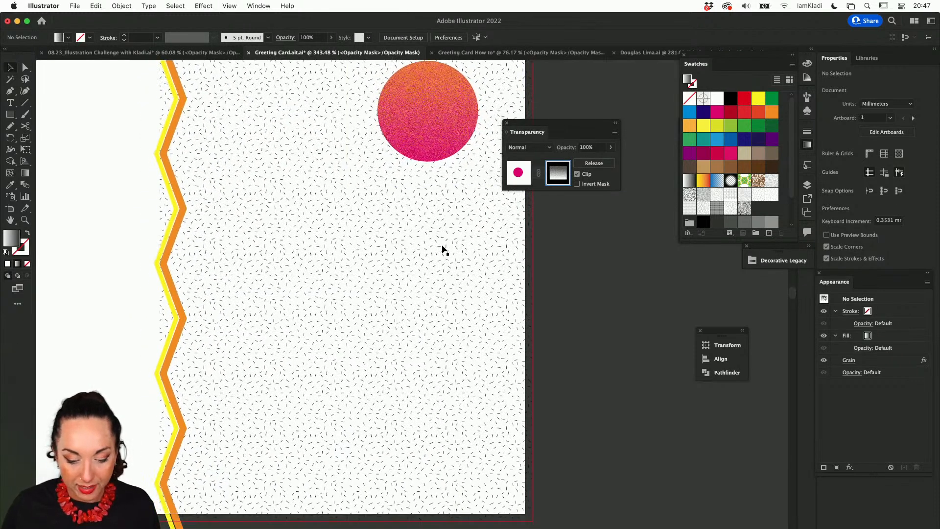
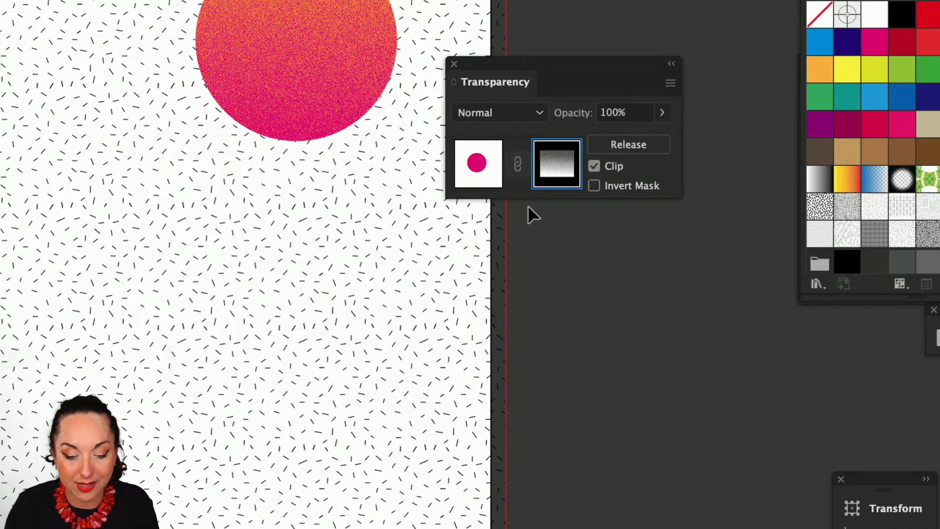
# Leave the sun circle's opacity mask, deselect it, and fit the whole card spread in view.
pyautogui.click(491, 191)
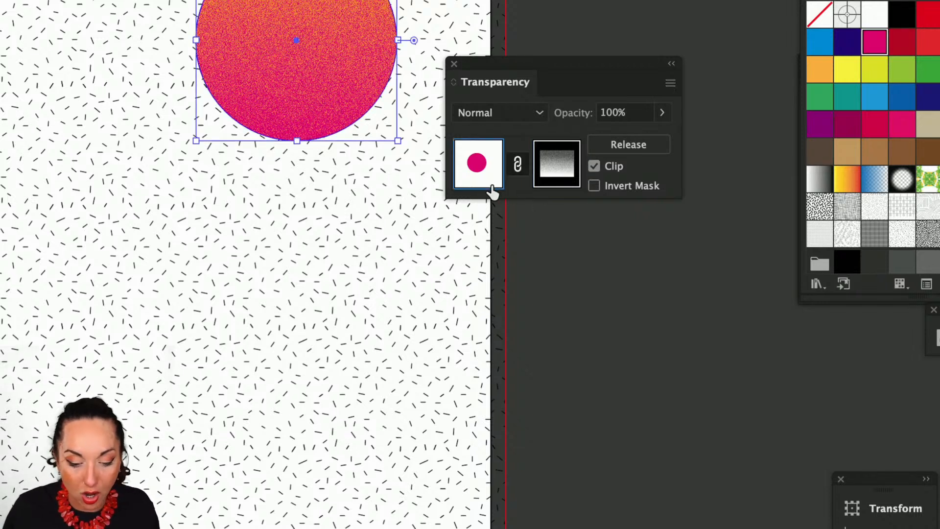
pyautogui.click(559, 272)
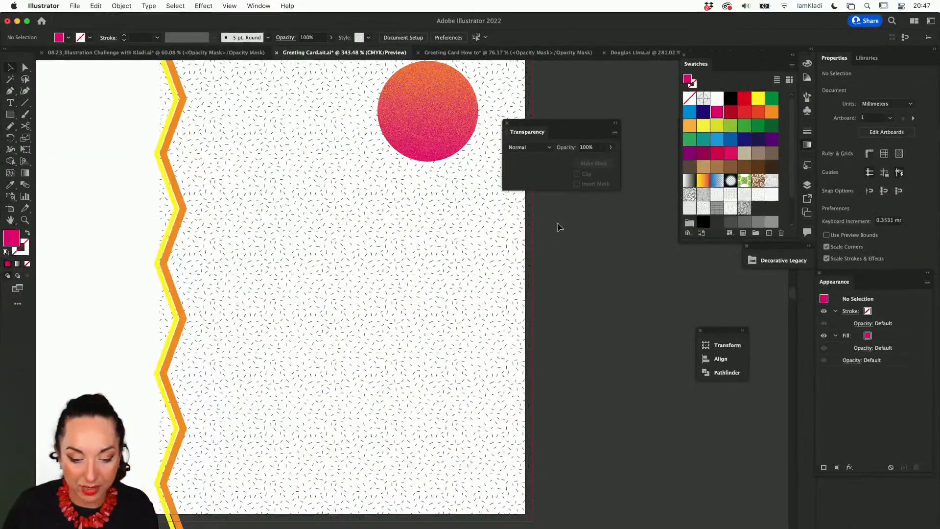
pyautogui.press('super+0')
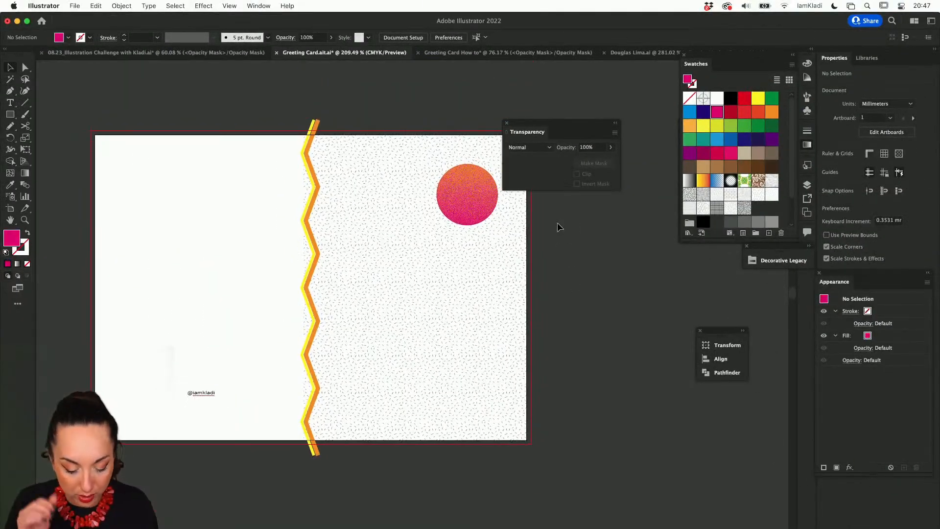
# Draw a rectangle on the lower right page and round its top corners into an arch.
pyautogui.press('m')
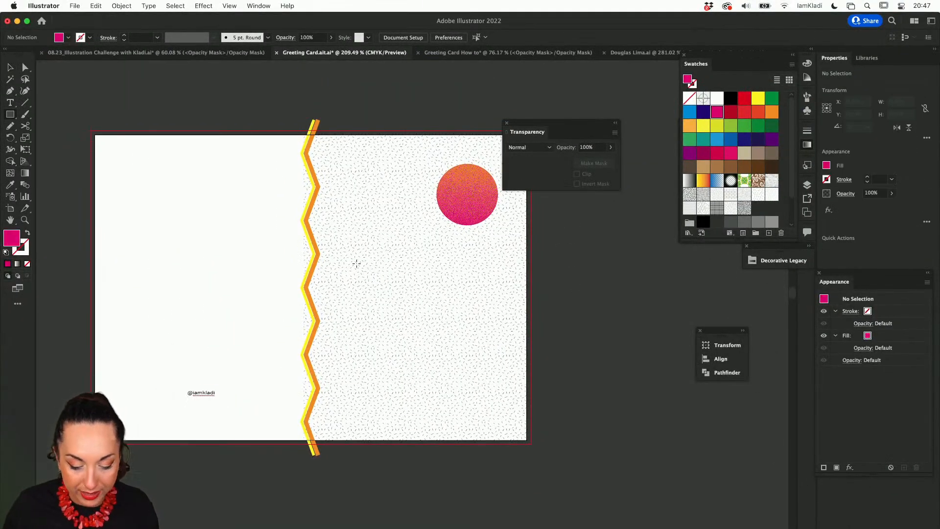
pyautogui.moveTo(357, 263); pyautogui.dragTo(476, 424)
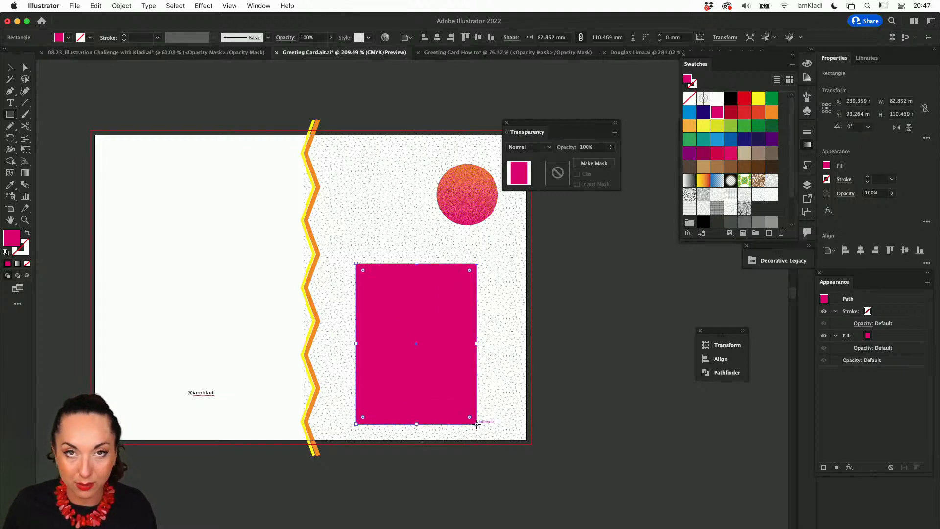
pyautogui.press('a')
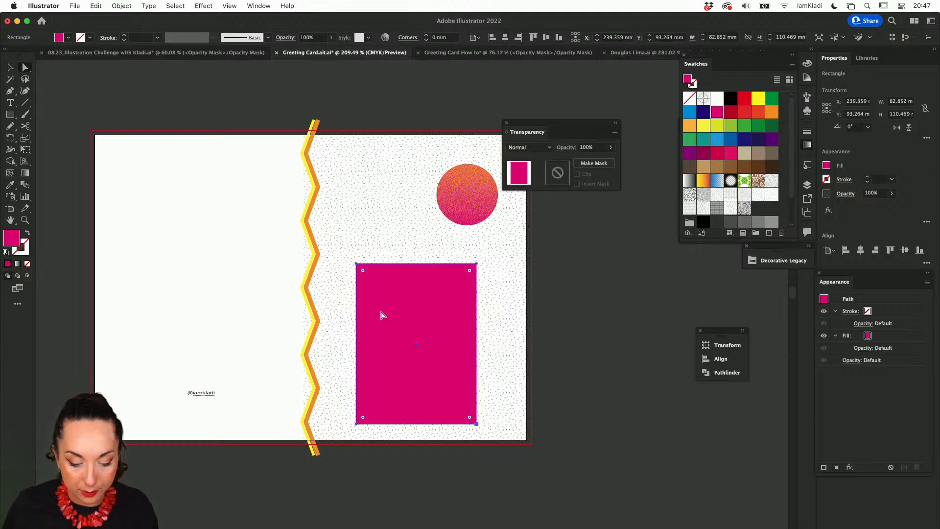
pyautogui.moveTo(362, 271); pyautogui.dragTo(357, 263)
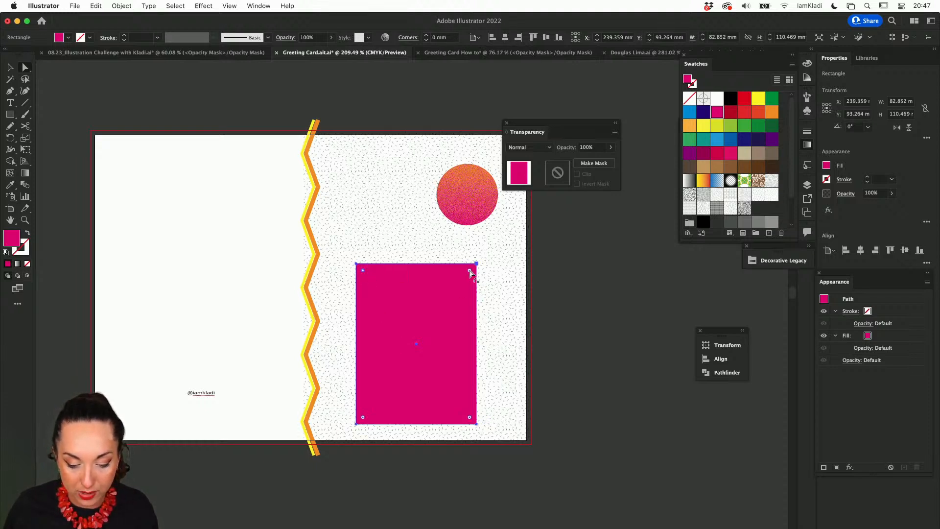
pyautogui.moveTo(470, 272); pyautogui.dragTo(387, 435)
pyautogui.press('v')
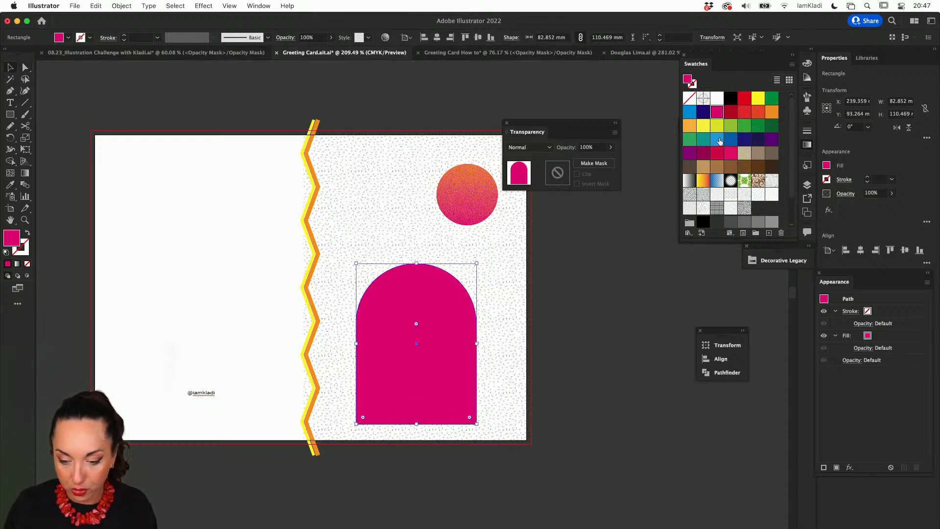
# Fill the arch with teal 2ab5c4 and shift it slightly right.
pyautogui.click(689, 113)
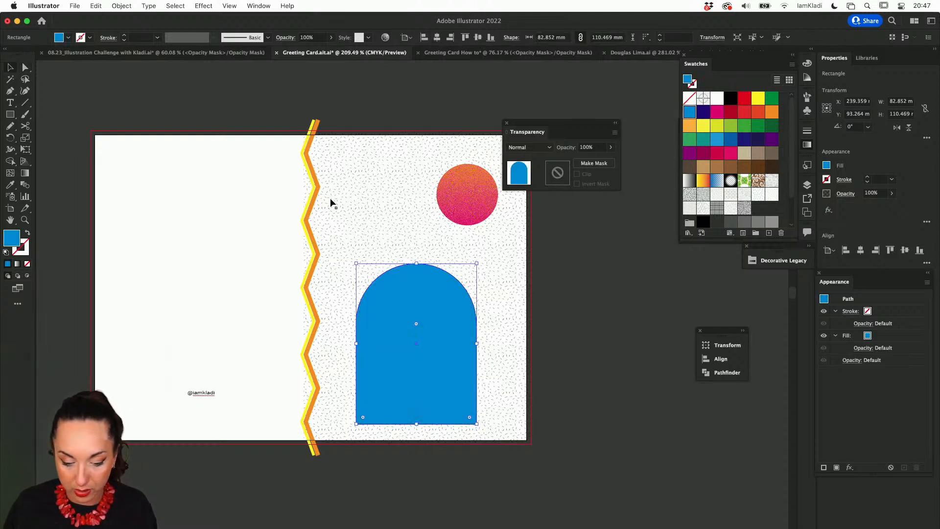
pyautogui.doubleClick(13, 239)
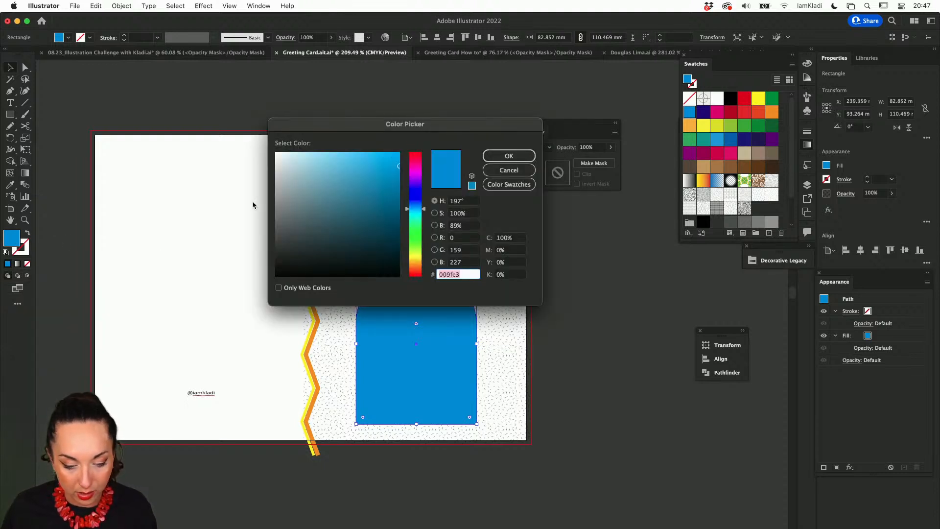
pyautogui.click(374, 180)
pyautogui.click(416, 212)
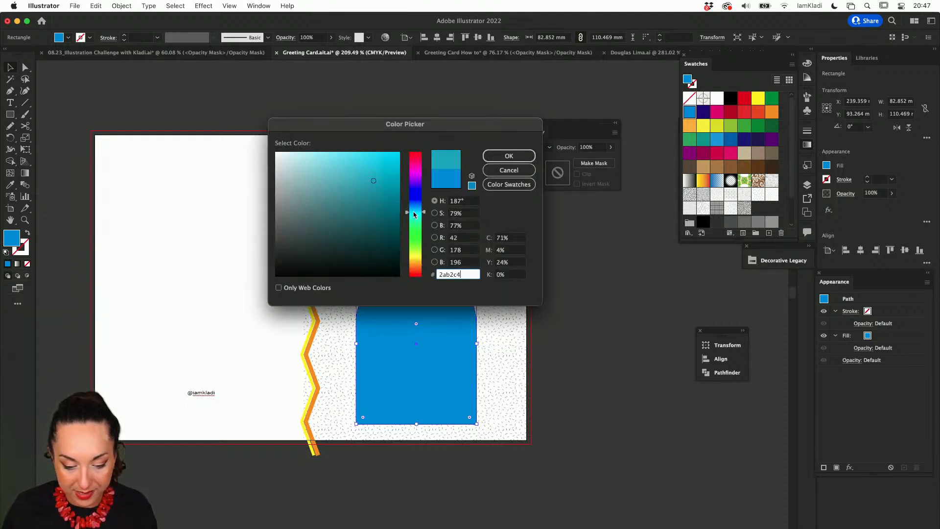
pyautogui.click(509, 155)
pyautogui.click(563, 266)
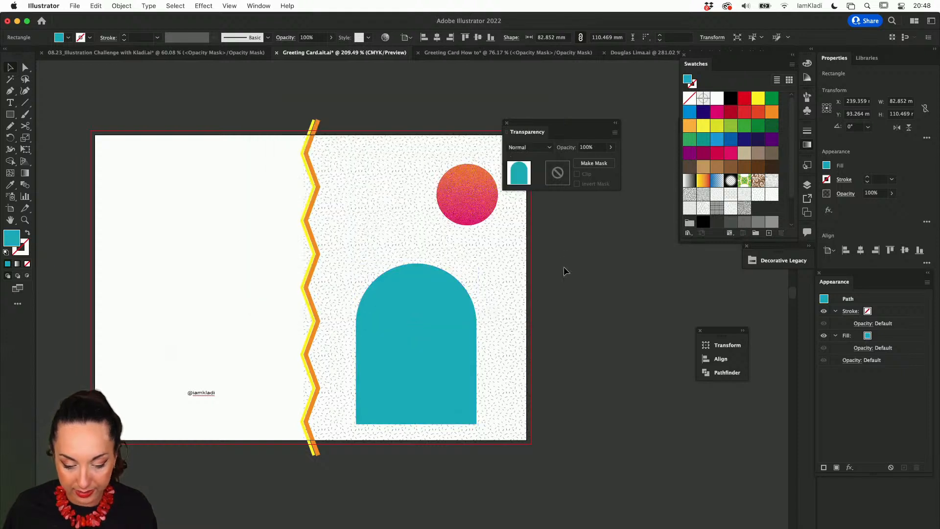
pyautogui.moveTo(435, 303); pyautogui.dragTo(442, 303)
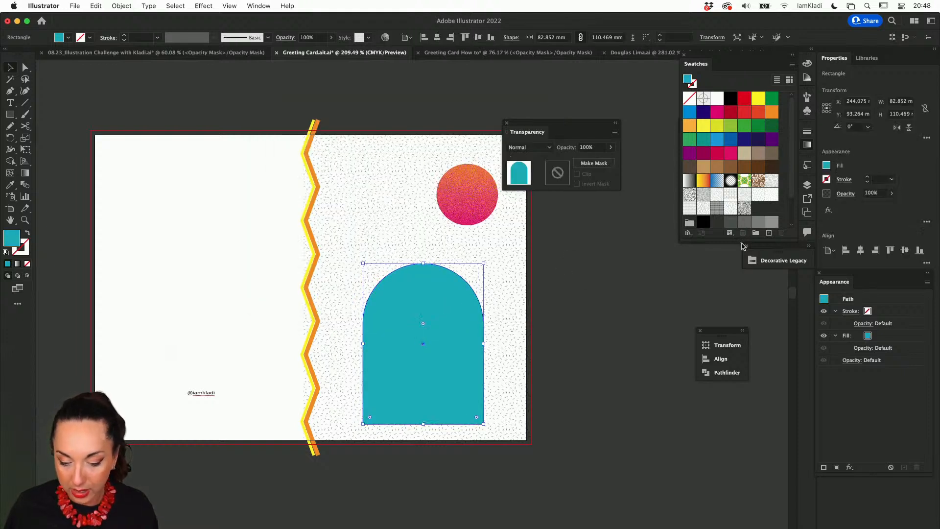
# Reveal the To Hide guide layer and centre the arch horizontally on the pink page rectangle.
pyautogui.click(839, 299)
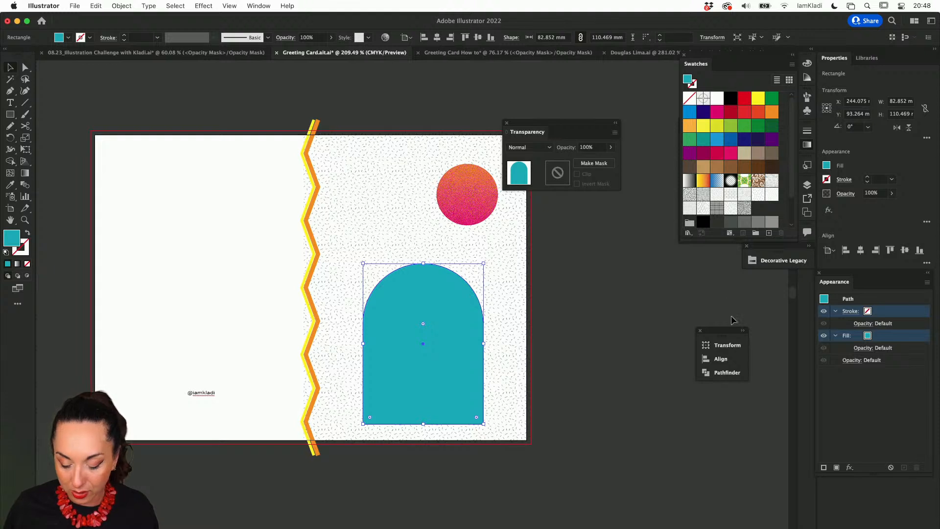
pyautogui.click(808, 184)
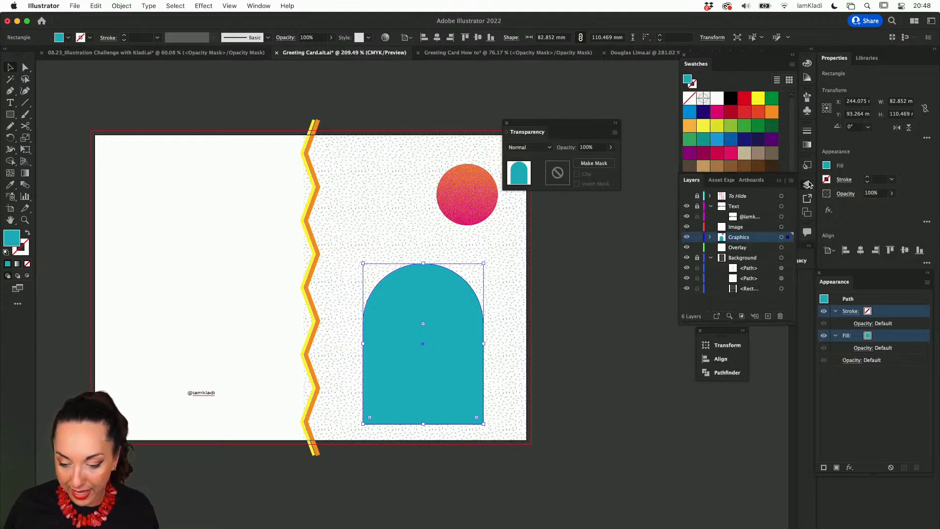
pyautogui.click(686, 196)
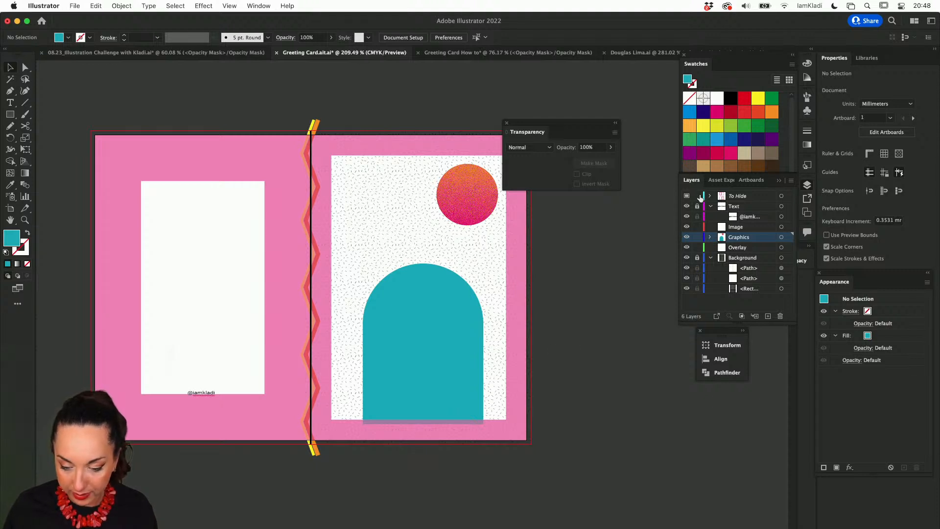
pyautogui.click(525, 288)
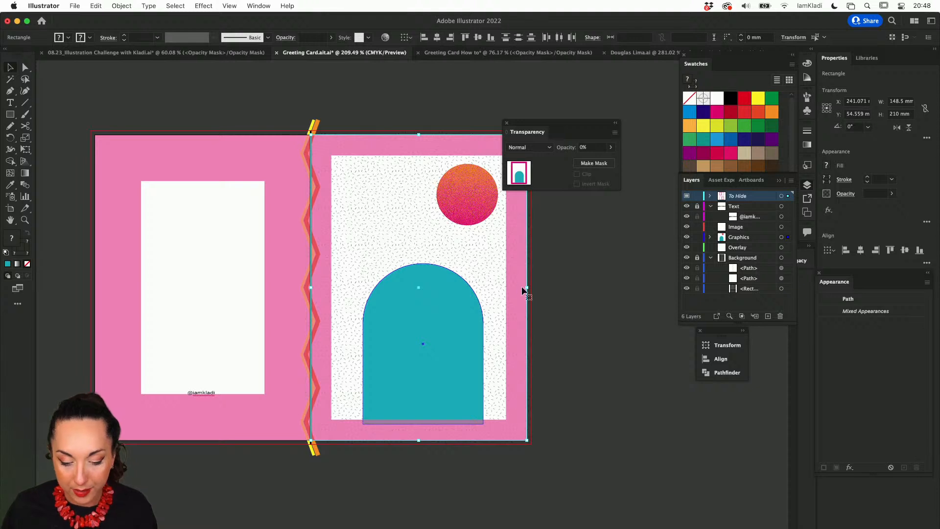
pyautogui.click(860, 250)
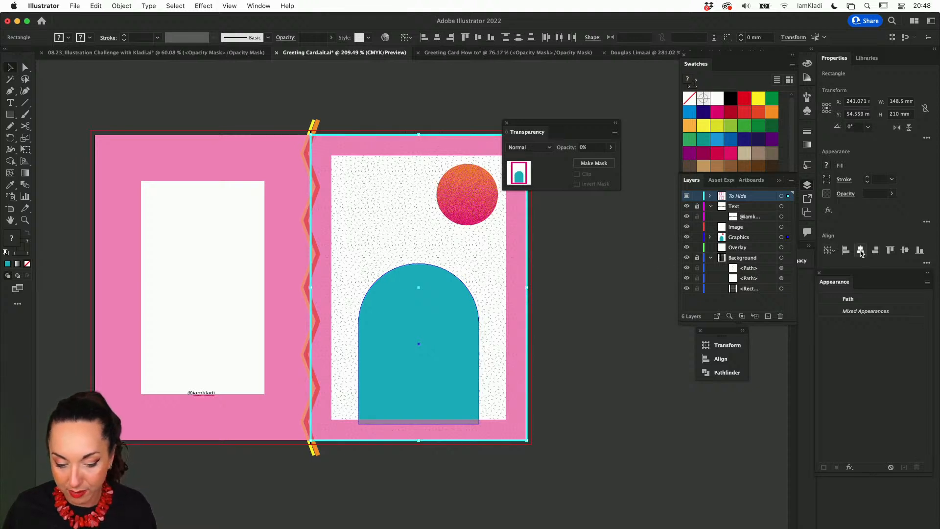
pyautogui.click(600, 301)
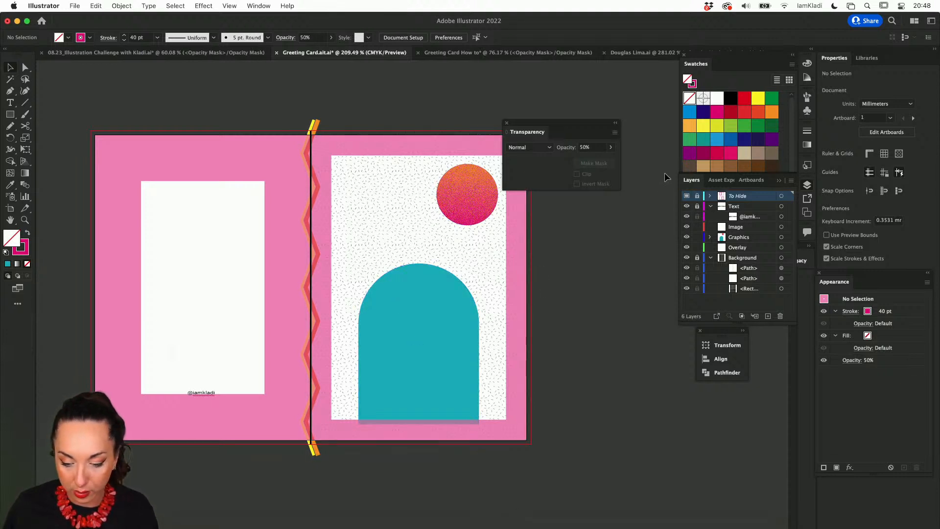
# Nudge the teal arch vertically against the page guides, then hide the To Hide layer.
pyautogui.click(686, 196)
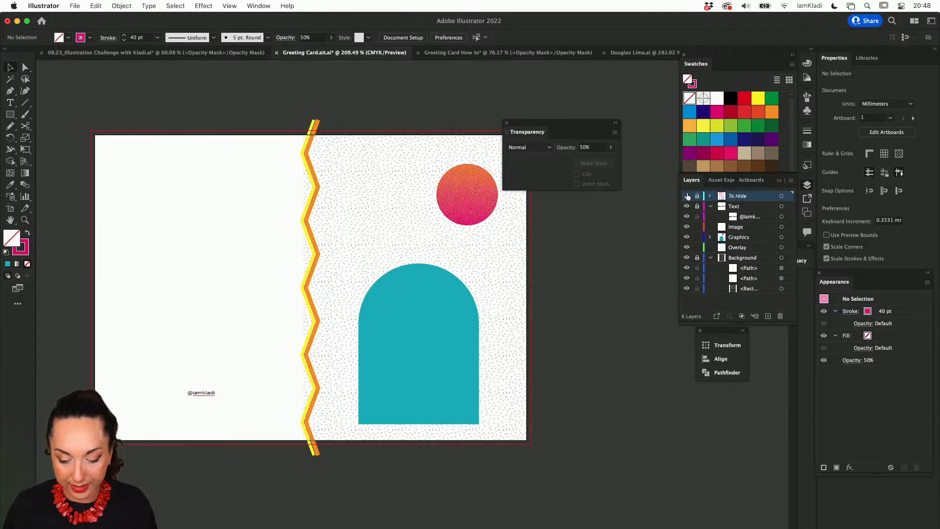
pyautogui.click(457, 358)
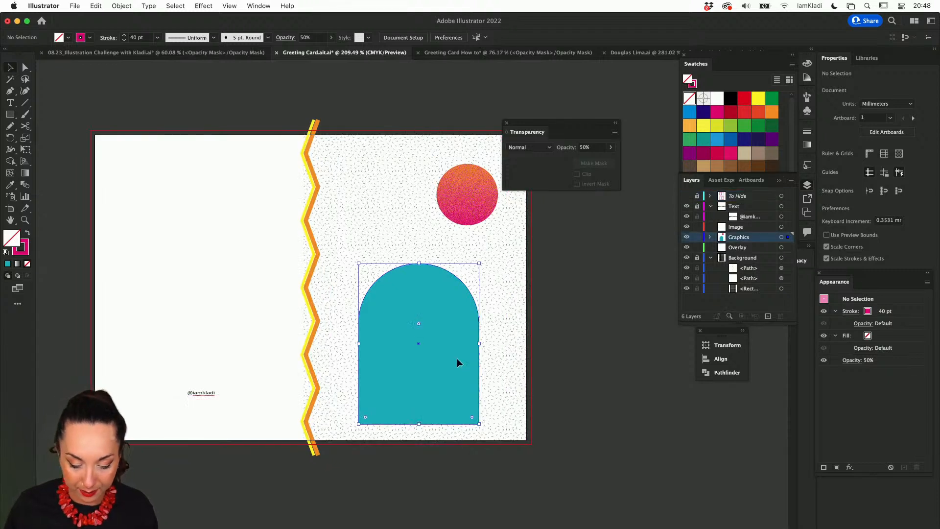
pyautogui.click(686, 196)
pyautogui.hotkey('shift', 'Down')
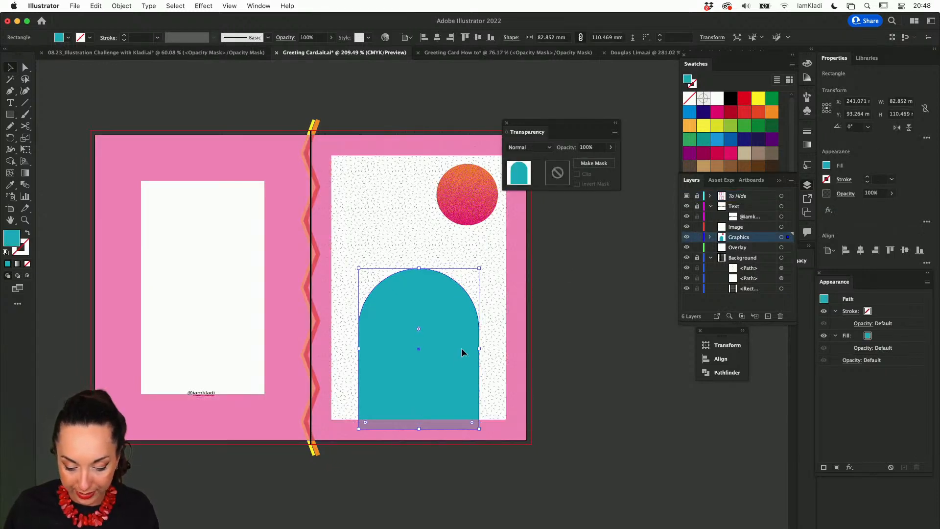
pyautogui.hotkey('shift', 'Up')
pyautogui.hotkey('shift', 'Up')
pyautogui.press('Down')
pyautogui.press('Down')
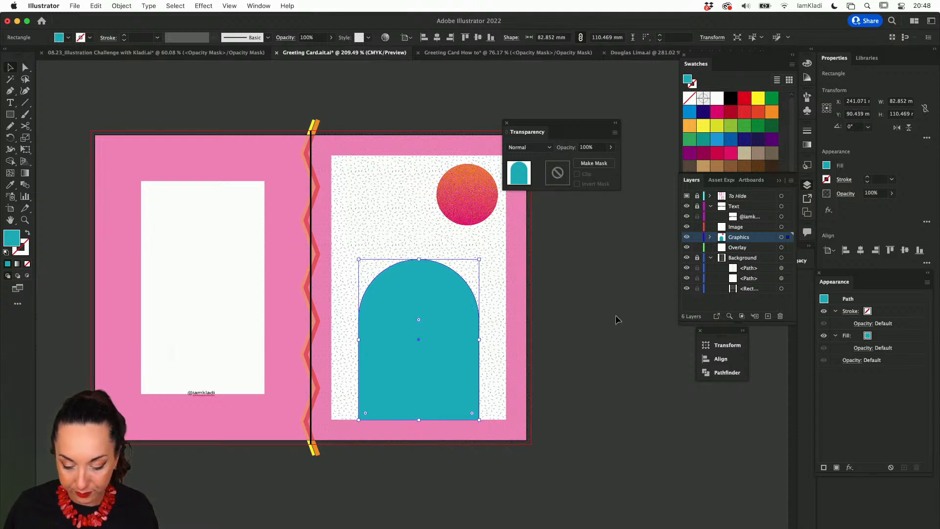
pyautogui.click(686, 196)
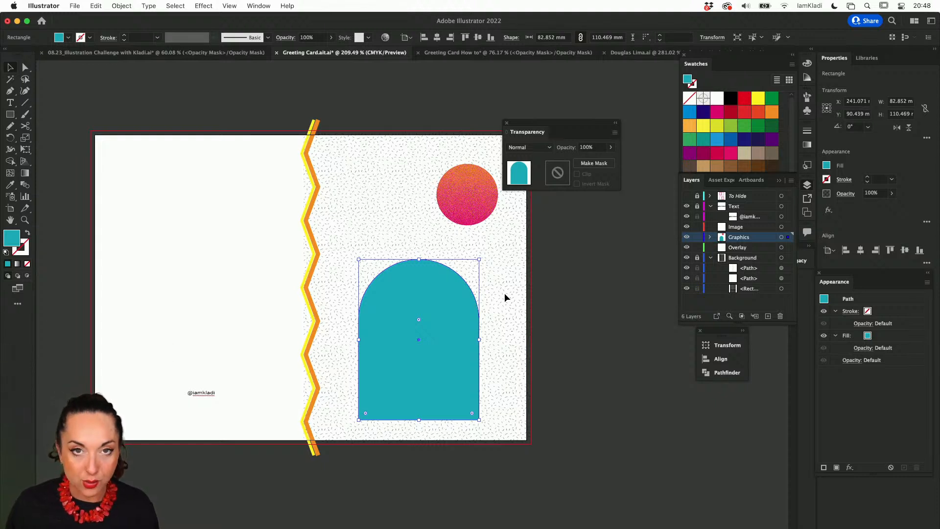
# Try the Album Challenge sunflower photo over the arch, then delete it.
pyautogui.click(575, 315)
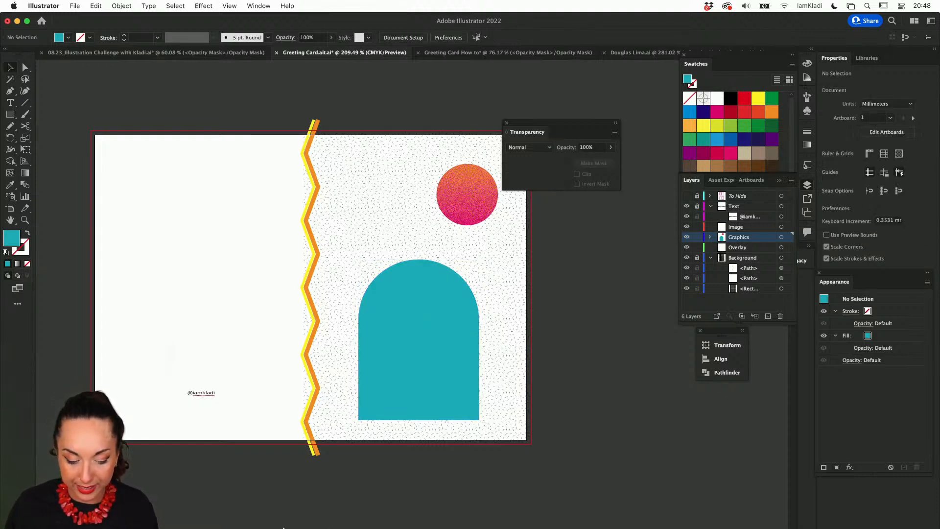
pyautogui.click(866, 57)
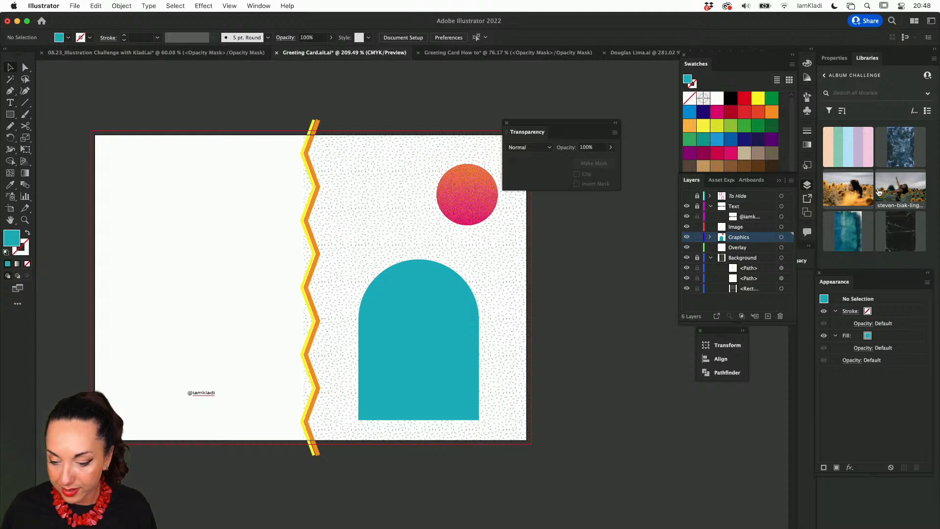
pyautogui.moveTo(898, 196); pyautogui.dragTo(581, 265)
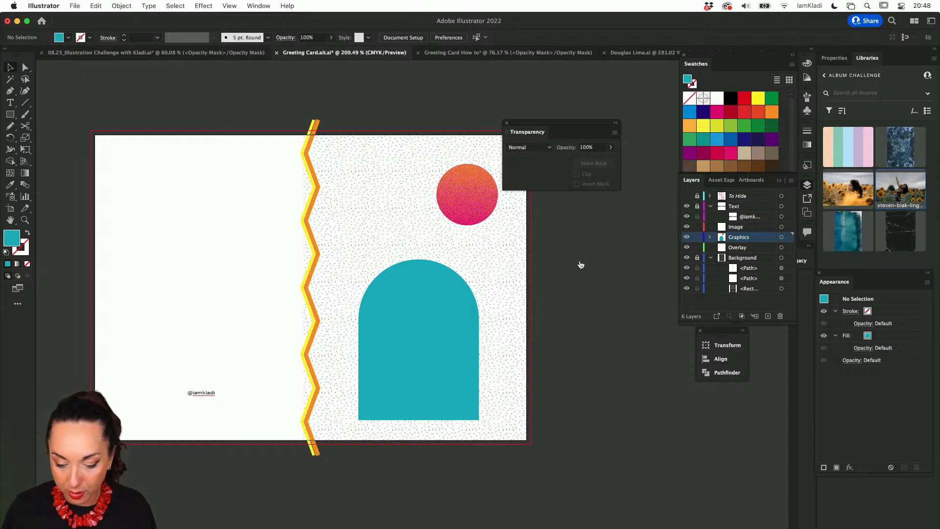
pyautogui.moveTo(325, 238); pyautogui.dragTo(629, 440)
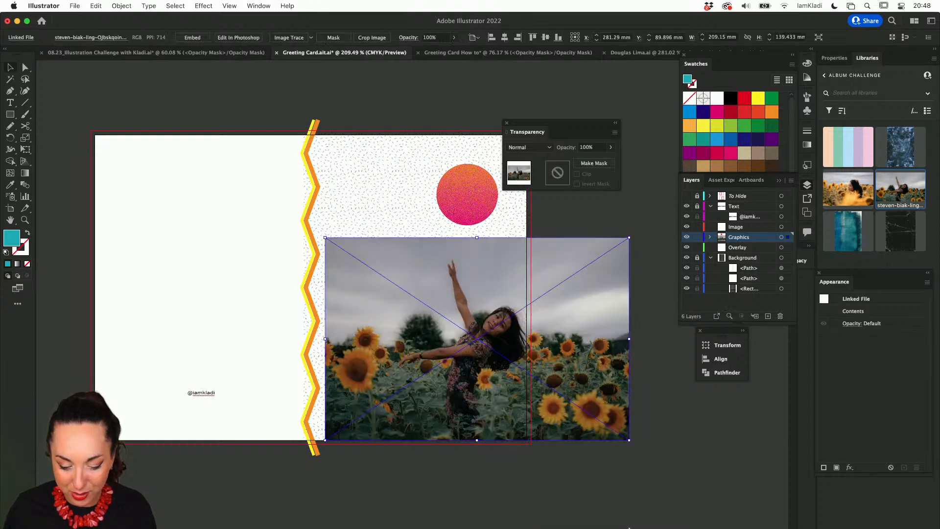
pyautogui.moveTo(567, 413); pyautogui.dragTo(502, 417)
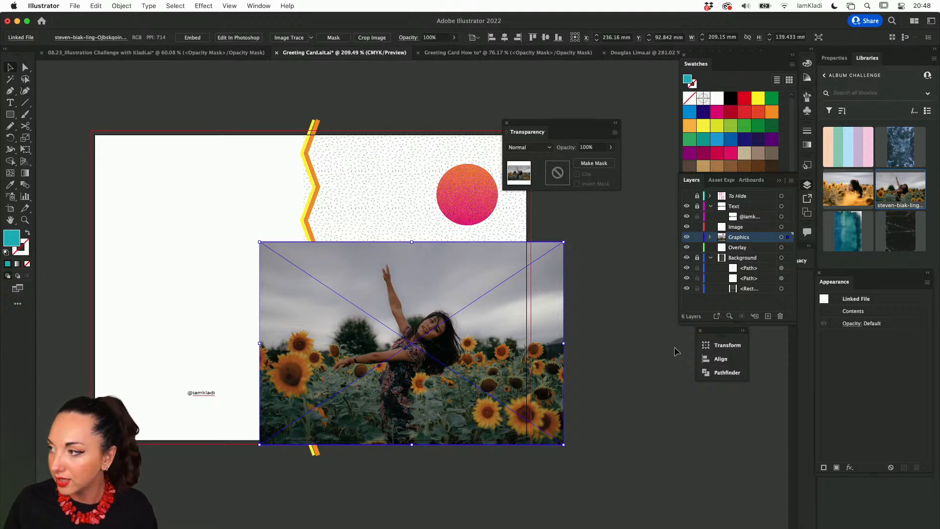
pyautogui.press('Delete')
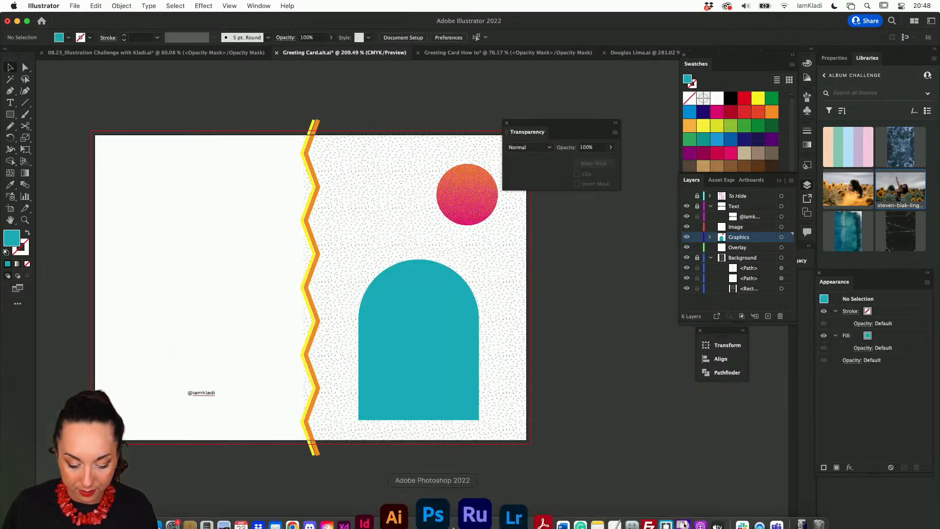
# In Photoshop, create a default new document, then return to the home screen.
pyautogui.click(448, 518)
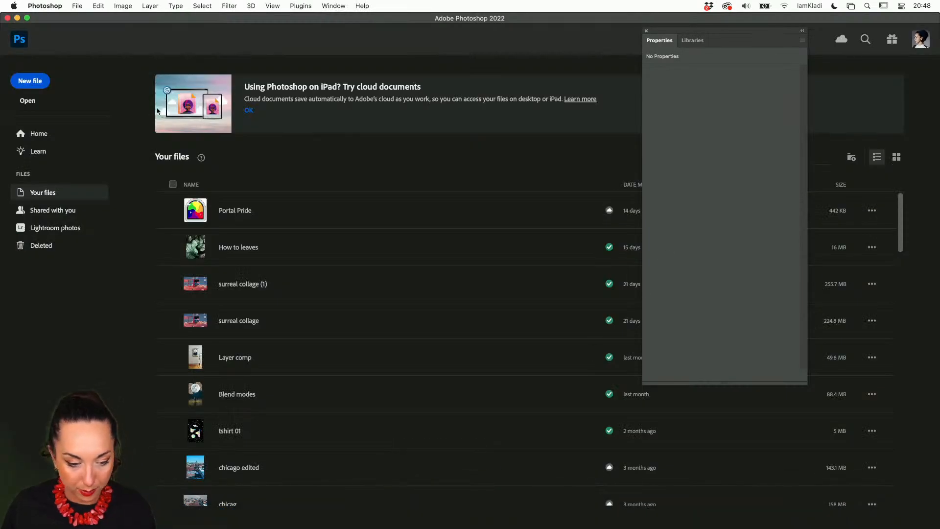
pyautogui.click(31, 80)
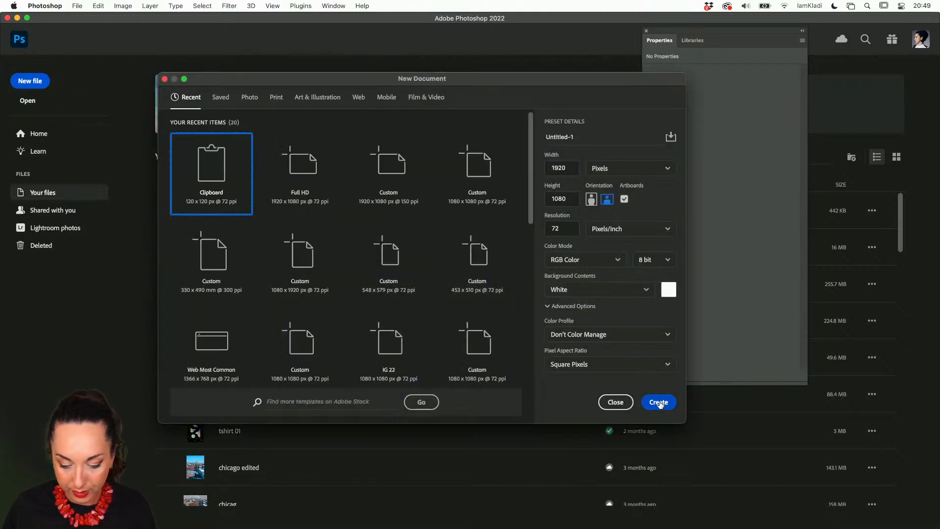
pyautogui.press('Return')
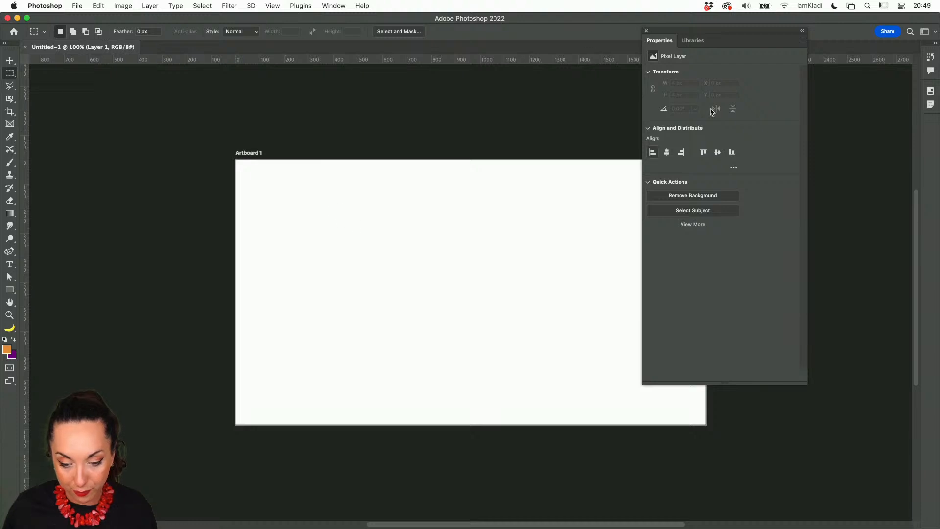
pyautogui.click(646, 32)
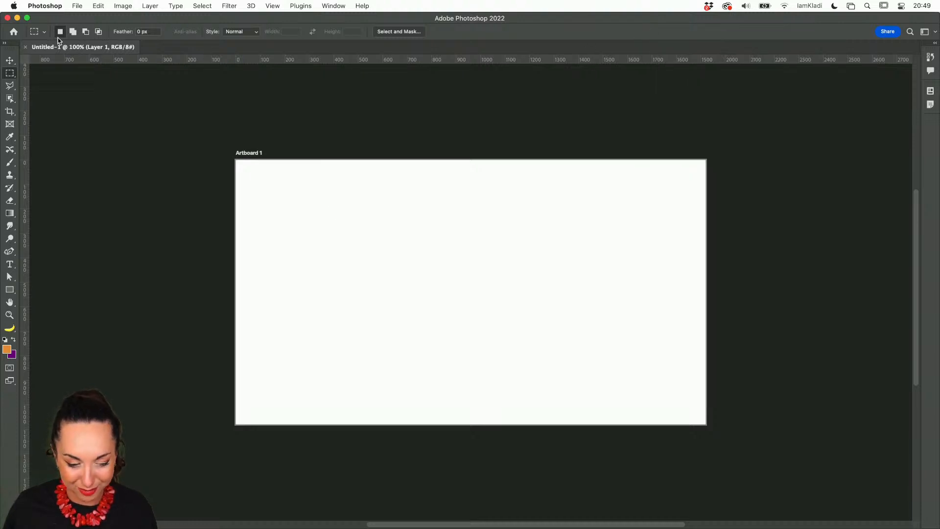
pyautogui.click(12, 33)
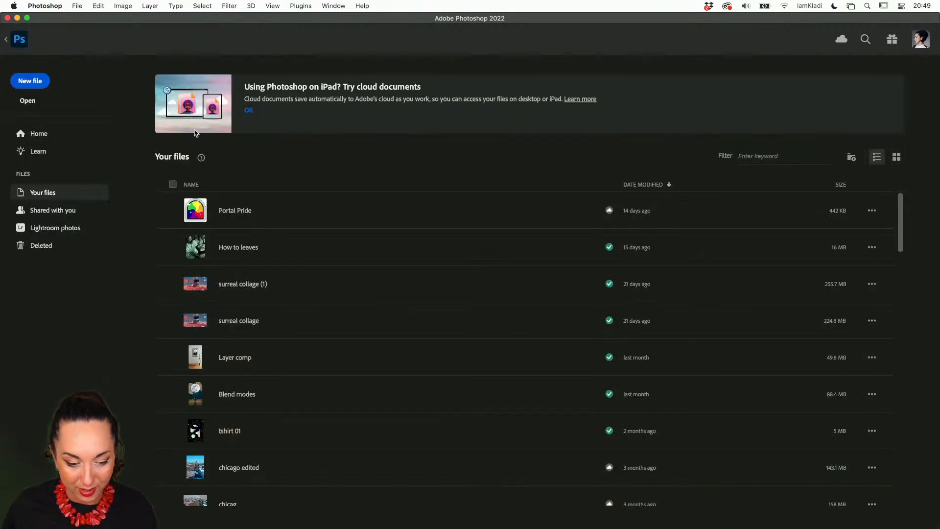
# Set up a new document with the A4 print preset in landscape orientation.
pyautogui.click(37, 81)
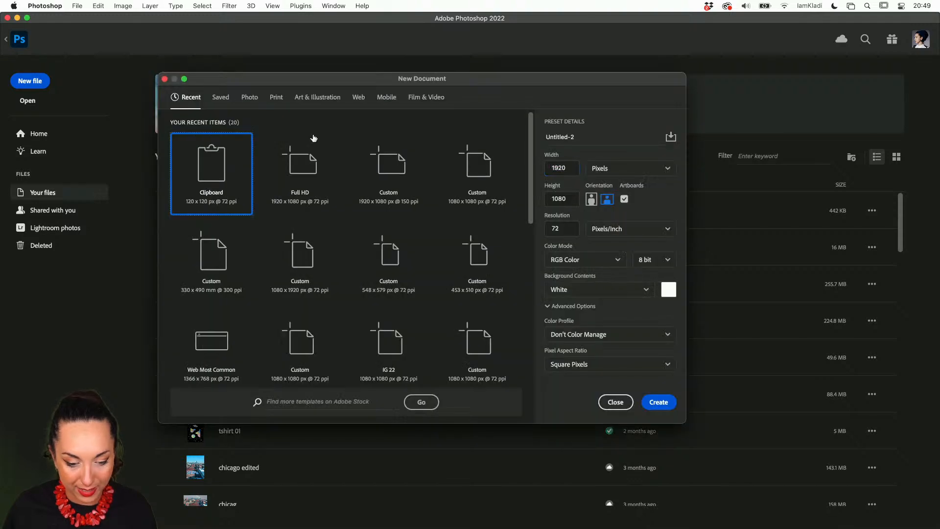
pyautogui.click(277, 98)
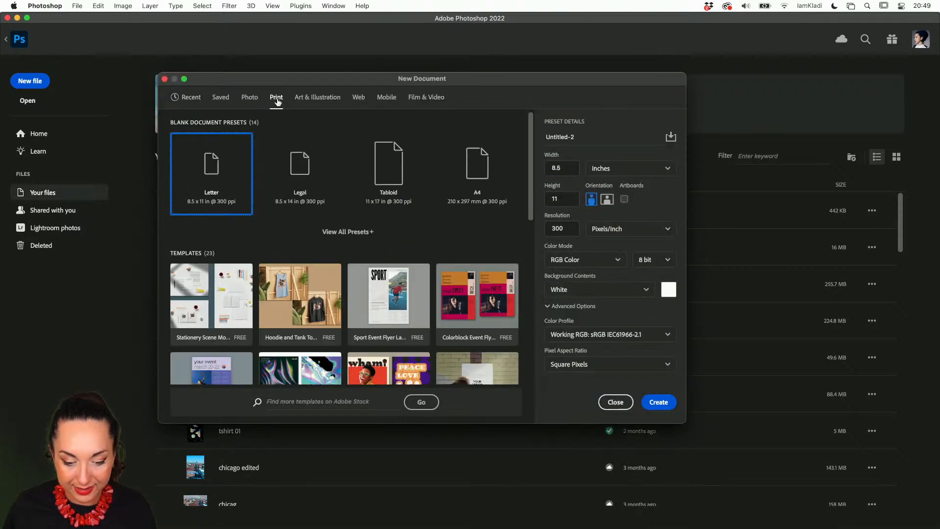
pyautogui.click(481, 170)
pyautogui.click(607, 199)
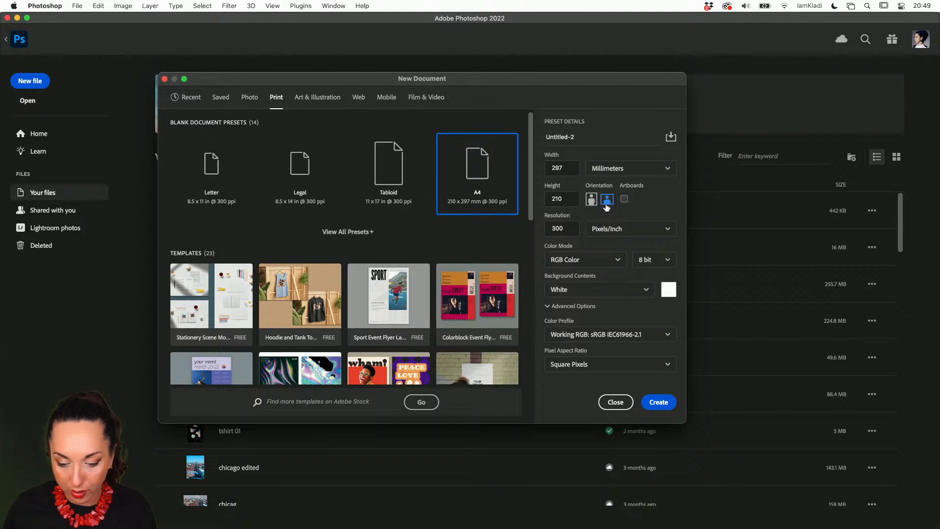
# Create the landscape A4 document and show the Libraries panel beside the canvas.
pyautogui.click(656, 403)
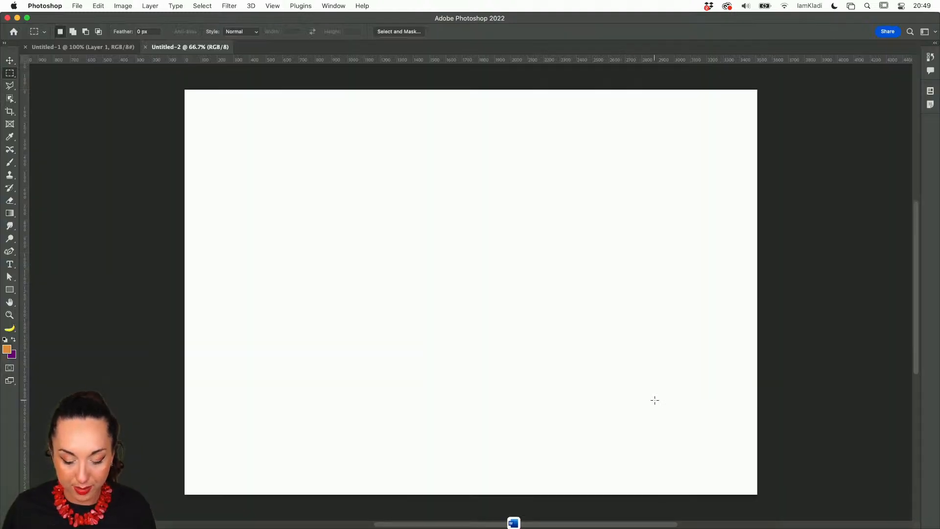
pyautogui.click(332, 5)
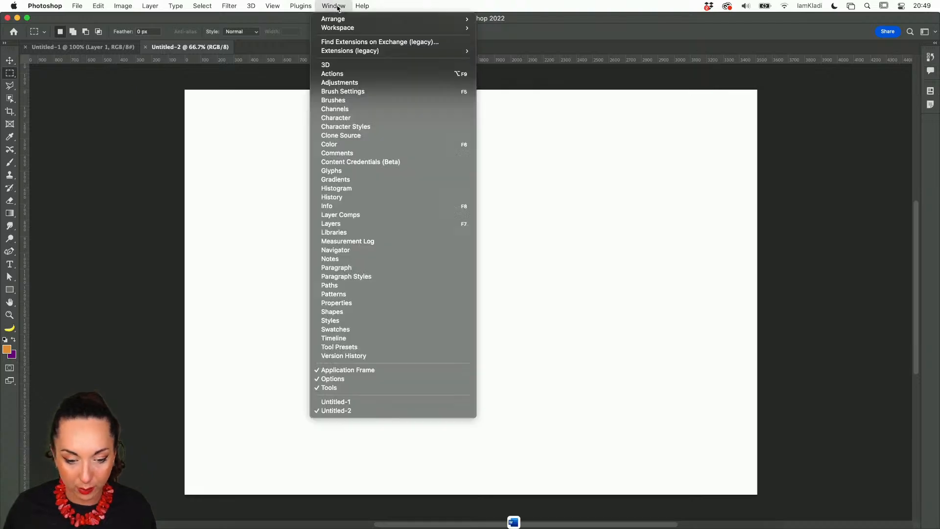
pyautogui.click(353, 233)
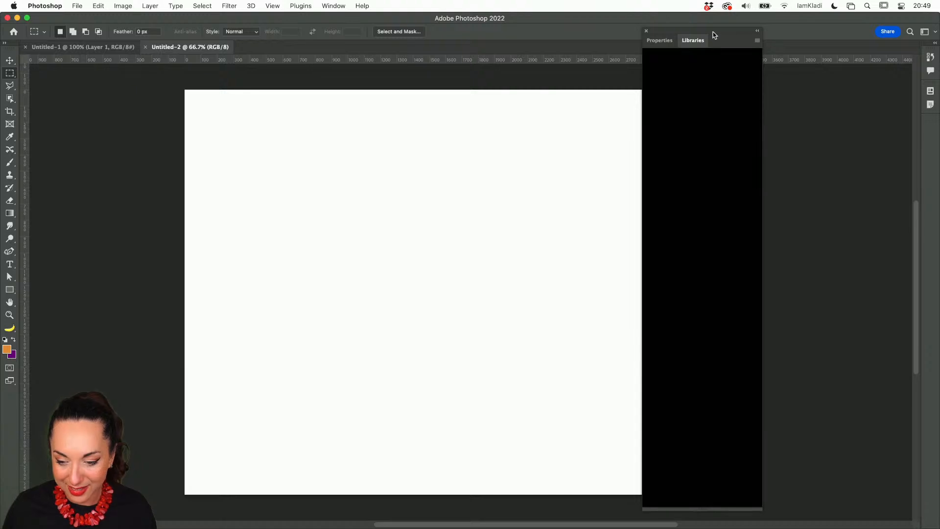
pyautogui.moveTo(715, 35); pyautogui.dragTo(842, 26)
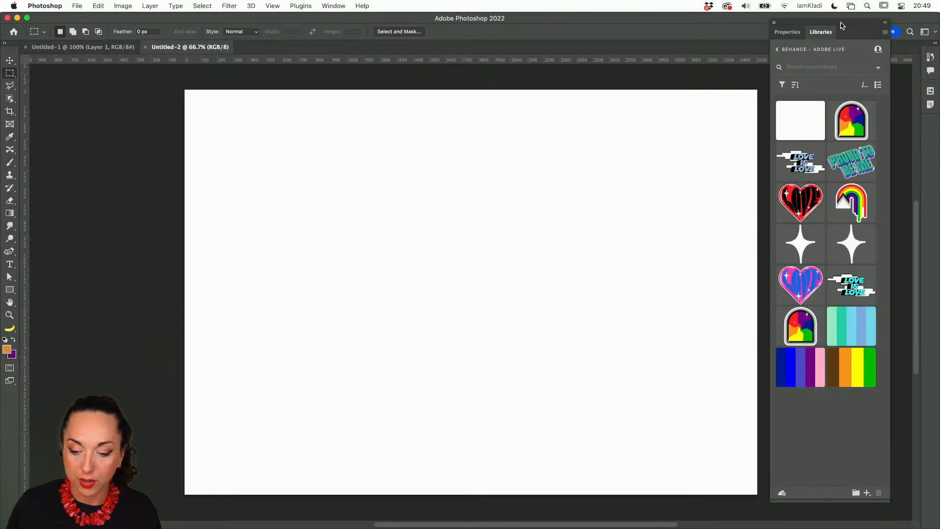
# Browse the libraries to Album Challenge and drag the sunflower photo onto the canvas.
pyautogui.click(777, 50)
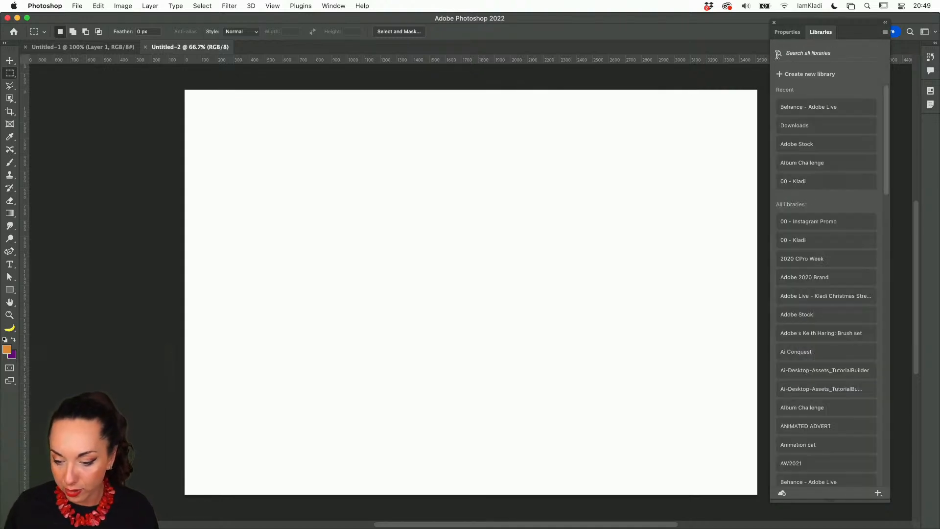
pyautogui.click(803, 110)
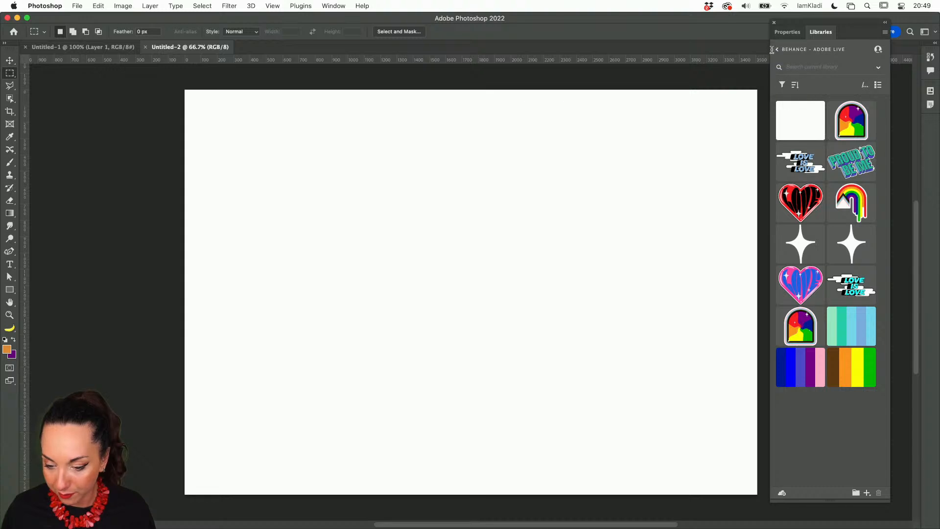
pyautogui.click(782, 86)
pyautogui.click(788, 129)
pyautogui.click(777, 50)
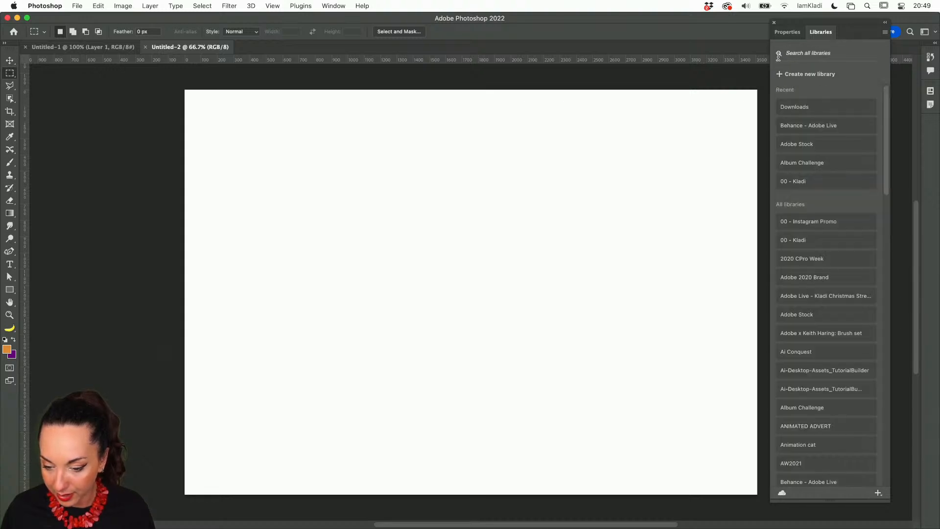
pyautogui.click(784, 144)
pyautogui.click(777, 50)
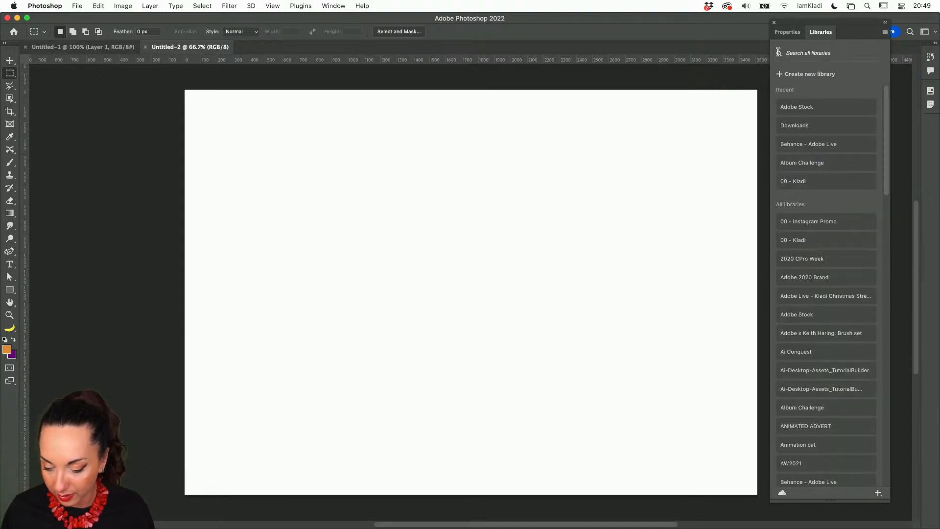
pyautogui.click(808, 163)
pyautogui.moveTo(865, 166); pyautogui.dragTo(388, 223)
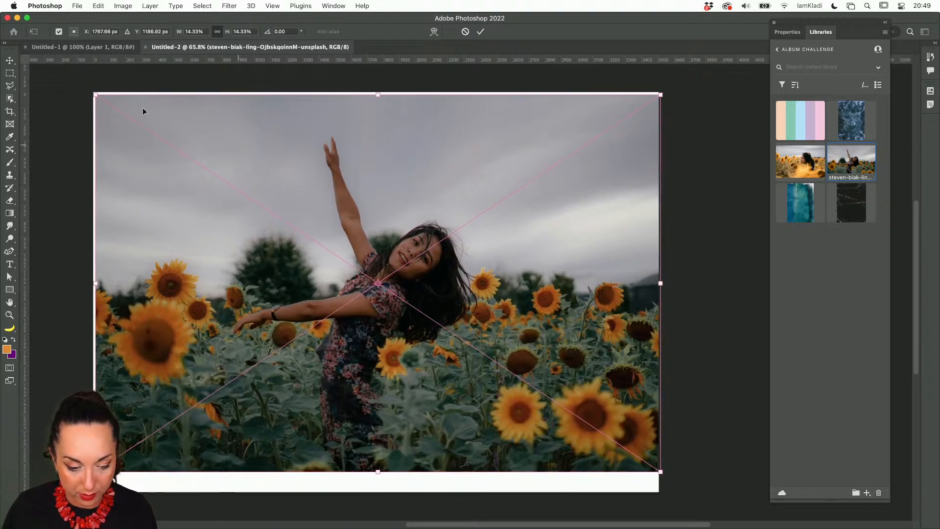
# Scale the placed sunflower photo to cover the canvas and commit it.
pyautogui.moveTo(91, 92); pyautogui.dragTo(69, 86)
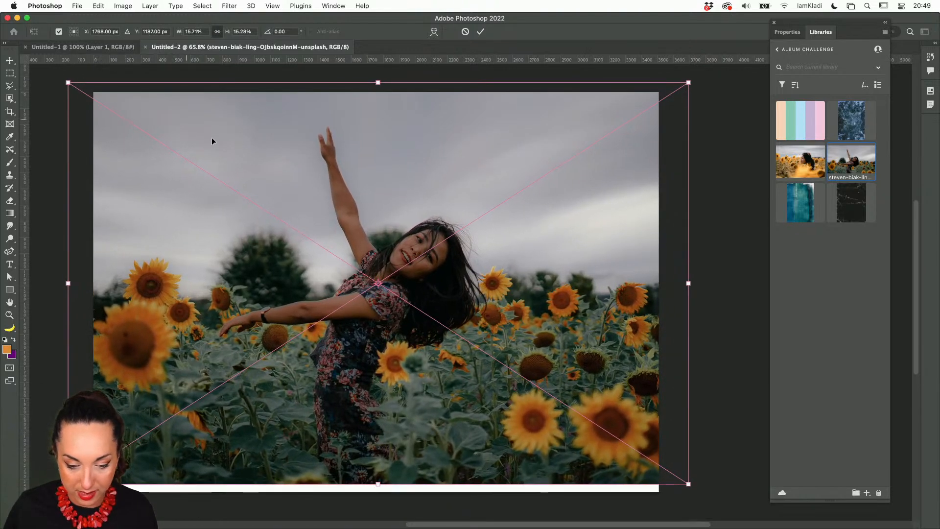
pyautogui.moveTo(212, 140); pyautogui.dragTo(211, 149)
pyautogui.press('Return')
pyautogui.press('m')
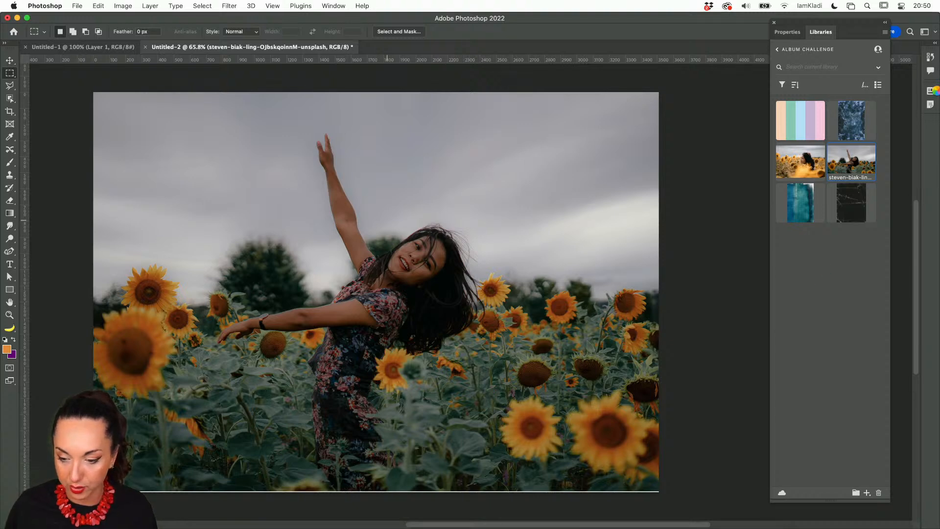
pyautogui.scroll(-5, 754, 306)
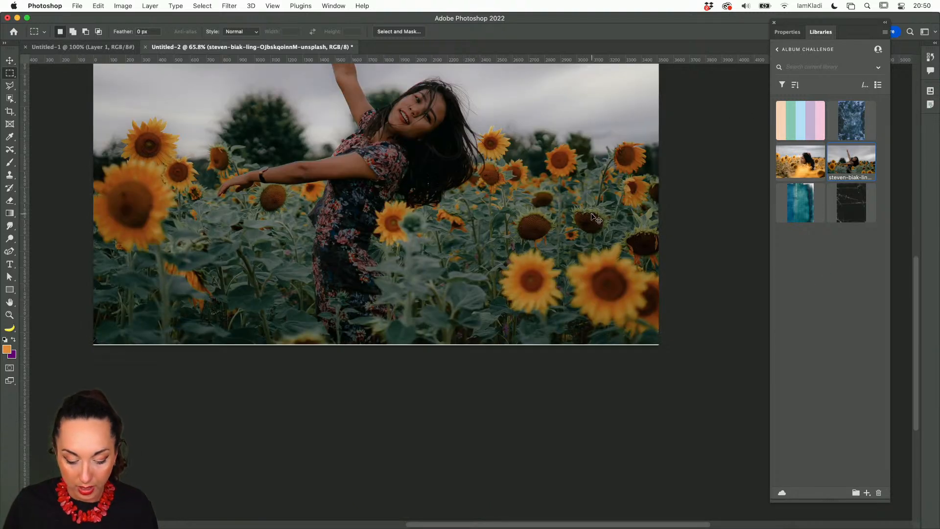
pyautogui.scroll(6, 607, 229)
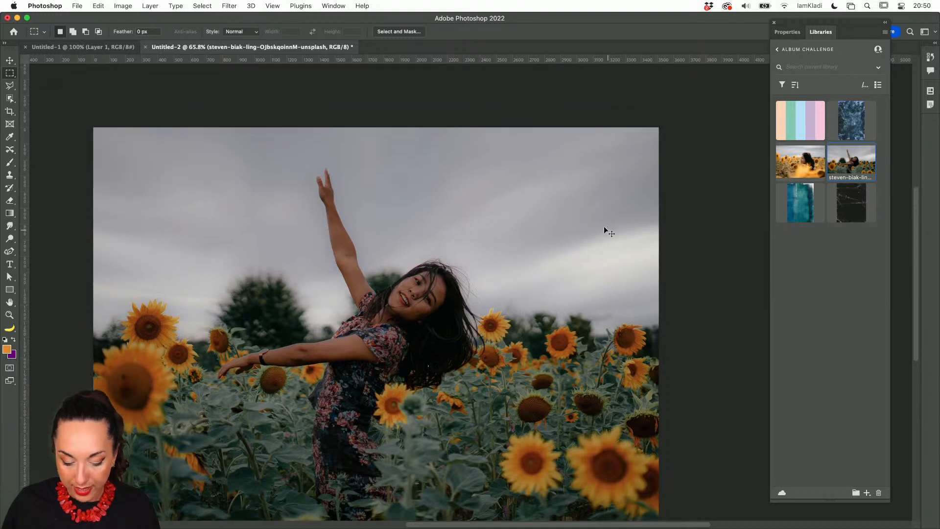
pyautogui.scroll(-2, 605, 272)
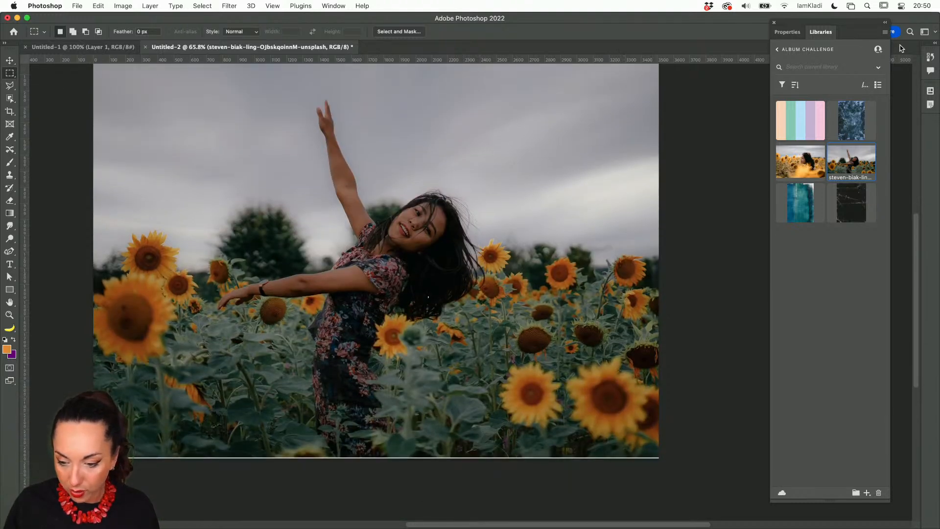
# Show the Layers panel and enlarge the sunflower photo slightly with Free Transform.
pyautogui.click(343, 5)
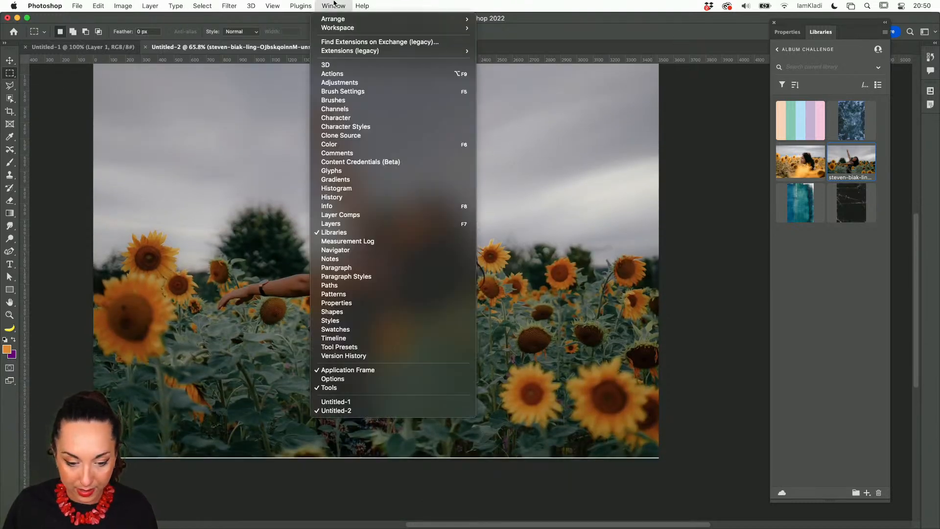
pyautogui.click(380, 223)
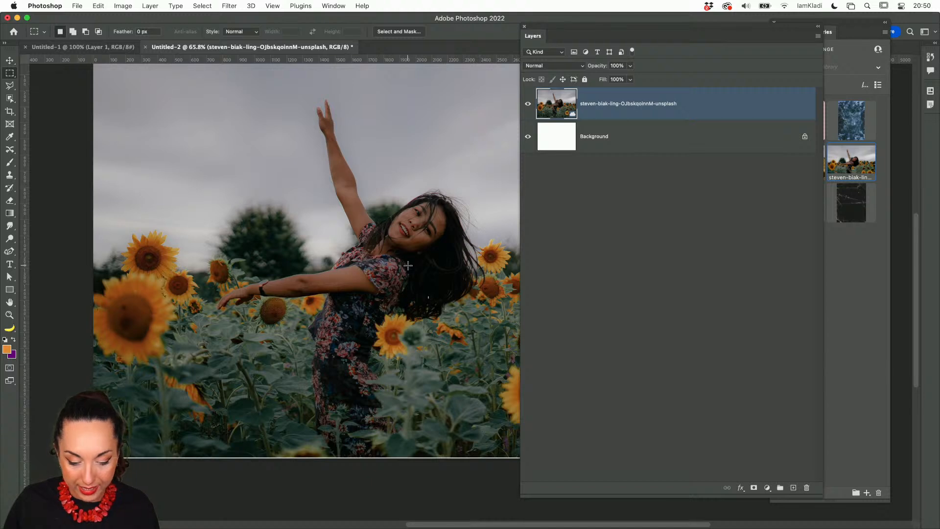
pyautogui.scroll(2, 407, 265)
pyautogui.hscroll(2, 407, 265)
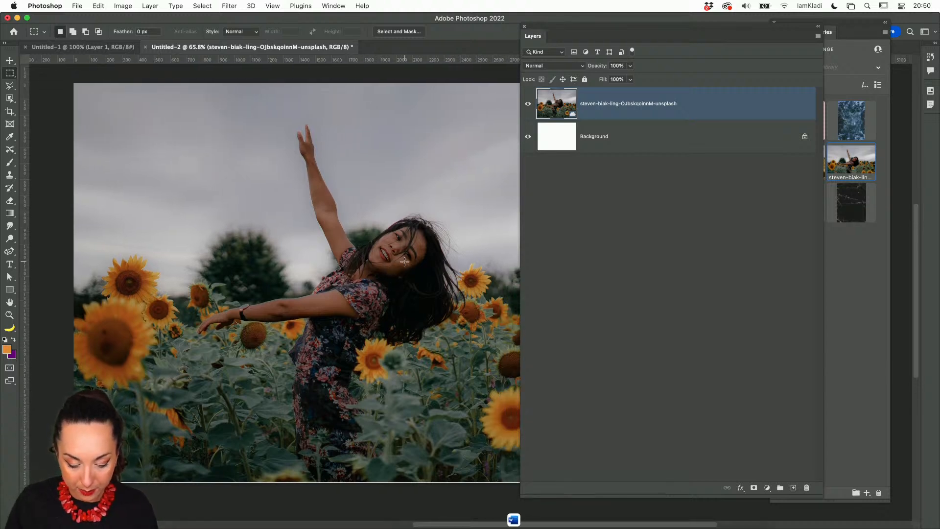
pyautogui.press('v')
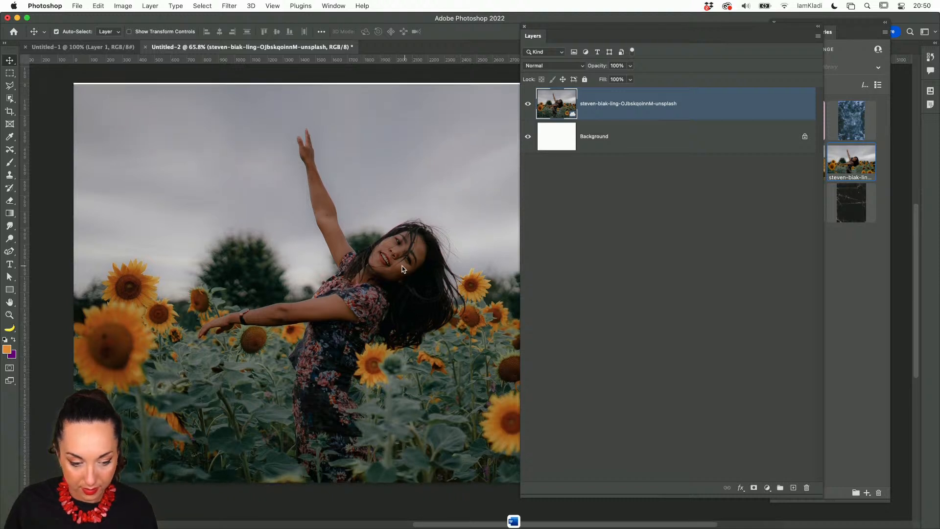
pyautogui.press('super+t')
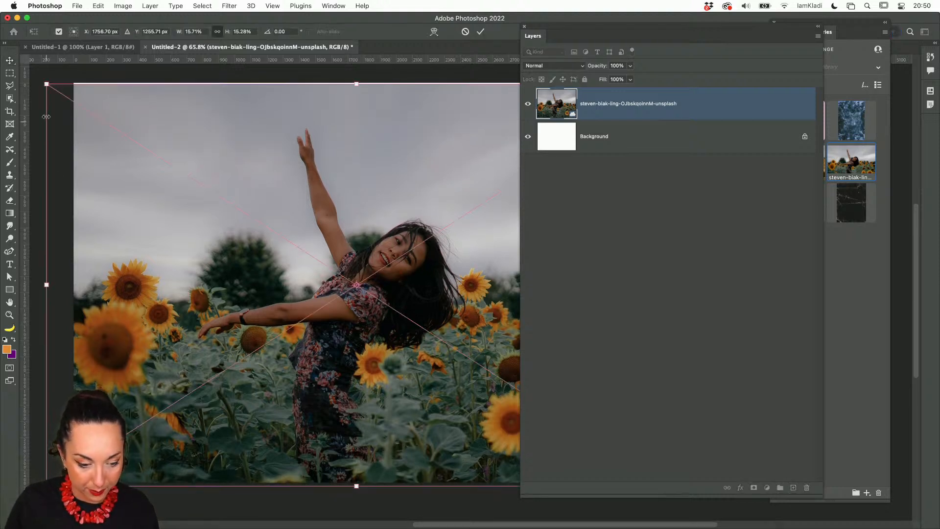
pyautogui.moveTo(48, 83); pyautogui.dragTo(43, 83)
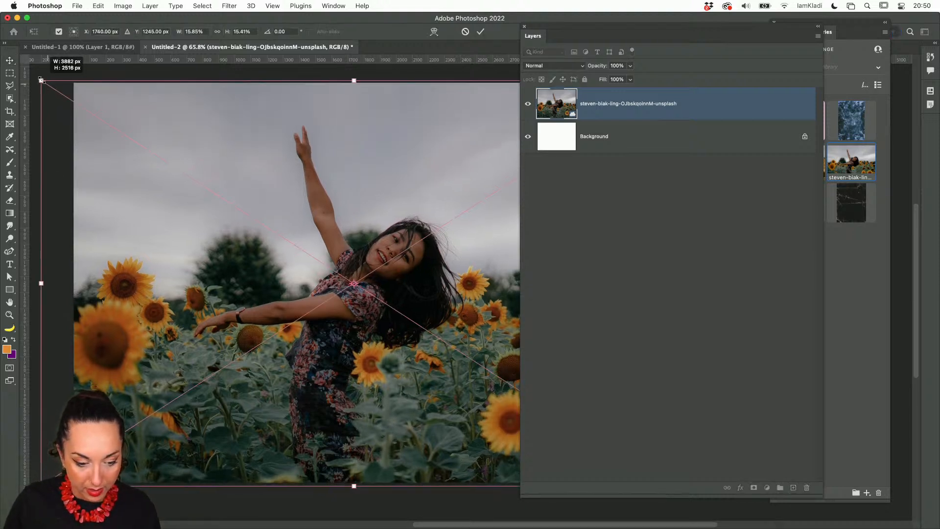
pyautogui.press('Return')
# Convert the photo layer to a smart object and open the Filter menu.
pyautogui.rightClick(633, 116)
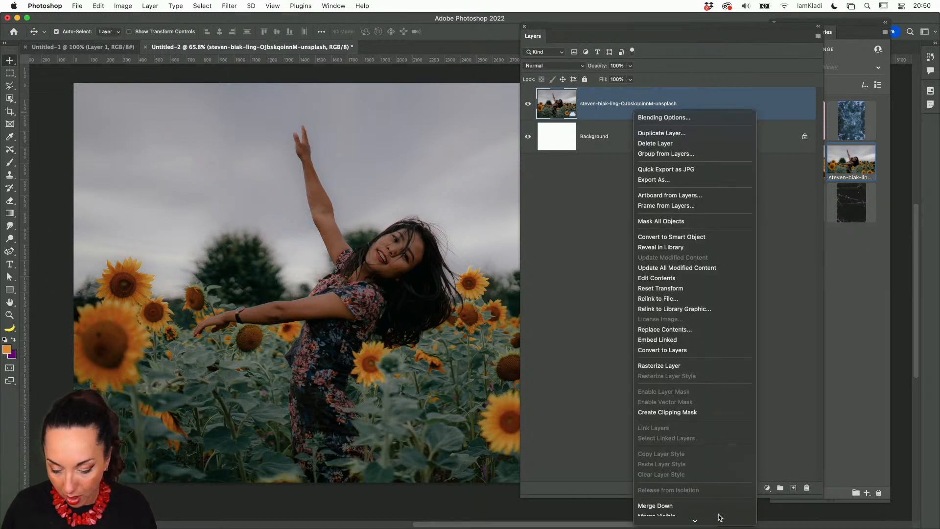
pyautogui.scroll(-5, 720, 509)
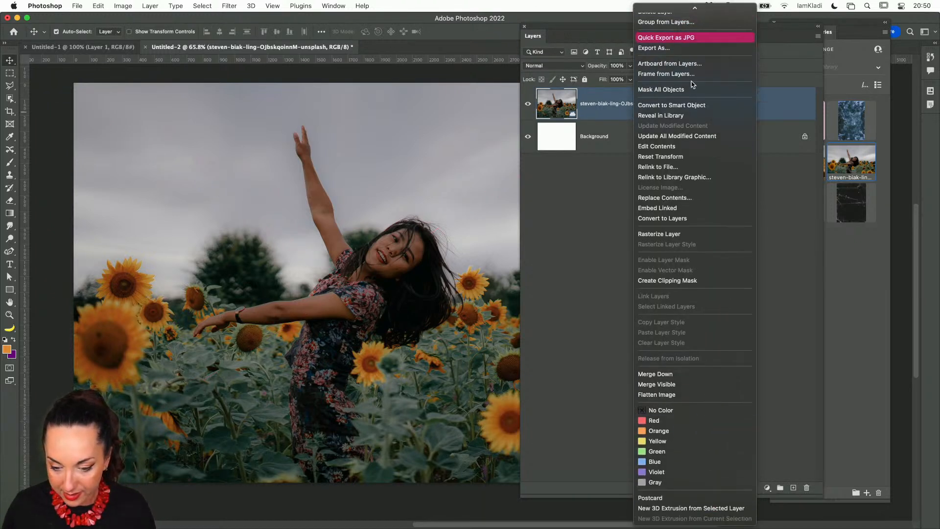
pyautogui.click(695, 105)
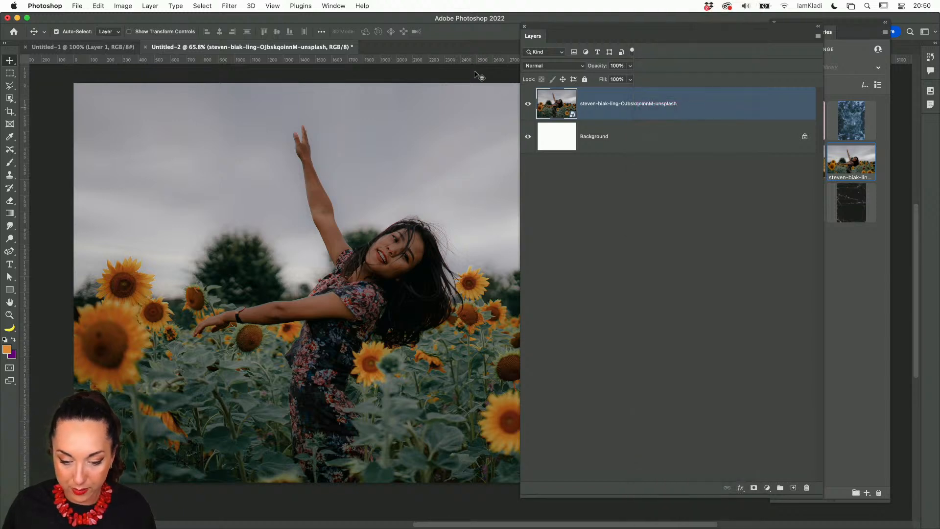
pyautogui.click(229, 6)
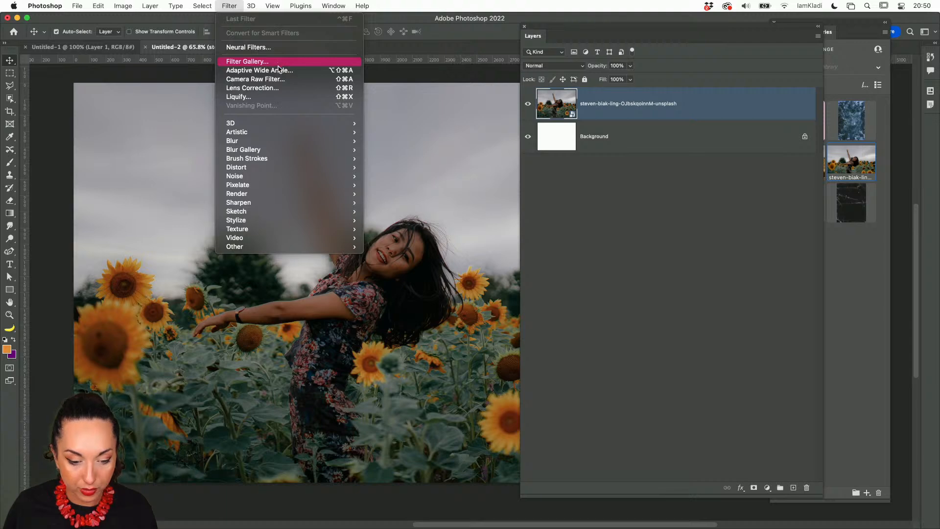
# Apply Camera Raw with Shadows +73, Highlights -55, Exposure +0.55 and Vibrance +42.
pyautogui.click(282, 79)
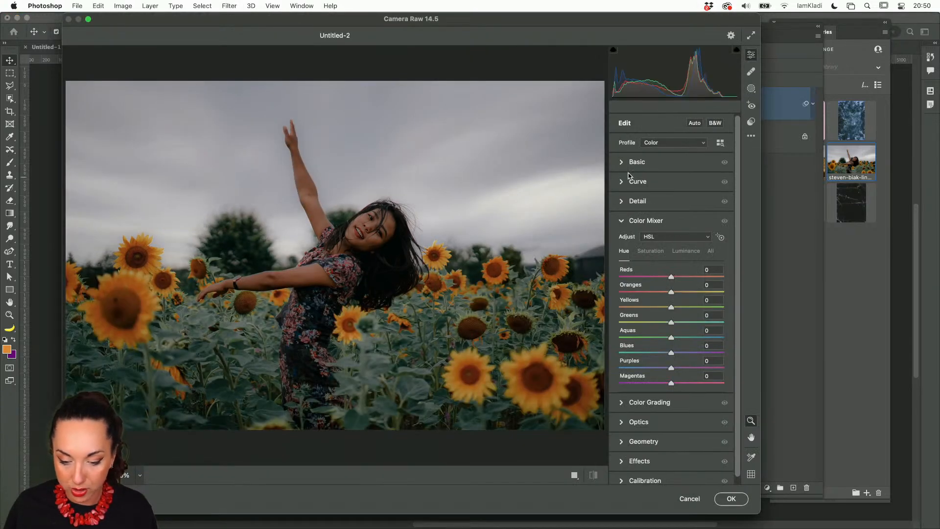
pyautogui.click(621, 162)
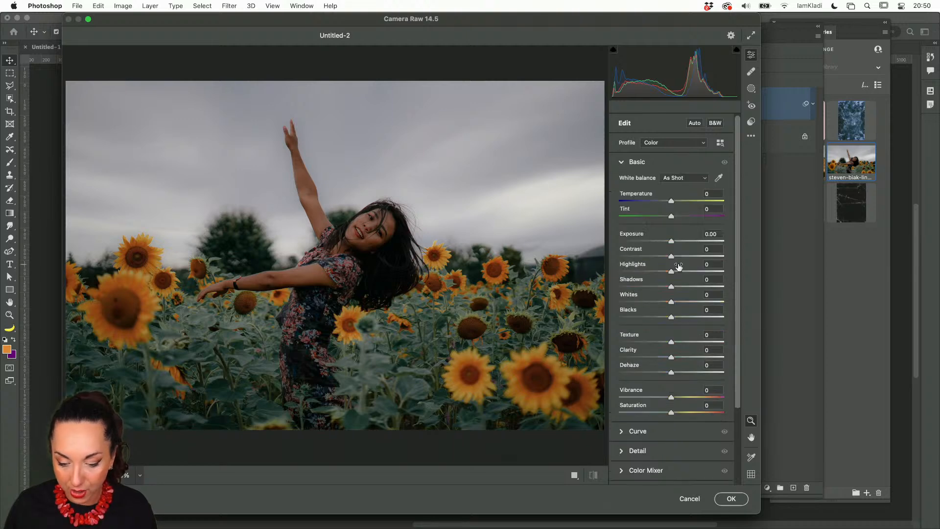
pyautogui.moveTo(672, 288); pyautogui.dragTo(717, 282)
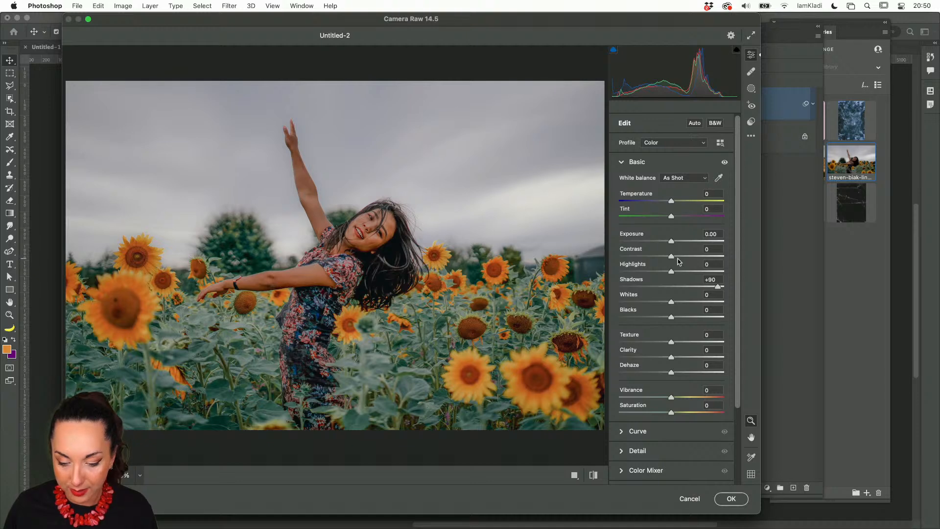
pyautogui.moveTo(671, 272); pyautogui.dragTo(643, 274)
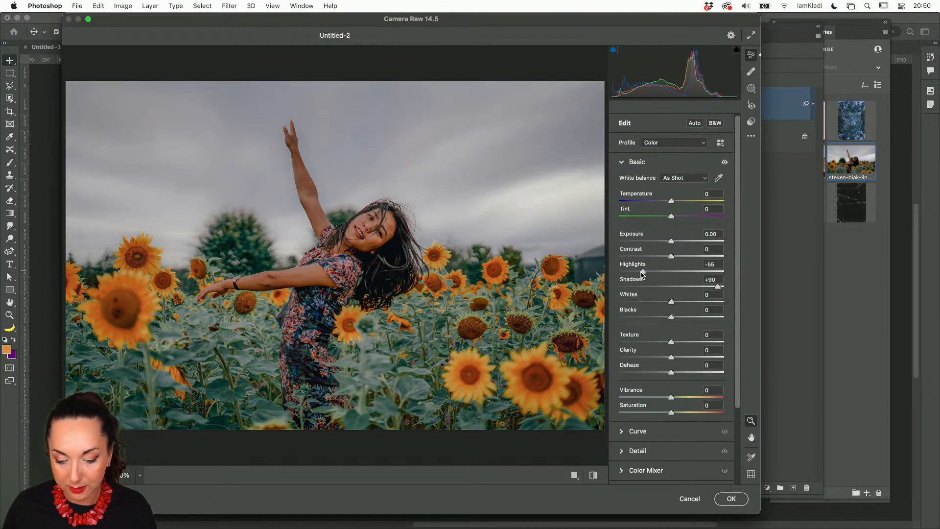
pyautogui.moveTo(714, 293)
pyautogui.mouseDown()
pyautogui.moveTo(685, 289)
pyautogui.moveTo(710, 294)
pyautogui.mouseUp()
pyautogui.moveTo(673, 243); pyautogui.dragTo(678, 242)
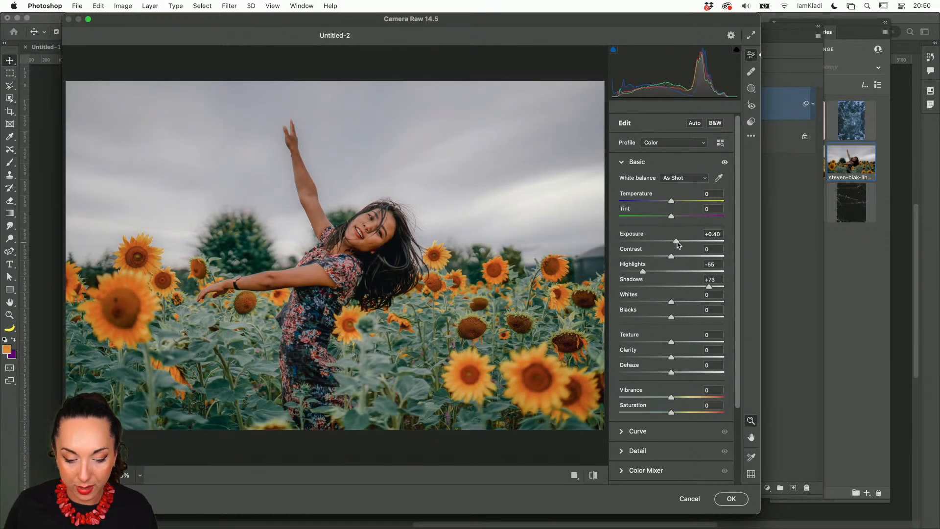
pyautogui.moveTo(673, 398); pyautogui.dragTo(695, 396)
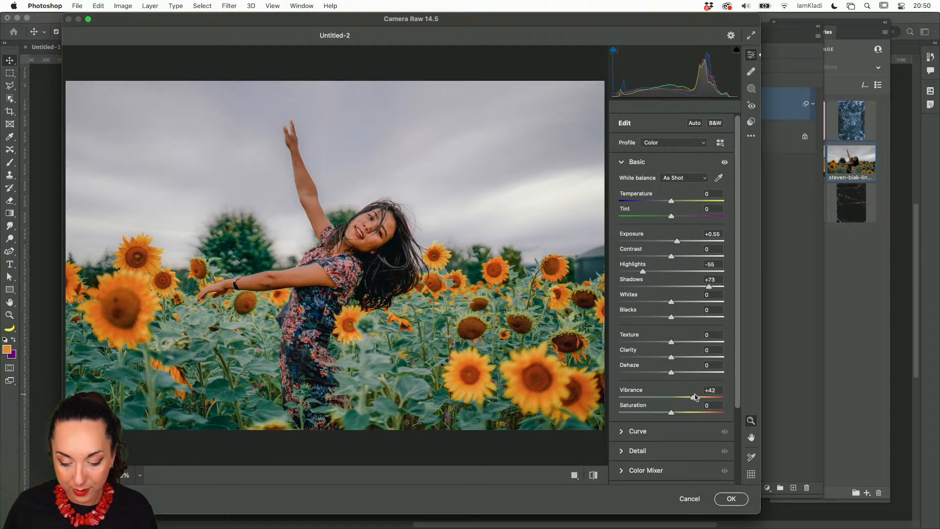
pyautogui.click(739, 498)
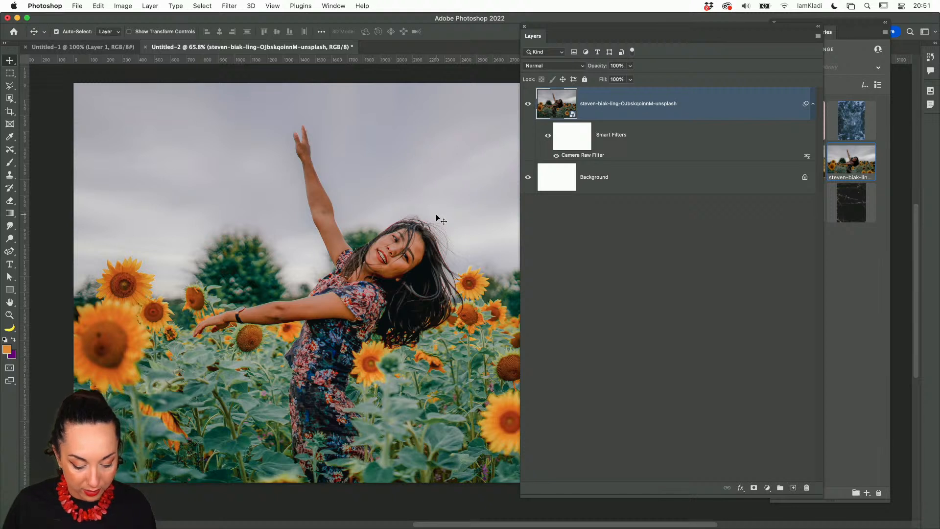
# Save the document to Creative Cloud as SUNFLOWER.
pyautogui.press('super+s')
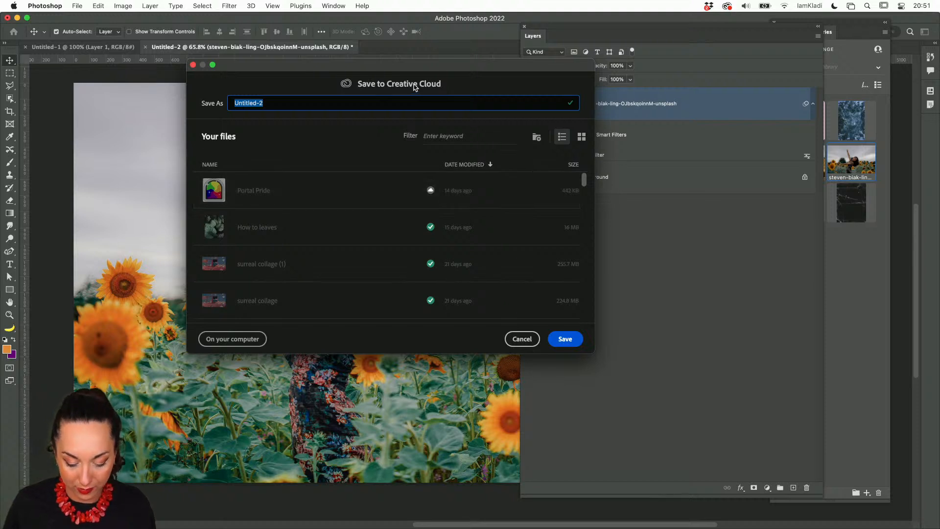
pyautogui.write('S')
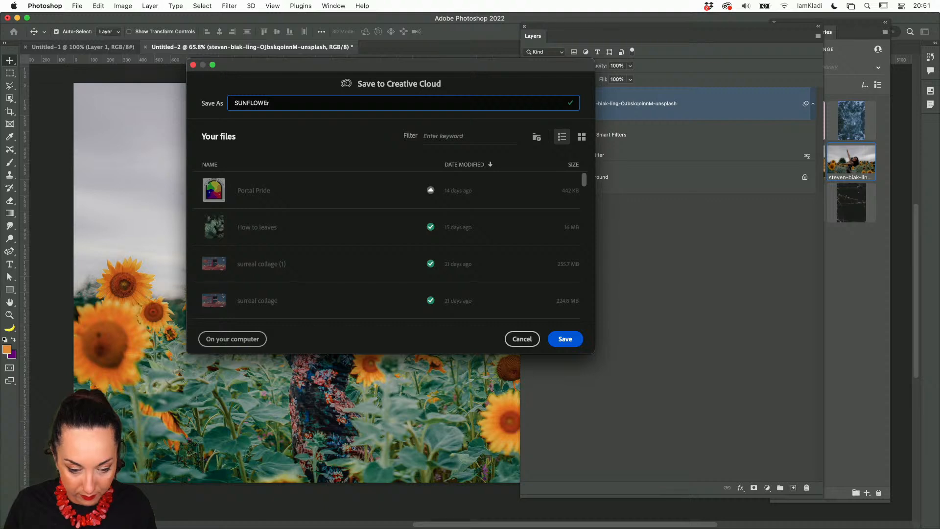
pyautogui.write('UNFLOWER')
pyautogui.click(567, 339)
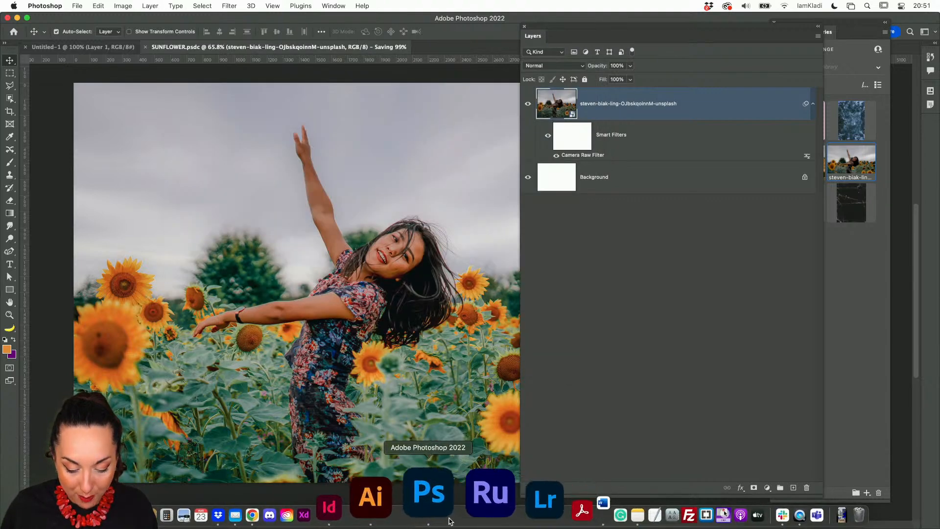
# Place the SUNFLOWER cloud document as a linked image, sized and positioned over the teal arch.
pyautogui.click(433, 509)
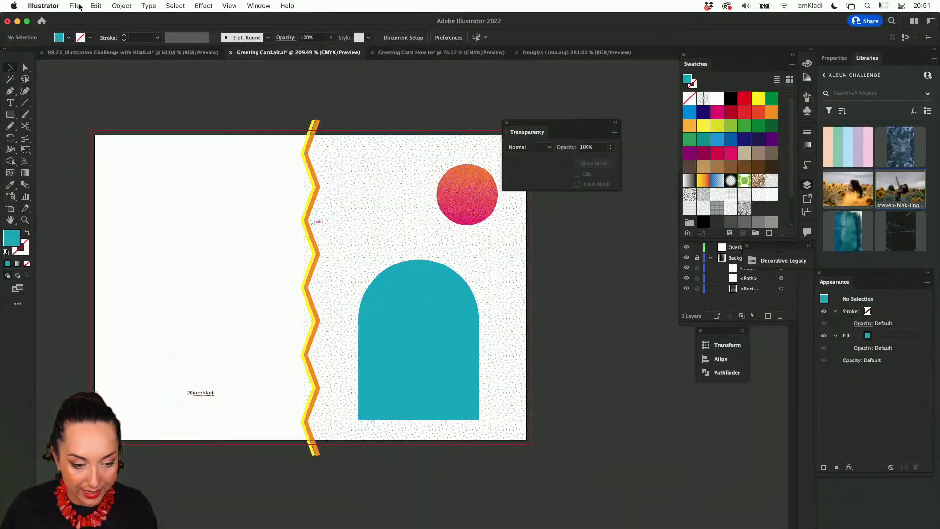
pyautogui.click(76, 6)
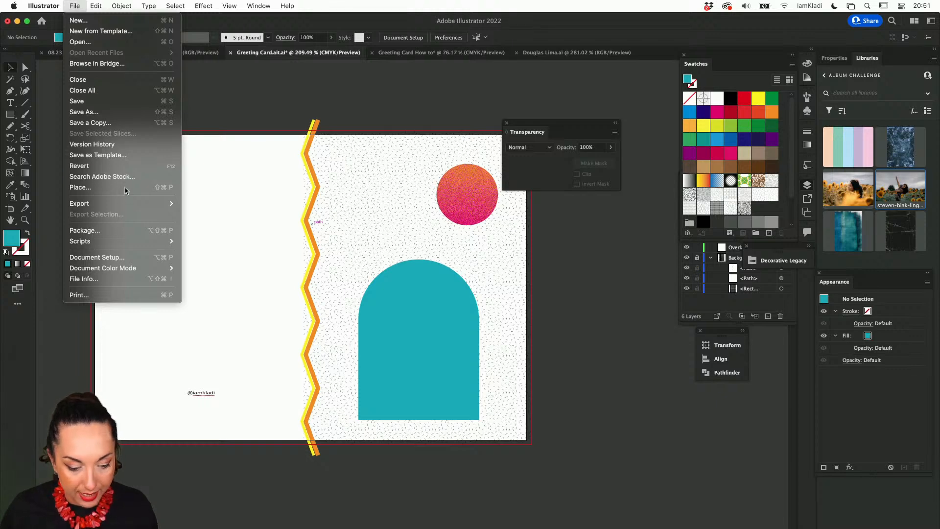
pyautogui.click(79, 187)
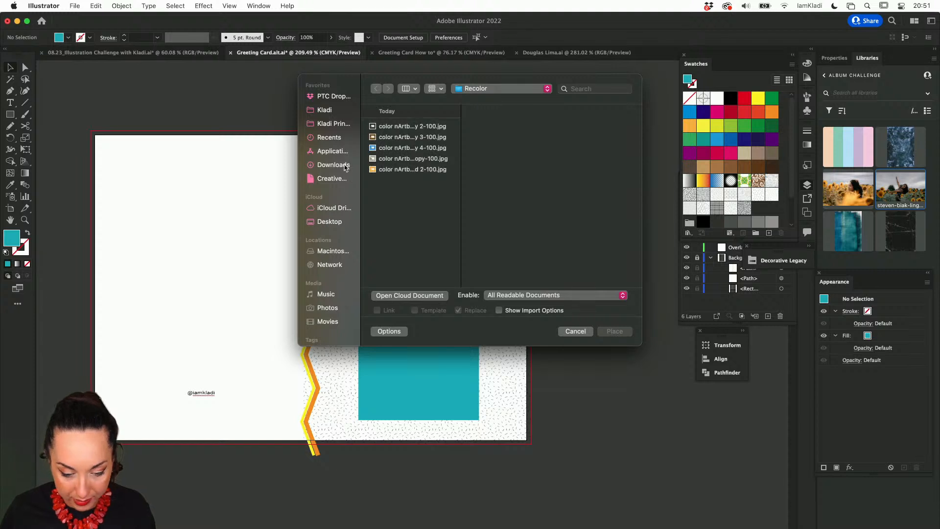
pyautogui.click(434, 296)
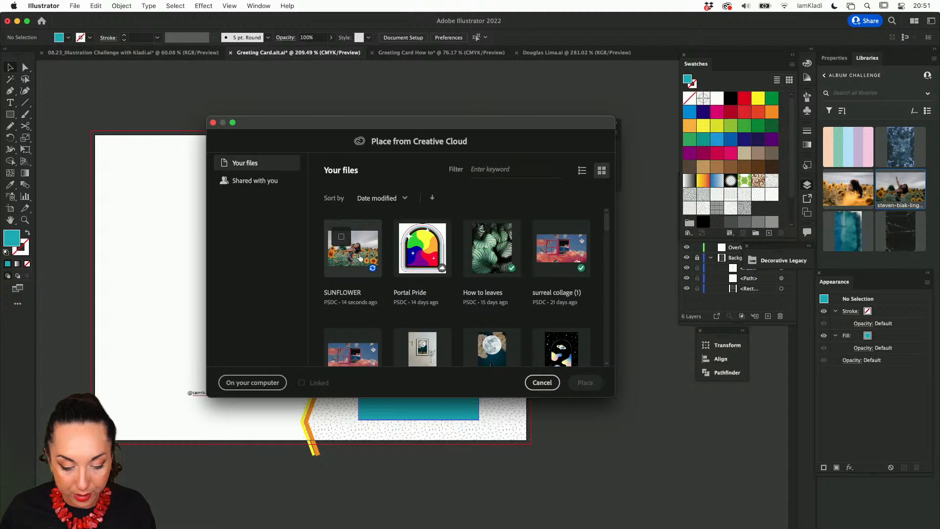
pyautogui.click(360, 258)
pyautogui.click(301, 382)
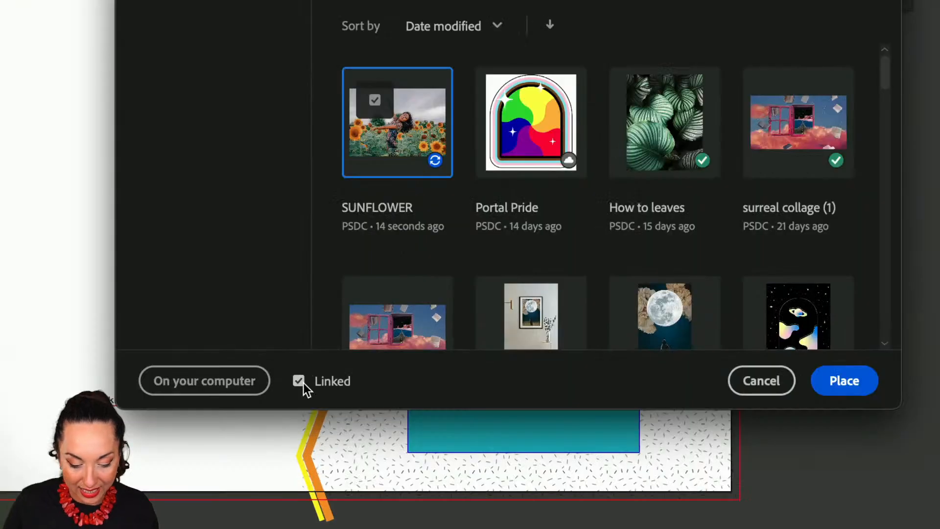
pyautogui.click(844, 381)
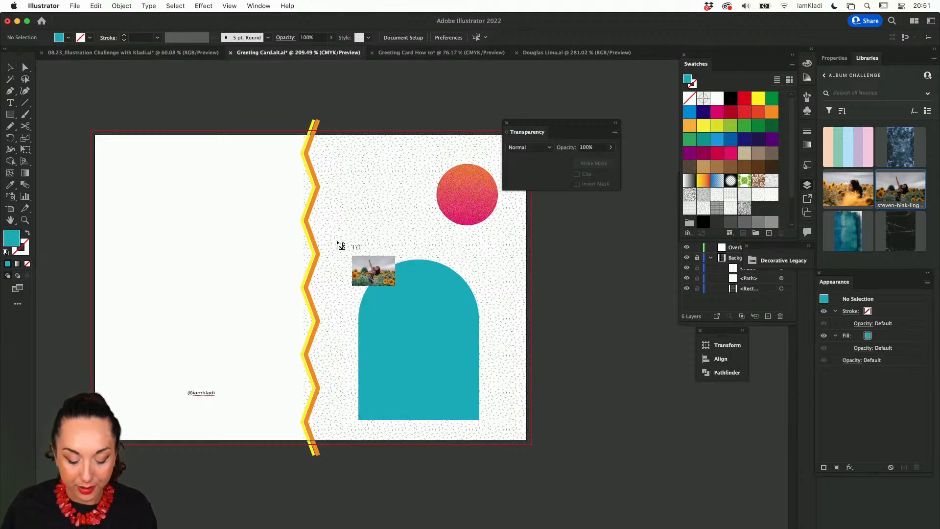
pyautogui.moveTo(339, 244); pyautogui.dragTo(482, 403)
pyautogui.moveTo(543, 417); pyautogui.dragTo(469, 412)
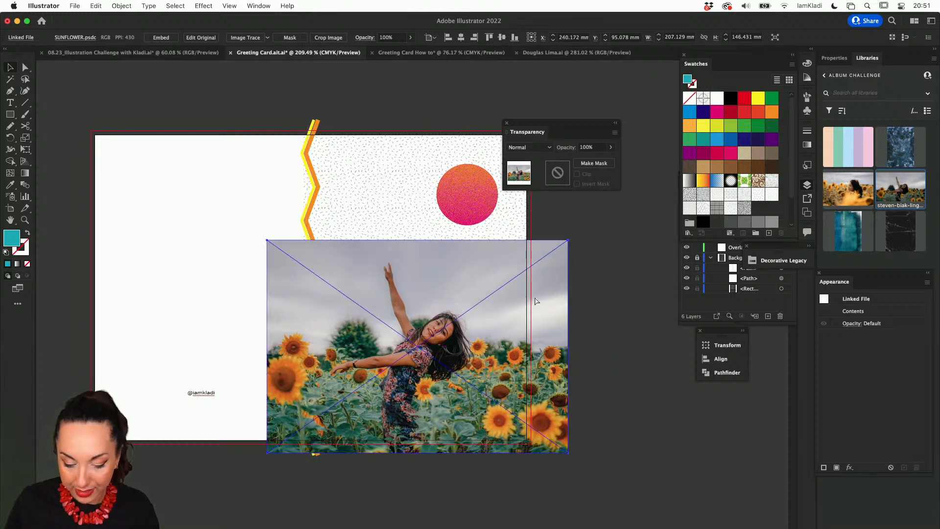
# Send the photo behind the teal arch and clip it inside the arch with Cmd+7.
pyautogui.press('super+[')
pyautogui.keyDown('shift'); pyautogui.click(462, 293); pyautogui.keyUp('shift')
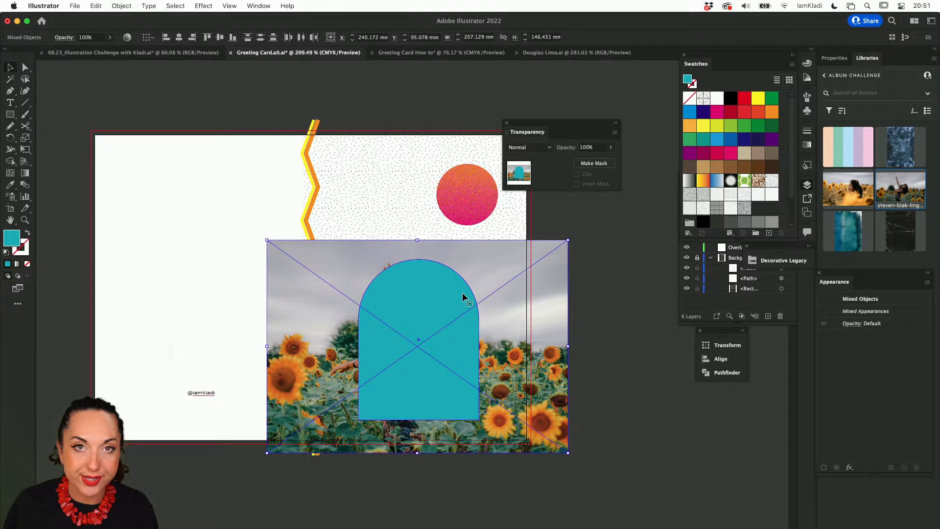
pyautogui.click(462, 293)
pyautogui.click(493, 293)
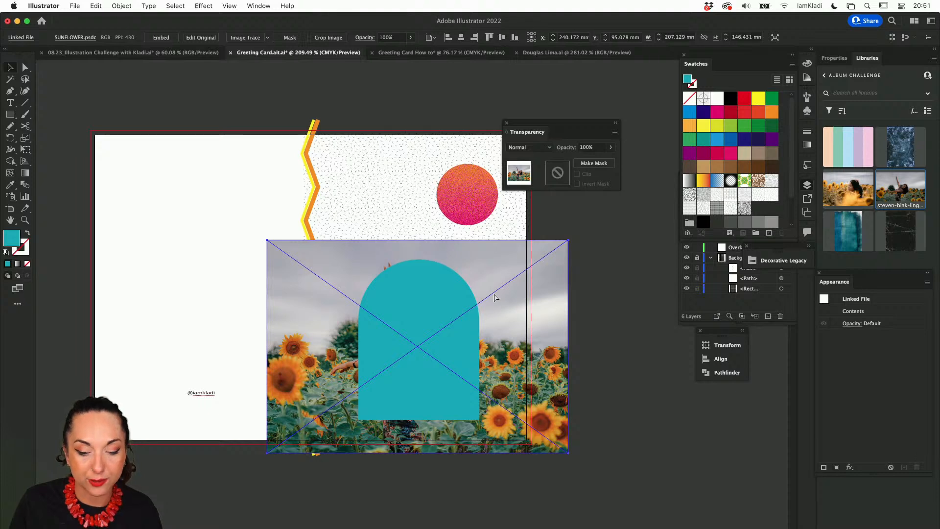
pyautogui.keyDown('shift'); pyautogui.click(432, 326); pyautogui.keyUp('shift')
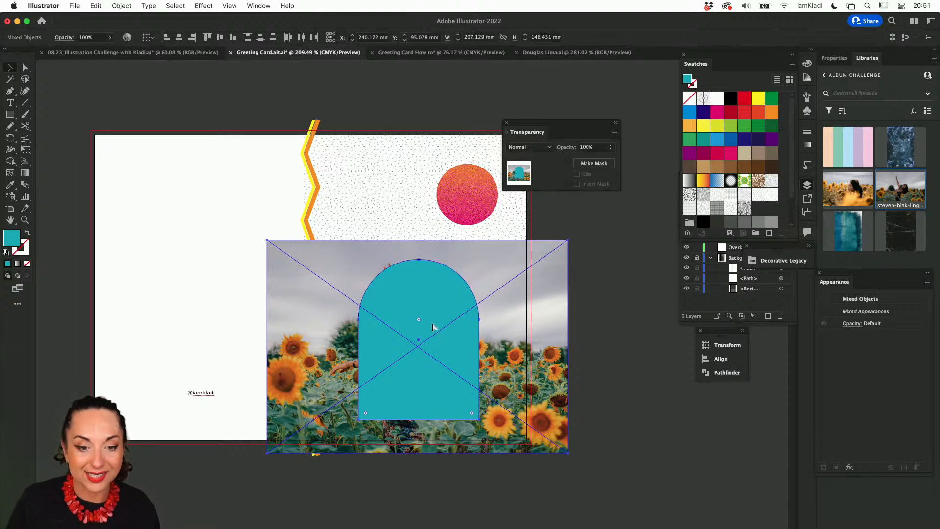
pyautogui.press('super+7')
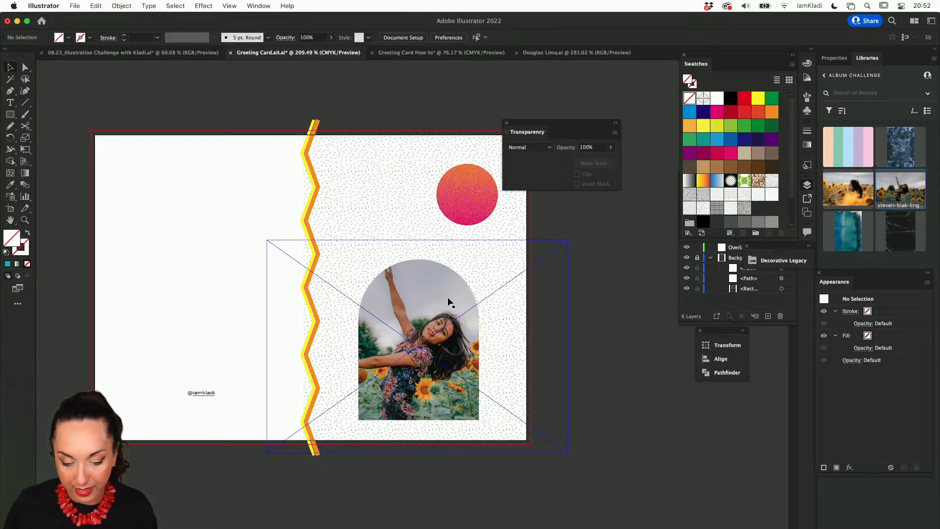
pyautogui.click(564, 304)
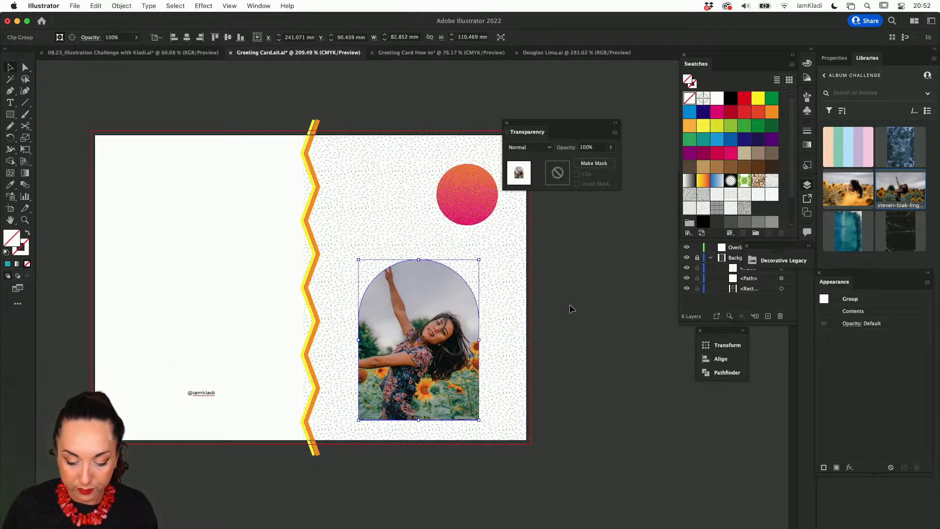
# Shift the sunflower photo and scale it down slightly inside the clipped arch.
pyautogui.doubleClick(431, 326)
pyautogui.moveTo(433, 327); pyautogui.dragTo(437, 331)
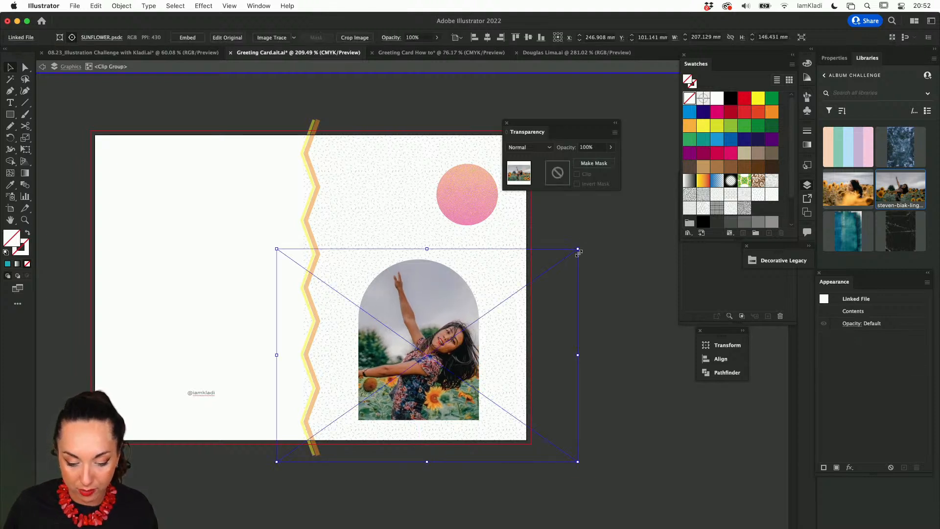
pyautogui.moveTo(577, 252); pyautogui.dragTo(565, 256)
pyautogui.moveTo(384, 343); pyautogui.dragTo(392, 333)
pyautogui.click(592, 330)
pyautogui.doubleClick(592, 332)
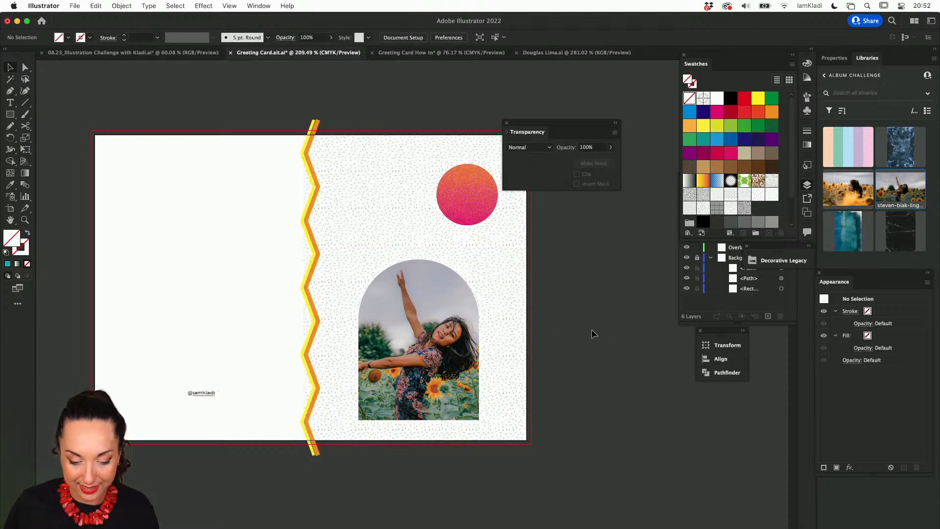
# Show the Links panel listing the document's linked files.
pyautogui.click(228, 8)
pyautogui.moveTo(259, 6)
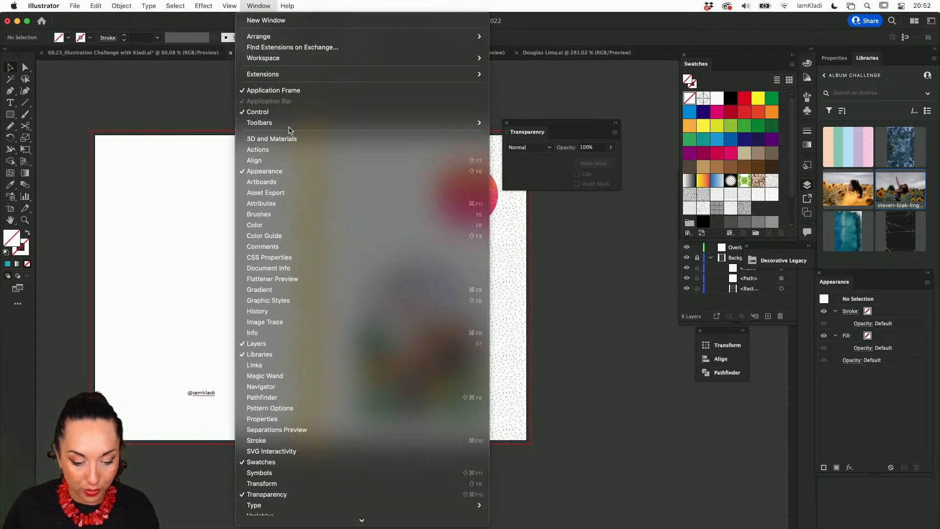
pyautogui.click(315, 365)
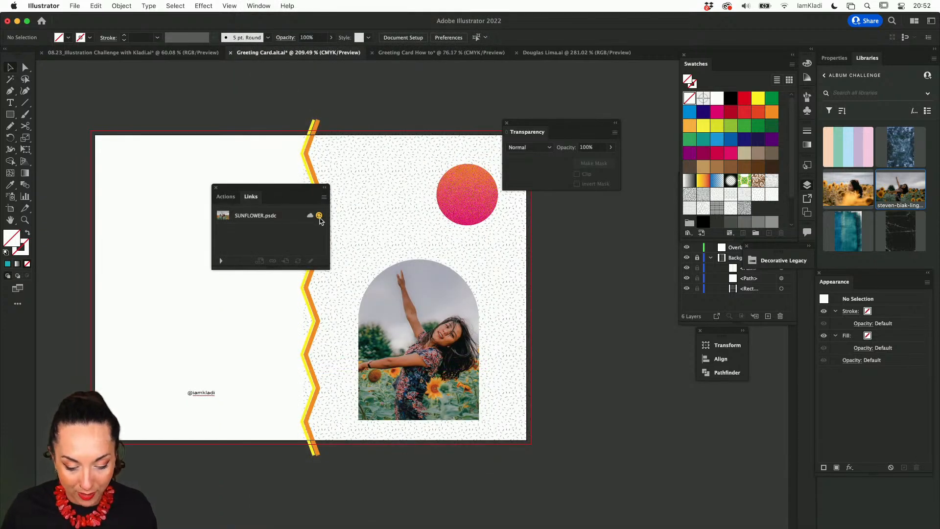
# Add a Hue/Saturation layer shifting the sunflower Yellows to magenta-red, then save SUNFLOWER.psdc.
pyautogui.moveTo(353, 527)
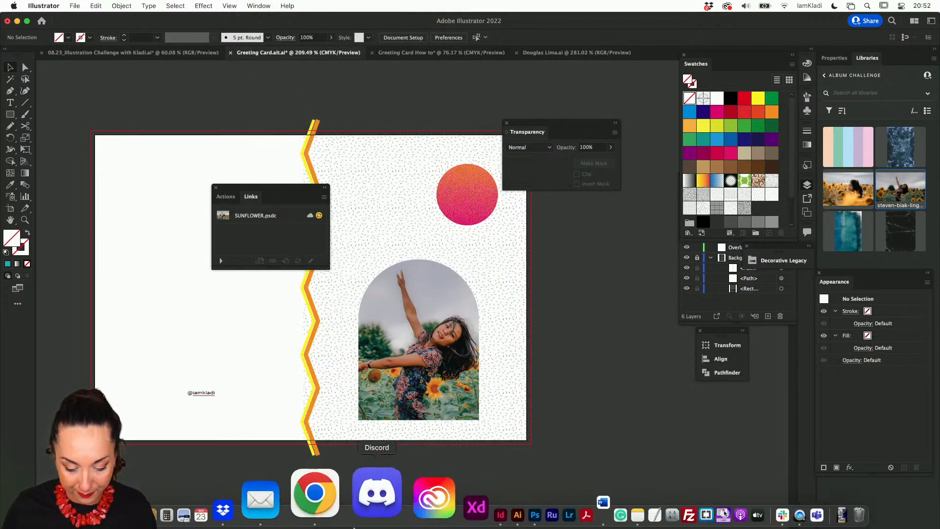
pyautogui.click(442, 505)
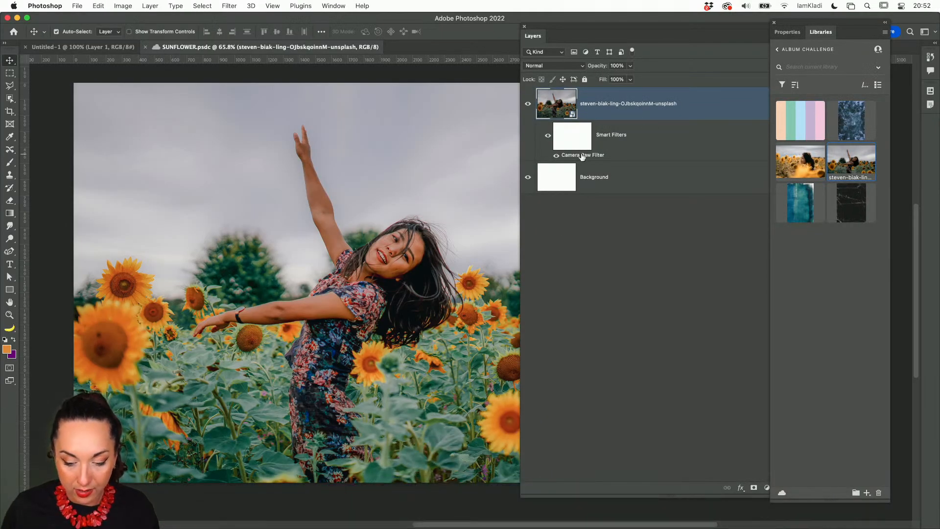
pyautogui.click(767, 488)
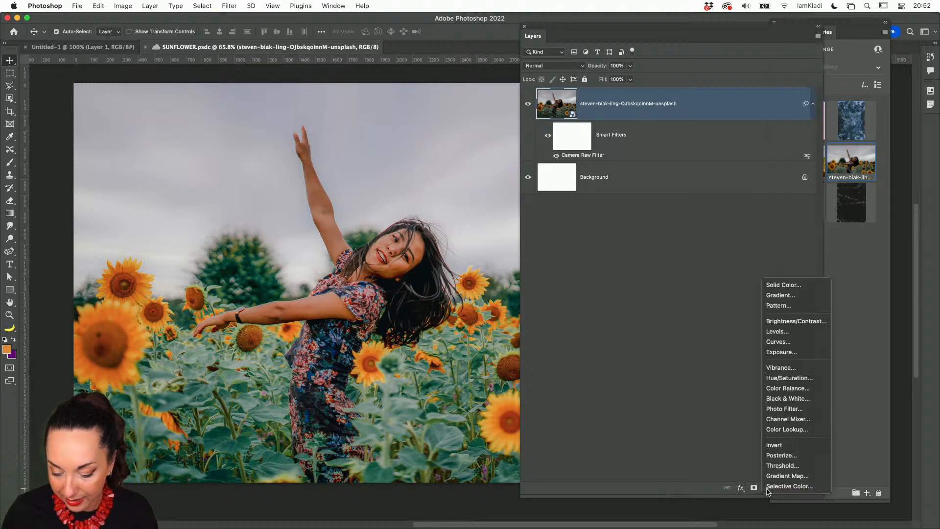
pyautogui.click(786, 379)
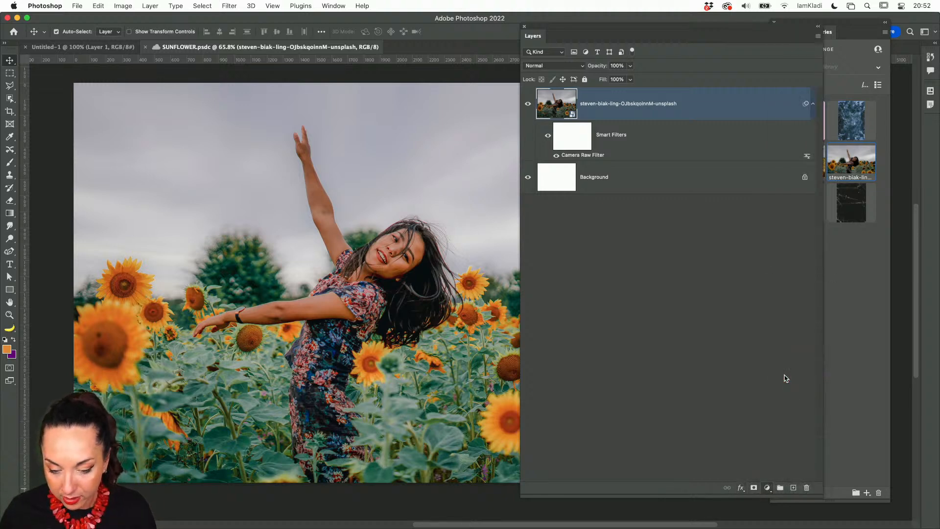
pyautogui.click(781, 78)
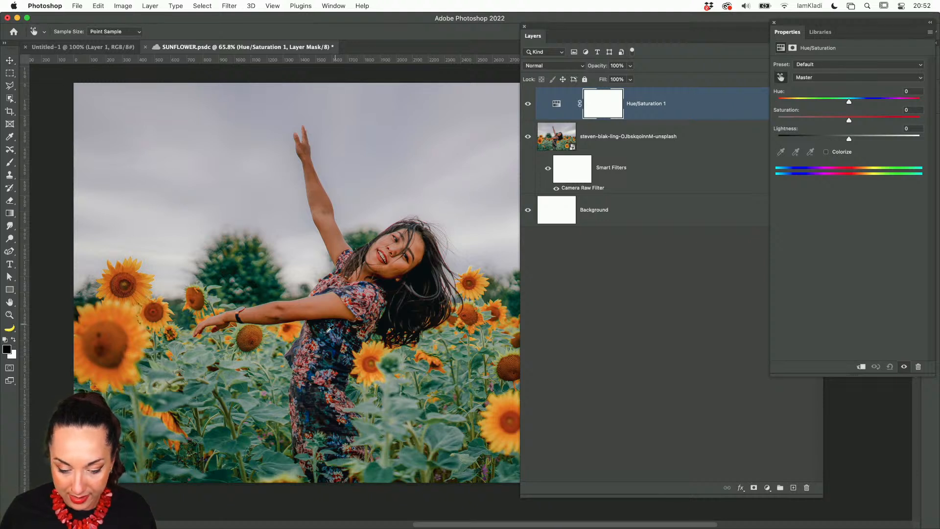
pyautogui.click(124, 313)
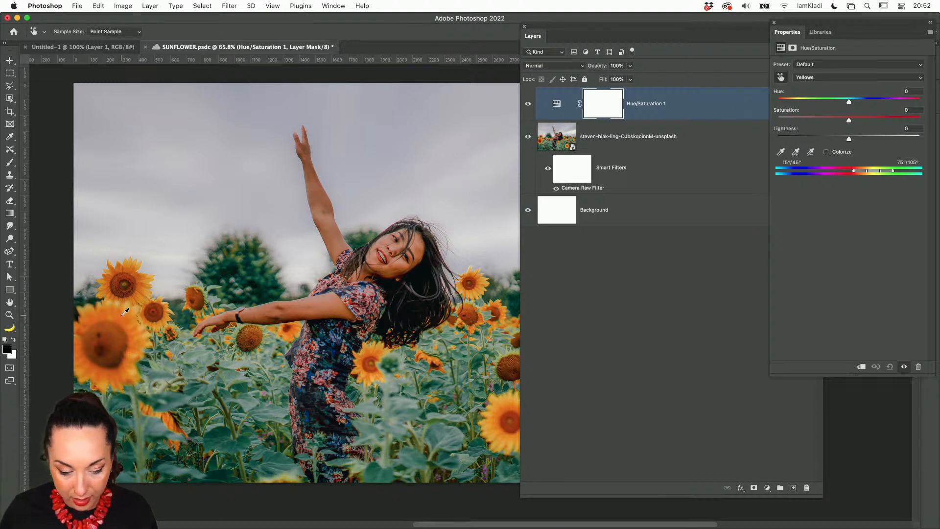
pyautogui.moveTo(850, 102); pyautogui.dragTo(809, 99)
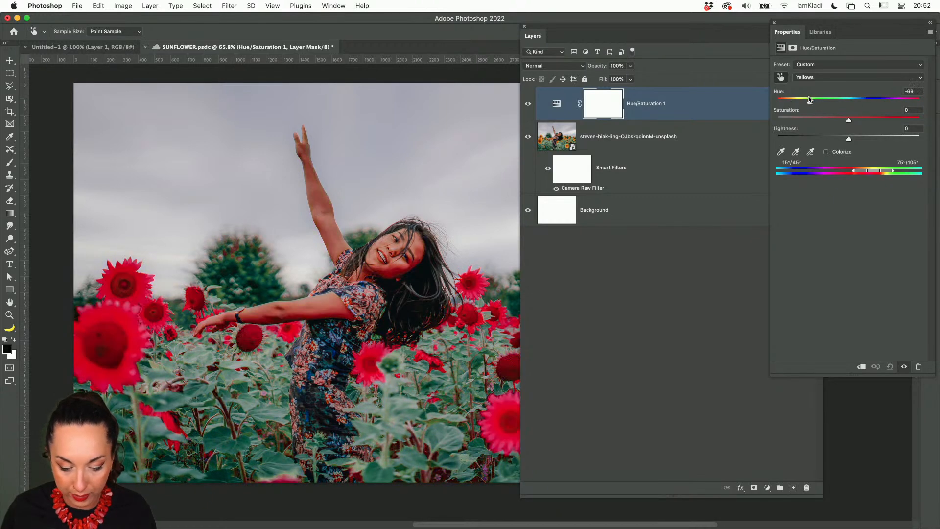
pyautogui.click(688, 281)
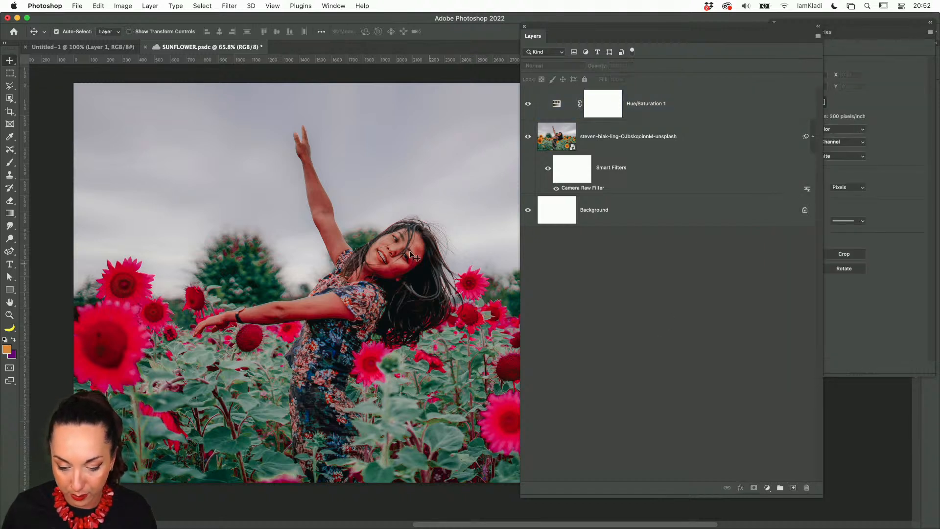
pyautogui.press('super+s')
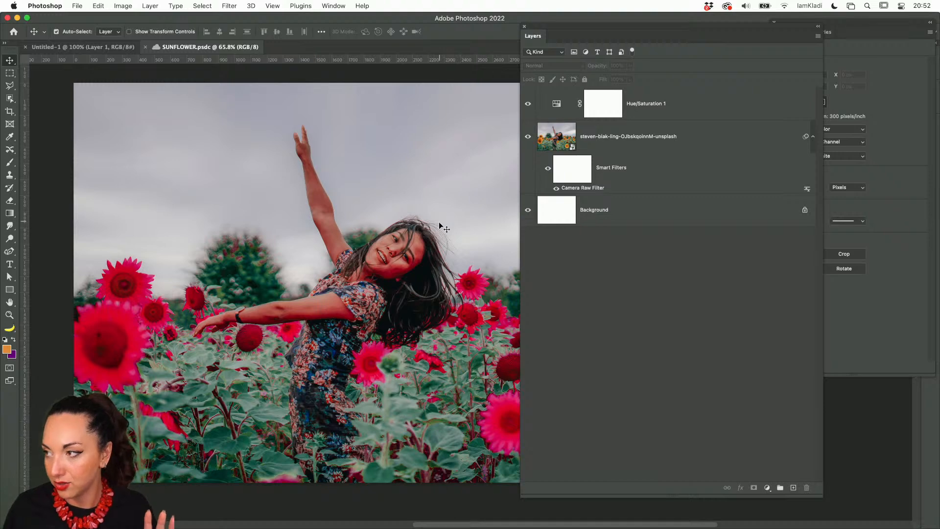
pyautogui.moveTo(634, 514)
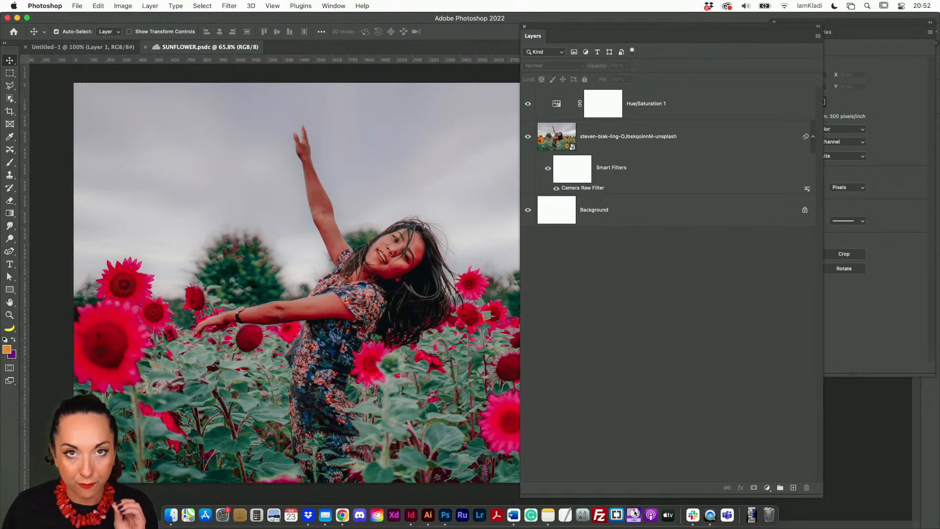
pyautogui.click(430, 514)
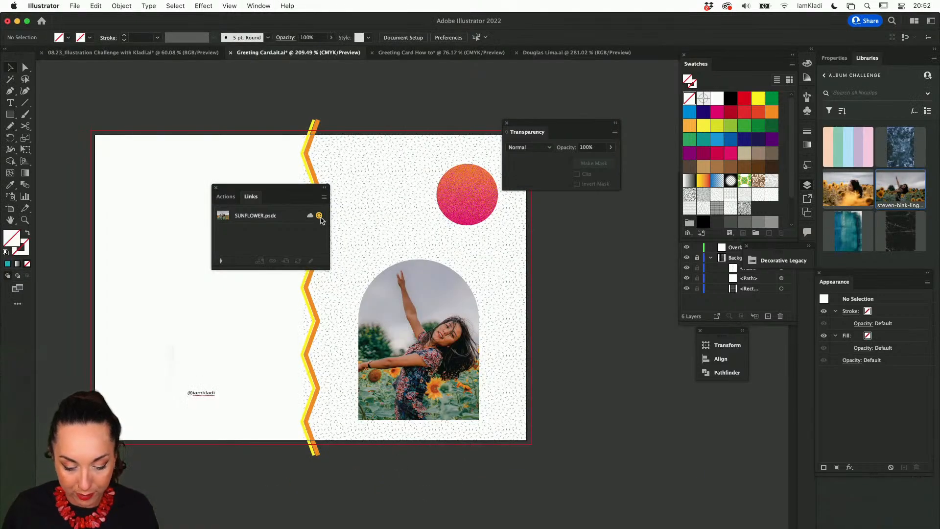
# Update the SUNFLOWER.psdc link so the arch photo shows the red sunflowers.
pyautogui.click(319, 217)
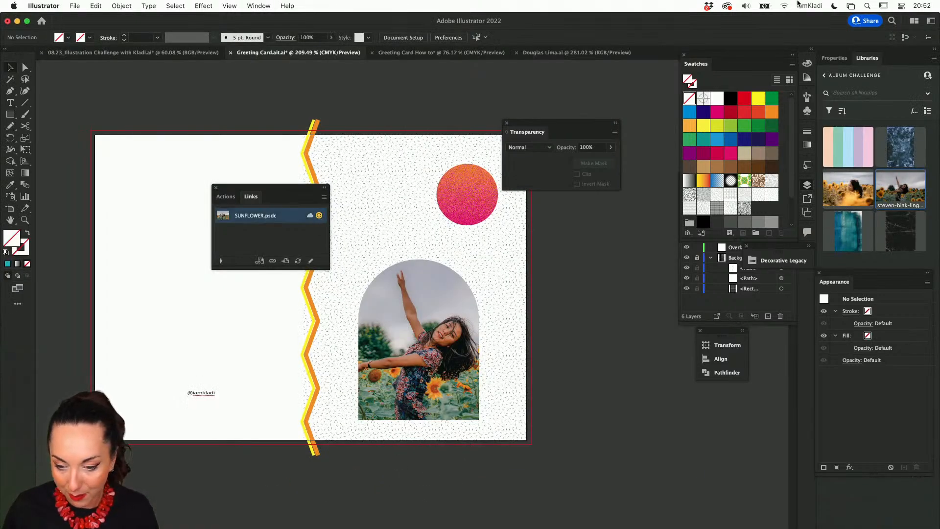
pyautogui.click(785, 6)
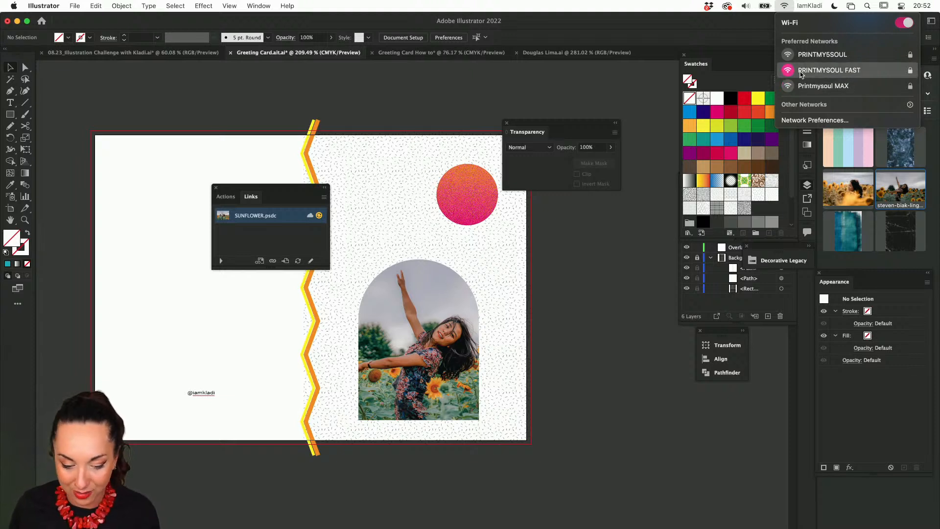
pyautogui.click(636, 230)
pyautogui.click(256, 246)
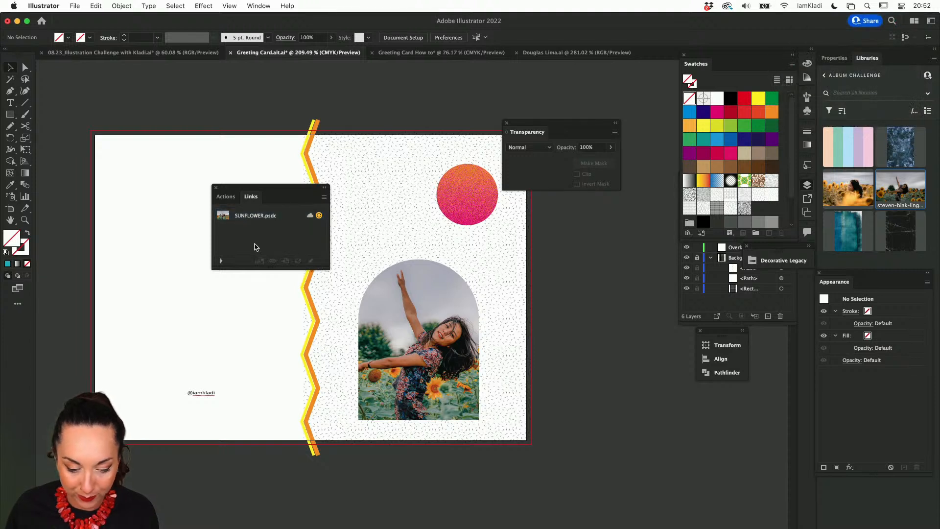
pyautogui.click(277, 217)
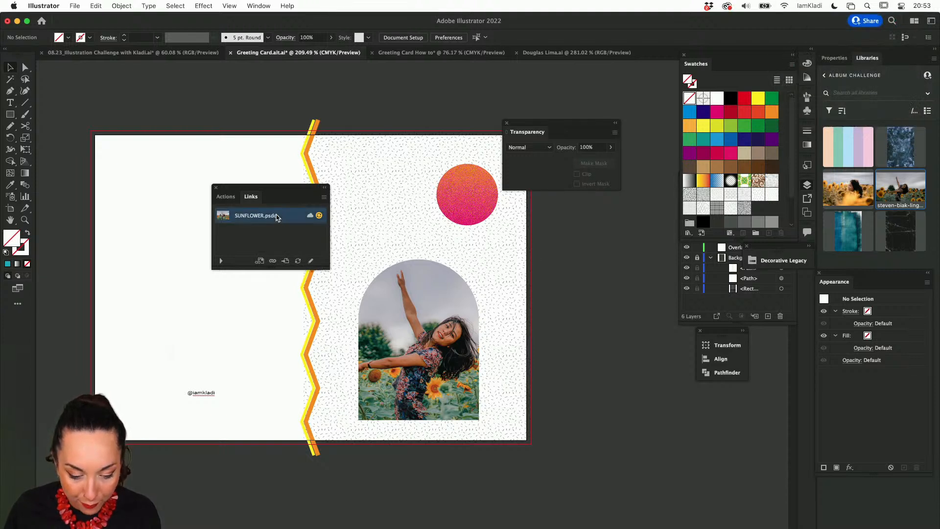
pyautogui.click(299, 262)
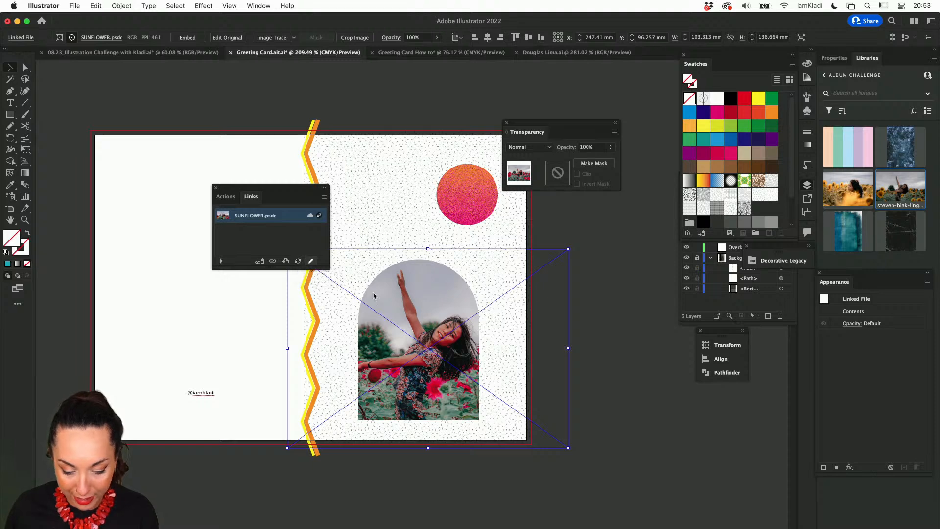
pyautogui.click(587, 364)
pyautogui.click(436, 322)
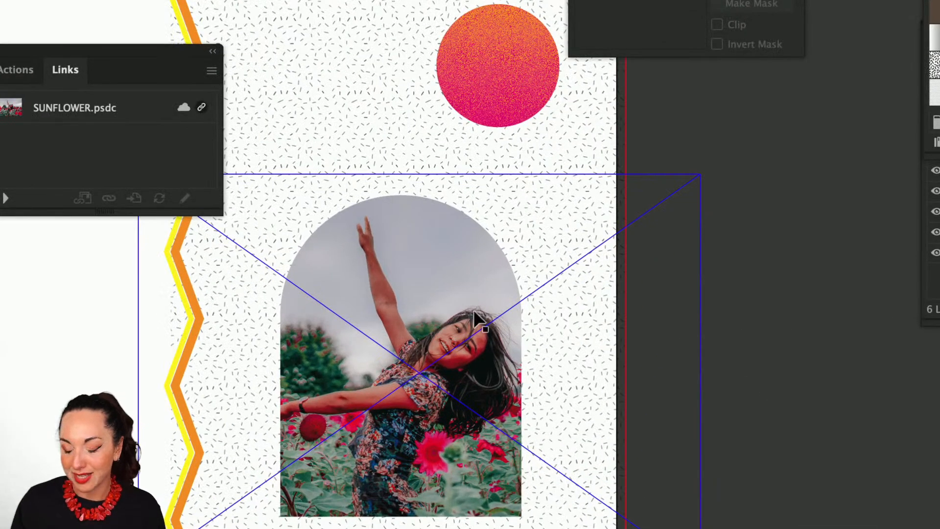
pyautogui.click(695, 387)
pyautogui.scroll(-1, 695, 387)
pyautogui.scroll(-2, 700, 396)
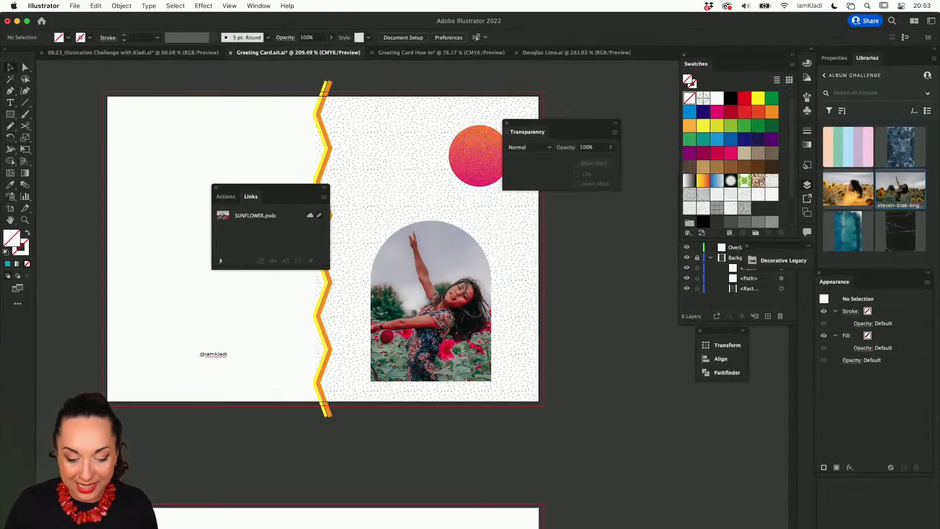
pyautogui.click(482, 514)
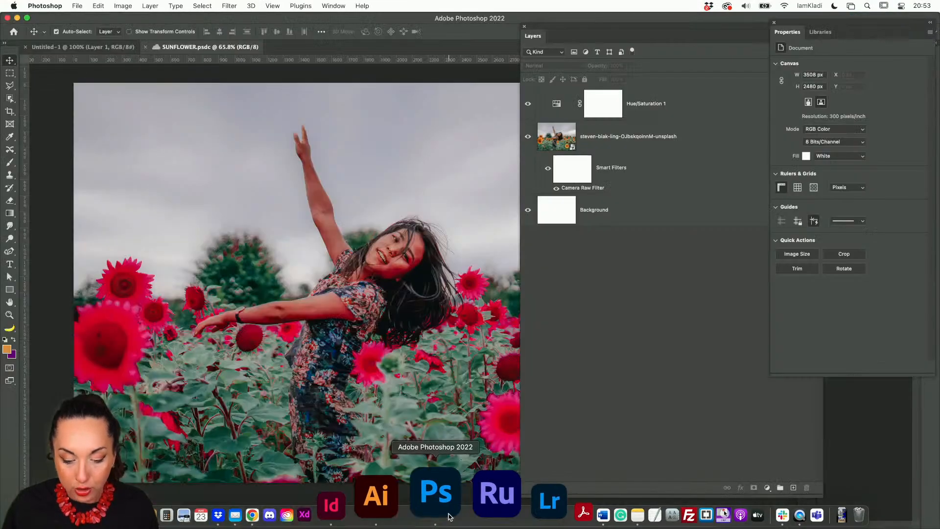
pyautogui.click(528, 104)
pyautogui.click(528, 104)
pyautogui.click(528, 105)
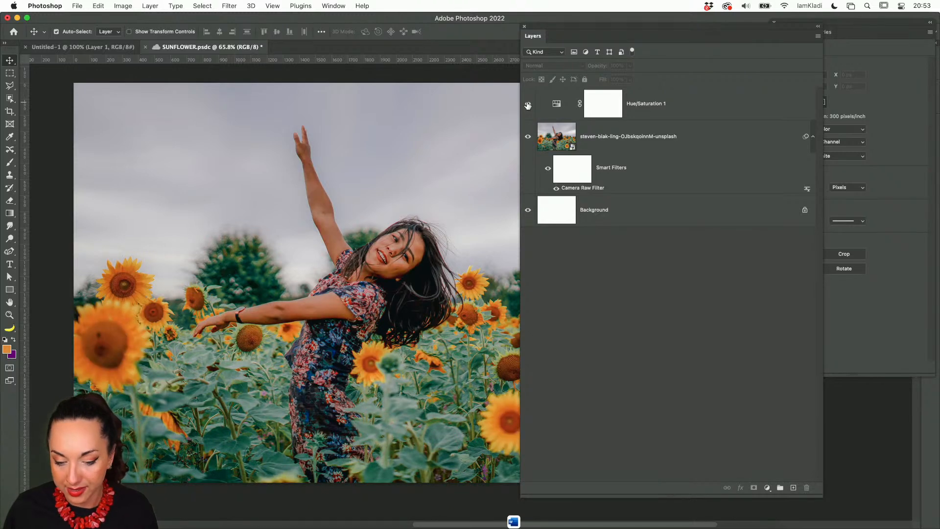
pyautogui.click(528, 105)
pyautogui.doubleClick(651, 103)
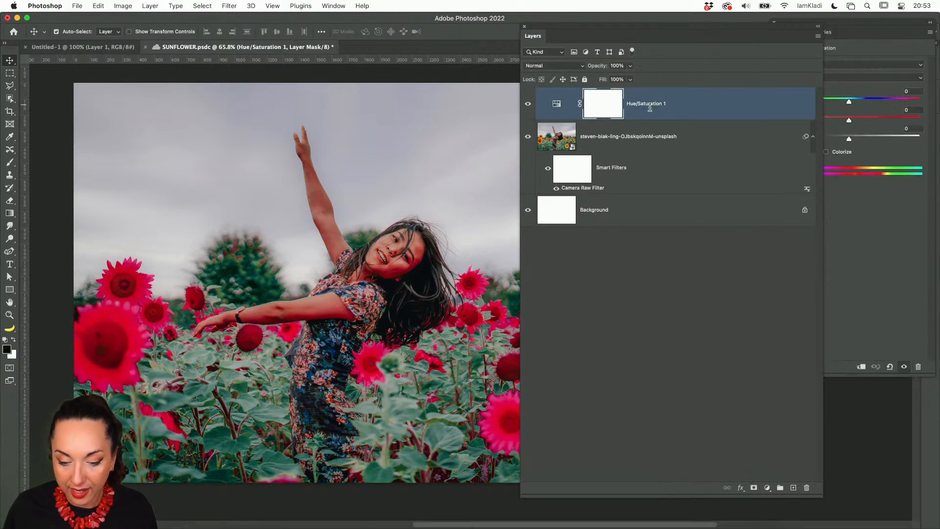
pyautogui.click(880, 48)
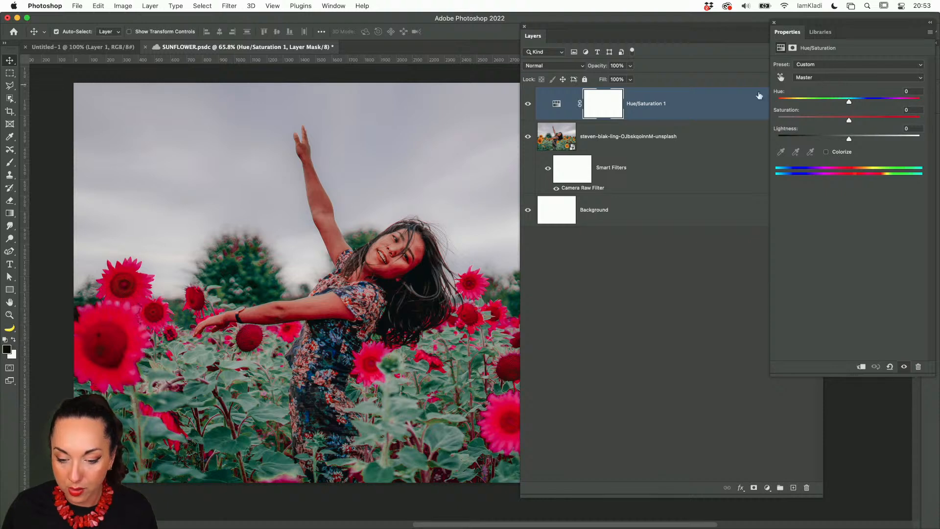
pyautogui.moveTo(849, 102)
pyautogui.mouseDown()
pyautogui.moveTo(889, 102)
pyautogui.moveTo(849, 102)
pyautogui.mouseUp()
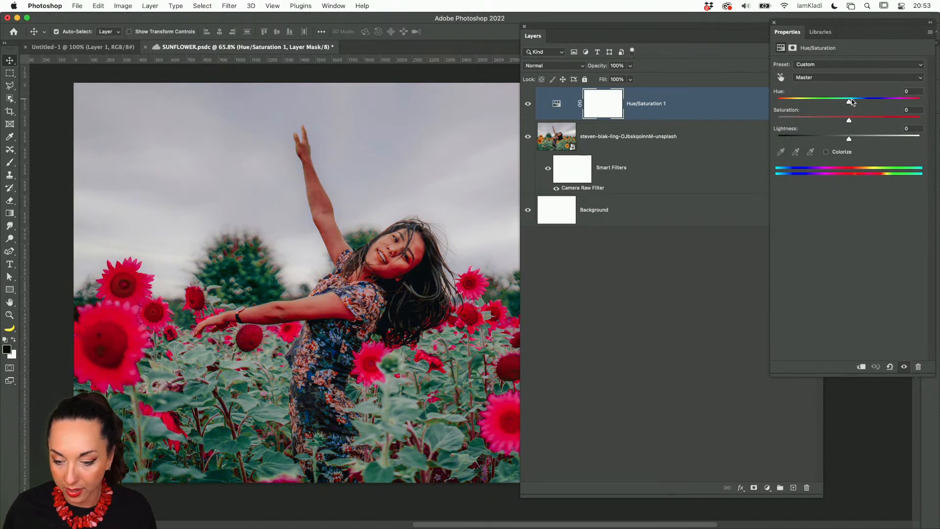
pyautogui.click(782, 77)
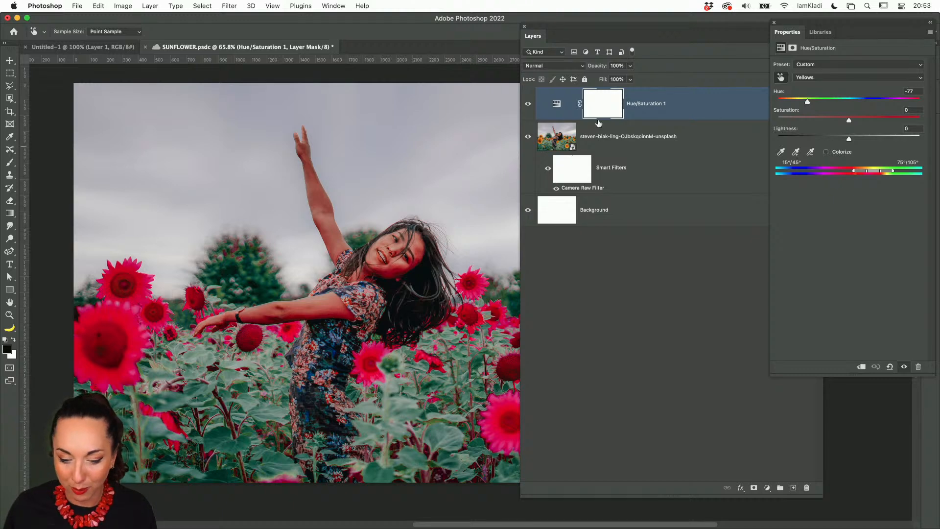
pyautogui.click(636, 140)
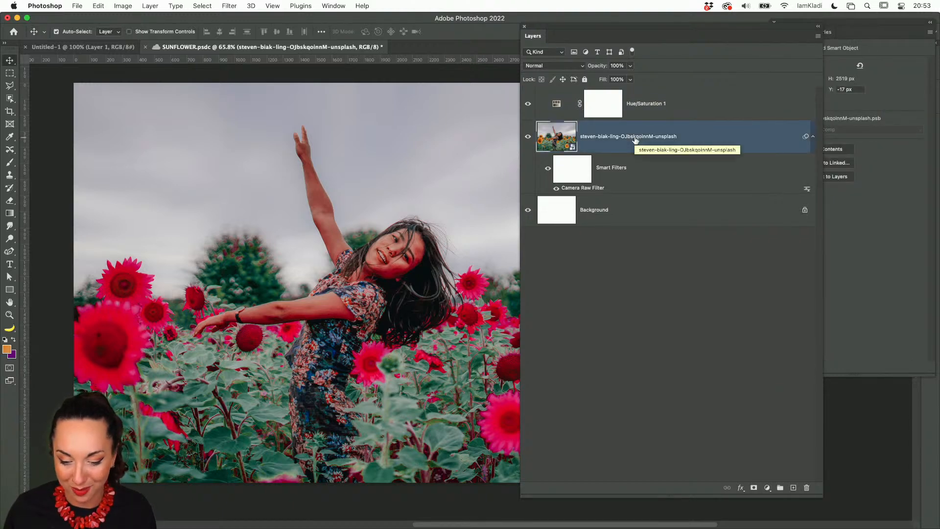
pyautogui.click(76, 5)
# Replace the sky with a Blue Skies cloud preset, save, and hide Hue/Saturation 1 for yellow sunflowers.
pyautogui.moveTo(93, 6)
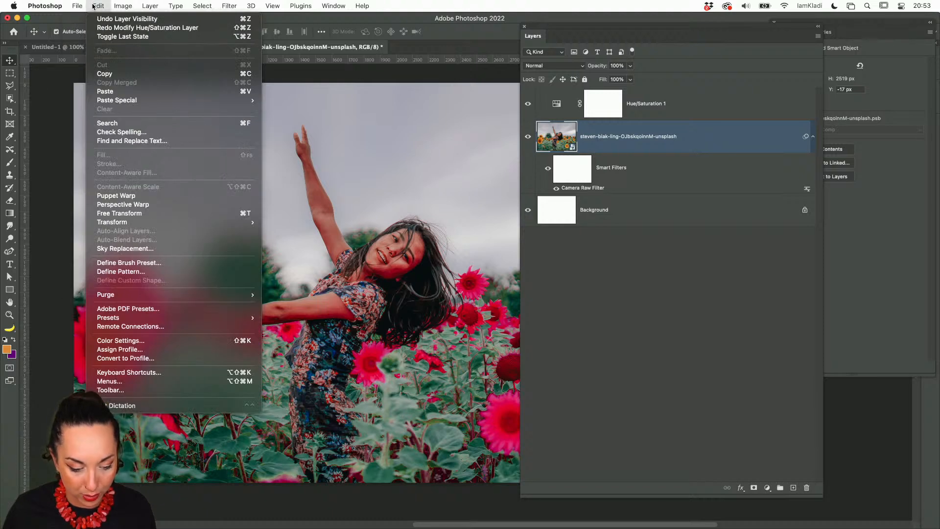
pyautogui.click(154, 249)
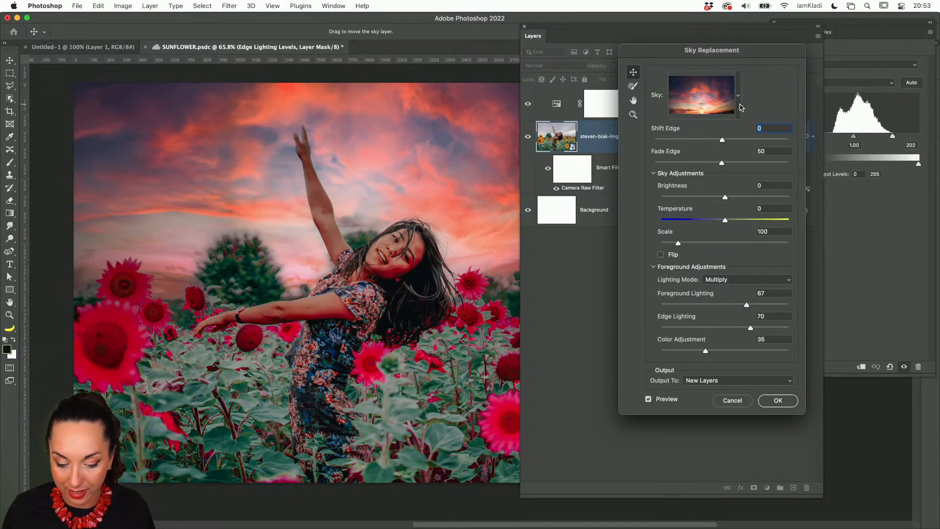
pyautogui.click(740, 104)
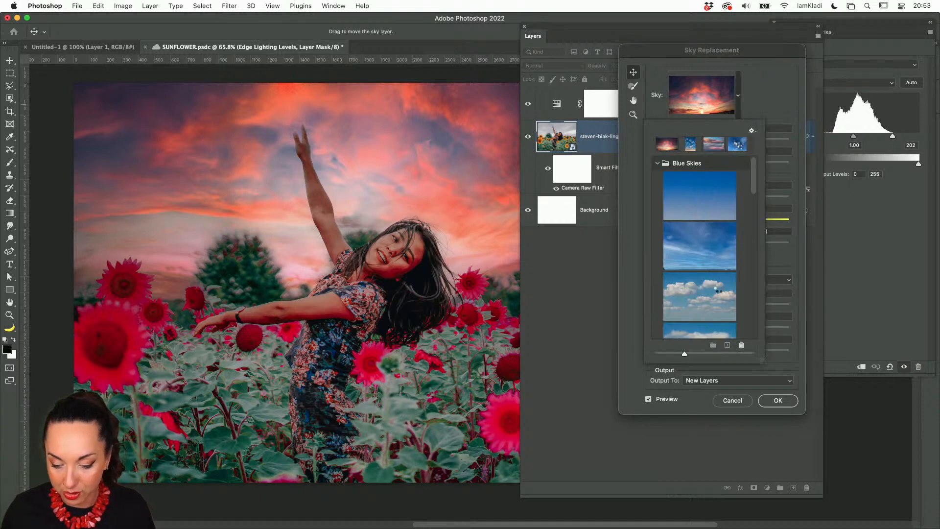
pyautogui.click(719, 291)
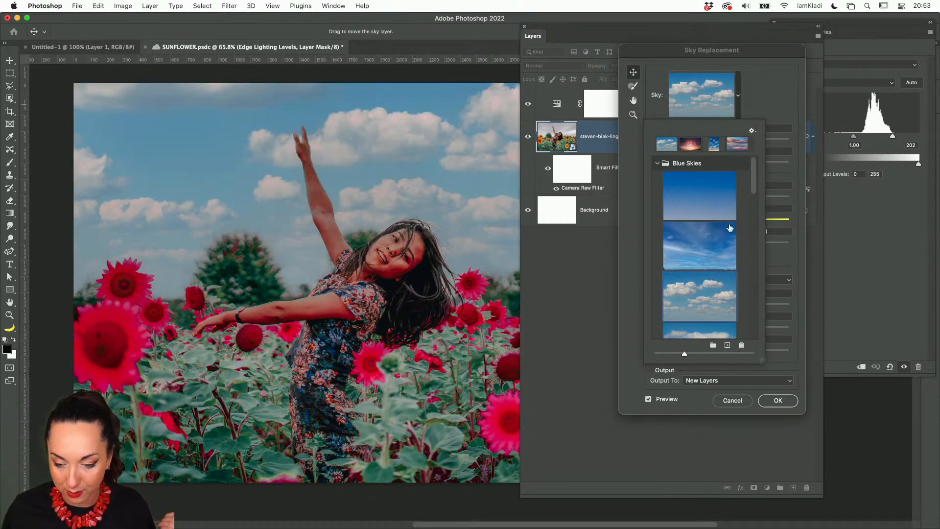
pyautogui.click(774, 93)
pyautogui.click(779, 400)
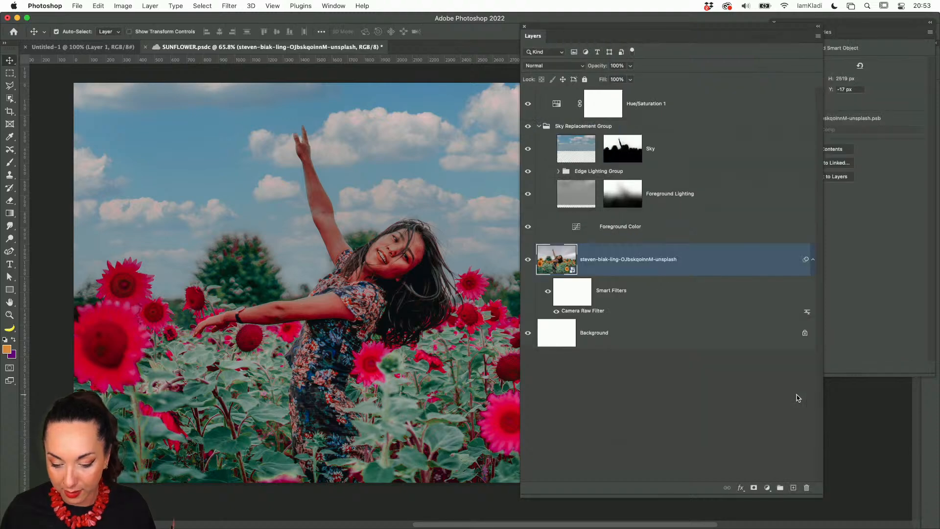
pyautogui.press('super+s')
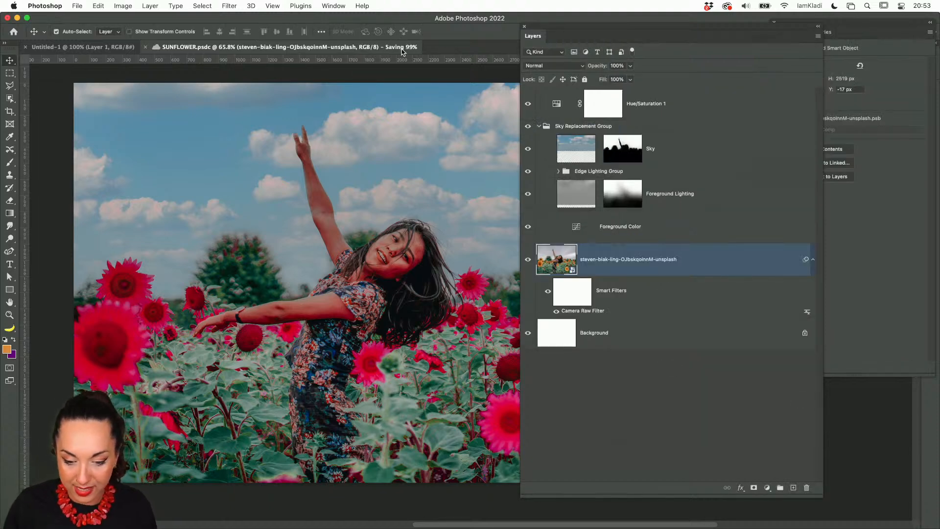
pyautogui.click(528, 104)
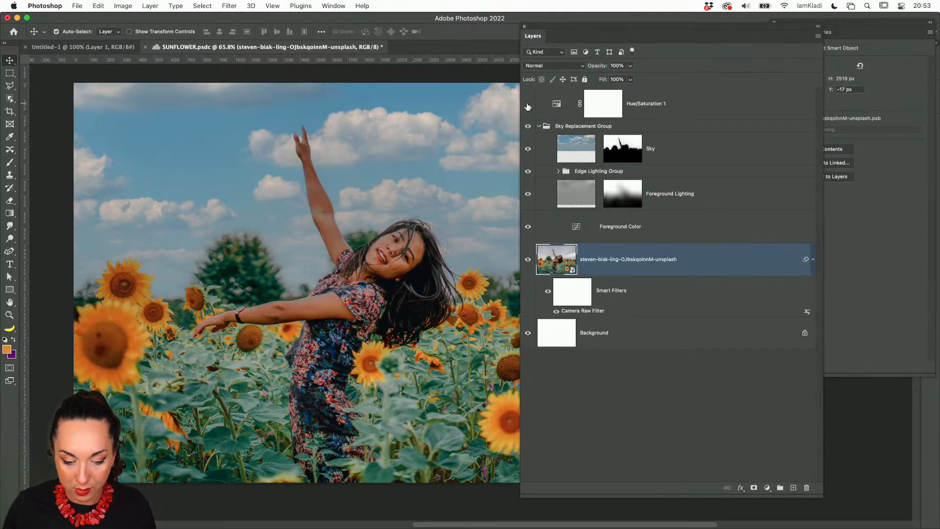
pyautogui.moveTo(415, 527)
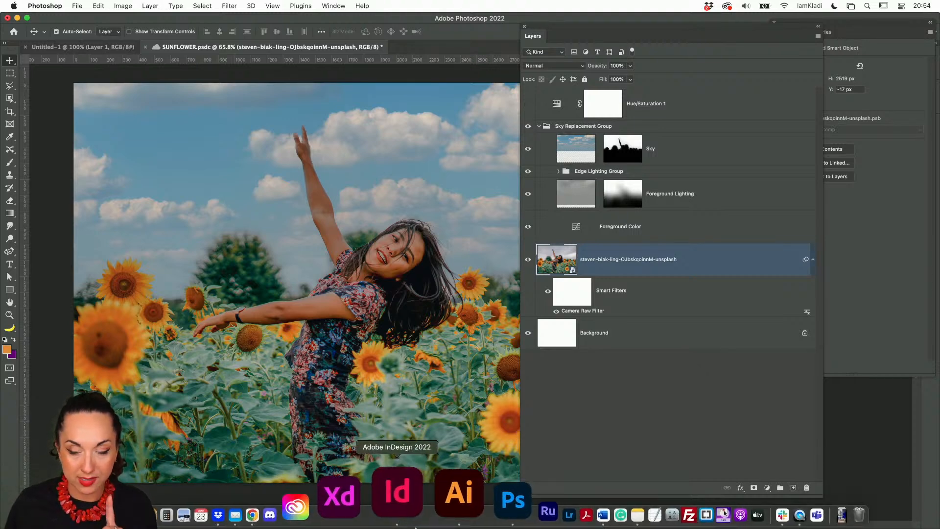
# Select SUNFLOWER.psdc in the Links panel and run Update Link.
pyautogui.click(427, 520)
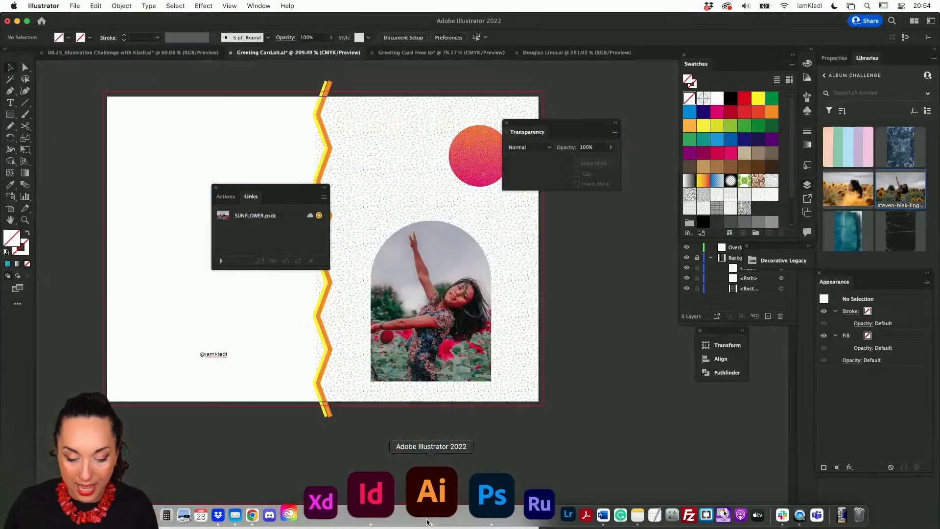
pyautogui.click(286, 221)
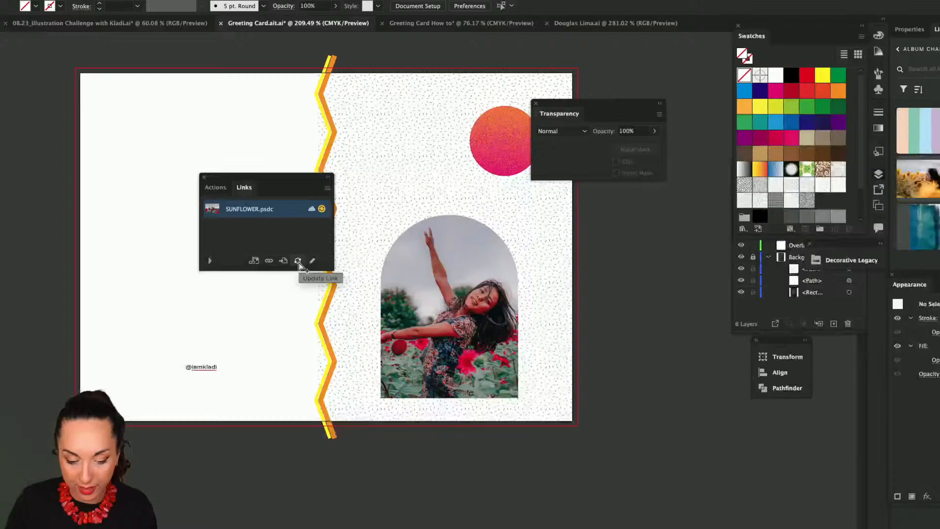
pyautogui.click(299, 261)
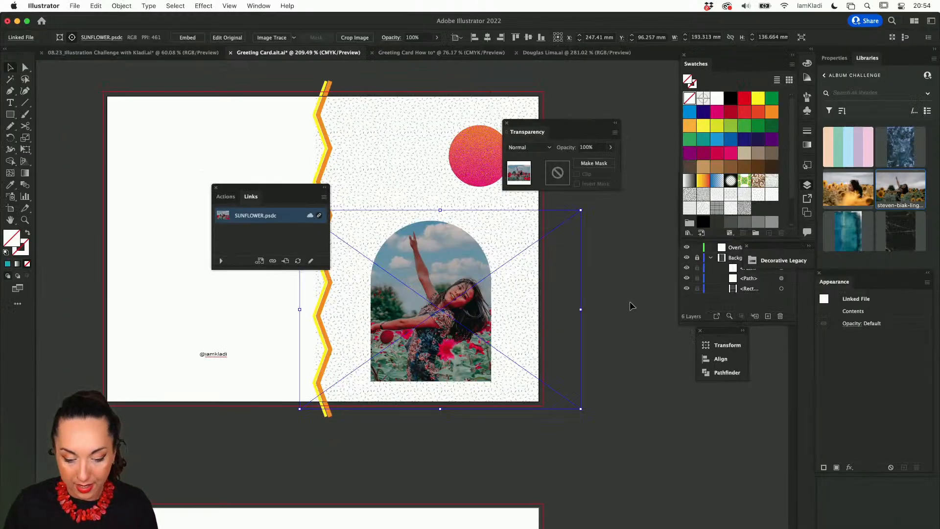
pyautogui.click(629, 302)
pyautogui.click(264, 216)
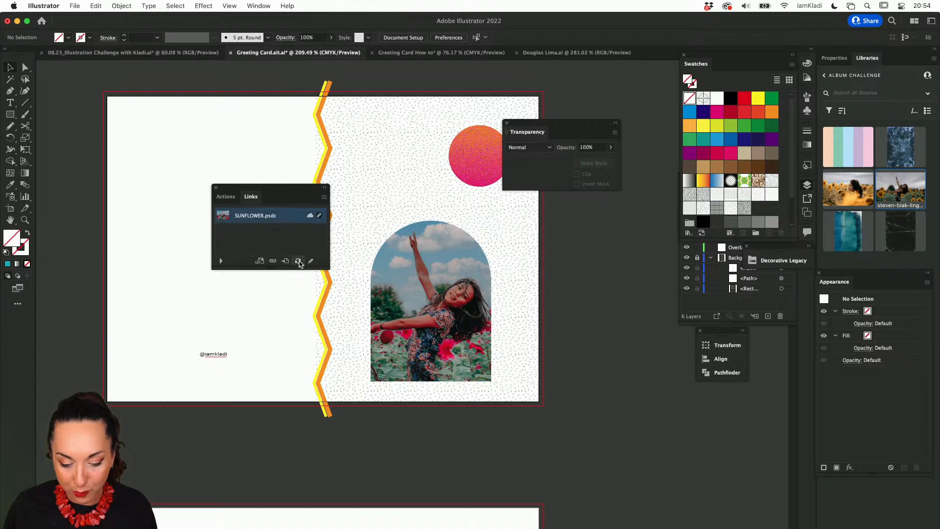
pyautogui.click(298, 262)
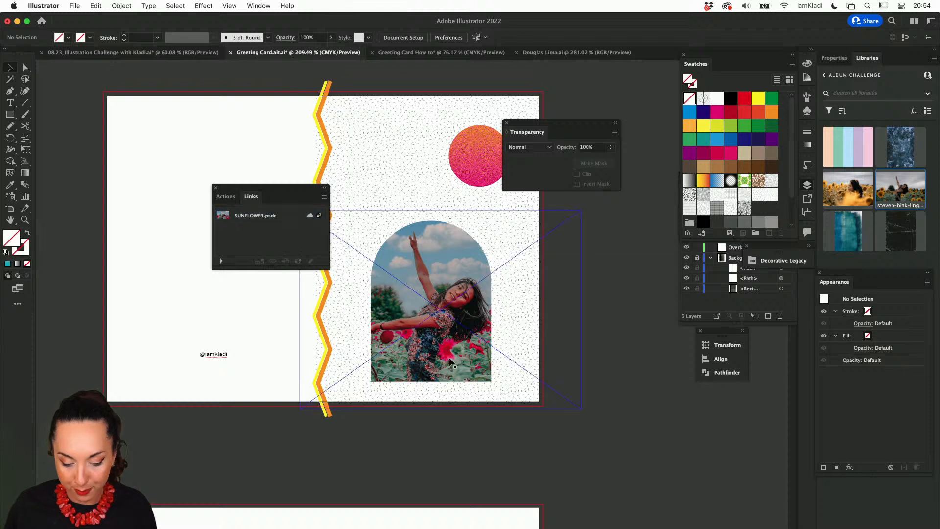
# Save SUNFLOWER.psdc in Photoshop, then update its link again in Illustrator.
pyautogui.click(446, 507)
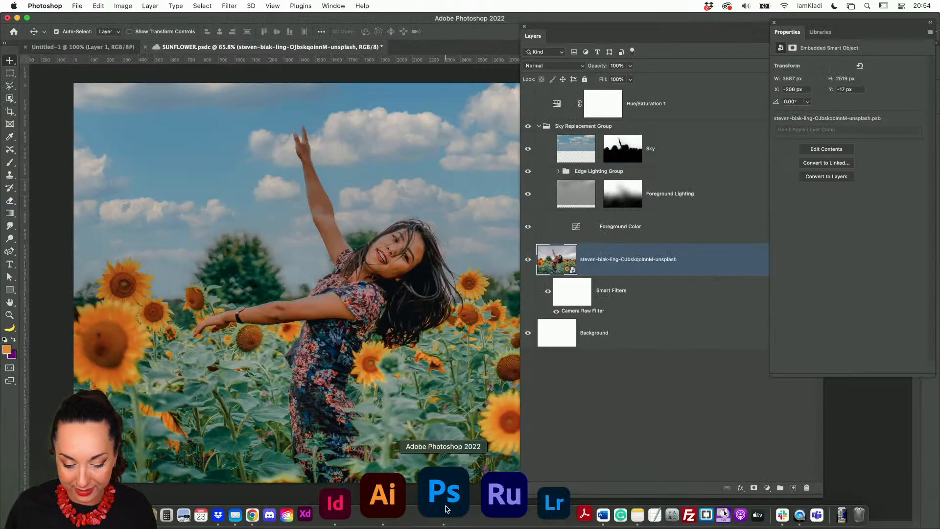
pyautogui.press('super+s')
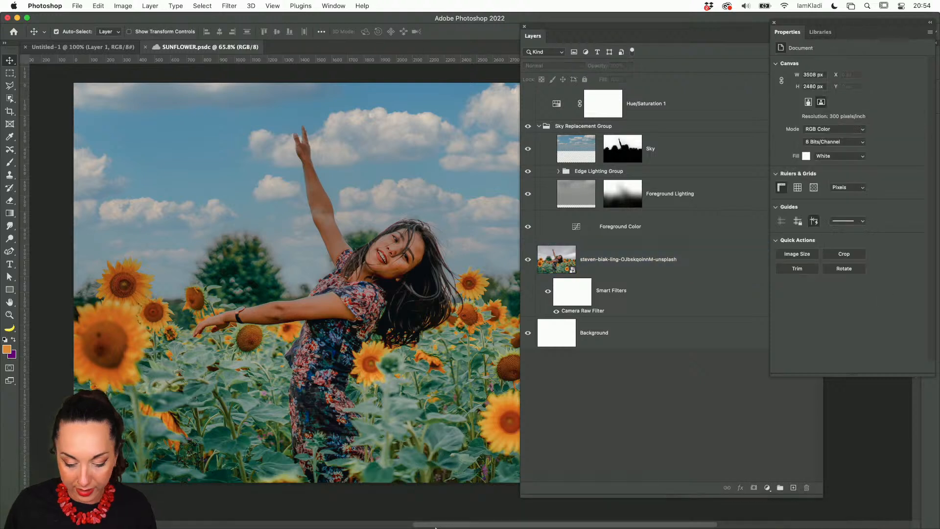
pyautogui.hotkey('ctrl', 'Up')
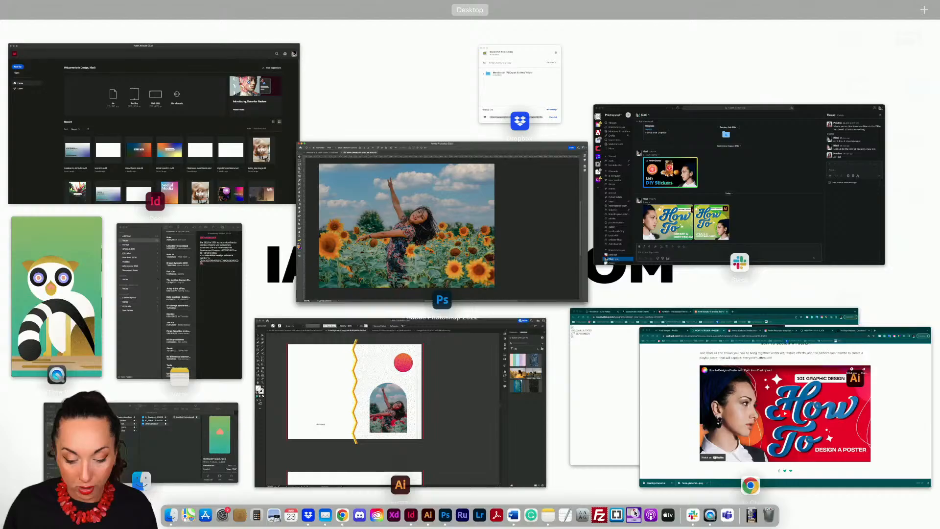
pyautogui.click(451, 407)
pyautogui.click(272, 219)
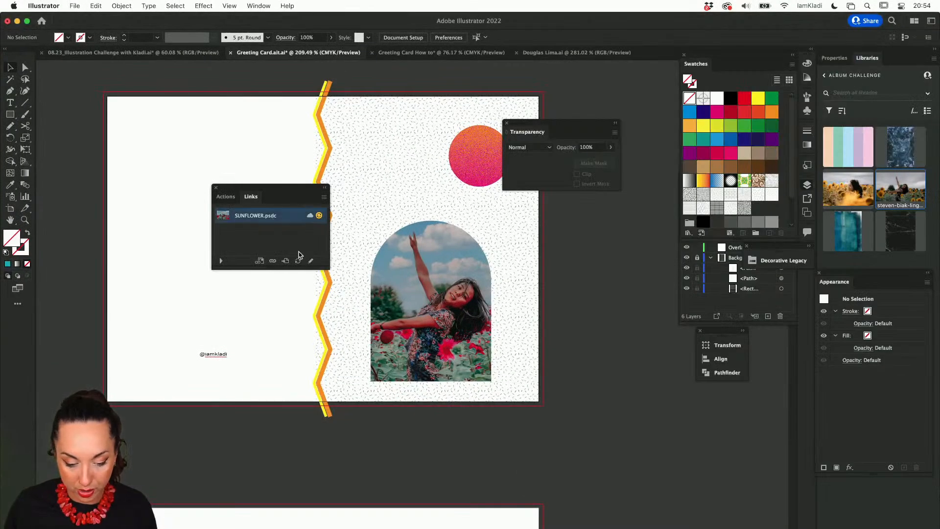
pyautogui.click(298, 261)
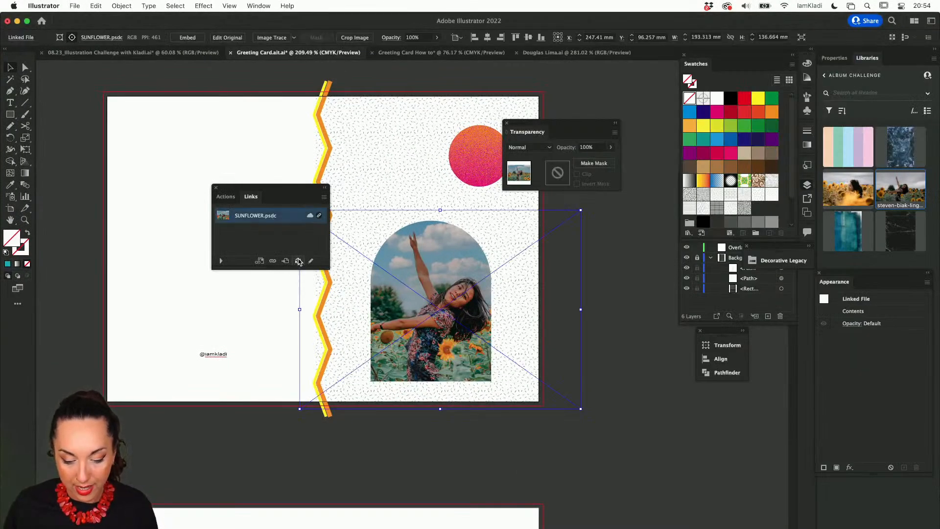
pyautogui.scroll(5, 500, 308)
pyautogui.hscroll(-4, 500, 308)
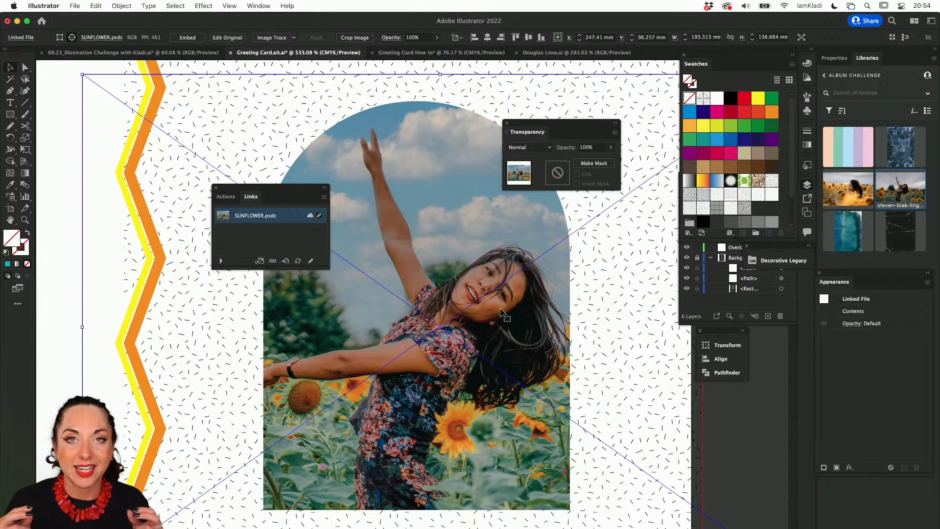
pyautogui.scroll(-5, 501, 310)
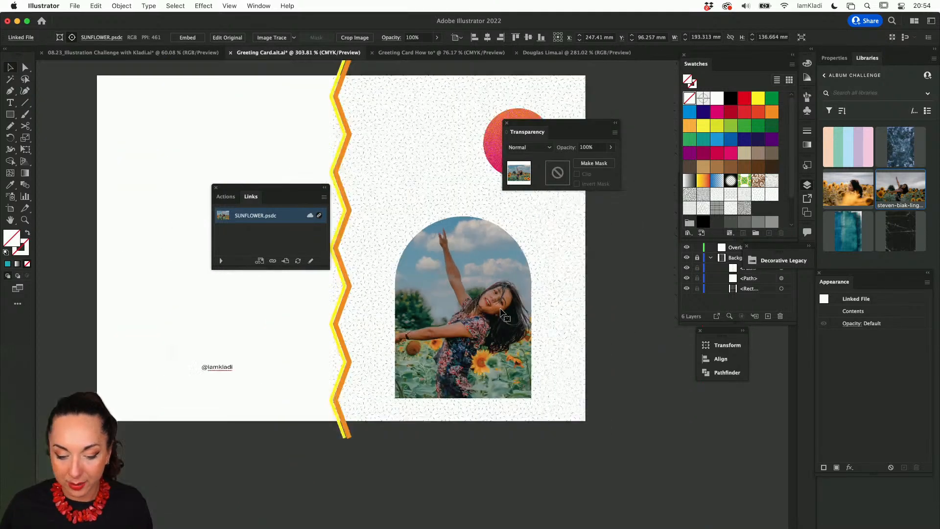
pyautogui.hscroll(3, 500, 310)
pyautogui.click(676, 341)
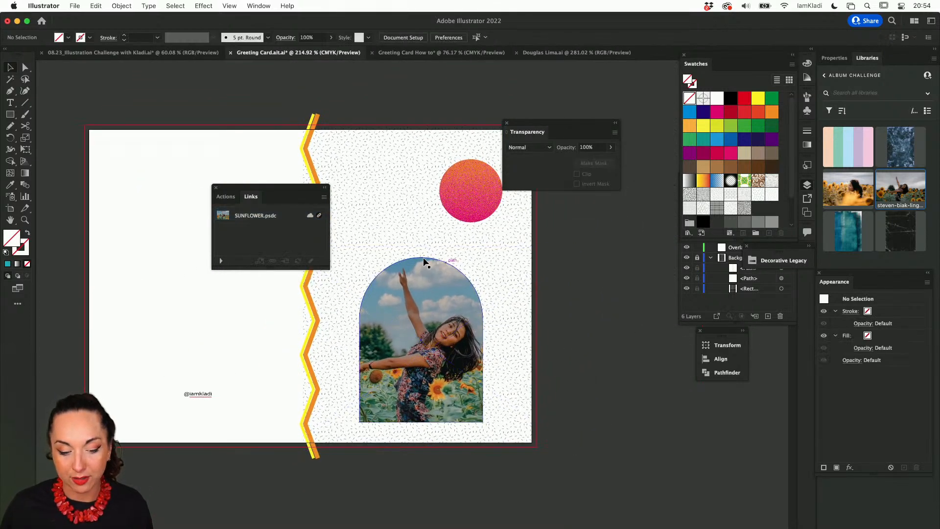
# Move the Links and Transparency panels off the artwork.
pyautogui.moveTo(273, 190); pyautogui.dragTo(660, 242)
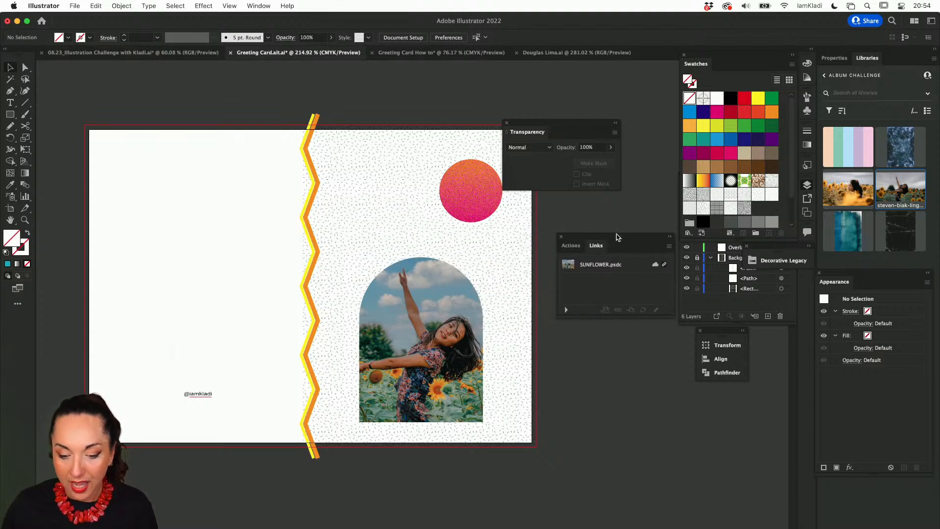
pyautogui.moveTo(544, 123); pyautogui.dragTo(591, 104)
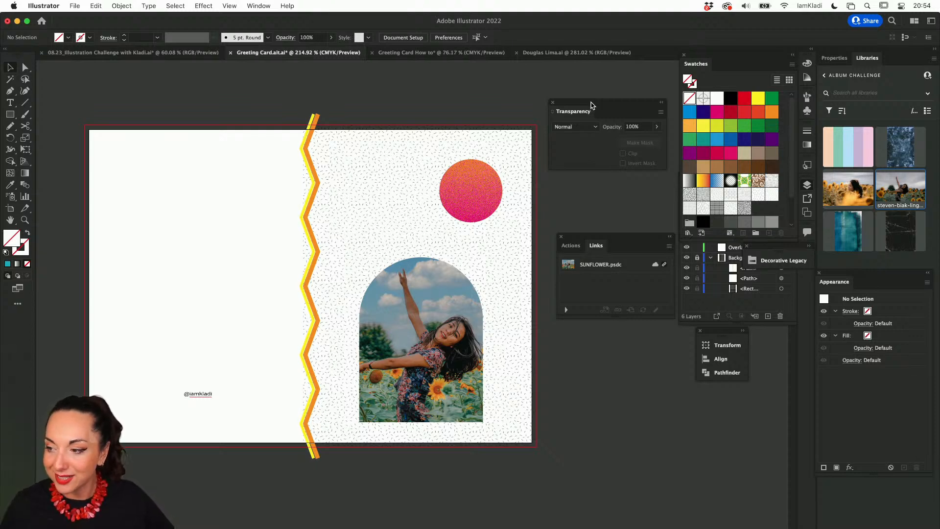
pyautogui.scroll(3, 494, 143)
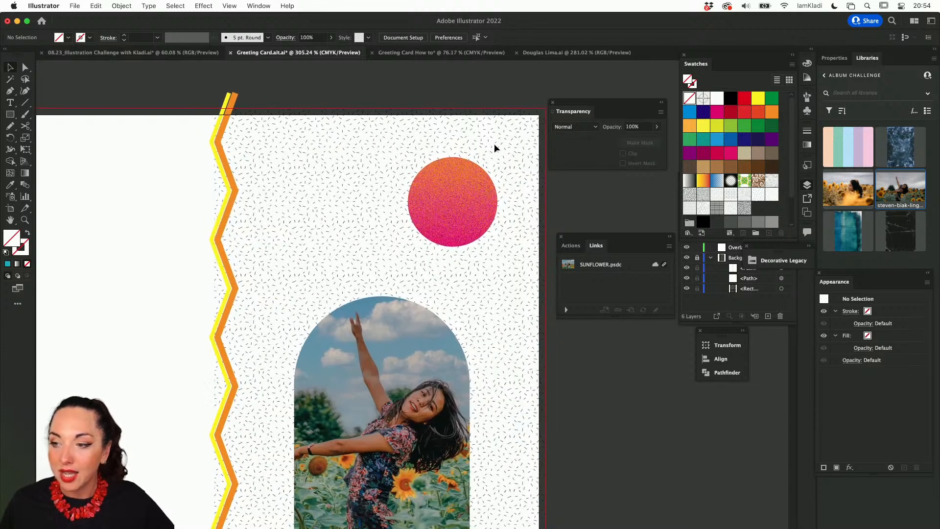
pyautogui.scroll(-1, 494, 143)
pyautogui.hscroll(-1, 495, 143)
pyautogui.scroll(1, 494, 143)
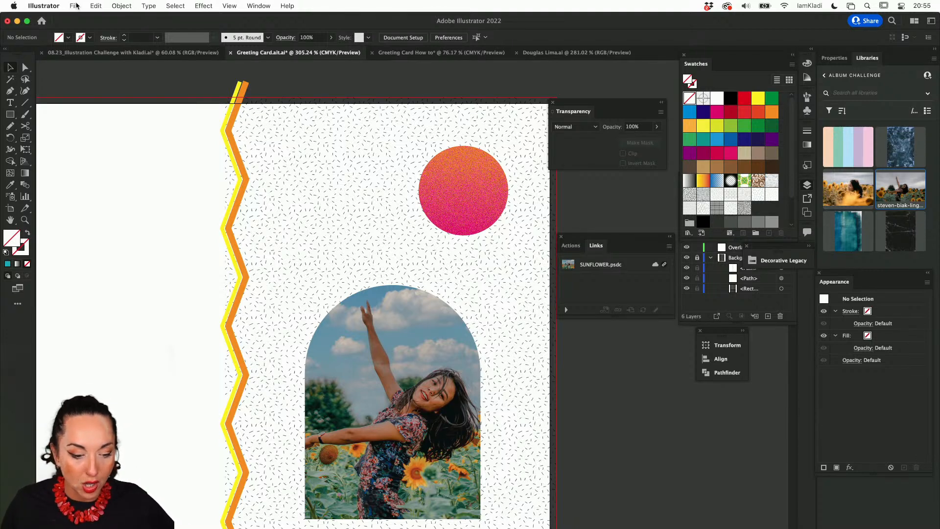
# Open the export settings, browse the formats, and cancel without exporting.
pyautogui.click(75, 6)
pyautogui.moveTo(144, 205)
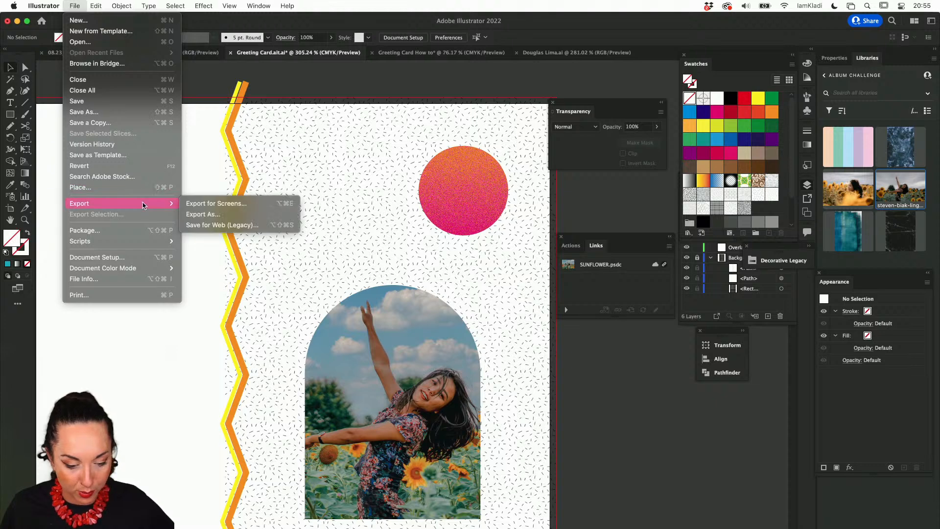
pyautogui.click(199, 216)
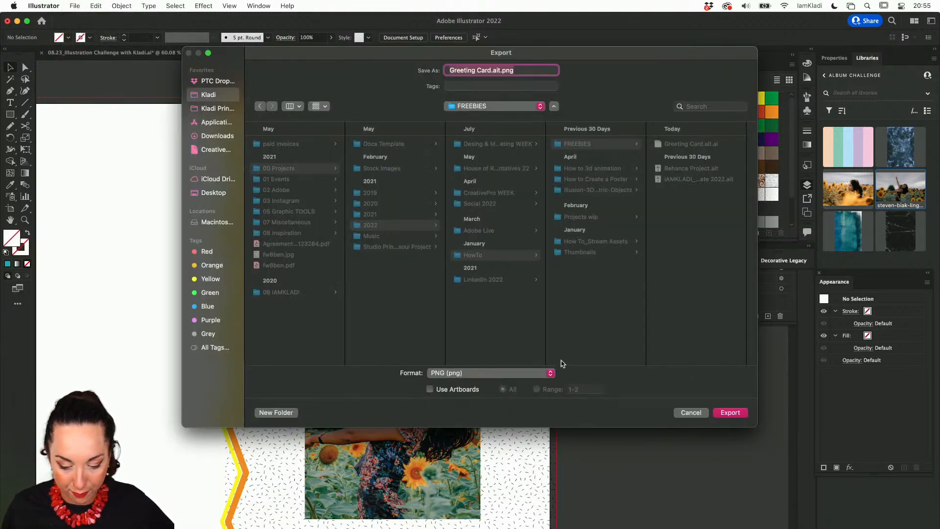
pyautogui.click(539, 373)
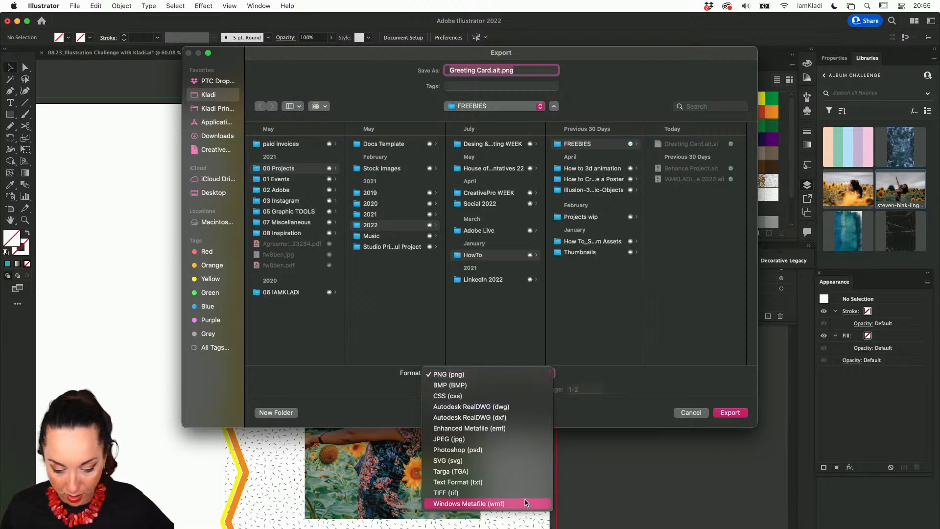
pyautogui.click(694, 416)
pyautogui.click(694, 415)
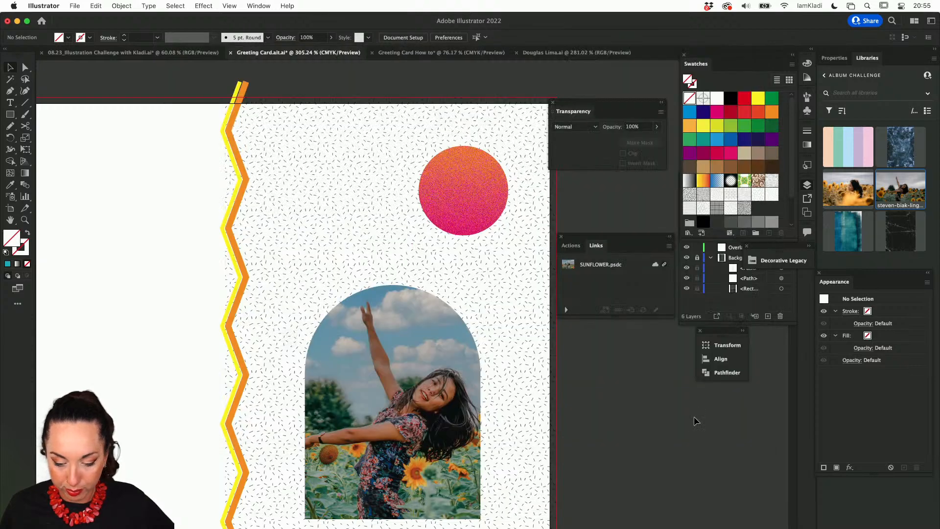
# Save a copy of the card as Adobe PDF to the Desktop.
pyautogui.click(75, 6)
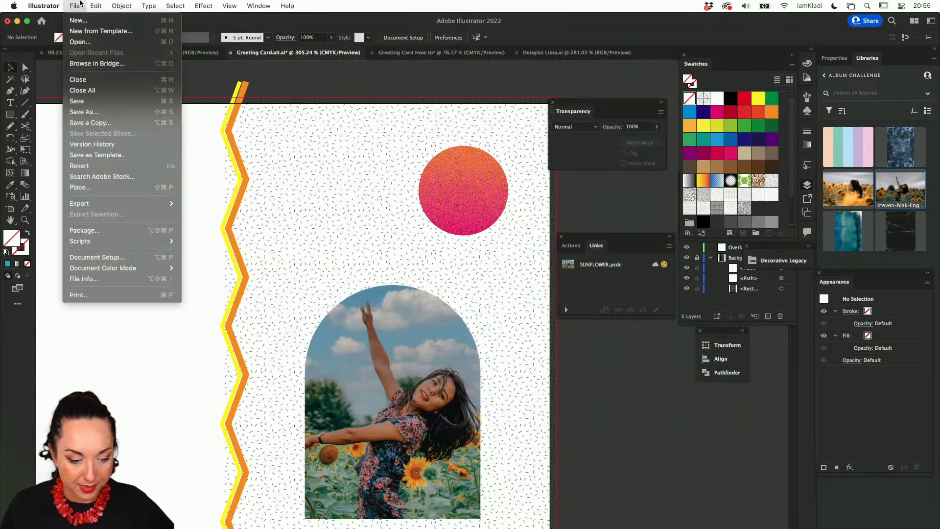
pyautogui.click(104, 112)
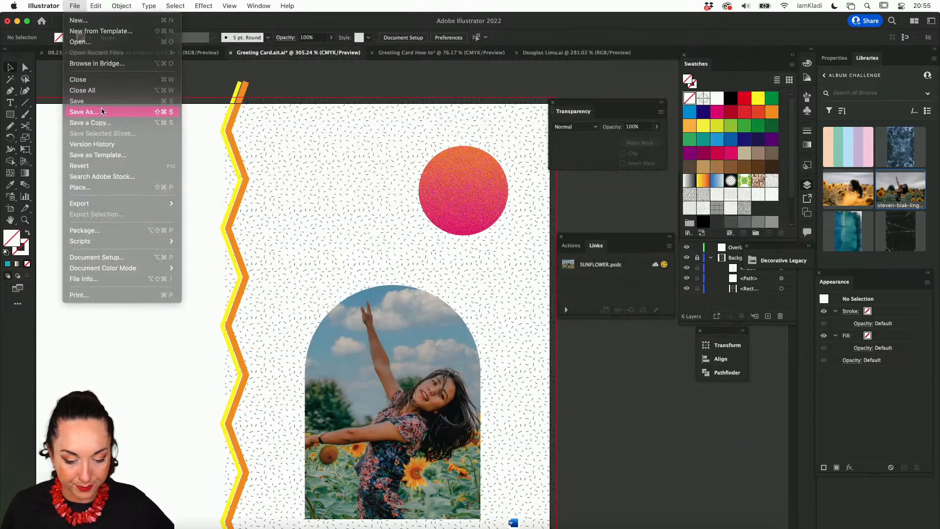
pyautogui.click(438, 357)
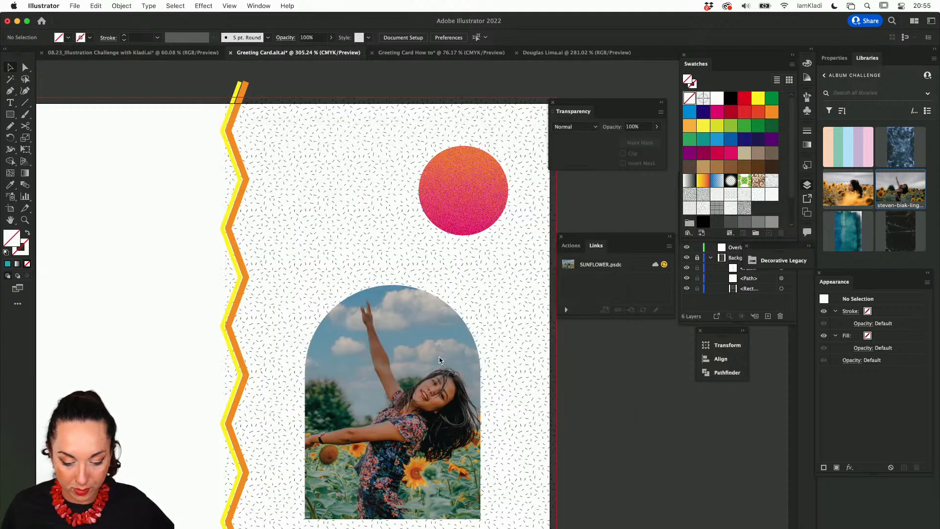
pyautogui.click(519, 375)
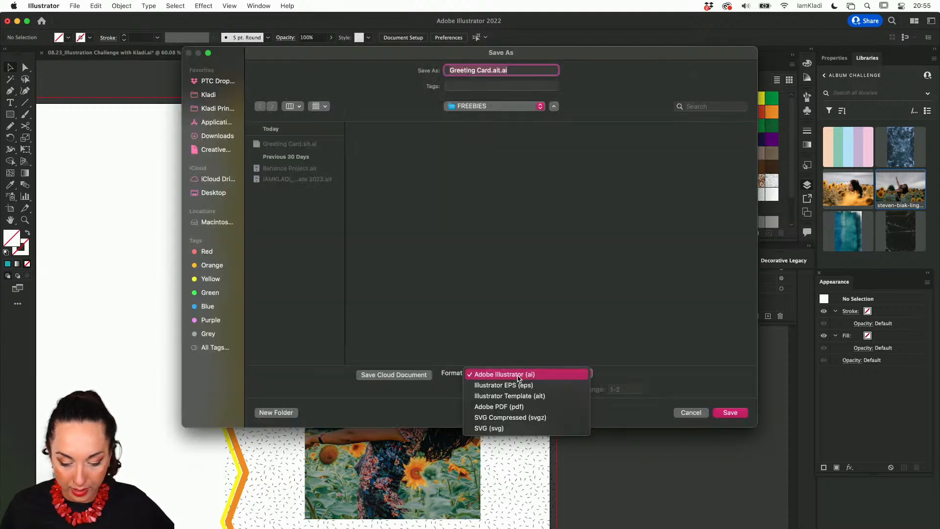
pyautogui.click(536, 406)
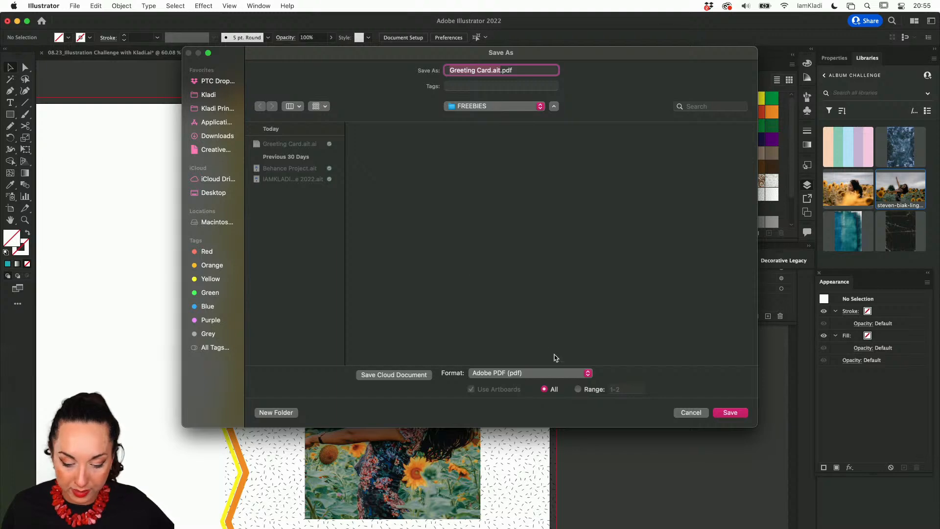
pyautogui.click(216, 193)
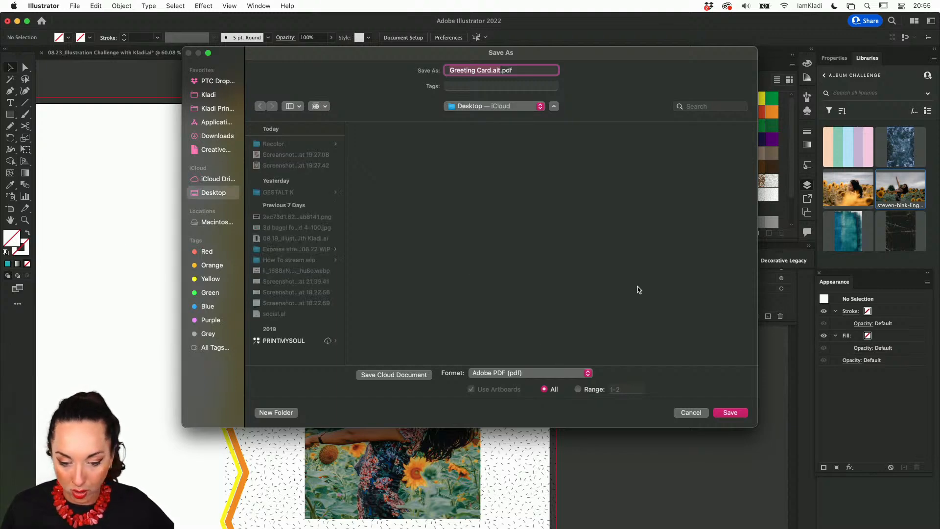
pyautogui.click(730, 413)
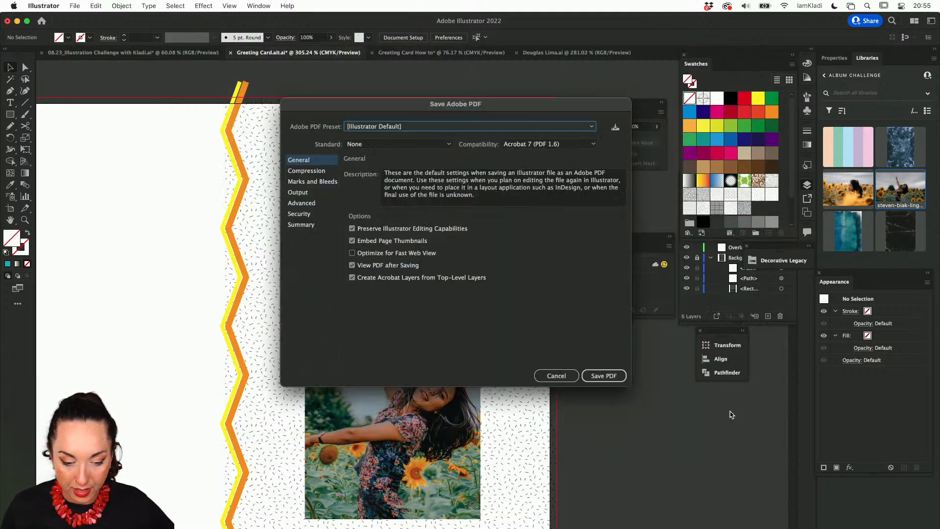
# Choose the [High Quality Print] preset with Trim Marks and document bleed, and save the PDF.
pyautogui.click(466, 127)
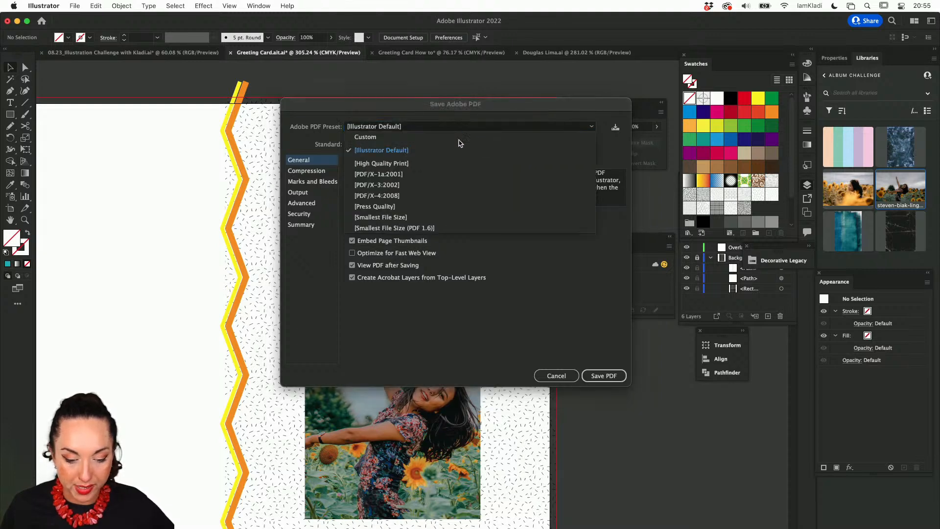
pyautogui.click(446, 164)
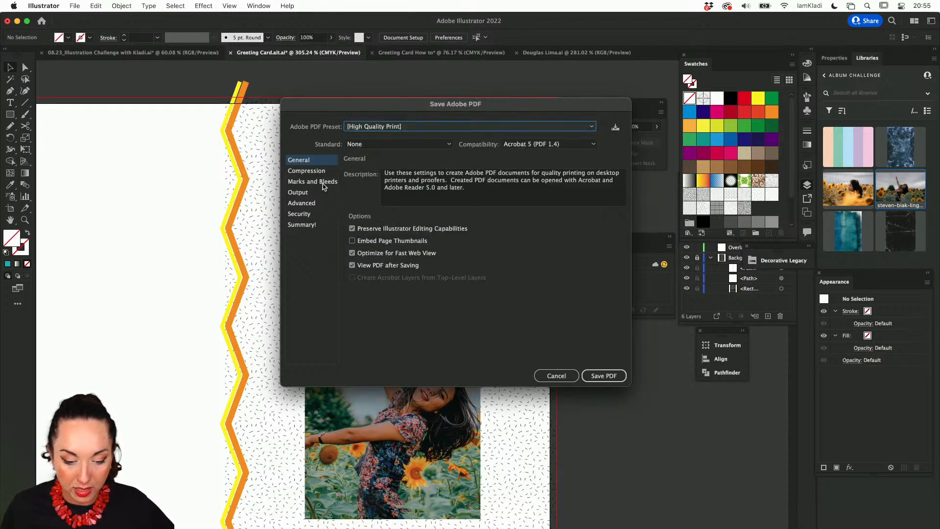
pyautogui.click(306, 181)
pyautogui.click(361, 197)
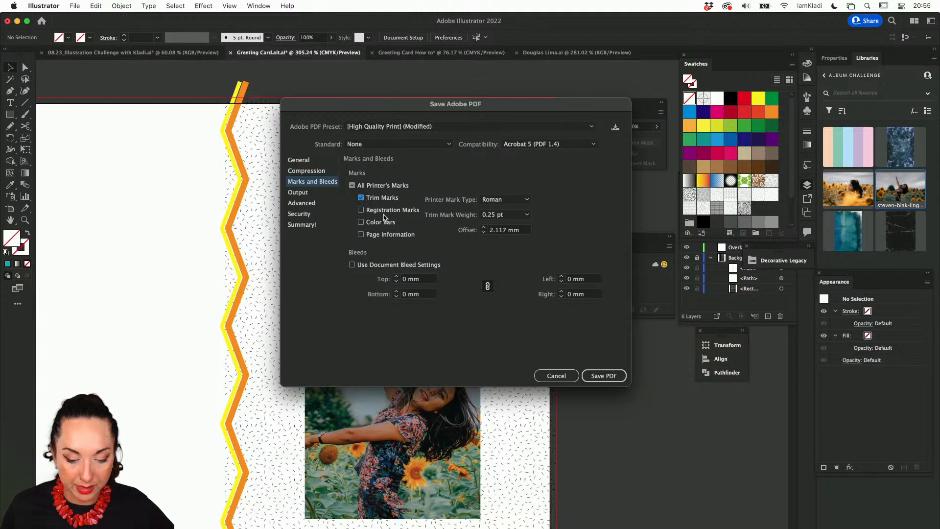
pyautogui.click(397, 265)
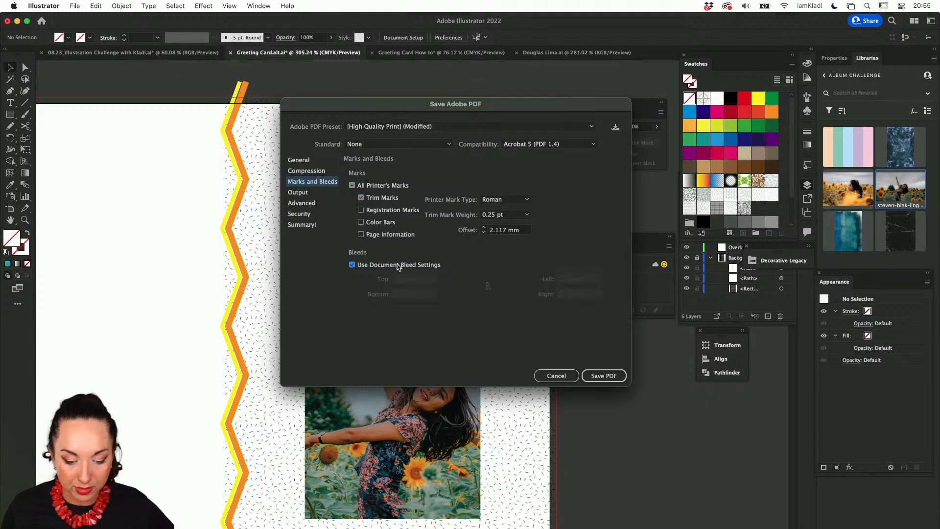
pyautogui.click(594, 380)
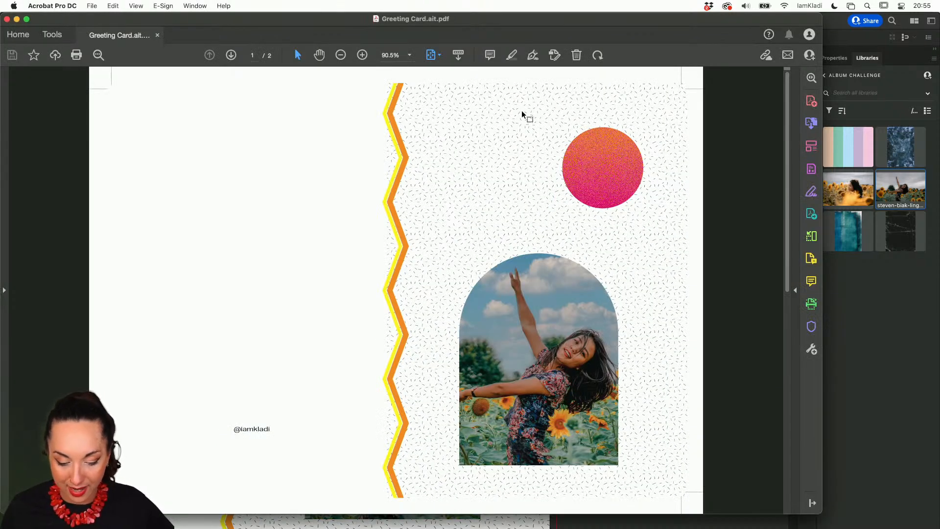
# Fit the whole first page of Greeting Card.ait.pdf in the Acrobat window.
pyautogui.press('super+0')
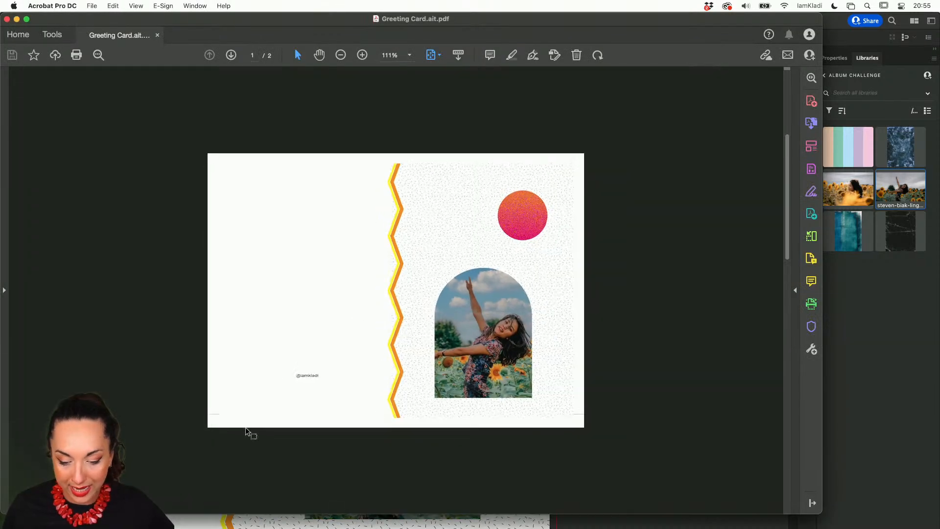